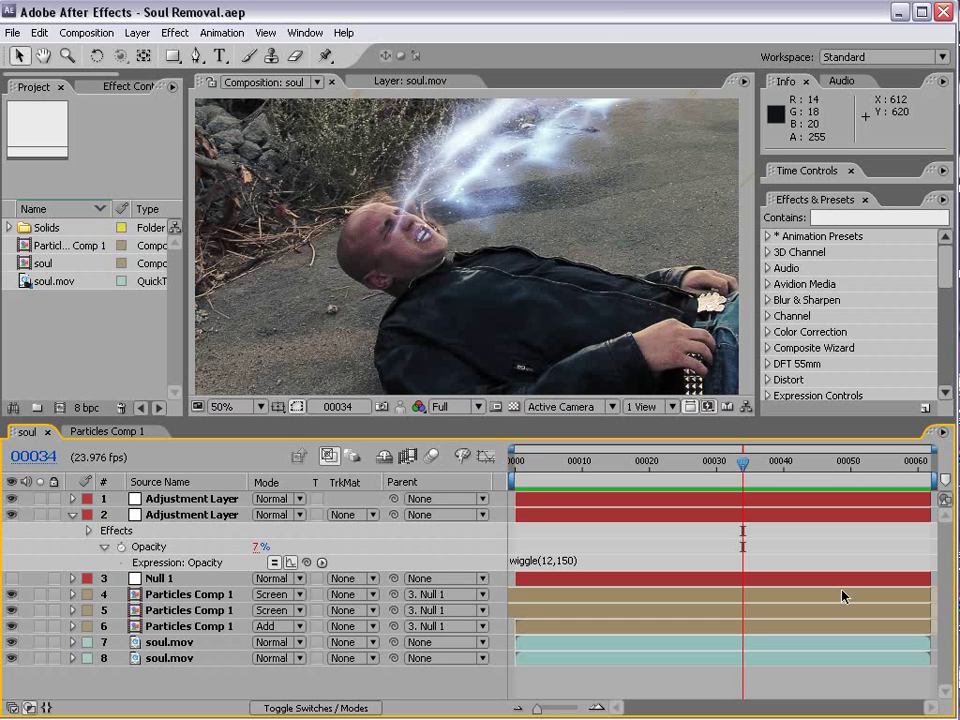
Preview the finished soul composition and scrub through its frames to examine the energy effect
{"action": "key", "text": "KP_0"}
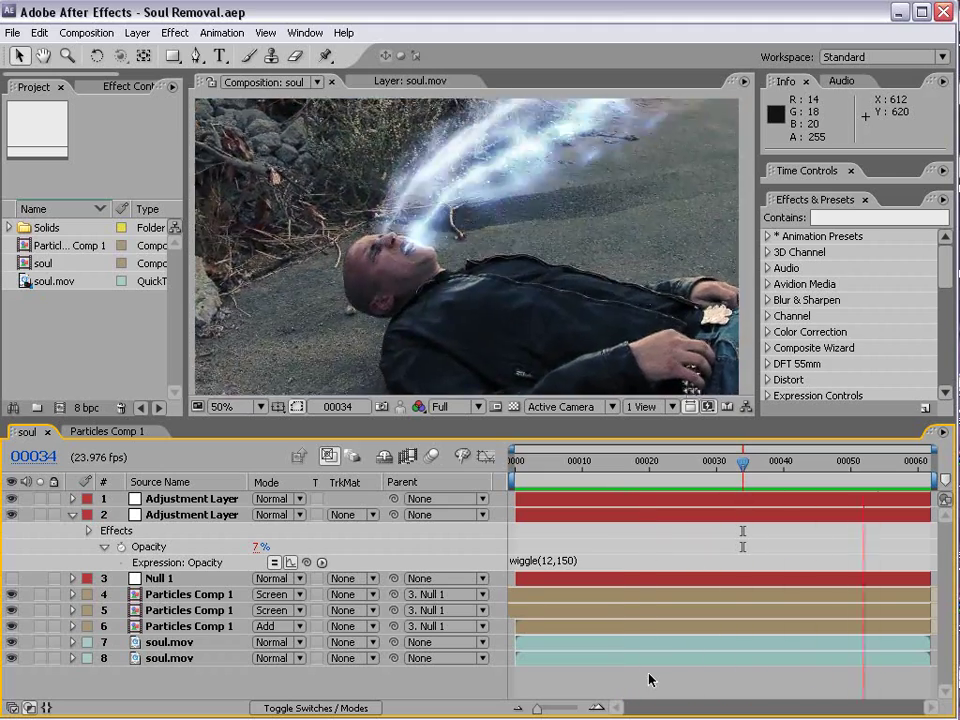
{"action": "key", "text": "Home"}
{"action": "left_click_drag", "start_coordinate": [525, 466], "coordinate": [662, 514]}
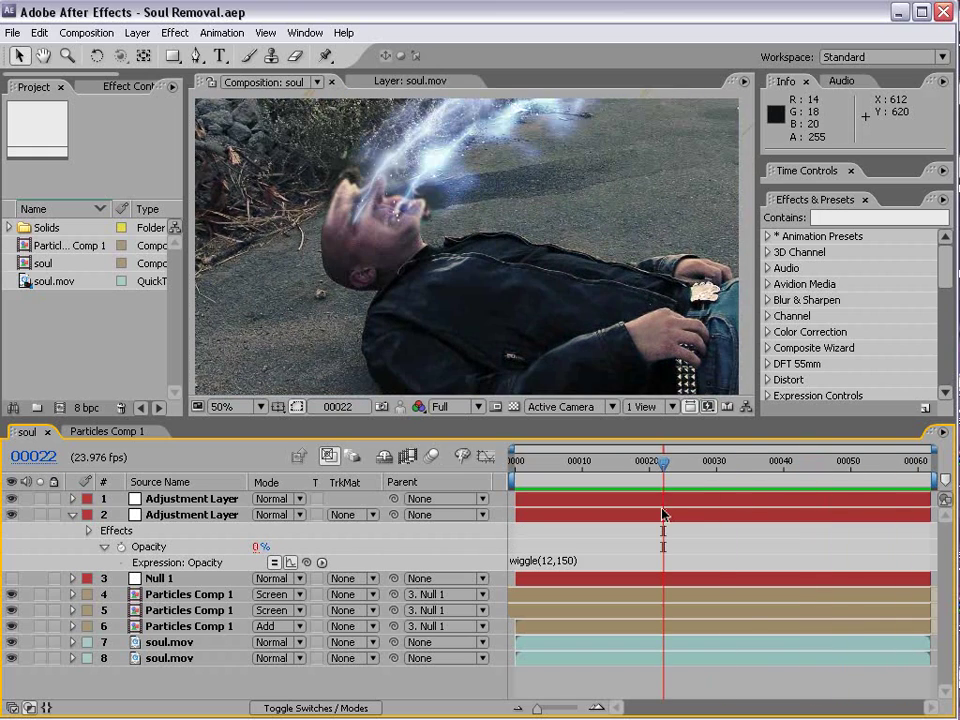
{"action": "left_click_drag", "start_coordinate": [662, 514], "coordinate": [602, 483]}
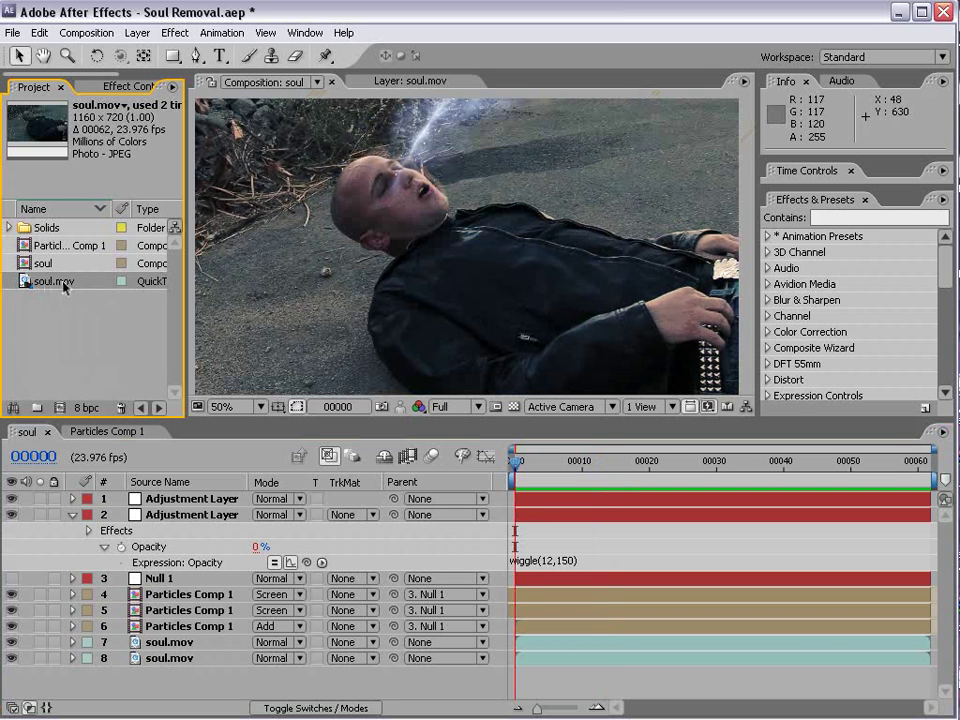
Create a new composition from the soul.mov footage and add a white 1160 x 720 pixel solid named Energy
{"action": "left_click_drag", "start_coordinate": [65, 285], "coordinate": [58, 407]}
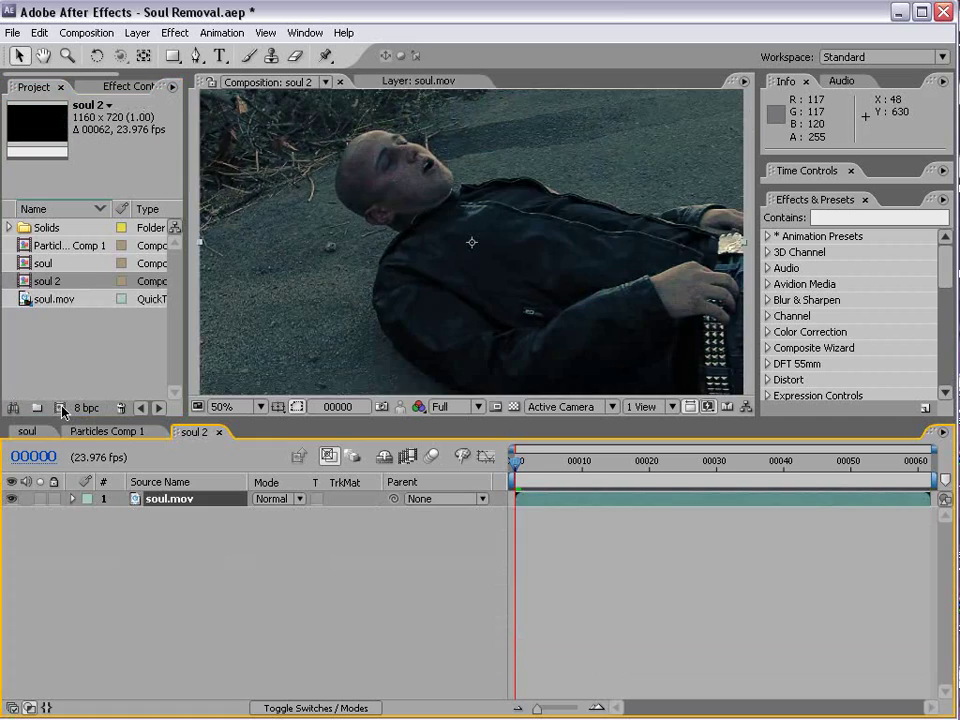
{"action": "left_click_drag", "start_coordinate": [544, 467], "coordinate": [473, 401]}
{"action": "left_click", "coordinate": [137, 33]}
{"action": "mouse_move", "coordinate": [150, 52]}
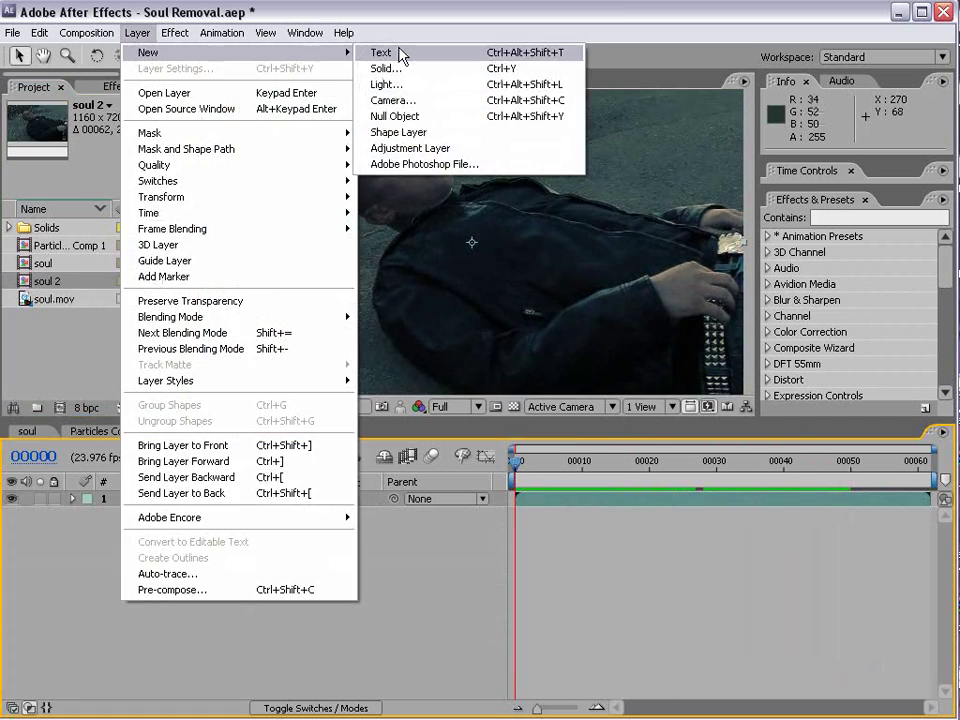
{"action": "left_click", "coordinate": [405, 70]}
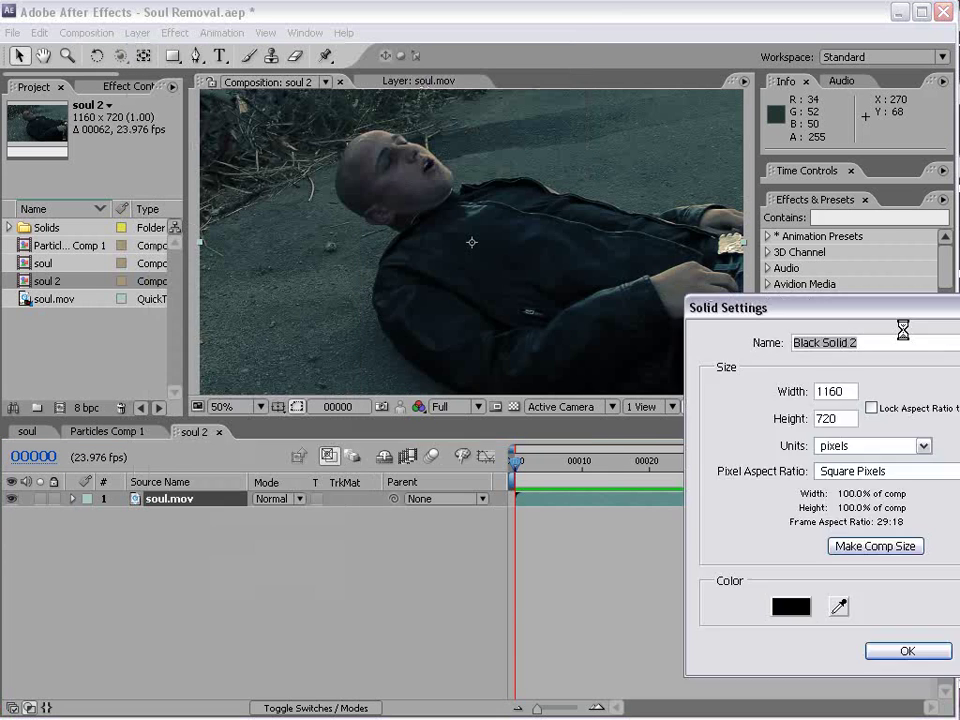
{"action": "type", "text": "Energy"}
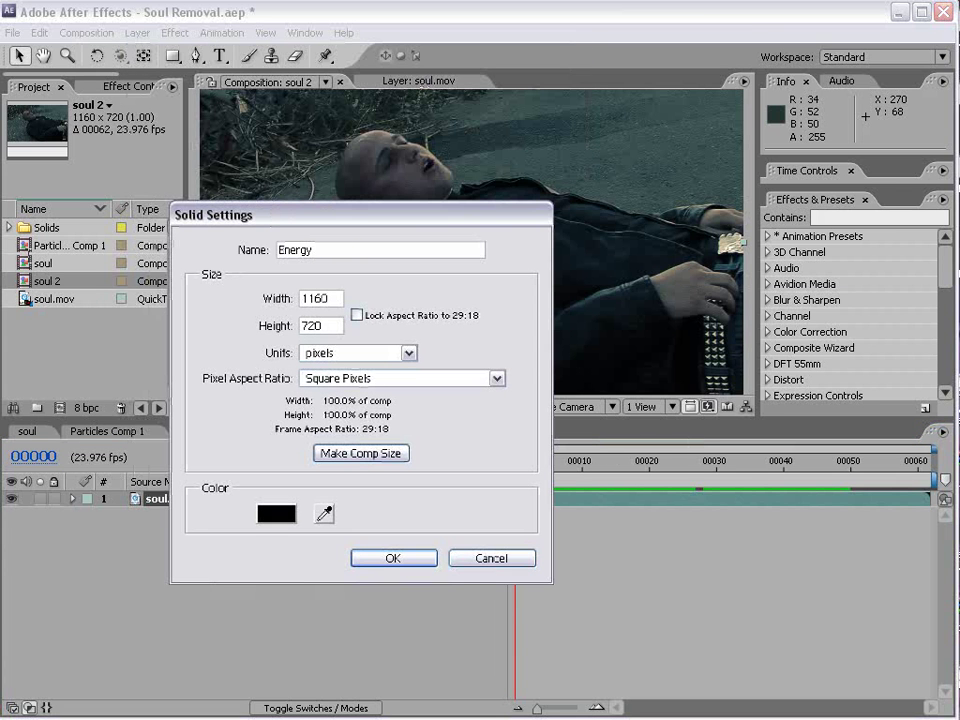
{"action": "left_click", "coordinate": [276, 513]}
{"action": "left_click_drag", "start_coordinate": [556, 388], "coordinate": [536, 386]}
{"action": "left_click", "coordinate": [314, 408]}
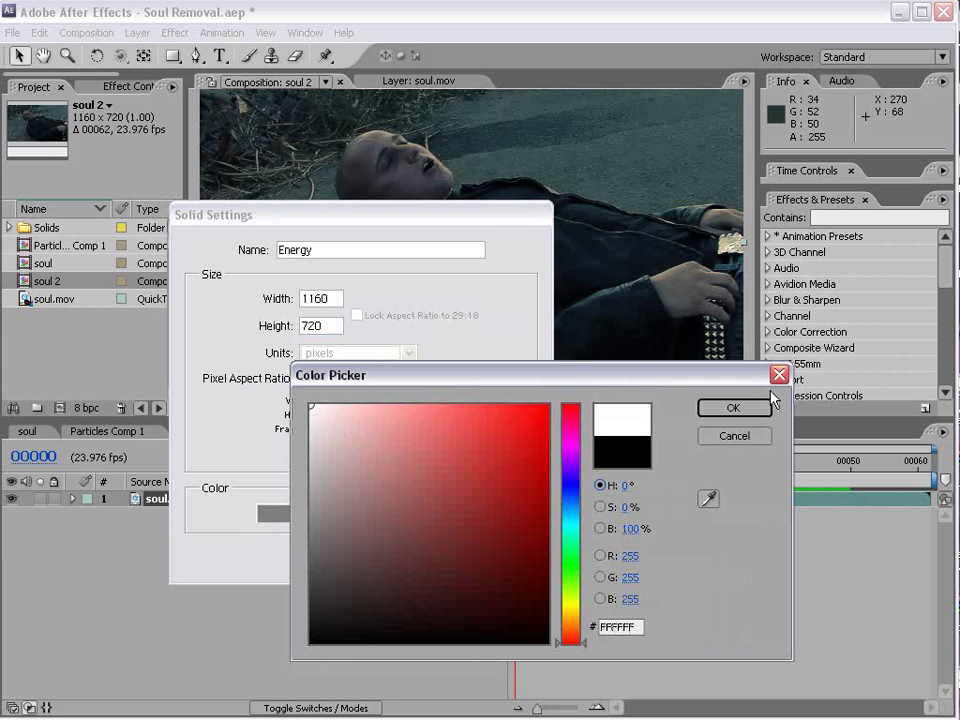
{"action": "left_click", "coordinate": [737, 408]}
{"action": "left_click", "coordinate": [407, 557]}
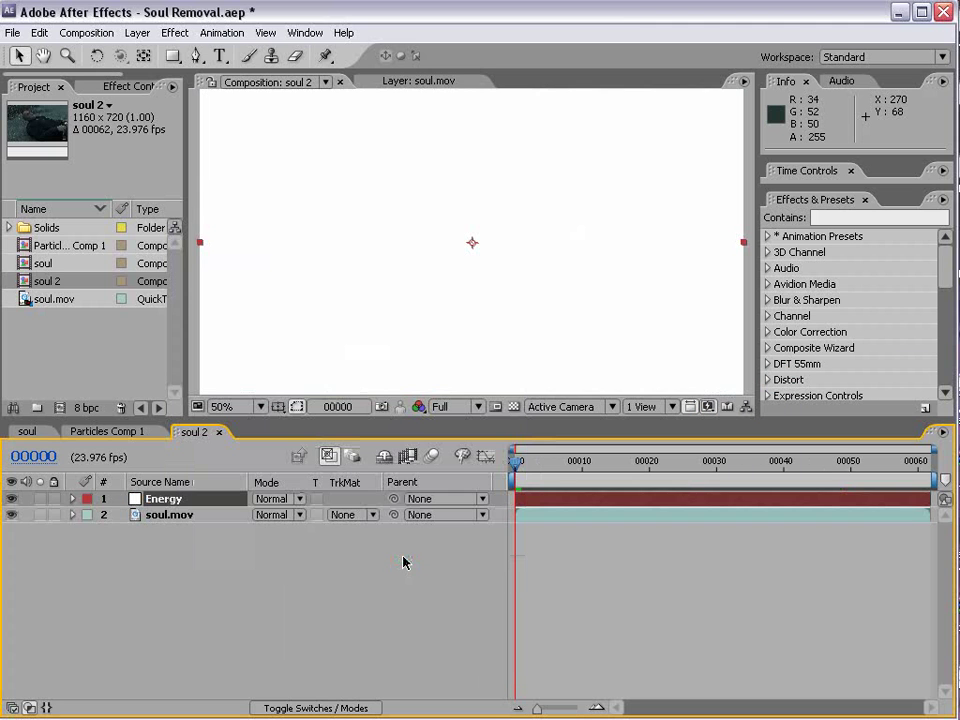
Pre-compose the Energy solid into a composition named Energy Comp, moving all attributes into the new composition
{"action": "key", "text": "comma"}
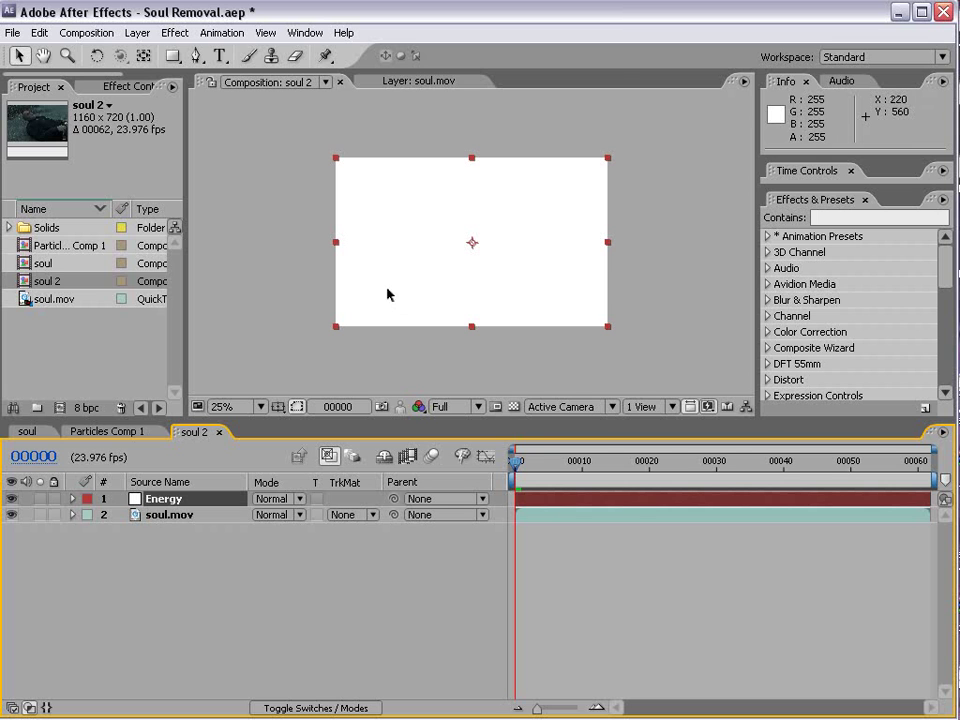
{"action": "left_click", "coordinate": [139, 33]}
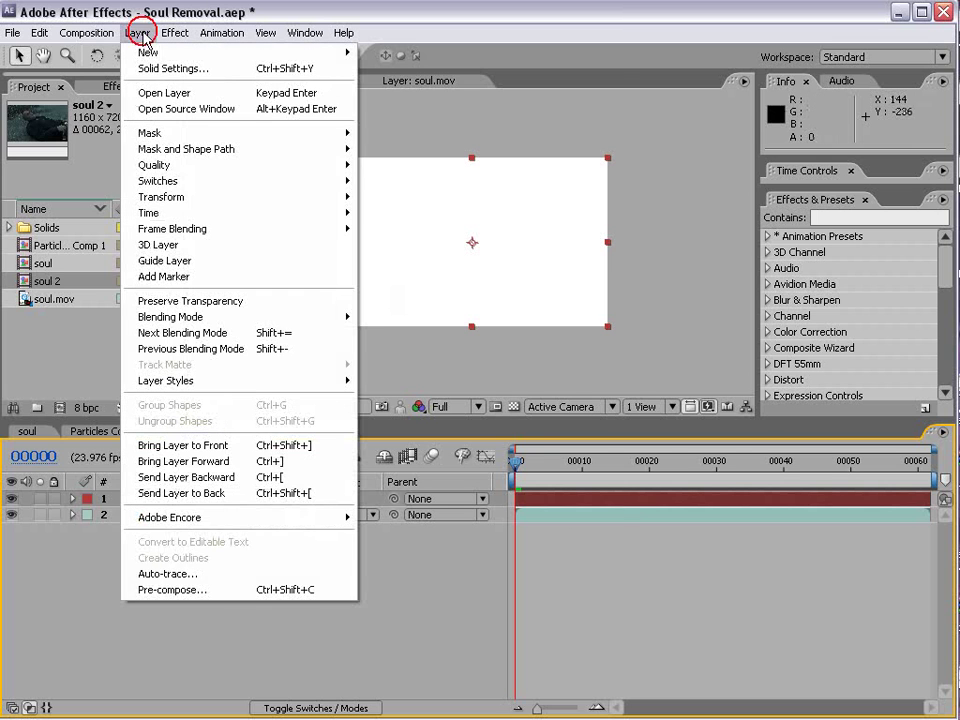
{"action": "left_click", "coordinate": [266, 590]}
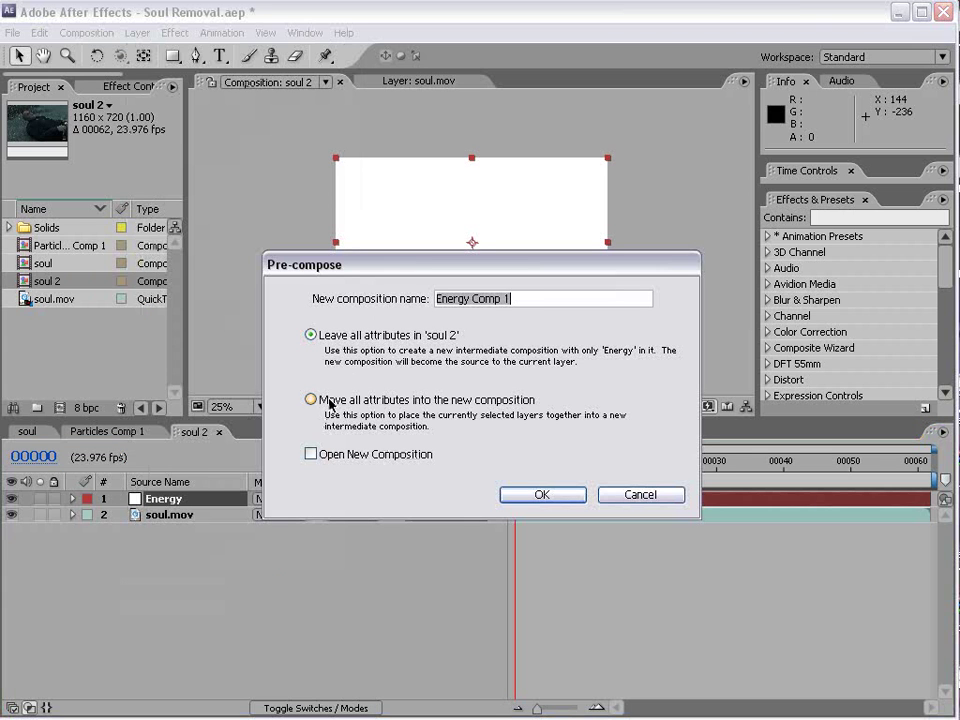
{"action": "left_click", "coordinate": [331, 401]}
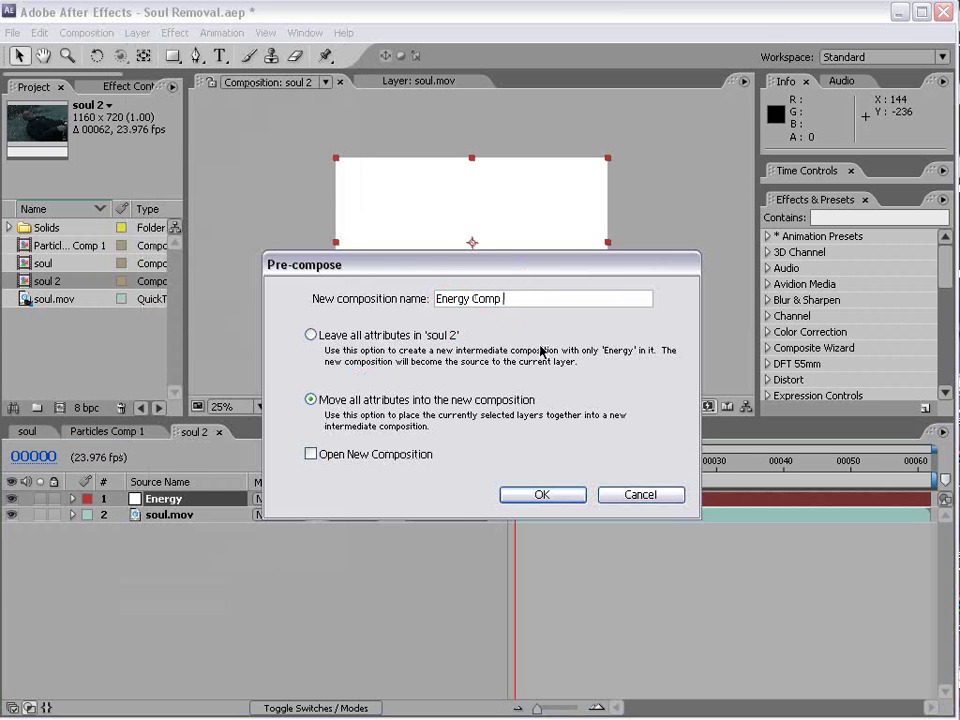
{"action": "left_click", "coordinate": [541, 495]}
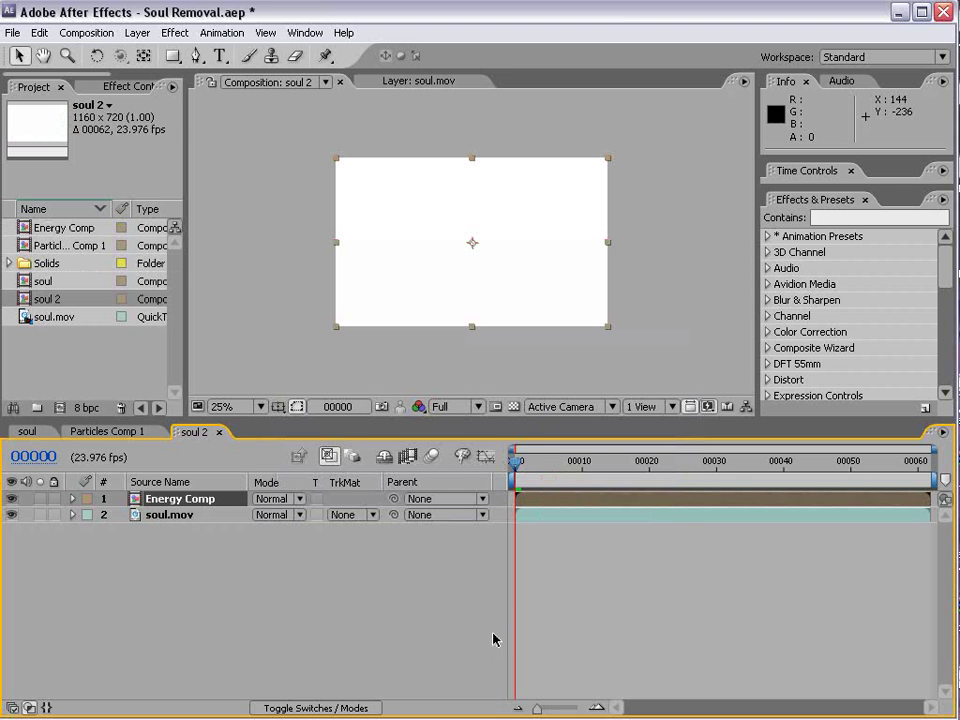
Apply CC Particle World to the Energy solid inside Energy Comp and set the effect's grid to Off
{"action": "double_click", "coordinate": [174, 500]}
{"action": "left_click", "coordinate": [174, 499]}
{"action": "left_click", "coordinate": [174, 33]}
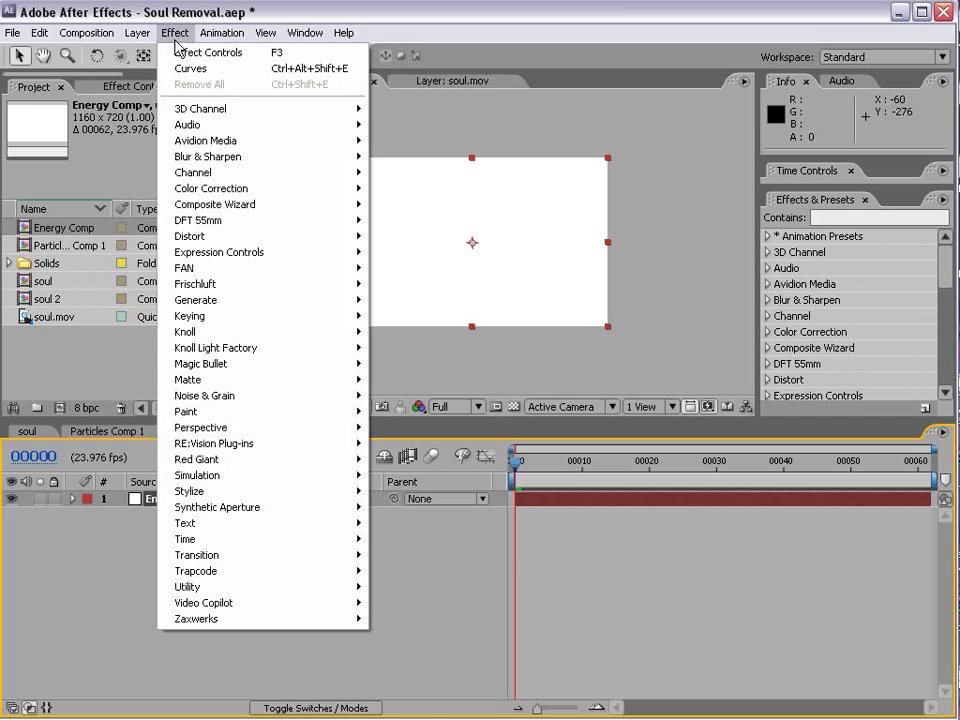
{"action": "mouse_move", "coordinate": [272, 476]}
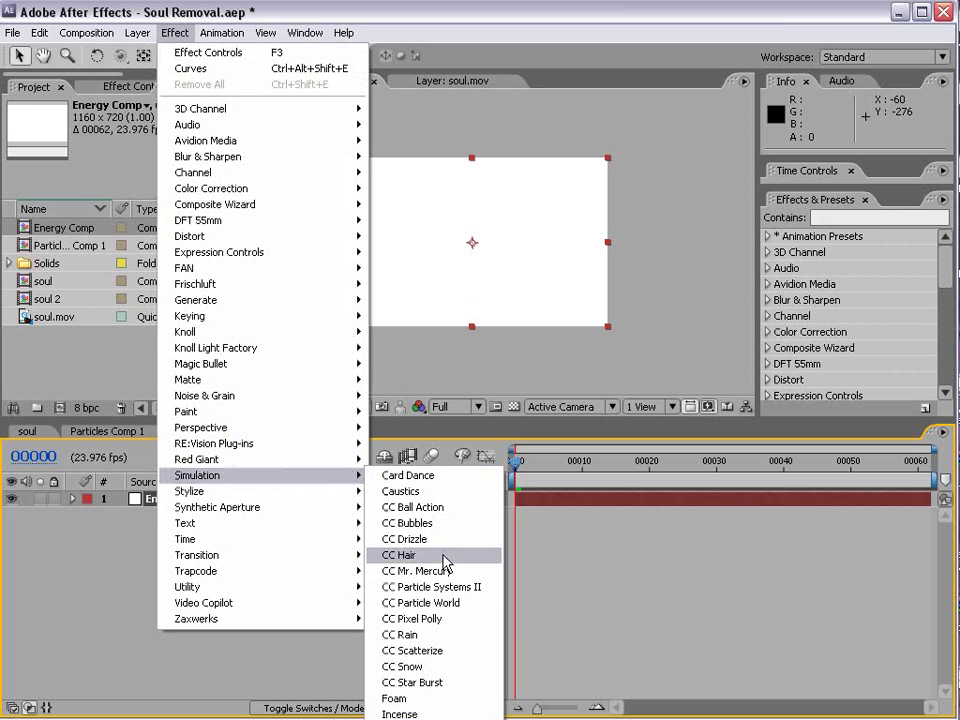
{"action": "left_click", "coordinate": [444, 606]}
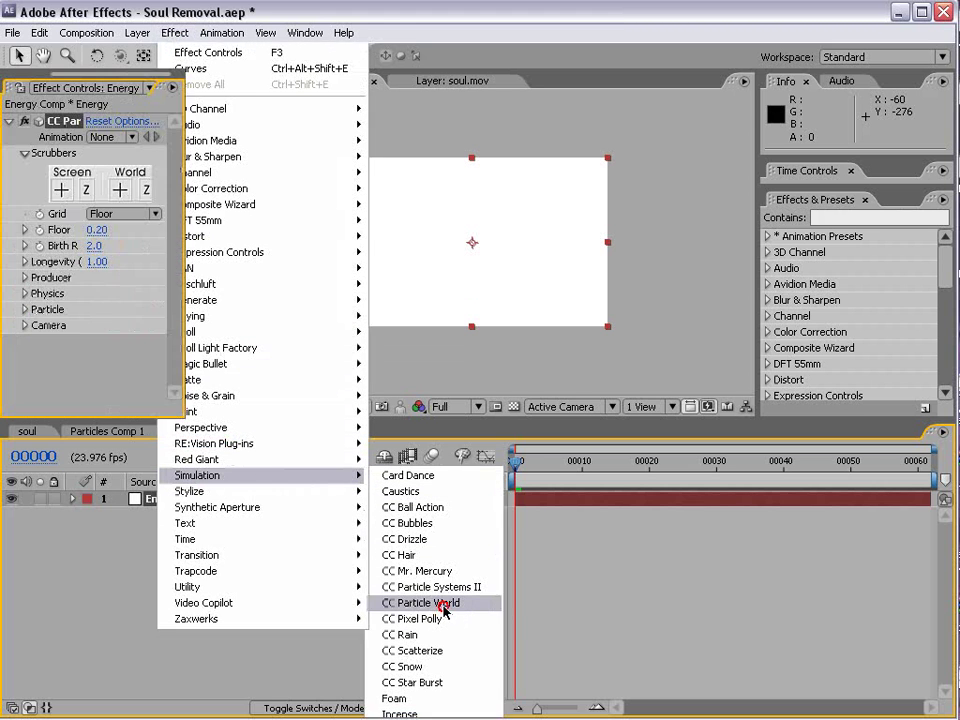
{"action": "left_click", "coordinate": [153, 209]}
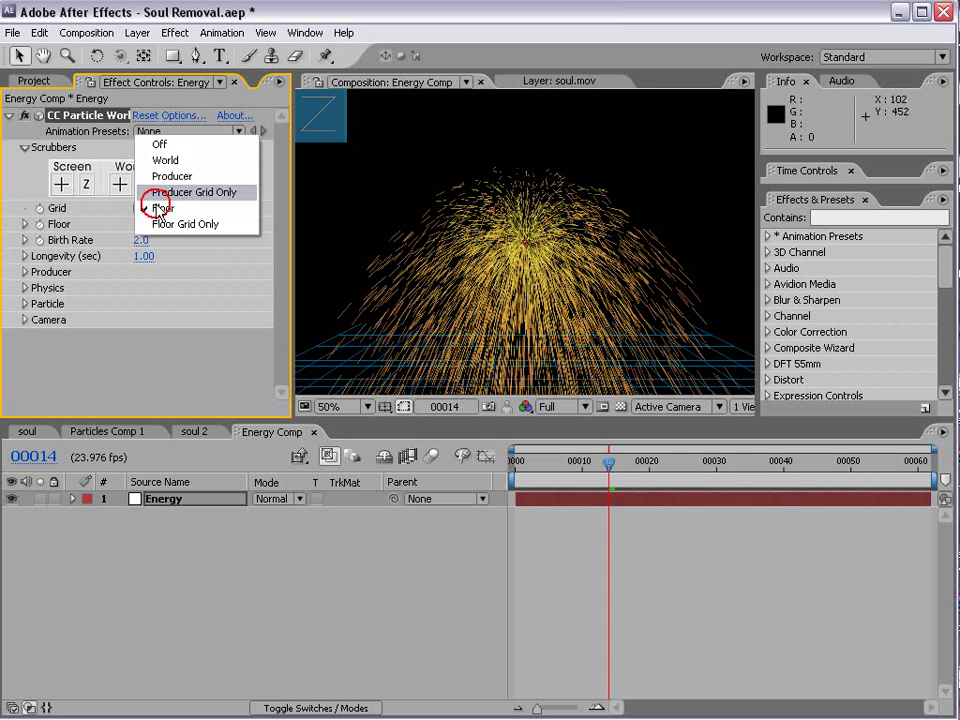
{"action": "left_click", "coordinate": [177, 146]}
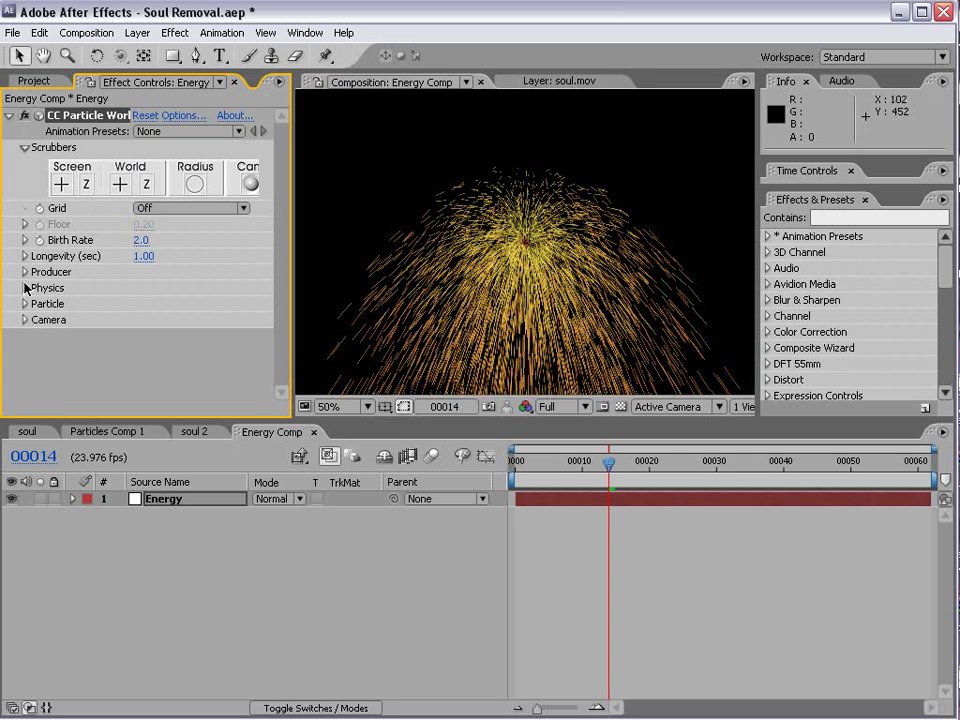
Set the particle physics to Direction Axis animation with a velocity of 0.6 and a gravity of 0
{"action": "left_click", "coordinate": [25, 287]}
{"action": "left_click", "coordinate": [161, 304]}
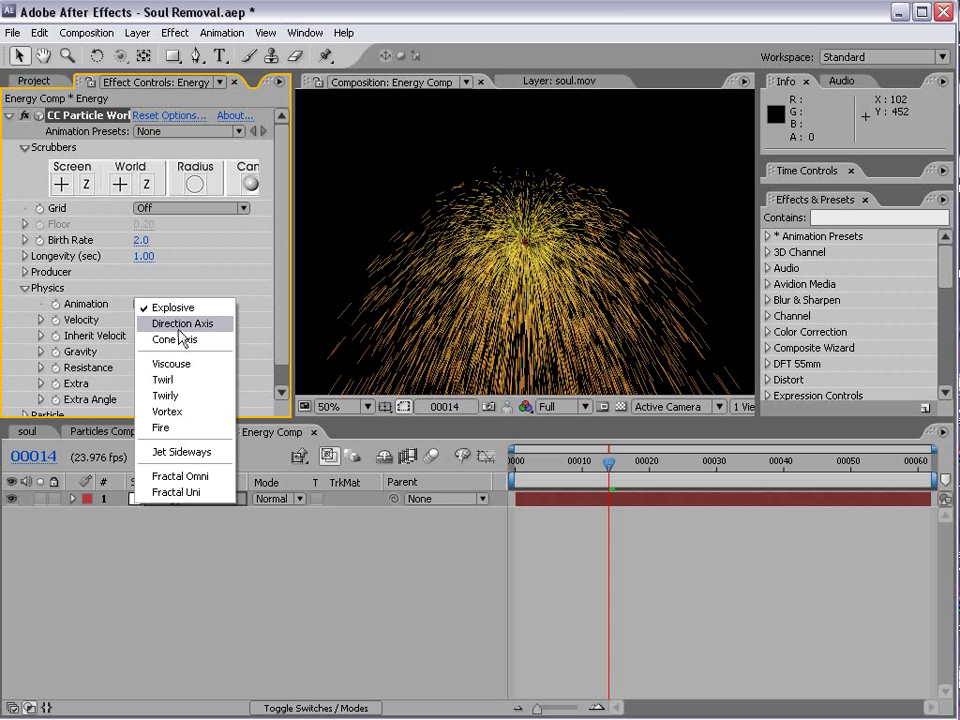
{"action": "left_click", "coordinate": [222, 325]}
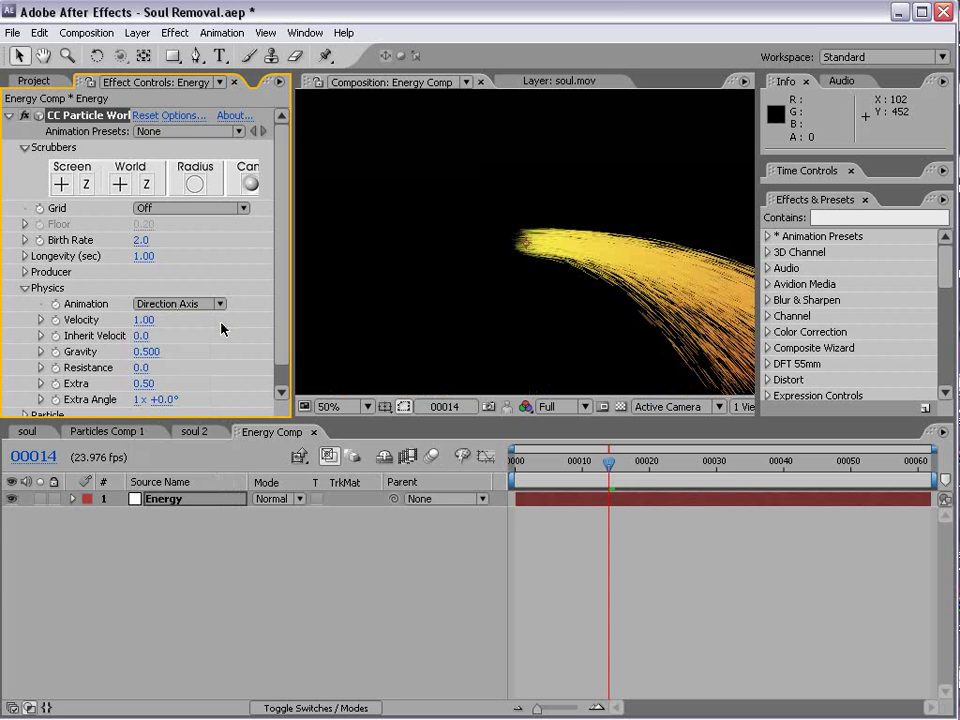
{"action": "left_click", "coordinate": [144, 320]}
{"action": "type", "text": "1"}
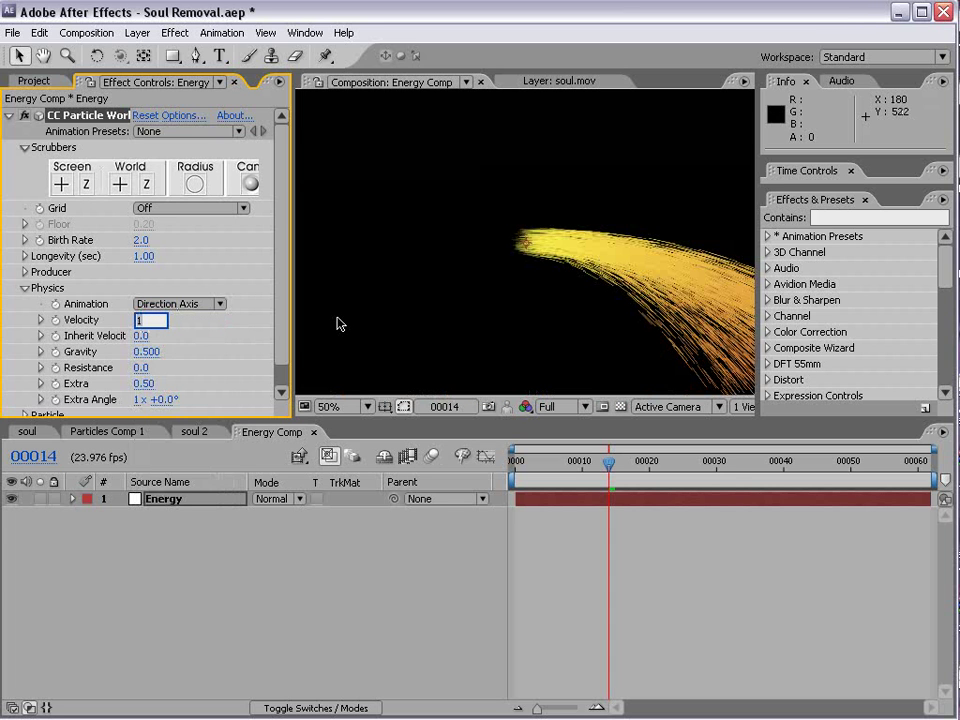
{"action": "type", "text": "6"}
{"action": "key", "text": "Return"}
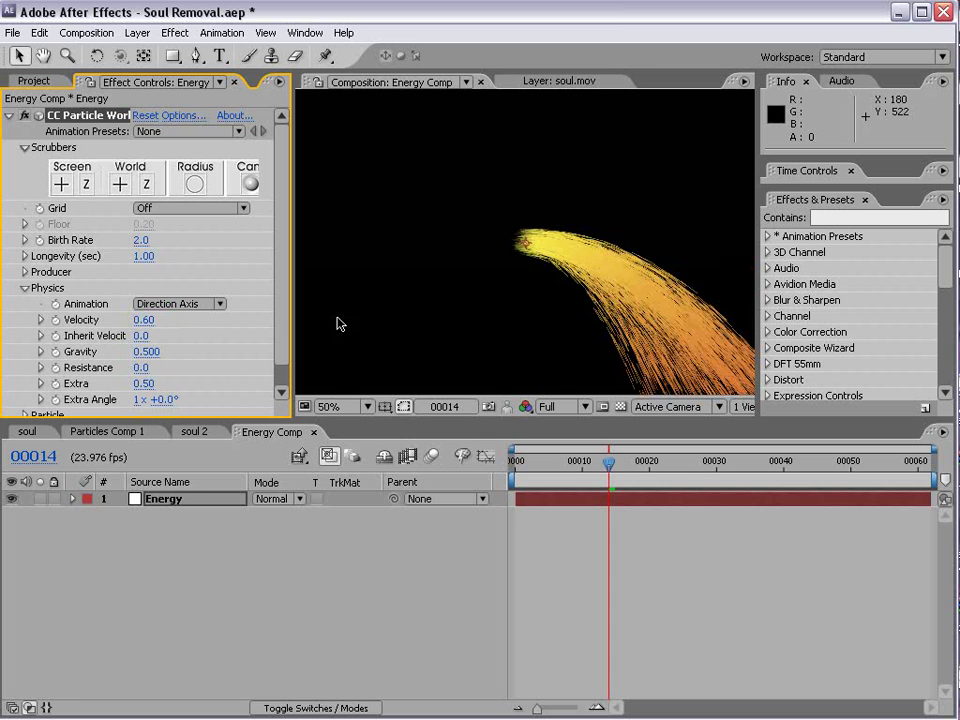
{"action": "left_click", "coordinate": [146, 351]}
{"action": "type", "text": "0"}
{"action": "key", "text": "Return"}
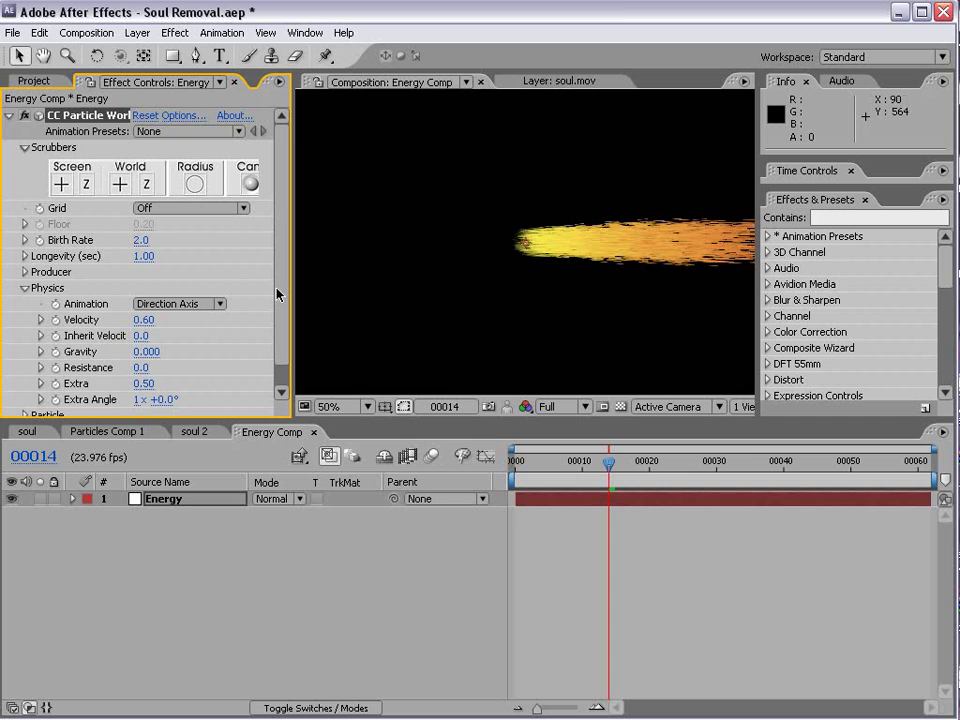
Move the particle producer toward the left edge of the frame by setting its Position X to -0.45
{"action": "key", "text": "comma"}
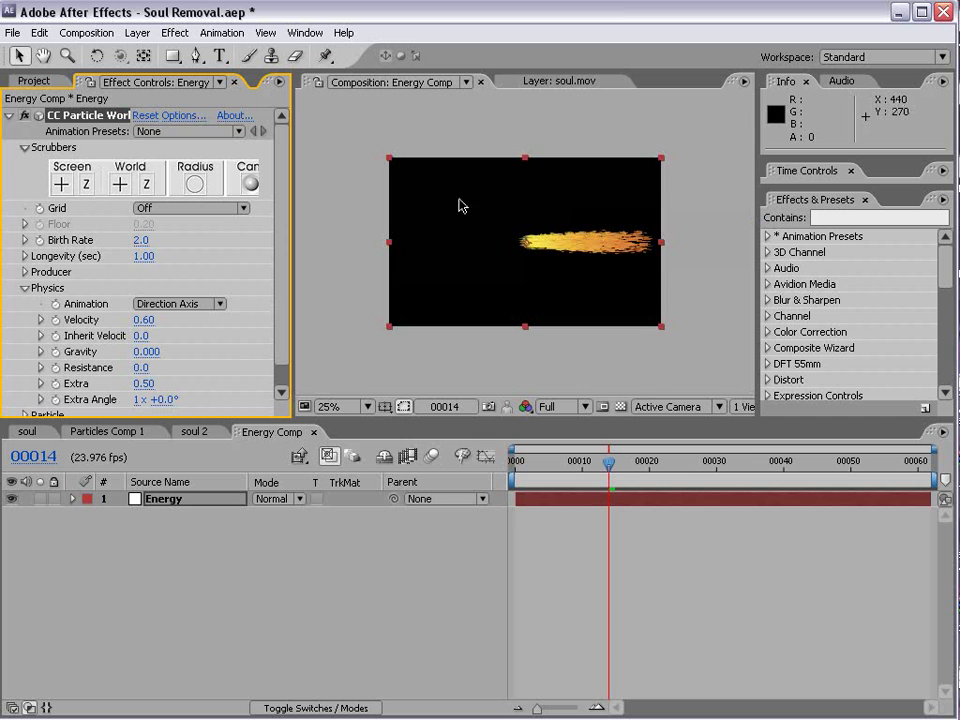
{"action": "left_click", "coordinate": [25, 272]}
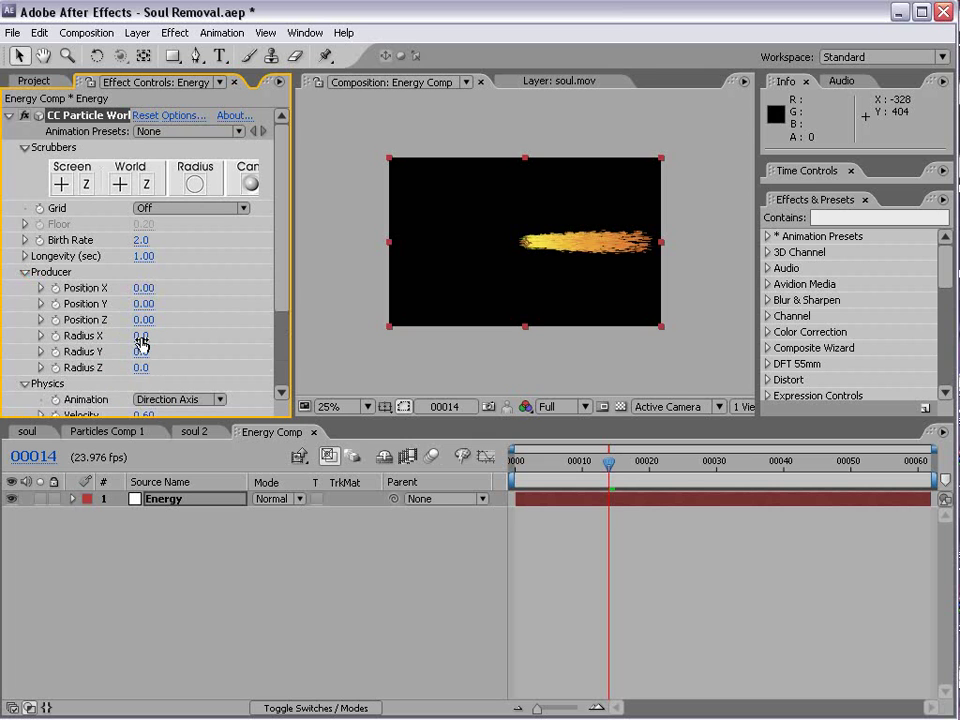
{"action": "left_click_drag", "start_coordinate": [145, 288], "coordinate": [89, 302]}
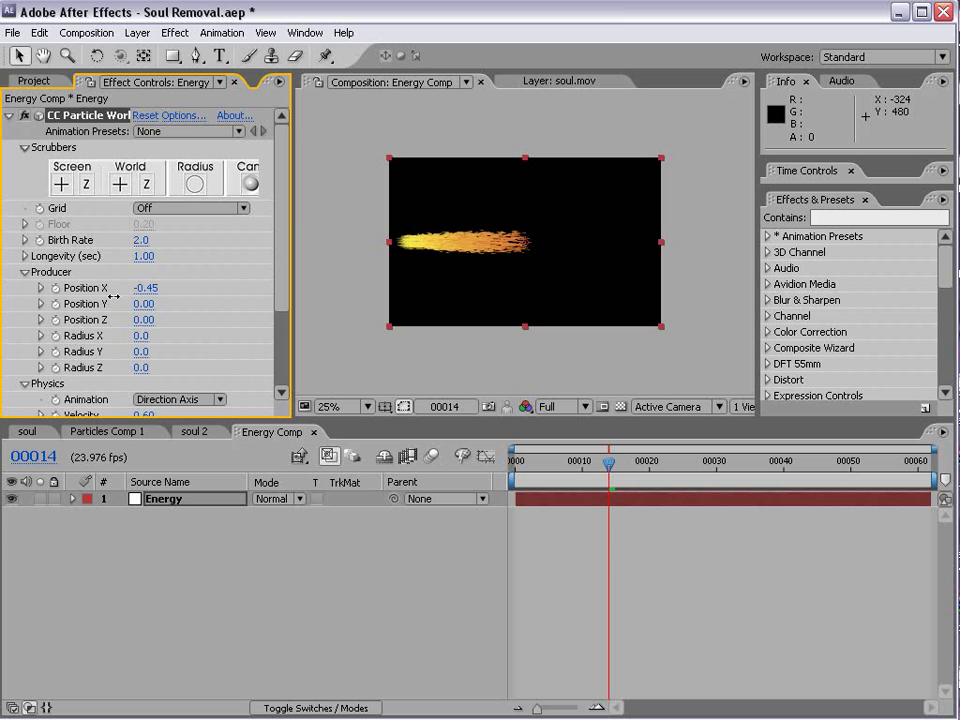
Change the particle type to Lens Convex
{"action": "scroll", "coordinate": [474, 250], "scroll_direction": "up", "scroll_amount": 1}
{"action": "scroll", "coordinate": [336, 274], "scroll_direction": "down", "scroll_amount": 1}
{"action": "scroll", "coordinate": [220, 352], "scroll_direction": "down", "scroll_amount": 5}
{"action": "left_click", "coordinate": [24, 392]}
{"action": "scroll", "coordinate": [112, 248], "scroll_direction": "down", "scroll_amount": 4}
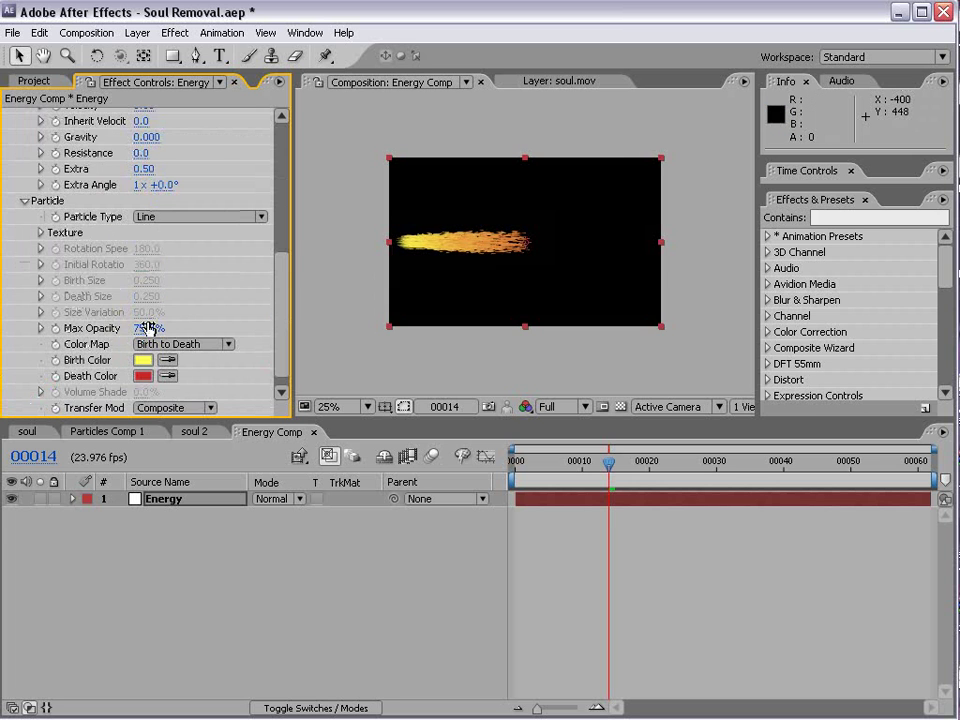
{"action": "left_click", "coordinate": [167, 215]}
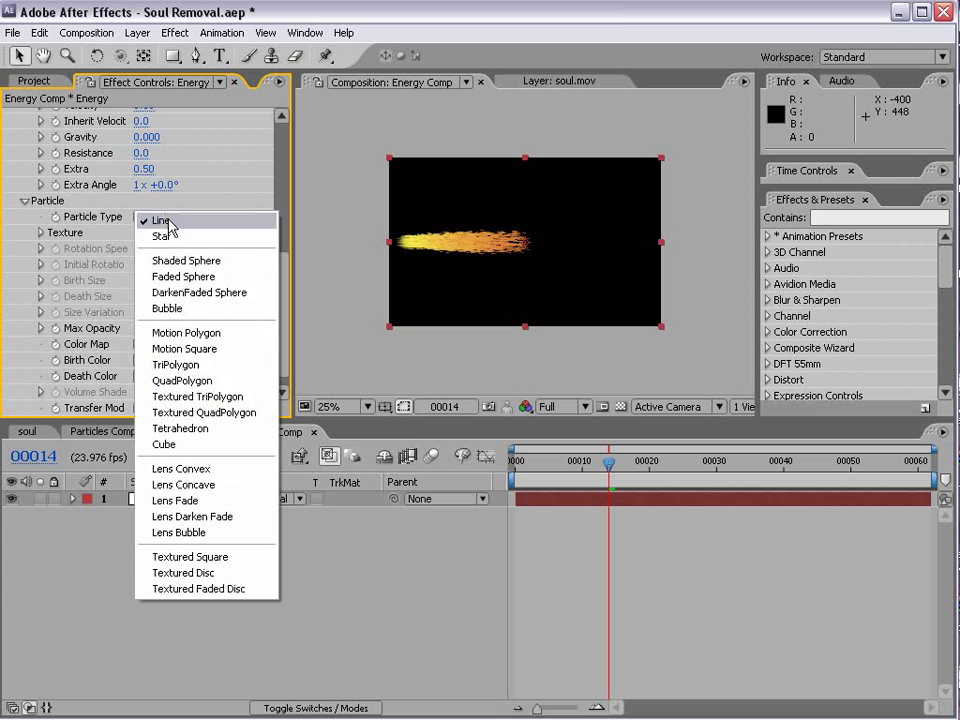
{"action": "left_click", "coordinate": [208, 469]}
{"action": "scroll", "coordinate": [474, 283], "scroll_direction": "up", "scroll_amount": 1}
Enable Force Motionblur in the particle effect's rendering options and set the birth rate to 0.5
{"action": "left_click_drag", "start_coordinate": [280, 300], "coordinate": [284, 165]}
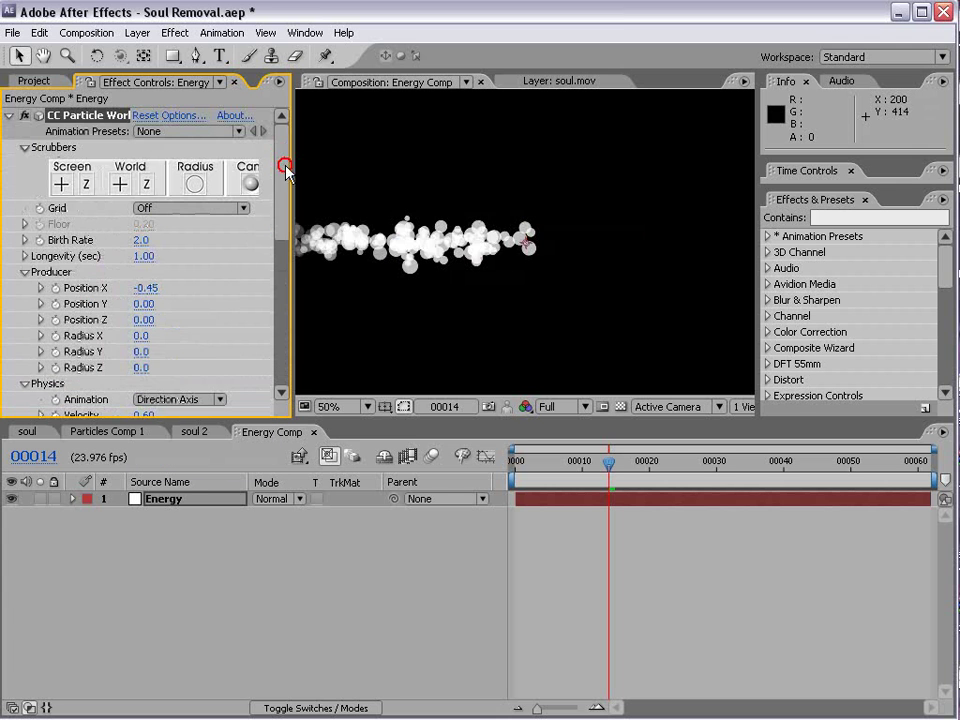
{"action": "left_click", "coordinate": [183, 118]}
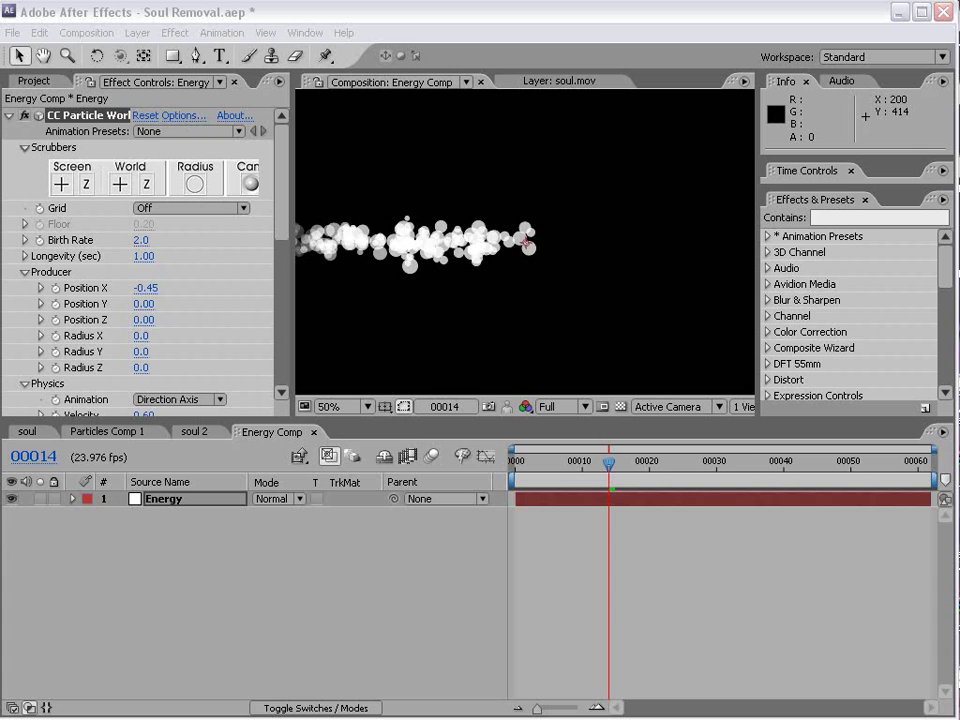
{"action": "left_click", "coordinate": [360, 328]}
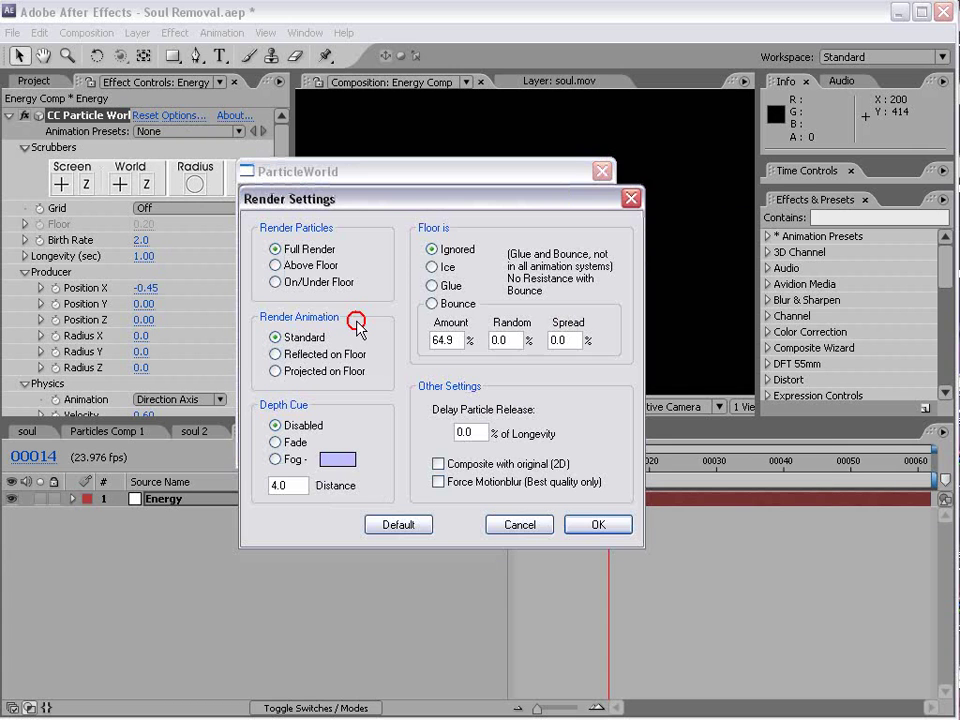
{"action": "left_click", "coordinate": [439, 482]}
{"action": "left_click", "coordinate": [599, 525]}
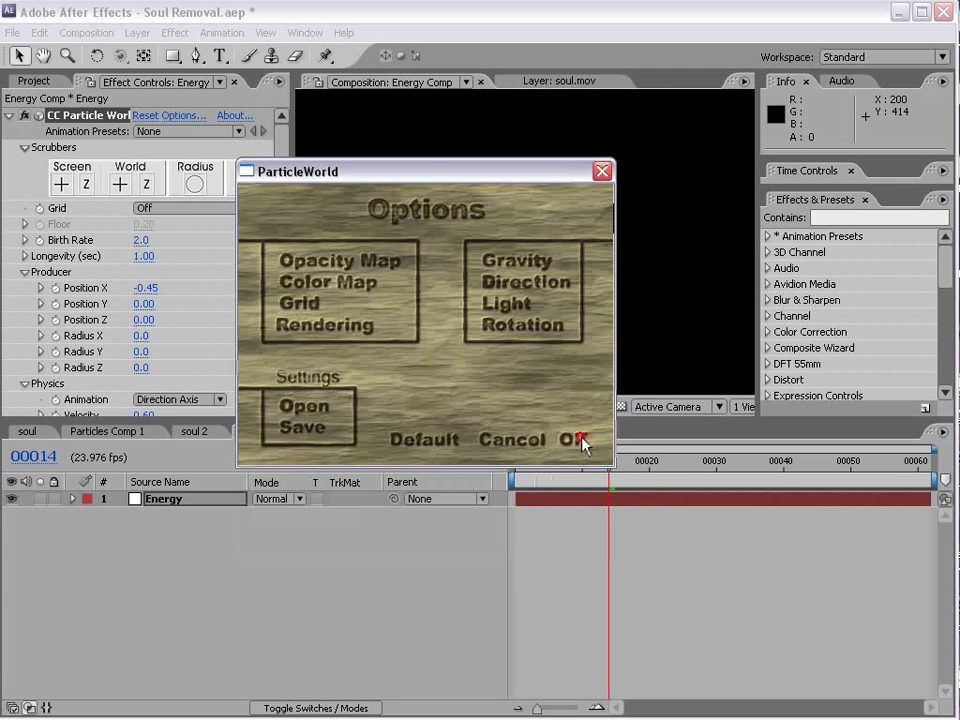
{"action": "left_click", "coordinate": [580, 440]}
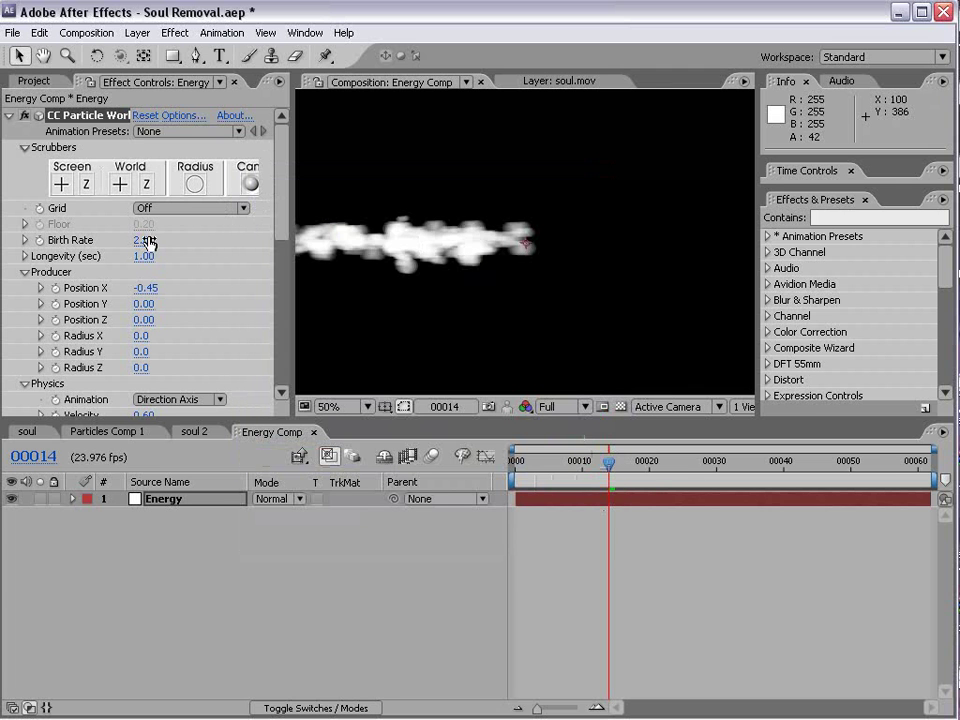
{"action": "left_click_drag", "start_coordinate": [143, 250], "coordinate": [128, 245]}
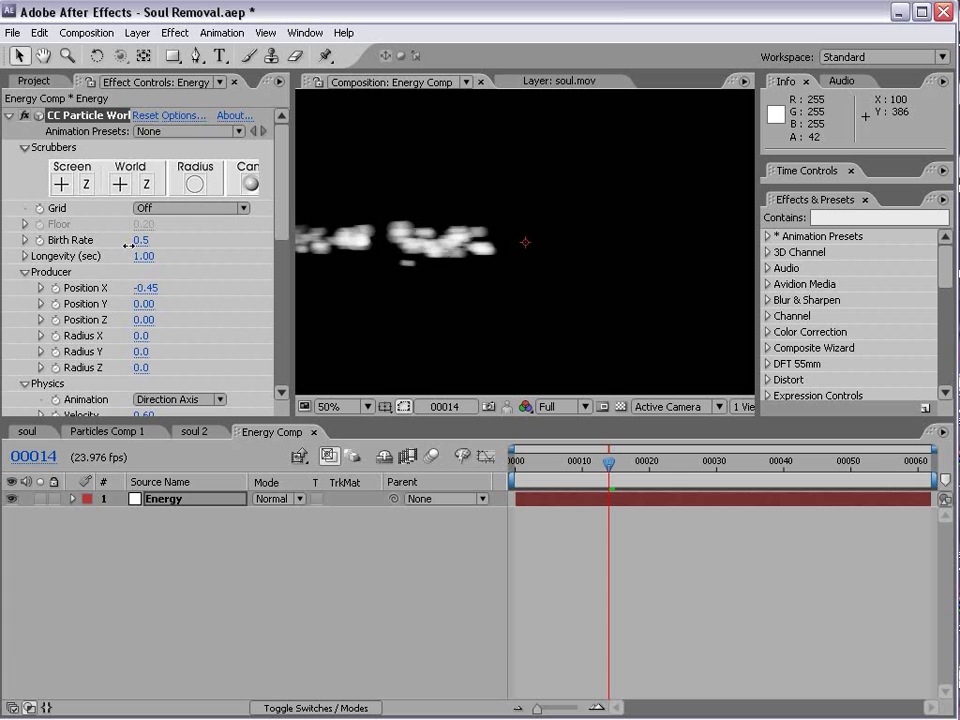
Spread the particle producer vertically by setting its Radius Y to 0.1, and check the stream at a later frame
{"action": "scroll", "coordinate": [281, 234], "scroll_direction": "down", "scroll_amount": 1}
{"action": "mouse_move", "coordinate": [148, 328]}
{"action": "left_mouse_down"}
{"action": "mouse_move", "coordinate": [140, 322]}
{"action": "mouse_move", "coordinate": [150, 322]}
{"action": "left_mouse_up"}
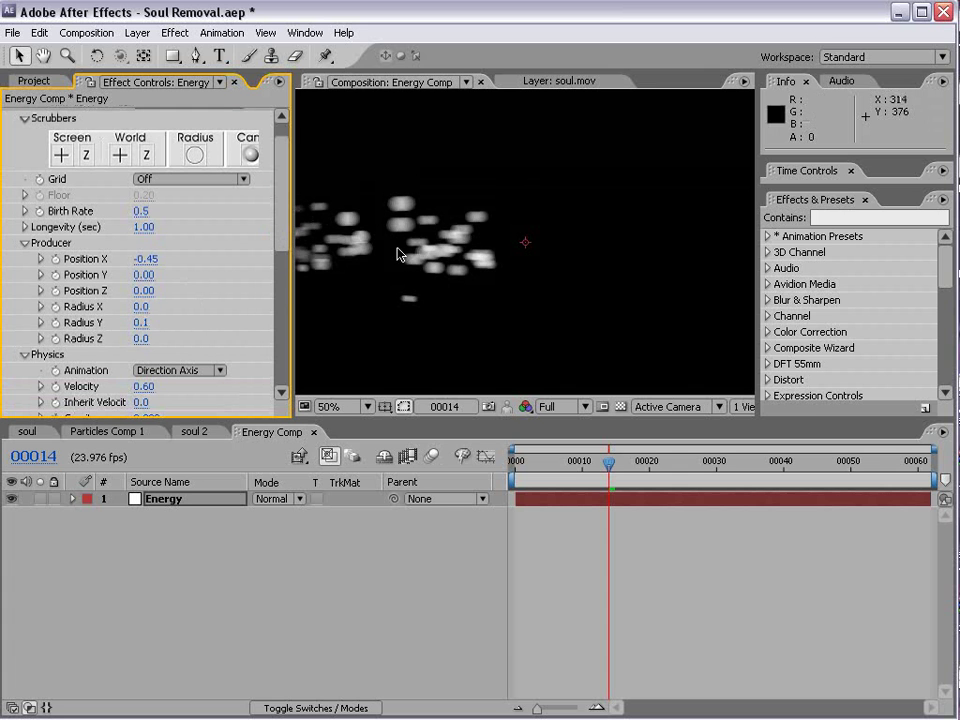
{"action": "key", "text": "comma"}
{"action": "left_click_drag", "start_coordinate": [609, 462], "coordinate": [782, 465]}
Set the particle longevity to 1.29 seconds so the stream reaches farther across the frame, checking it at several frames
{"action": "left_click", "coordinate": [147, 227]}
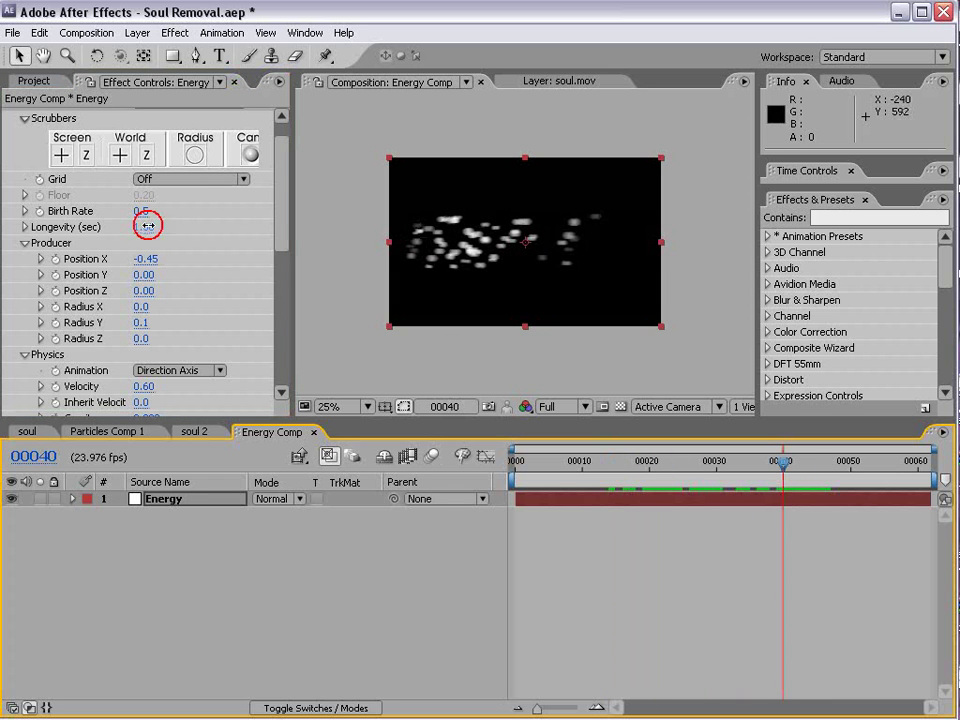
{"action": "left_click_drag", "start_coordinate": [850, 461], "coordinate": [883, 470]}
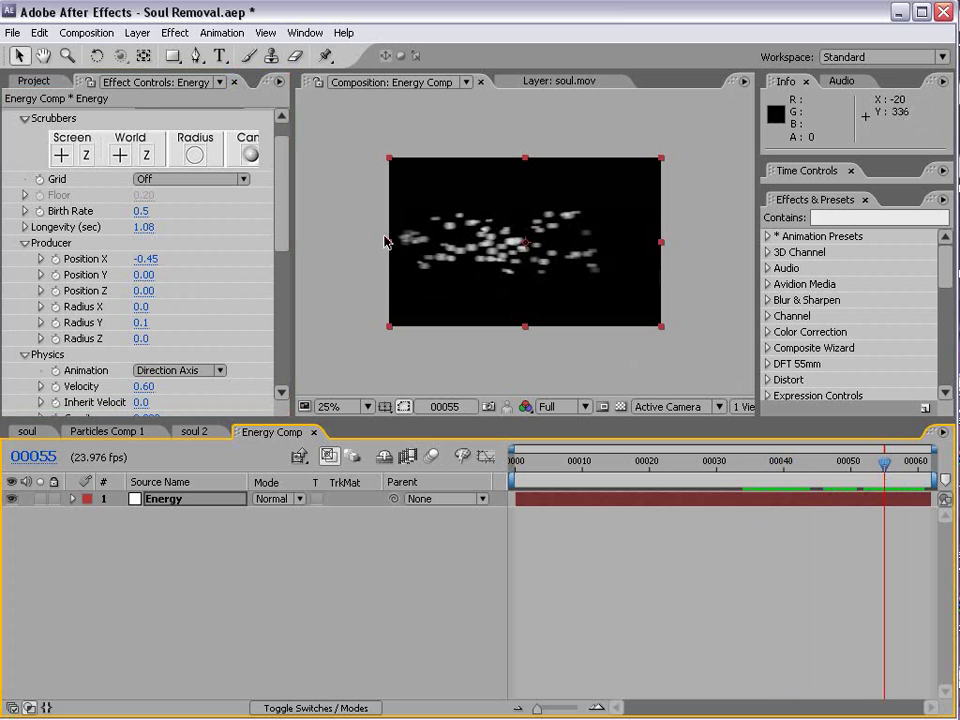
{"action": "left_click_drag", "start_coordinate": [141, 228], "coordinate": [150, 218]}
{"action": "left_click_drag", "start_coordinate": [917, 464], "coordinate": [811, 489]}
{"action": "mouse_move", "coordinate": [144, 221]}
{"action": "left_mouse_down"}
{"action": "mouse_move", "coordinate": [141, 229]}
{"action": "mouse_move", "coordinate": [150, 224]}
{"action": "left_mouse_up"}
Set the particle producer's Radius Z to 0.2 and scrub through the stream to check its depth
{"action": "scroll", "coordinate": [290, 222], "scroll_direction": "down", "scroll_amount": 2}
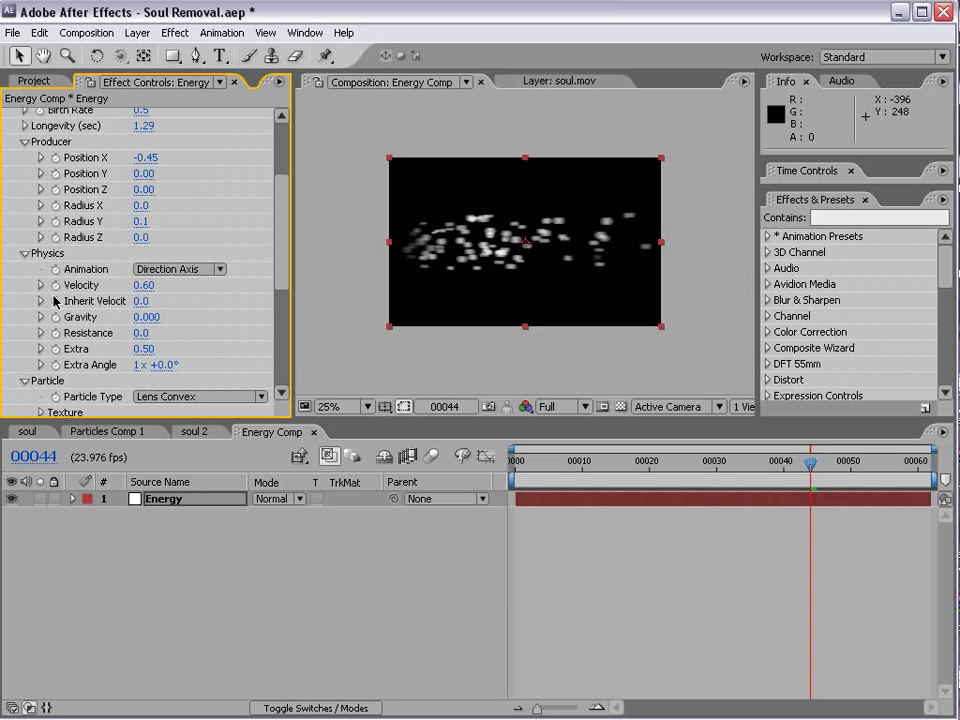
{"action": "left_click_drag", "start_coordinate": [143, 238], "coordinate": [148, 232]}
{"action": "left_click_drag", "start_coordinate": [536, 461], "coordinate": [728, 448]}
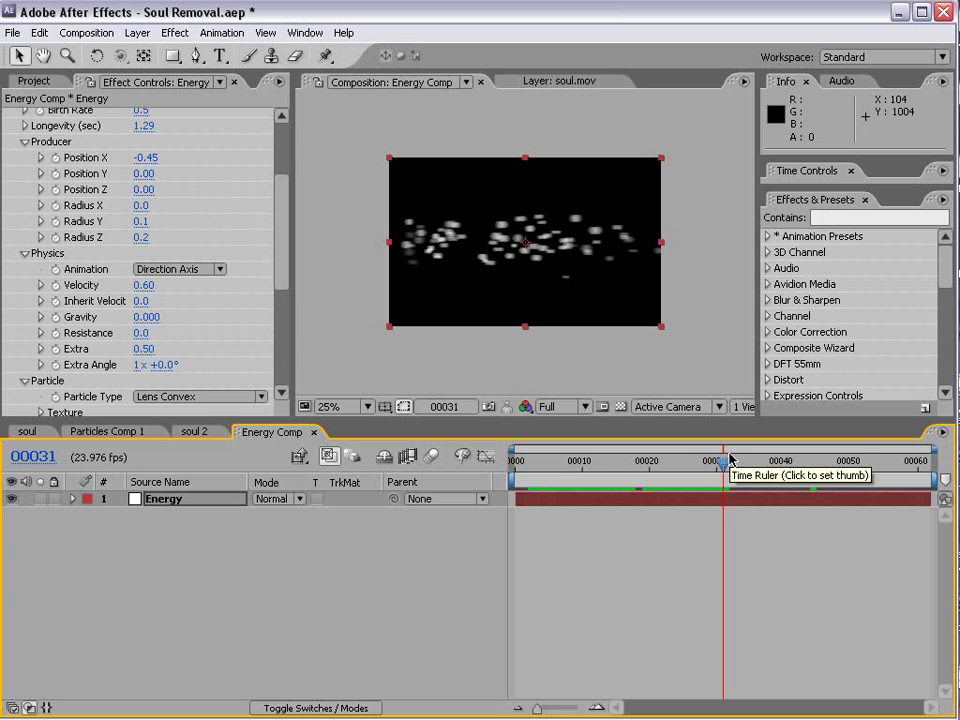
Add the expression wiggle(8,.25) to the particle Velocity and scrub through the resulting motion
{"action": "left_click", "coordinate": [56, 288], "text": "alt"}
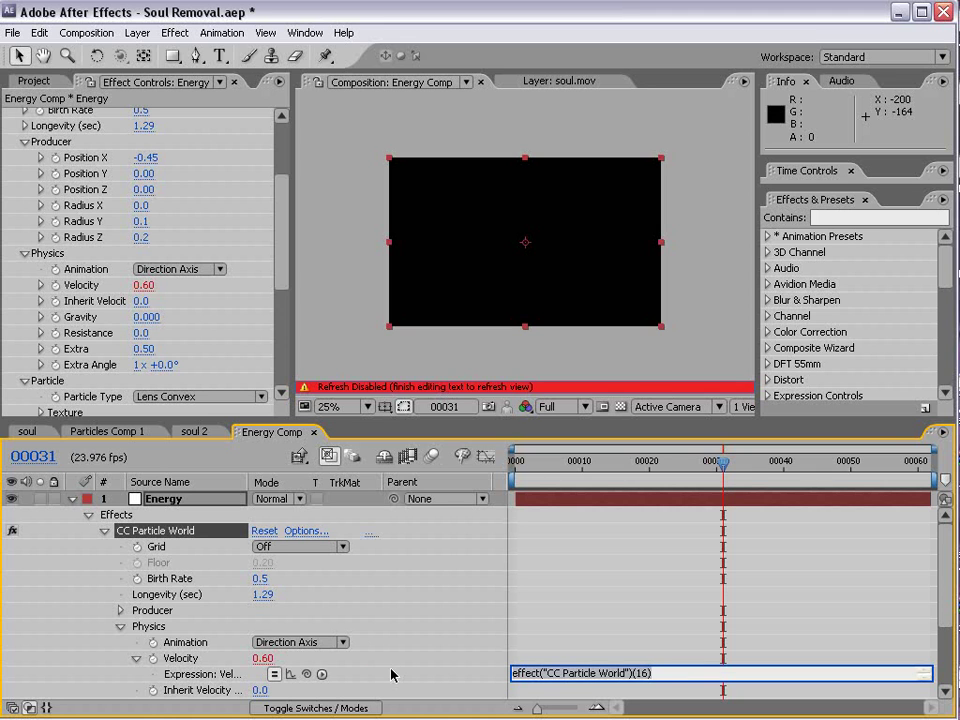
{"action": "type", "text": "wiggle(3,.25"}
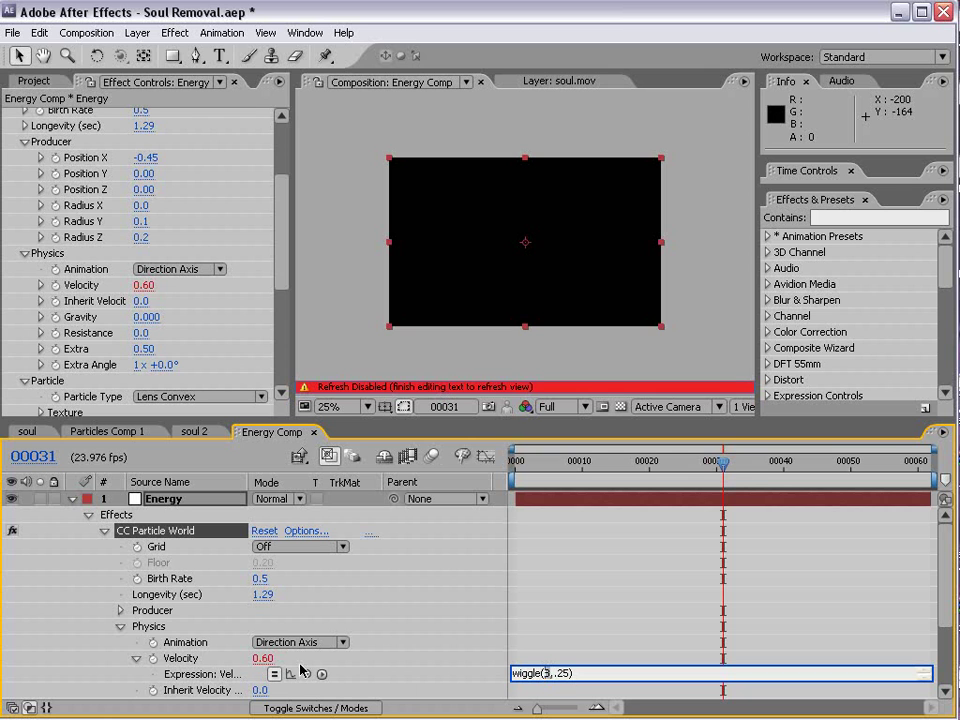
{"action": "type", "text": "8"}
{"action": "left_click", "coordinate": [592, 661]}
{"action": "left_click_drag", "start_coordinate": [575, 471], "coordinate": [617, 510]}
Set the Energy Comp's duration to 300 frames and extend the Energy layer to the comp's full length
{"action": "left_click", "coordinate": [104, 32]}
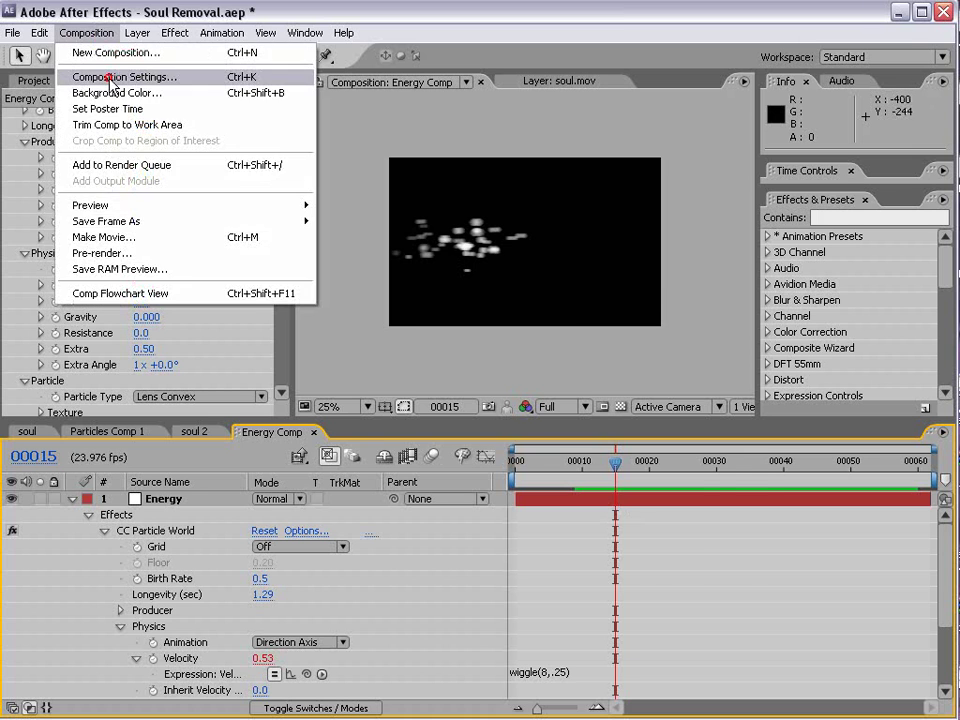
{"action": "left_click", "coordinate": [108, 77]}
{"action": "left_click", "coordinate": [451, 540]}
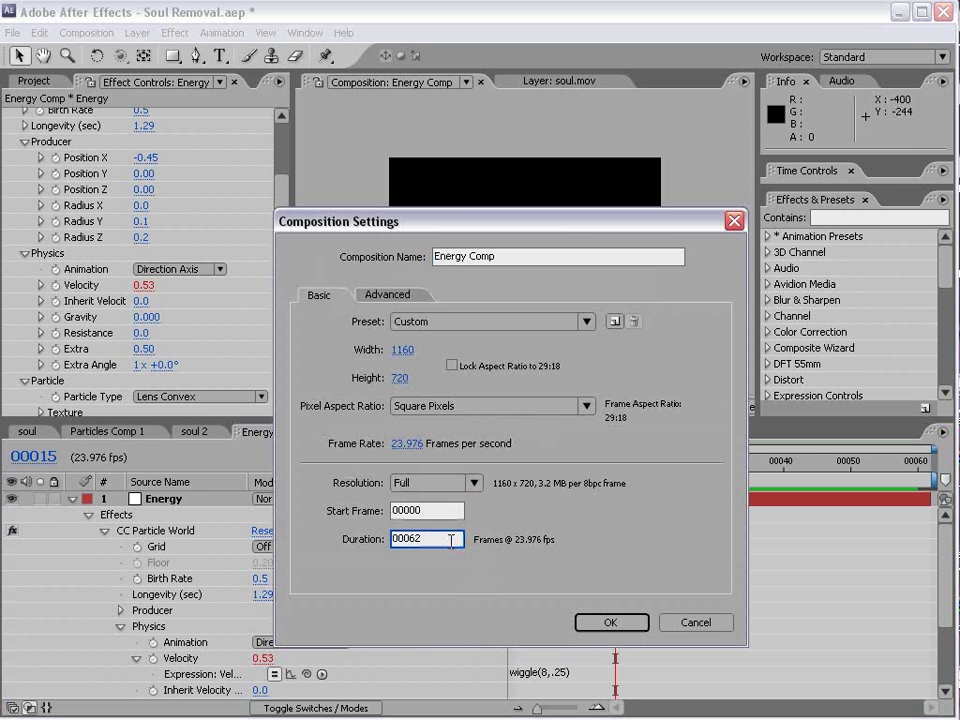
{"action": "type", "text": "00300"}
{"action": "left_click", "coordinate": [612, 622]}
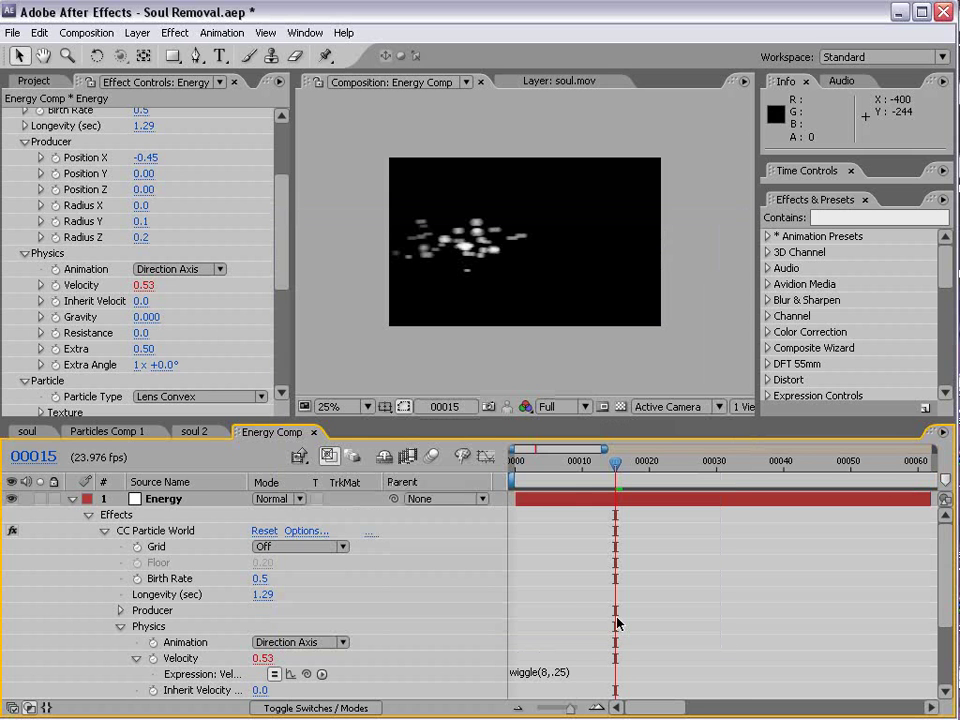
{"action": "key", "text": "semicolon"}
{"action": "left_click_drag", "start_coordinate": [601, 500], "coordinate": [930, 500]}
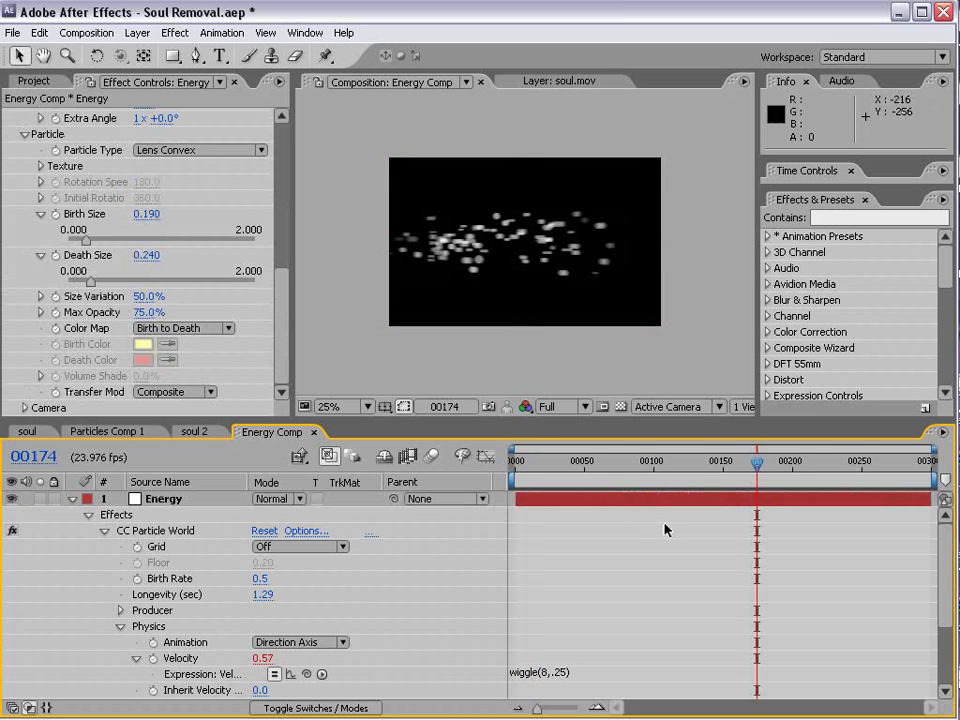
Apply the CC Vector Blur and Fast Blur effects to the Energy layer
{"action": "left_click", "coordinate": [638, 497]}
{"action": "left_click", "coordinate": [176, 33]}
{"action": "mouse_move", "coordinate": [200, 156]}
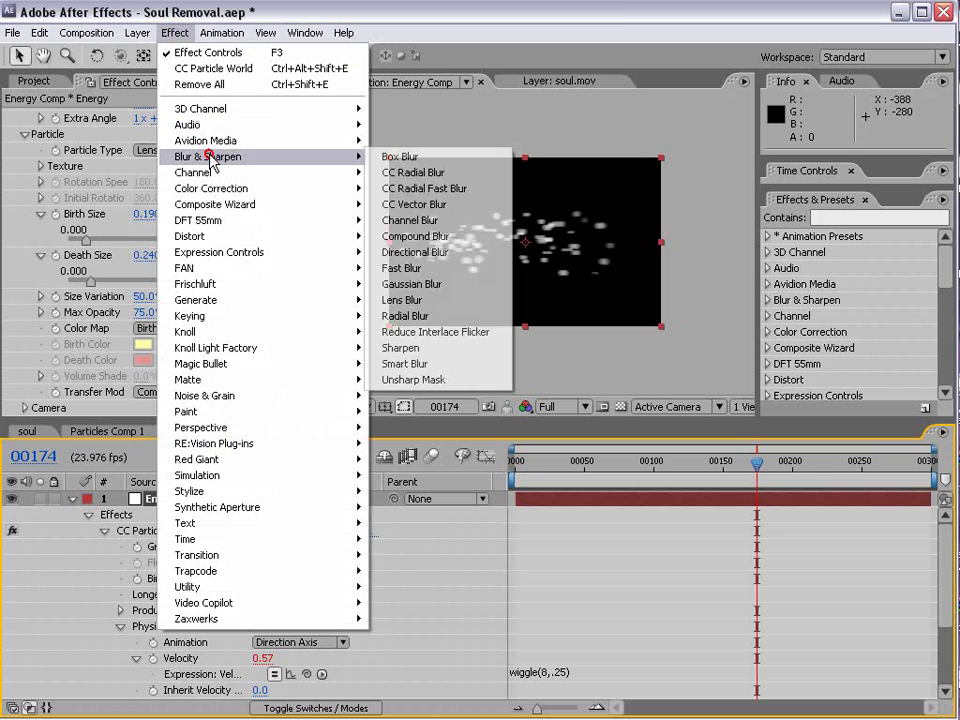
{"action": "left_click", "coordinate": [438, 211]}
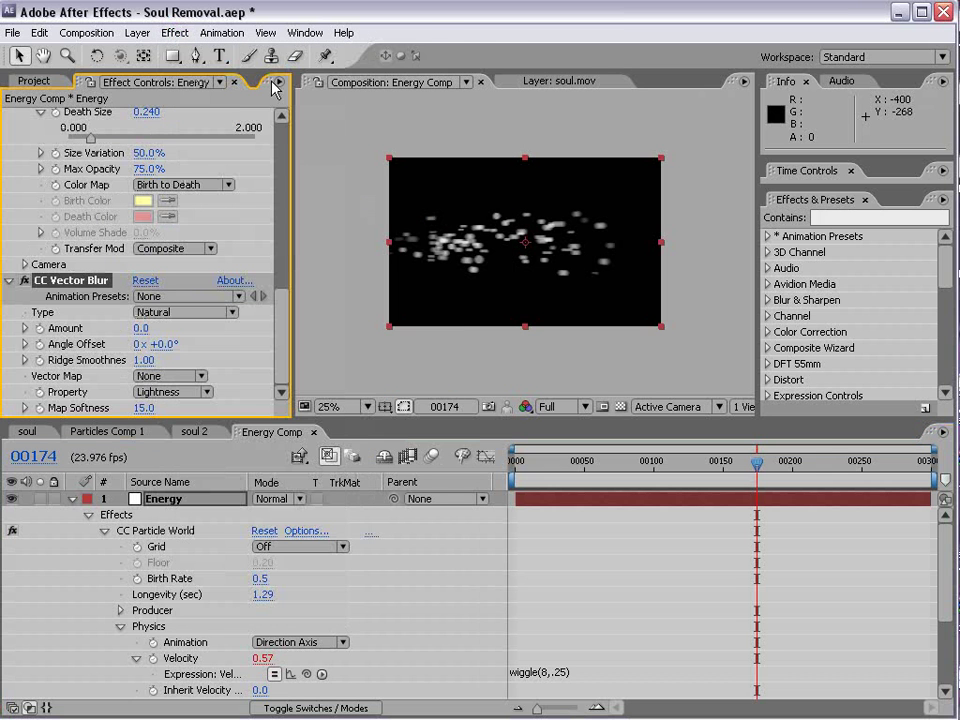
{"action": "left_click", "coordinate": [176, 33]}
{"action": "mouse_move", "coordinate": [214, 156]}
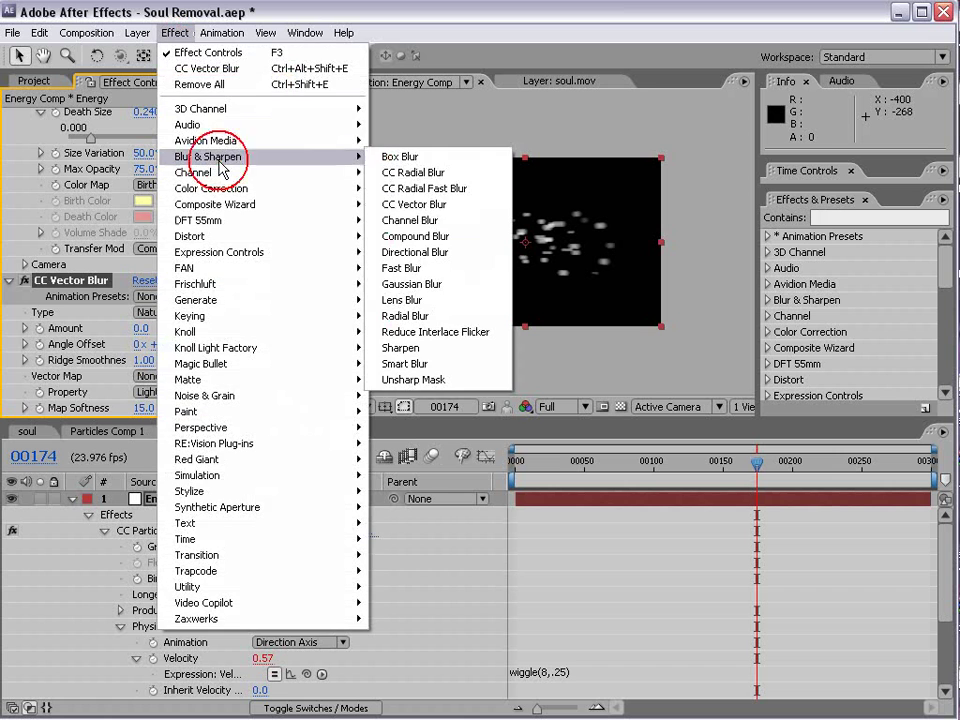
{"action": "left_click", "coordinate": [462, 270]}
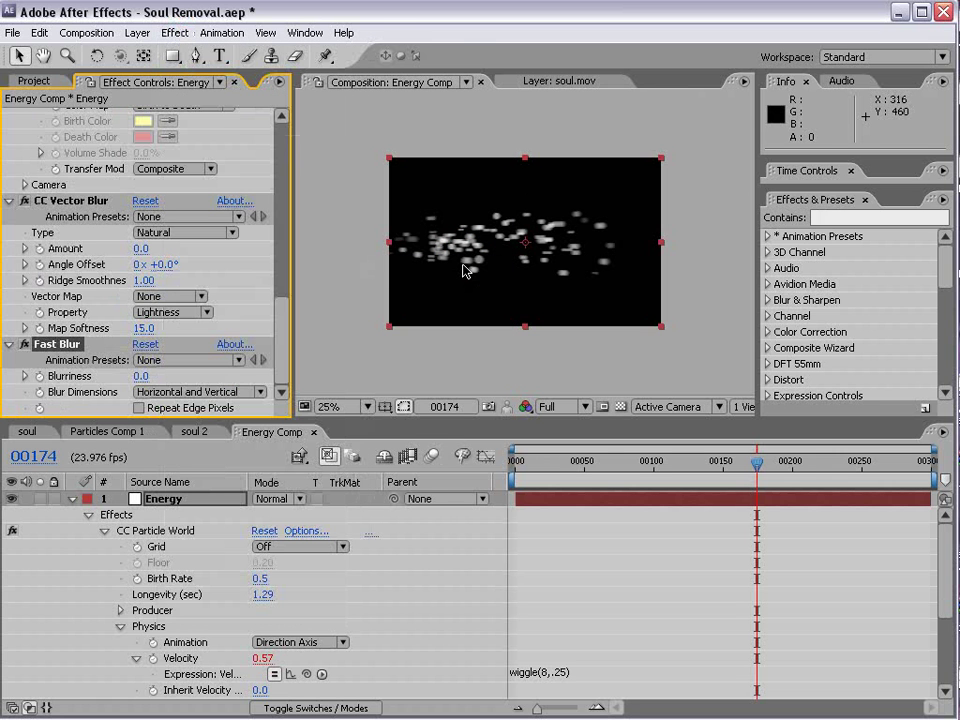
Set Fast Blur to a blurriness of 41 with Repeat Edge Pixels enabled, and place it above CC Vector Blur
{"action": "left_click", "coordinate": [140, 408]}
{"action": "left_click_drag", "start_coordinate": [143, 373], "coordinate": [170, 366]}
{"action": "left_click_drag", "start_coordinate": [52, 350], "coordinate": [68, 196]}
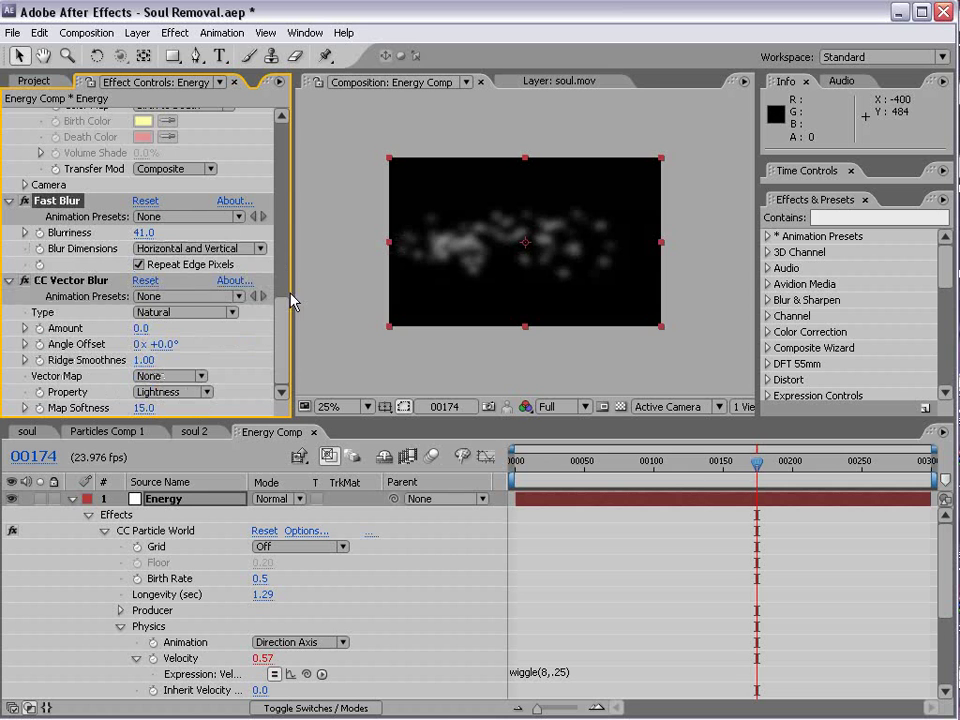
Set the CC Vector Blur amount to 40 to turn the blurred particles into energy strands
{"action": "scroll", "coordinate": [321, 313], "scroll_direction": "up", "scroll_amount": 1}
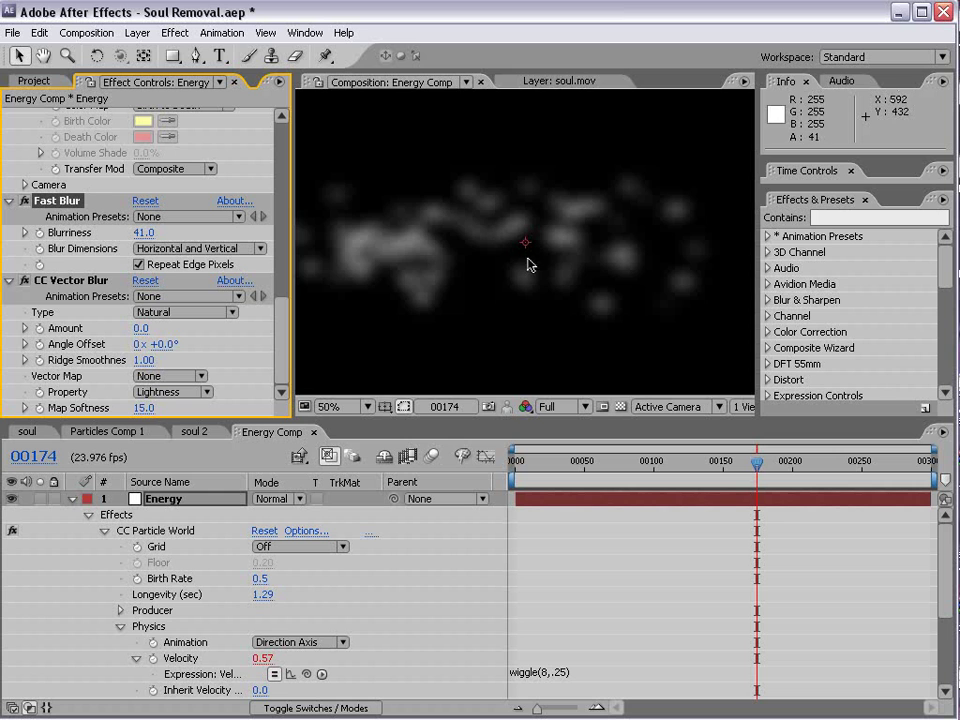
{"action": "left_click", "coordinate": [77, 285]}
{"action": "mouse_move", "coordinate": [140, 331]}
{"action": "left_mouse_down"}
{"action": "mouse_move", "coordinate": [185, 324]}
{"action": "mouse_move", "coordinate": [165, 317]}
{"action": "left_mouse_up"}
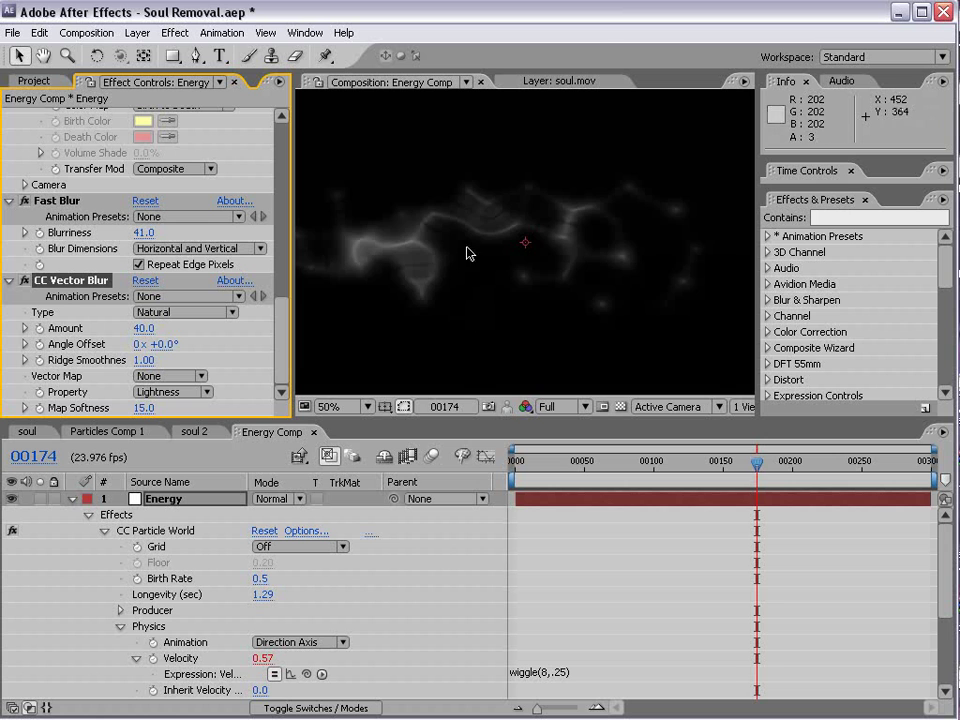
Set the particle Birth Size to 0.210 and the Death Size to 0.460
{"action": "scroll", "coordinate": [274, 306], "scroll_direction": "up", "scroll_amount": 5}
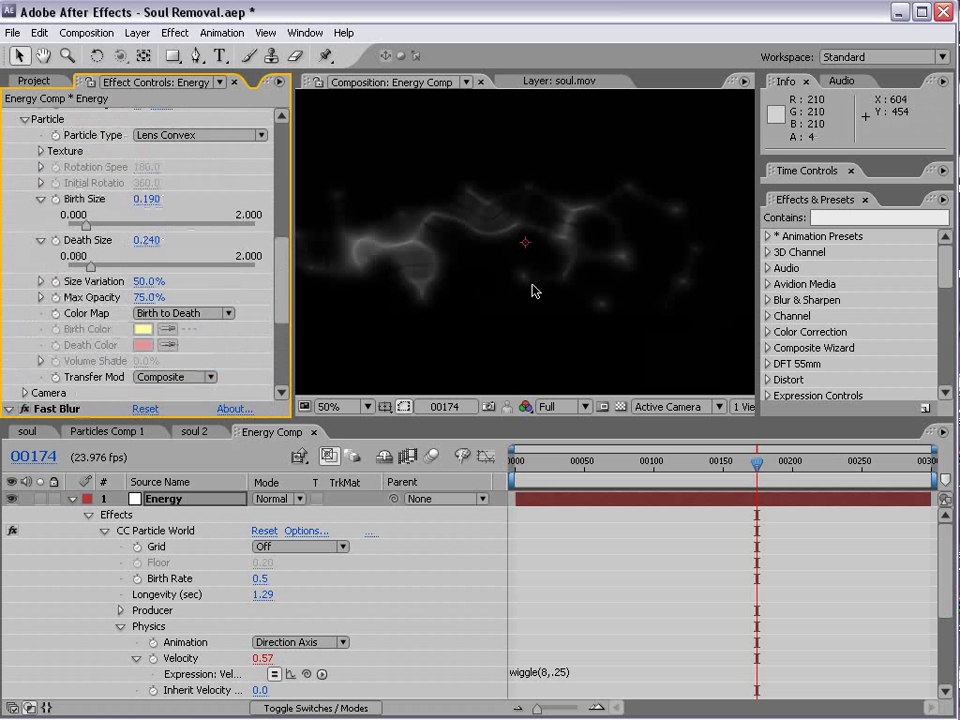
{"action": "scroll", "coordinate": [533, 289], "scroll_direction": "down", "scroll_amount": 2}
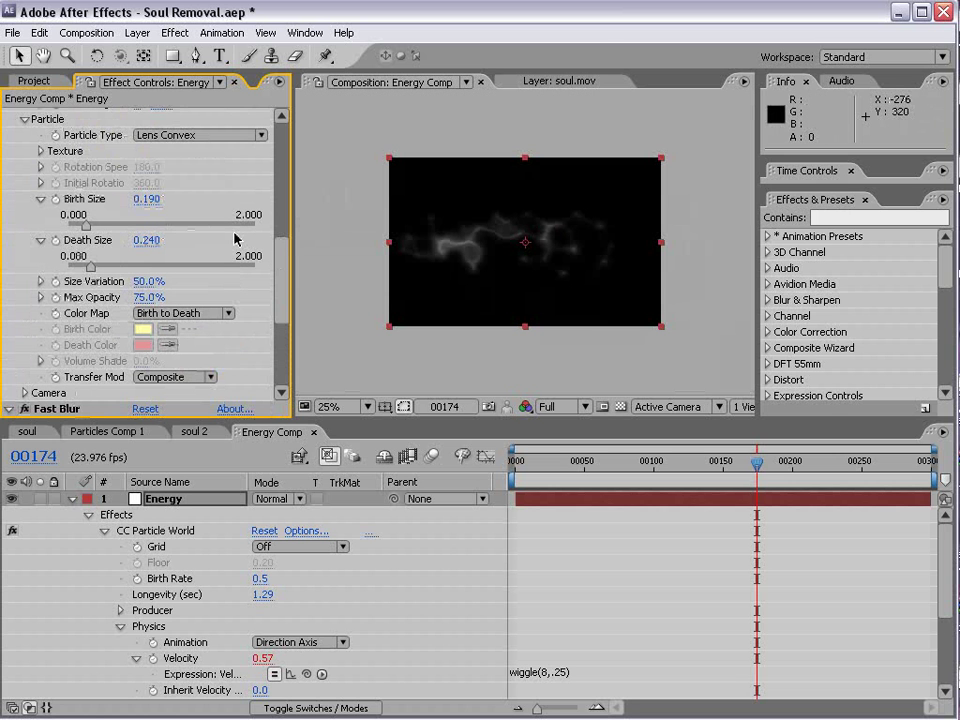
{"action": "left_click_drag", "start_coordinate": [146, 248], "coordinate": [146, 199]}
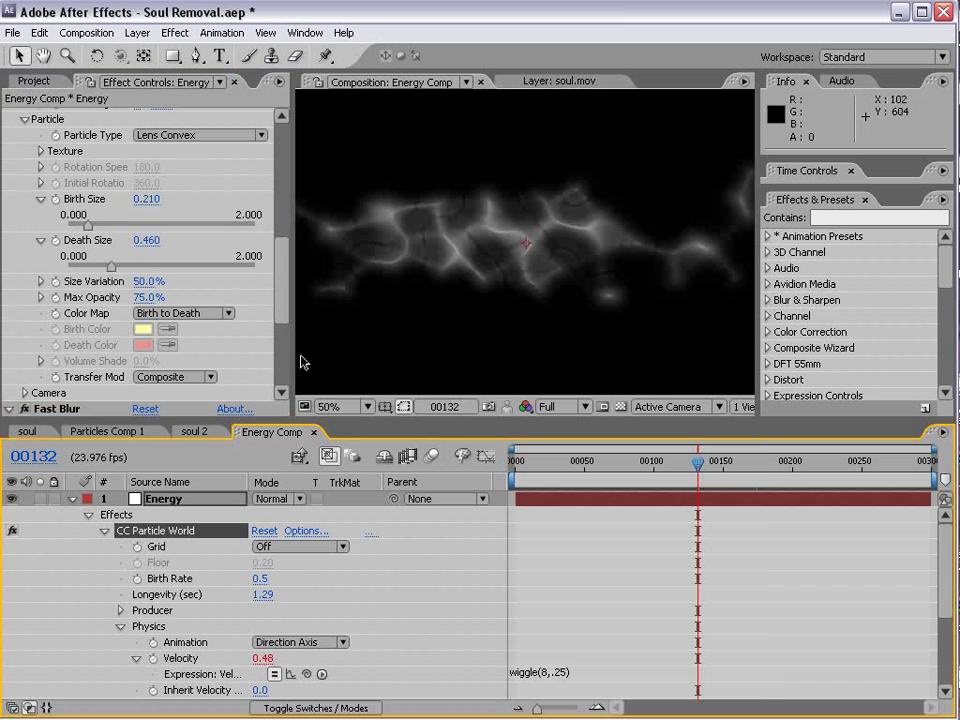
Duplicate the Energy layer and rename the copy Energy1
{"action": "left_click", "coordinate": [73, 502]}
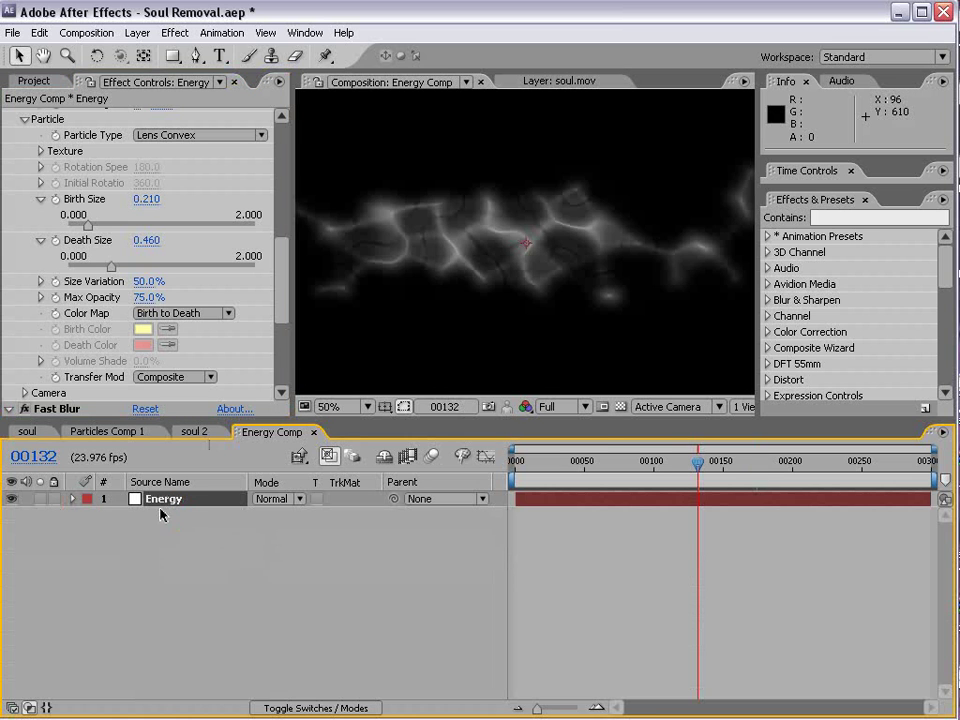
{"action": "left_click", "coordinate": [40, 35]}
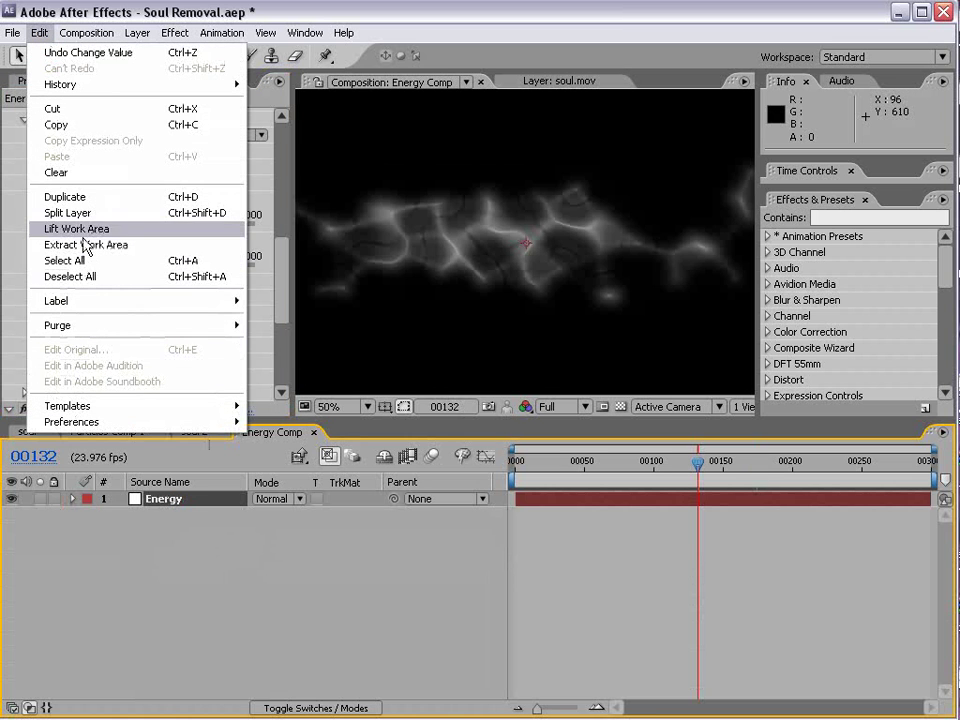
{"action": "left_click", "coordinate": [83, 197]}
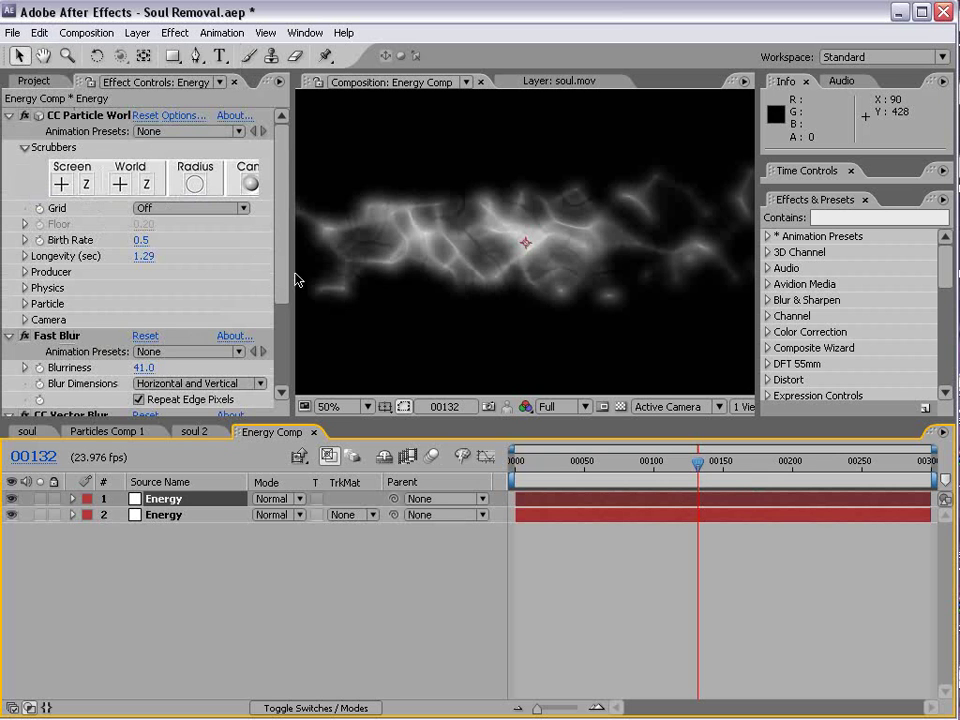
{"action": "left_click", "coordinate": [25, 272]}
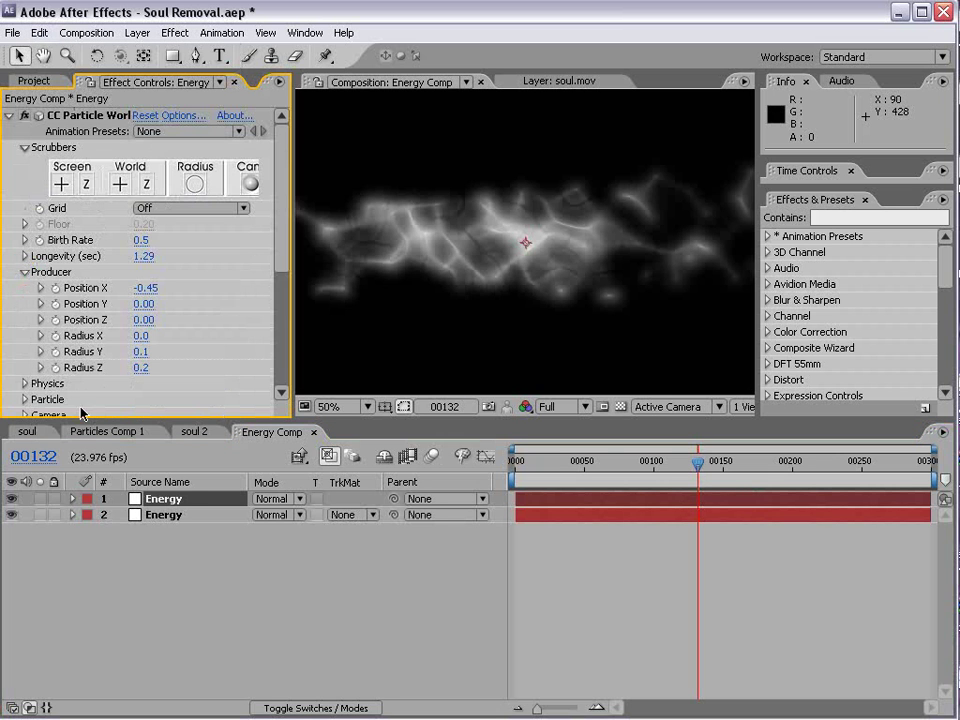
{"action": "left_click", "coordinate": [175, 500]}
{"action": "key", "text": "Return"}
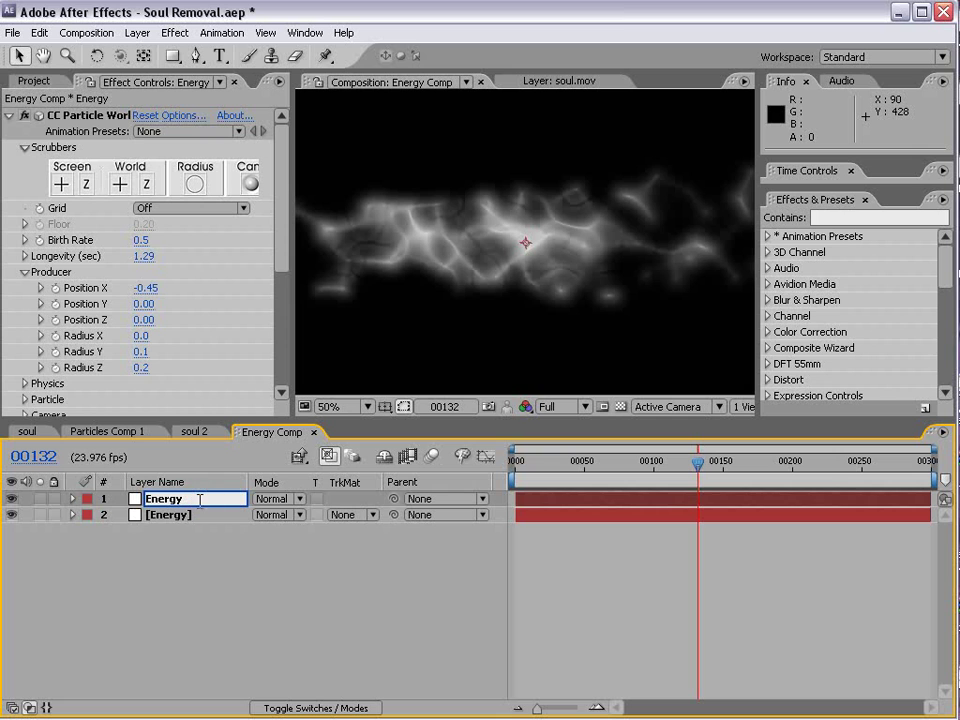
{"action": "key", "text": "Return"}
Set the particle producer's Radius Y to 0.2 on the Energy1 layer
{"action": "left_click", "coordinate": [213, 397]}
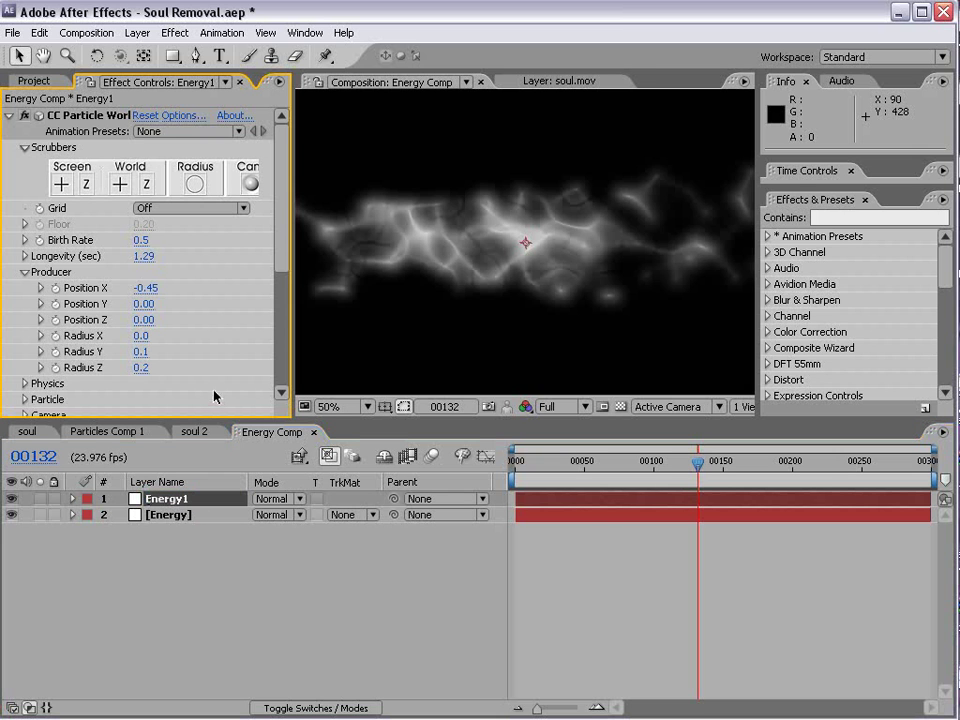
{"action": "left_click", "coordinate": [140, 356]}
{"action": "left_click_drag", "start_coordinate": [147, 343], "coordinate": [144, 343]}
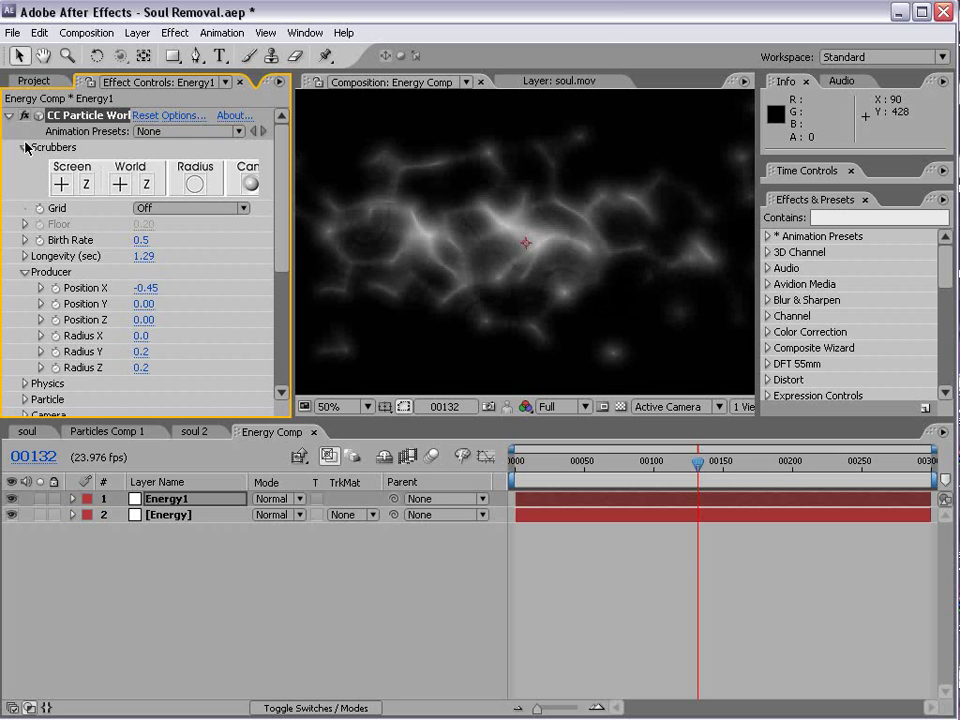
Set the Fast Blur blurriness of the Energy1 layer to 64
{"action": "left_click", "coordinate": [8, 116]}
{"action": "left_click_drag", "start_coordinate": [142, 162], "coordinate": [158, 148]}
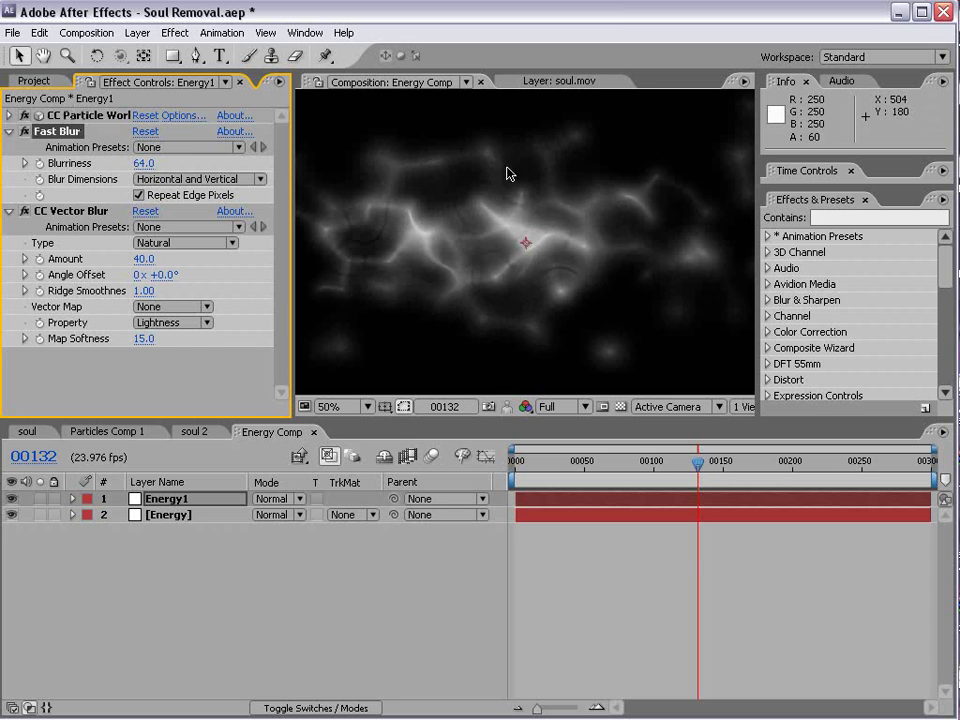
{"action": "left_click", "coordinate": [150, 500]}
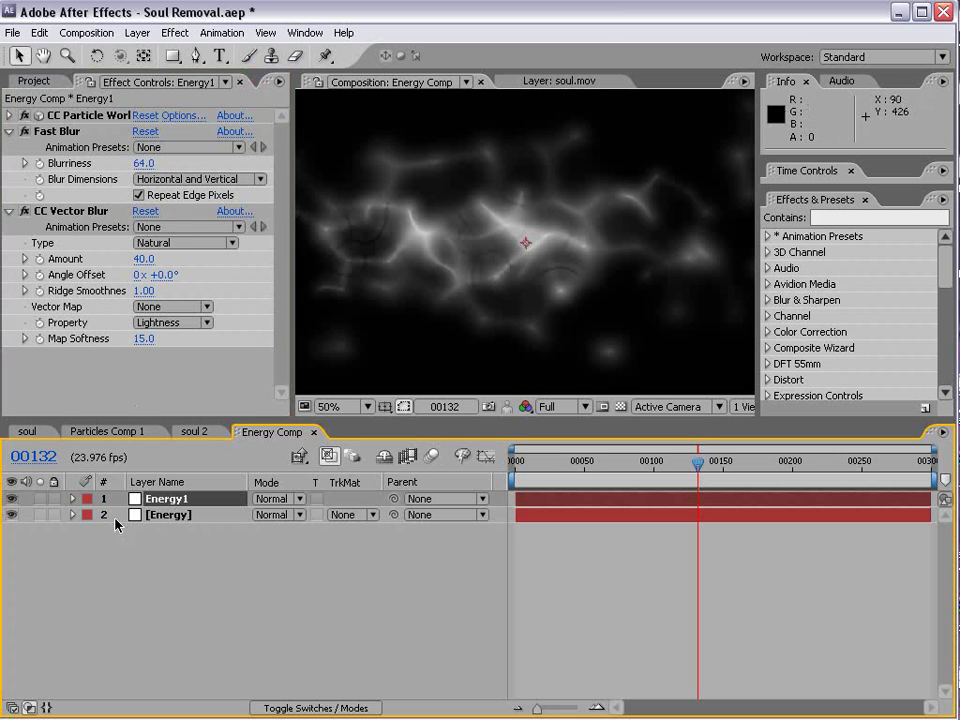
Narrow the original Energy layer's stream by setting its producer Radius Y to 0.0
{"action": "left_click", "coordinate": [160, 516]}
{"action": "left_click_drag", "start_coordinate": [279, 150], "coordinate": [238, 211]}
{"action": "left_click_drag", "start_coordinate": [137, 287], "coordinate": [128, 289]}
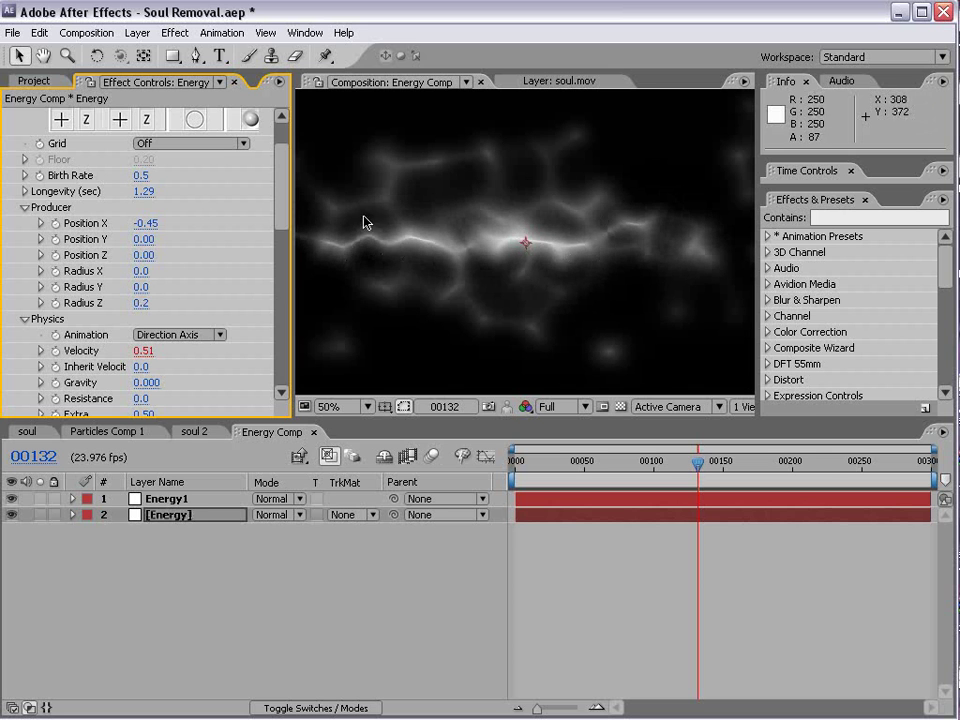
{"action": "key", "text": "grave"}
{"action": "key", "text": "grave"}
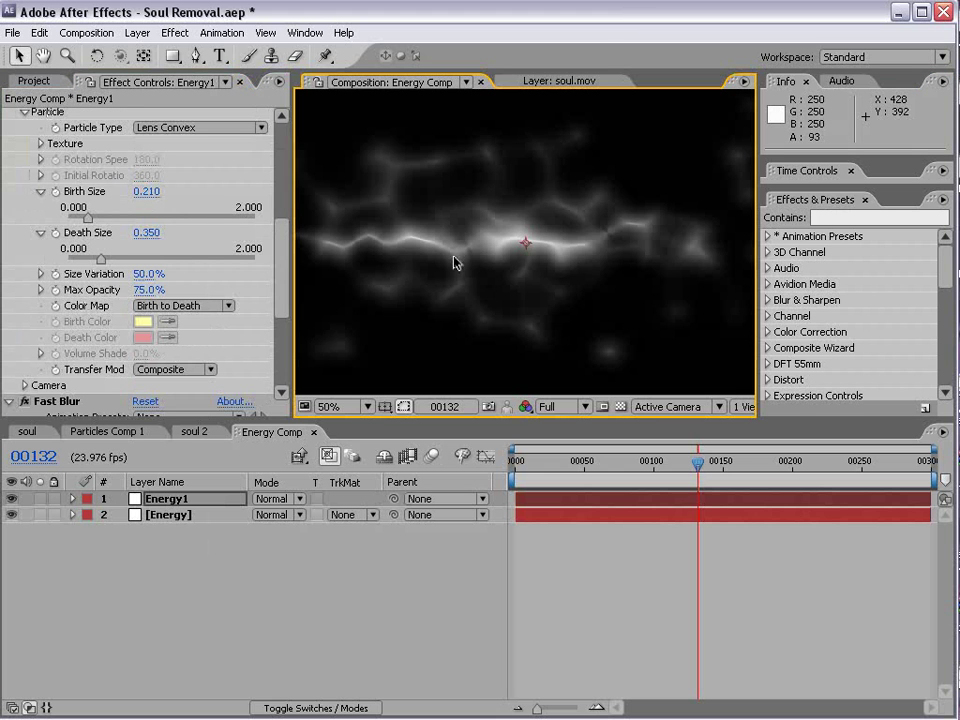
Duplicate the Energy1 layer to add a third energy stream, and collapse the copy's Fast Blur settings
{"action": "left_click", "coordinate": [186, 498]}
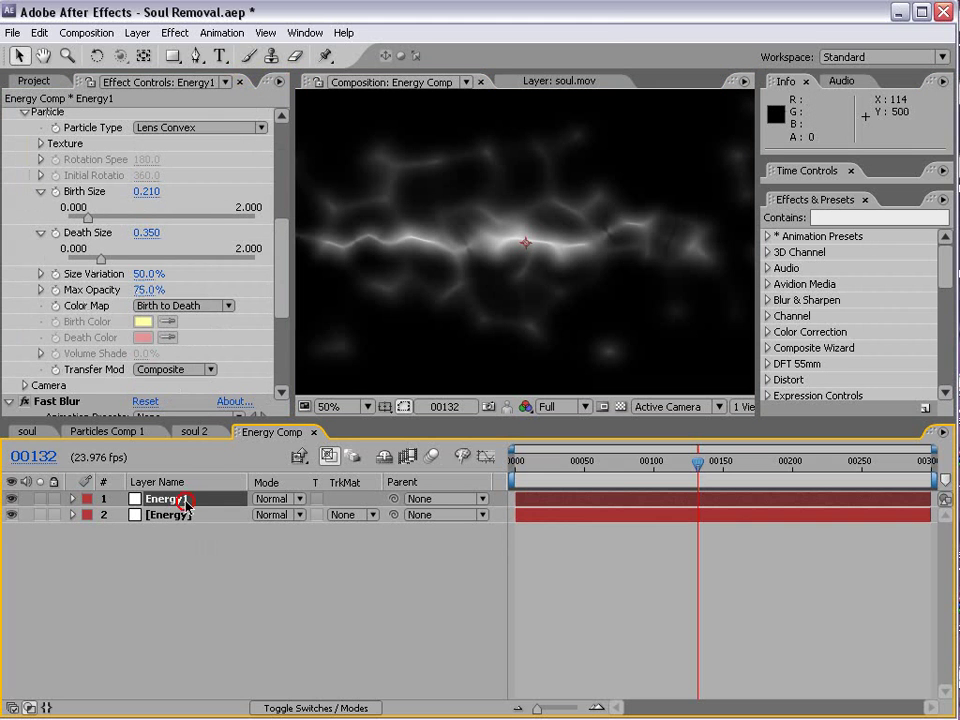
{"action": "key", "text": "ctrl+d"}
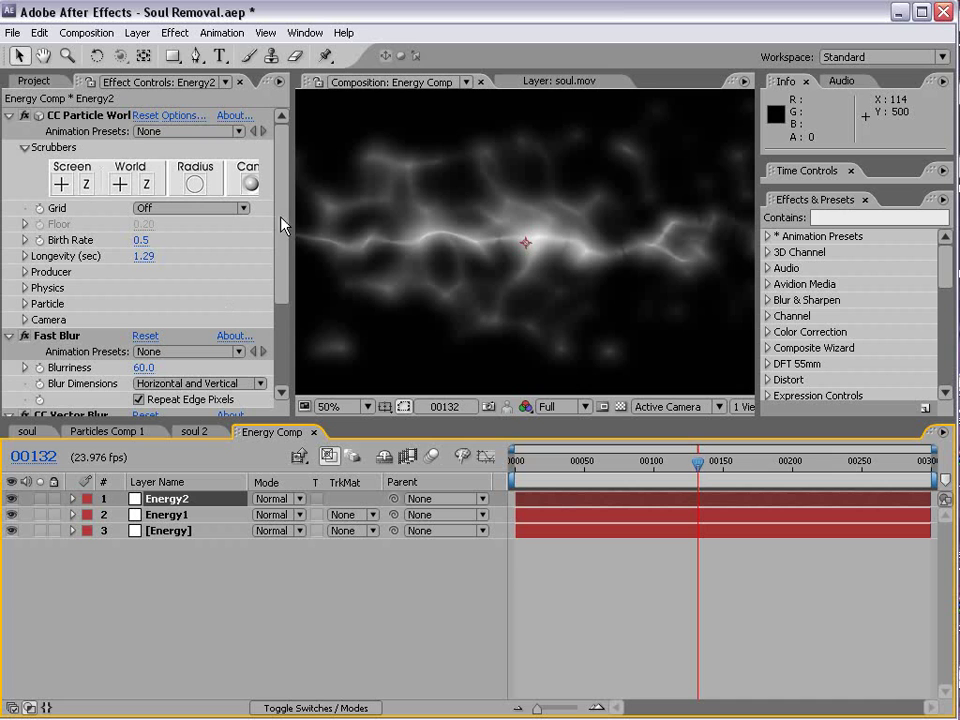
{"action": "left_click", "coordinate": [9, 337]}
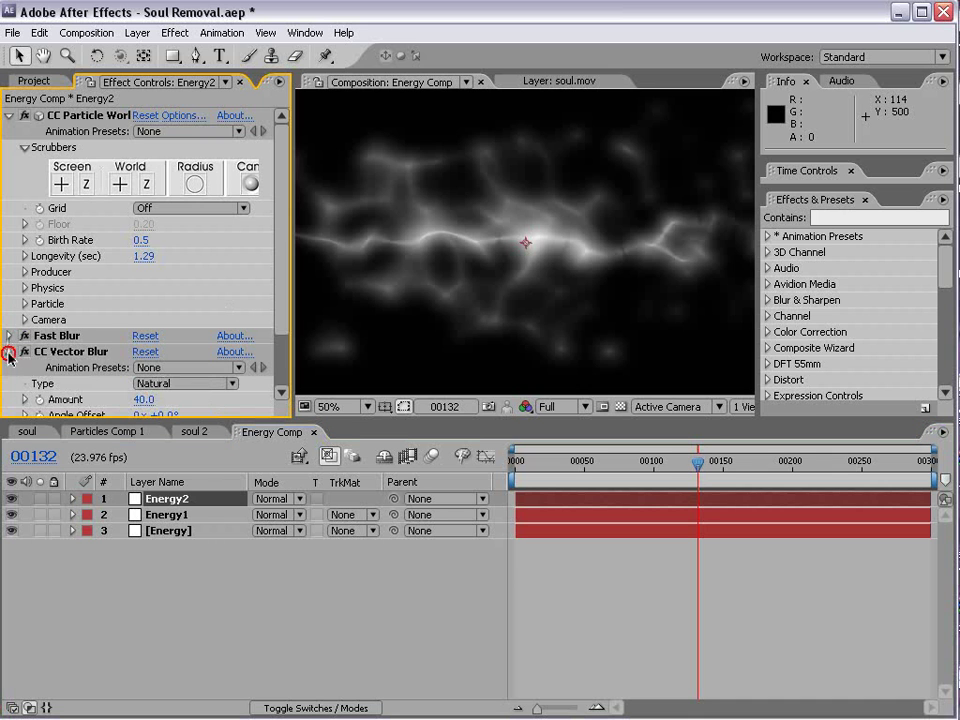
Turn off Fast Blur and CC Vector Blur on Energy2 and shrink its particles to birth size 0.06 and death size 0.05
{"action": "left_click", "coordinate": [9, 352]}
{"action": "left_click", "coordinate": [24, 352]}
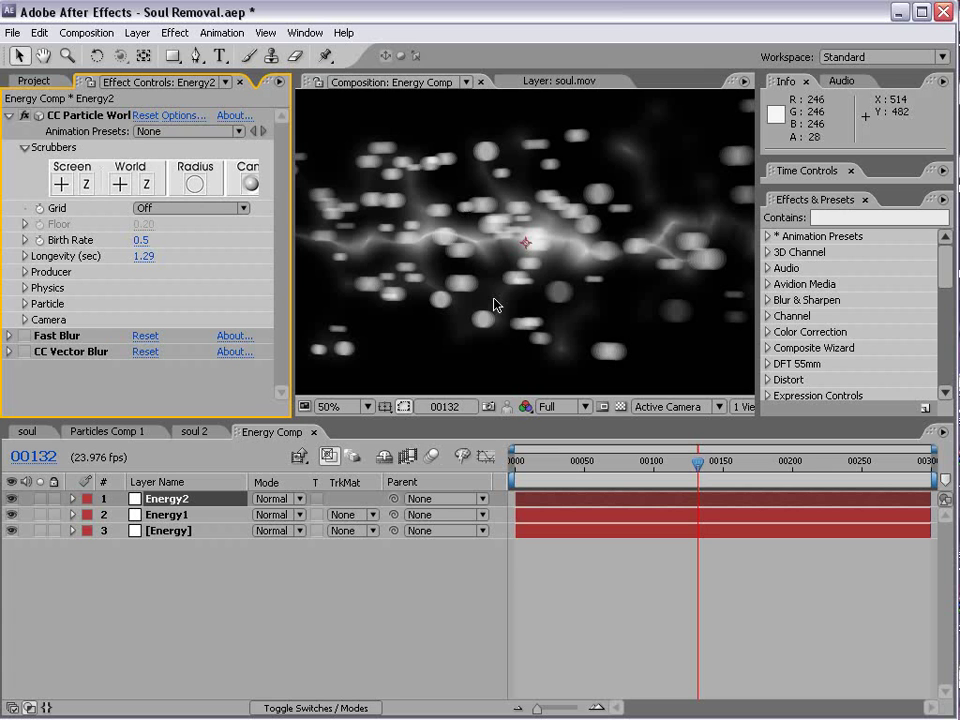
{"action": "left_click", "coordinate": [24, 304]}
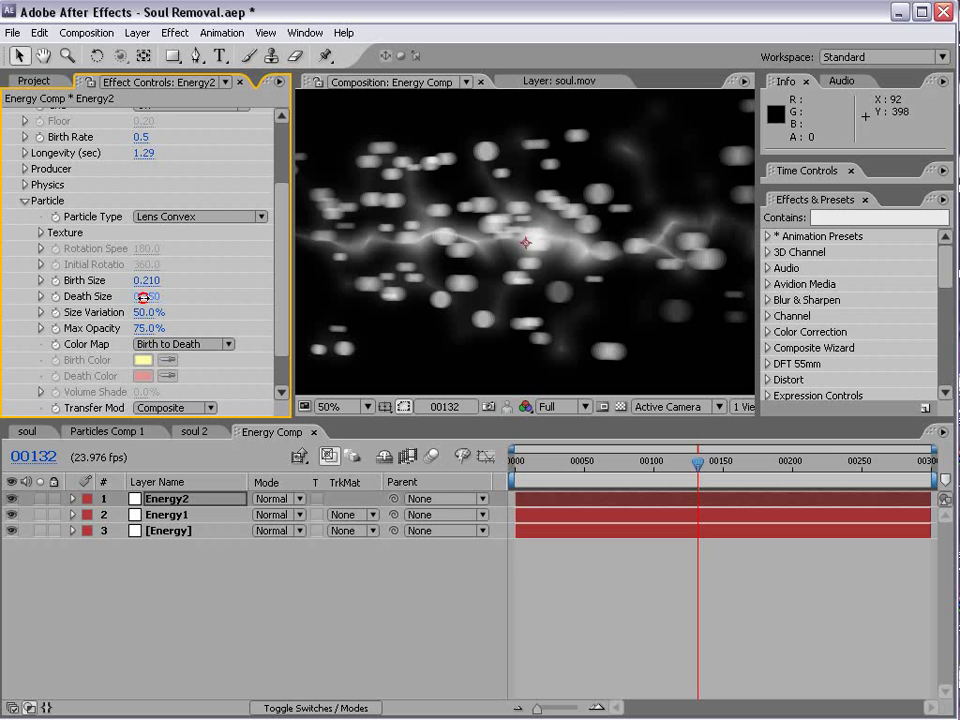
{"action": "left_click_drag", "start_coordinate": [146, 321], "coordinate": [120, 321]}
{"action": "left_click_drag", "start_coordinate": [148, 281], "coordinate": [129, 287]}
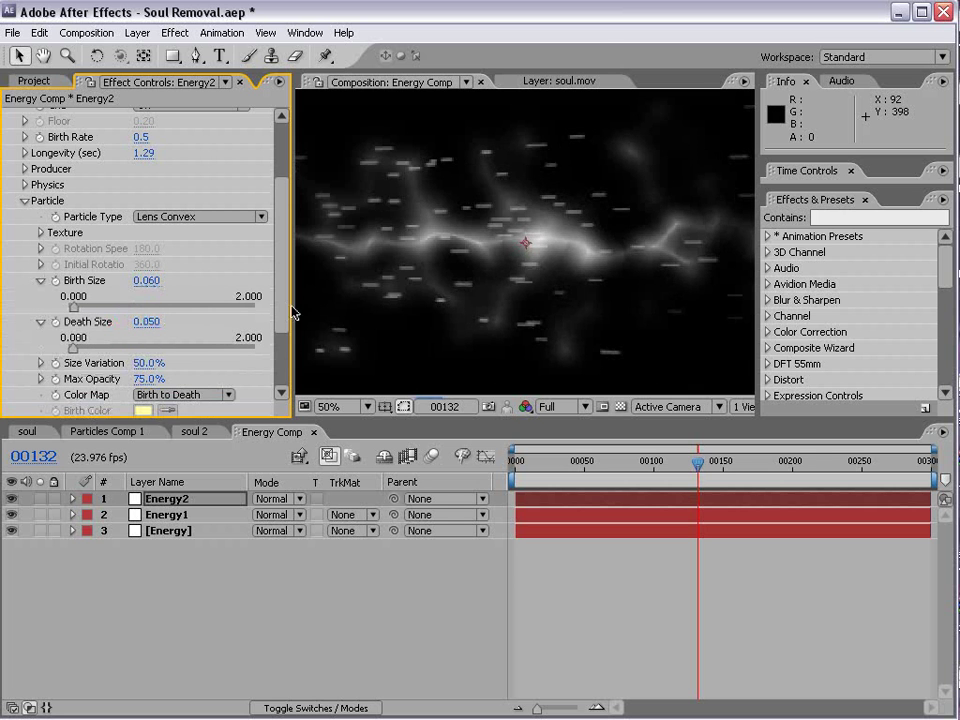
Set Energy2's particle velocity to 0.23, birth rate to 0.2 and longevity to 1.55 seconds
{"action": "left_click_drag", "start_coordinate": [282, 313], "coordinate": [285, 231]}
{"action": "left_click", "coordinate": [25, 288]}
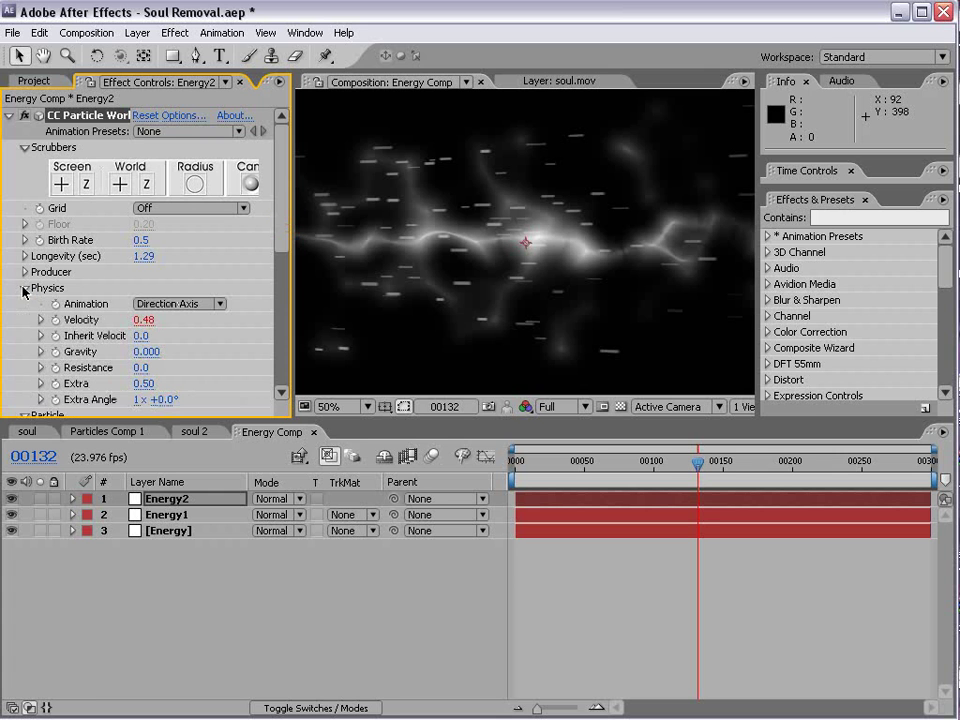
{"action": "left_click_drag", "start_coordinate": [140, 320], "coordinate": [127, 328]}
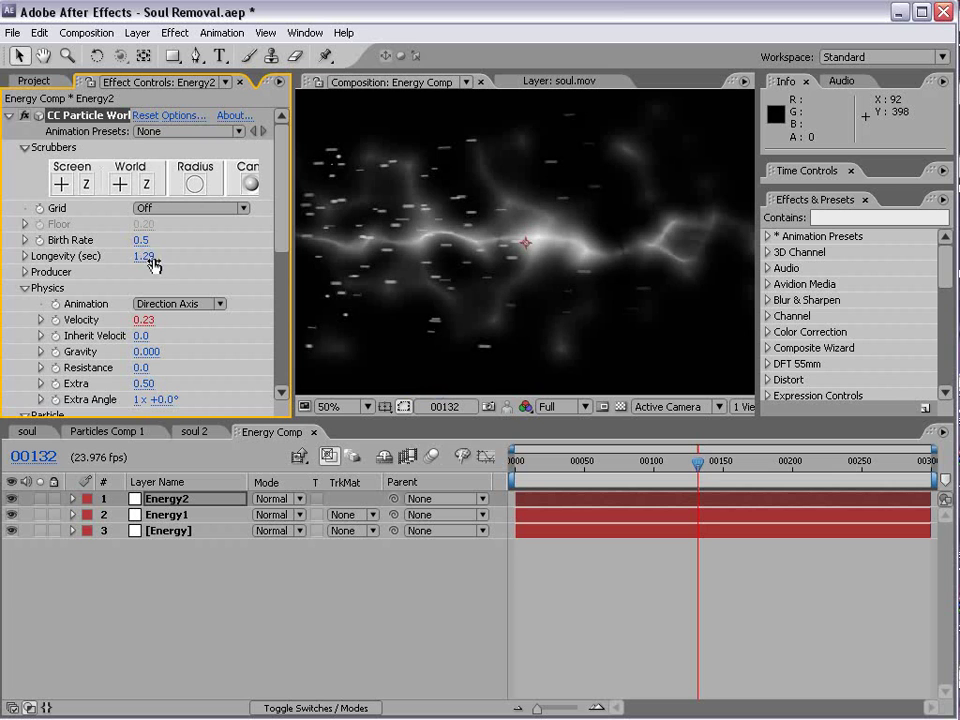
{"action": "mouse_move", "coordinate": [131, 243]}
{"action": "left_mouse_down"}
{"action": "mouse_move", "coordinate": [147, 260]}
{"action": "mouse_move", "coordinate": [158, 256]}
{"action": "left_mouse_up"}
{"action": "left_click_drag", "start_coordinate": [144, 320], "coordinate": [136, 320]}
Slide the Energy2 layer earlier in time and extend its end back to the composition's end, checking the particles at frame 0
{"action": "key", "text": "comma"}
{"action": "left_click_drag", "start_coordinate": [733, 499], "coordinate": [597, 508]}
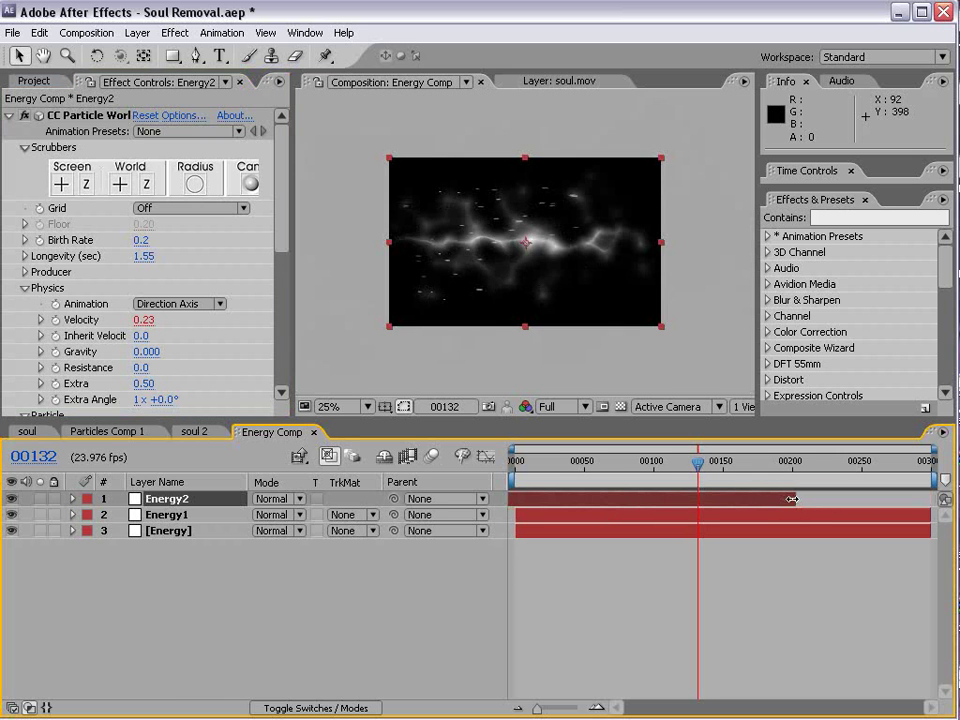
{"action": "left_click_drag", "start_coordinate": [918, 510], "coordinate": [924, 510]}
{"action": "left_click_drag", "start_coordinate": [549, 474], "coordinate": [498, 487]}
Set Energy2's particle longevity to 1.82 seconds and examine the combined streams enlarged at frame 144
{"action": "key", "text": "period"}
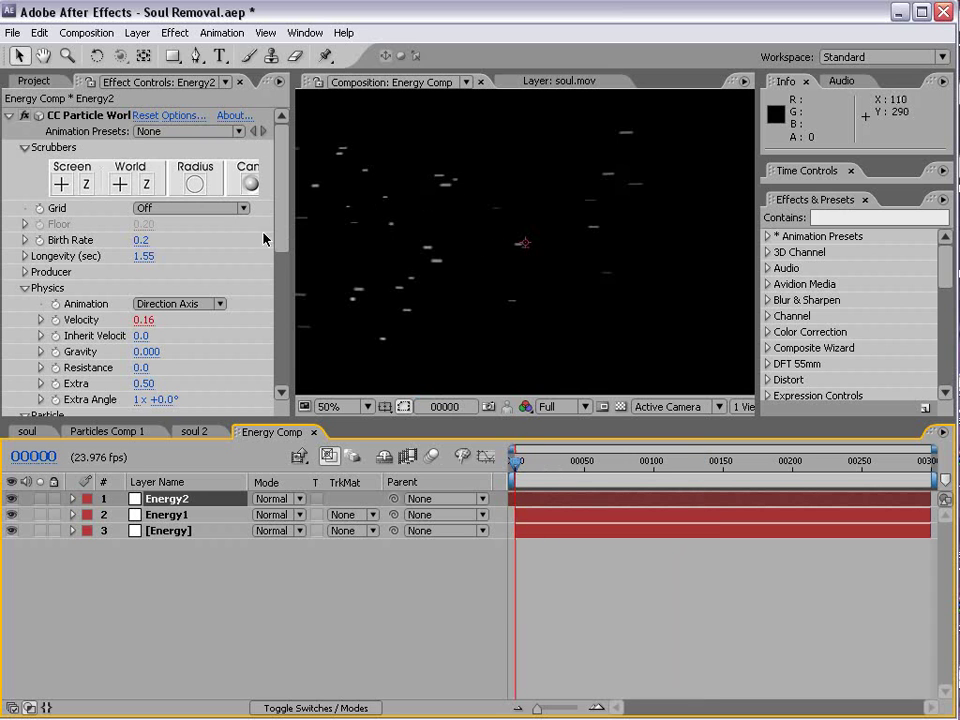
{"action": "key", "text": "comma"}
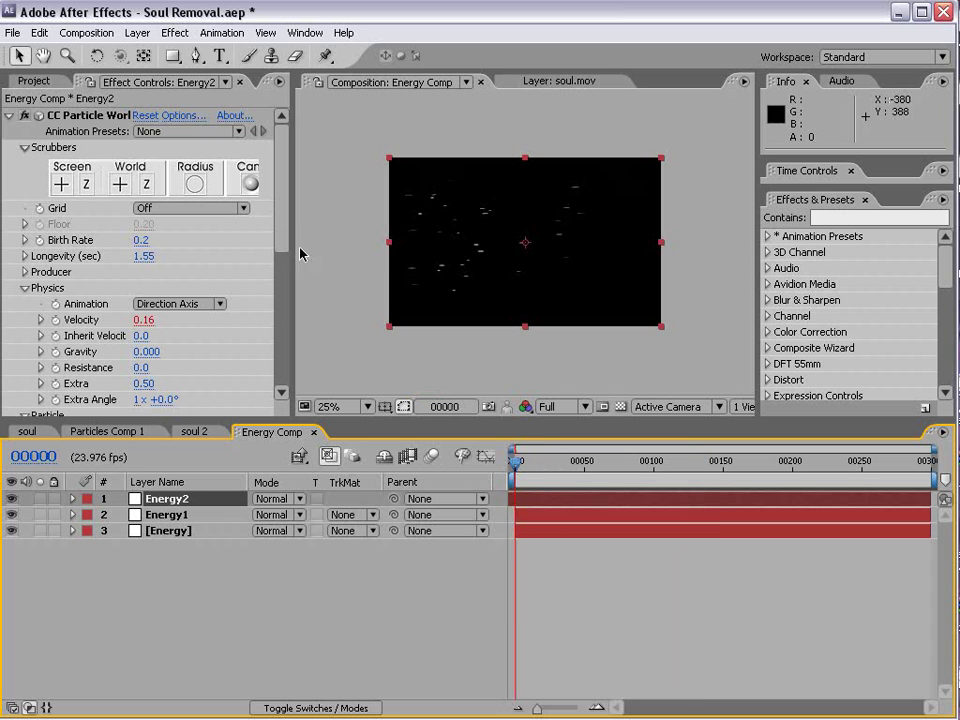
{"action": "left_click", "coordinate": [150, 256]}
{"action": "left_click_drag", "start_coordinate": [155, 256], "coordinate": [165, 250]}
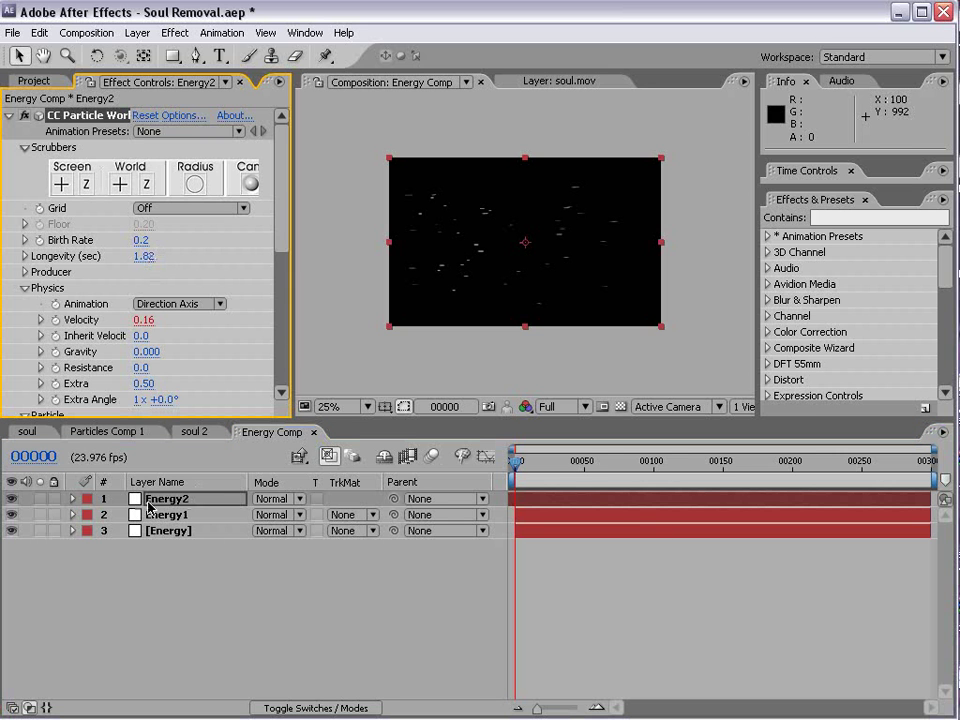
{"action": "left_click_drag", "start_coordinate": [518, 468], "coordinate": [715, 480]}
{"action": "key", "text": "grave"}
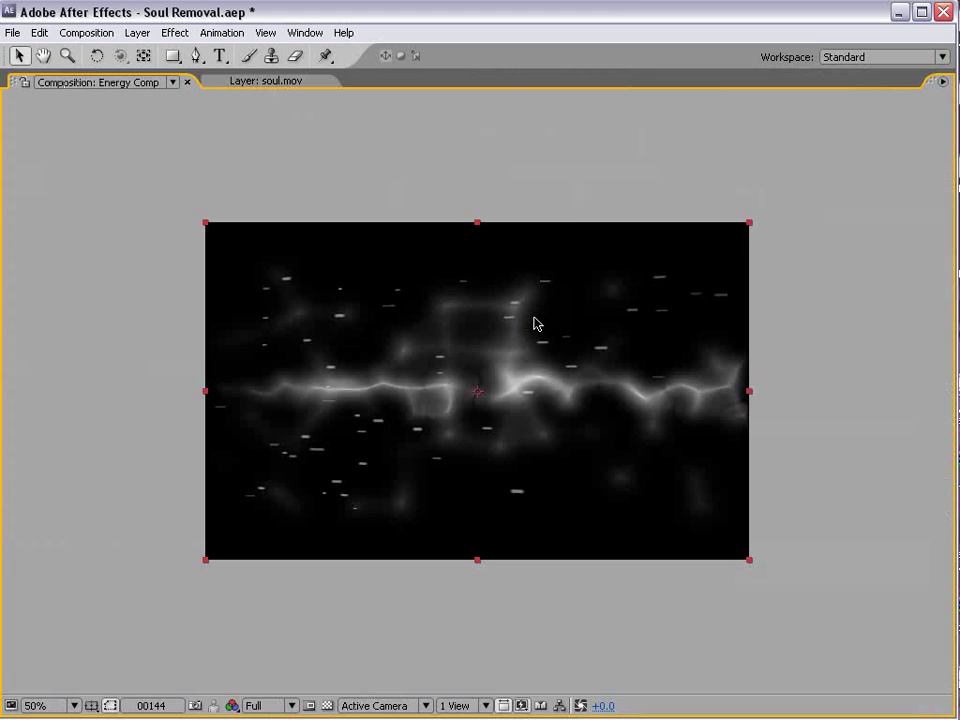
{"action": "key", "text": "grave"}
Start the work area at frame 49, set Energy2's velocity to 0.17 and longevity to 2.64 seconds, and preview the streams
{"action": "left_click_drag", "start_coordinate": [717, 461], "coordinate": [580, 470]}
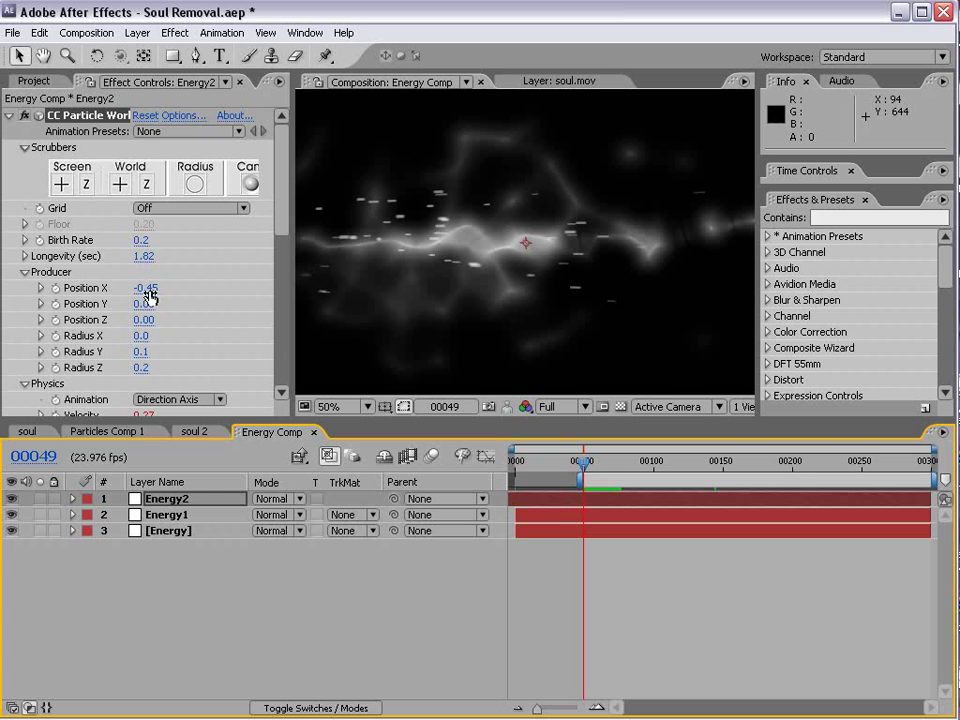
{"action": "scroll", "coordinate": [286, 220], "scroll_direction": "down", "scroll_amount": 2}
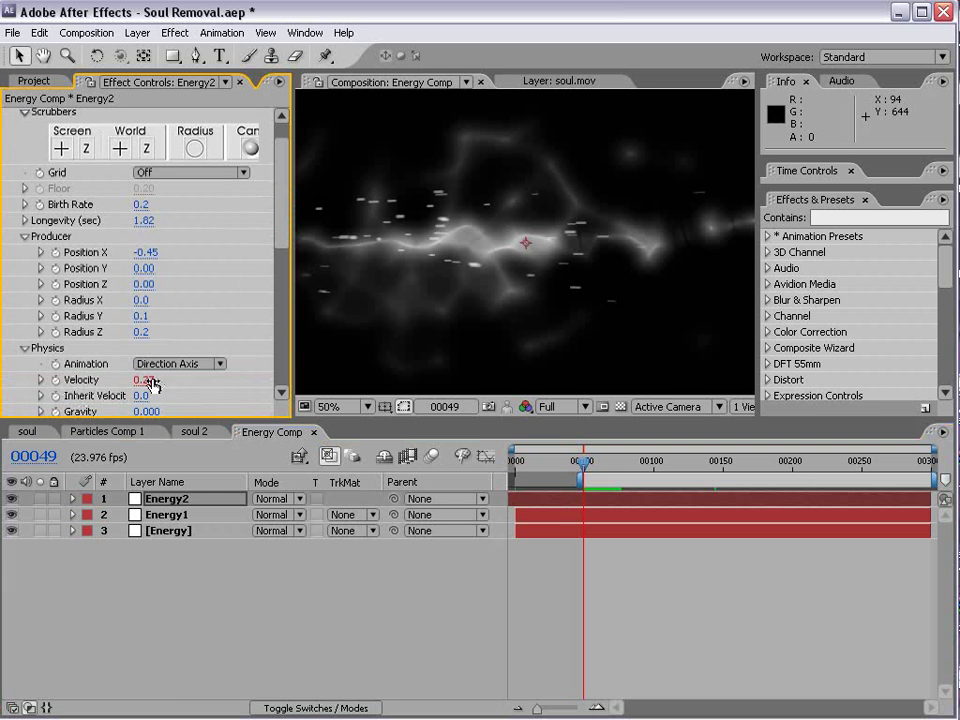
{"action": "left_click_drag", "start_coordinate": [143, 380], "coordinate": [135, 380]}
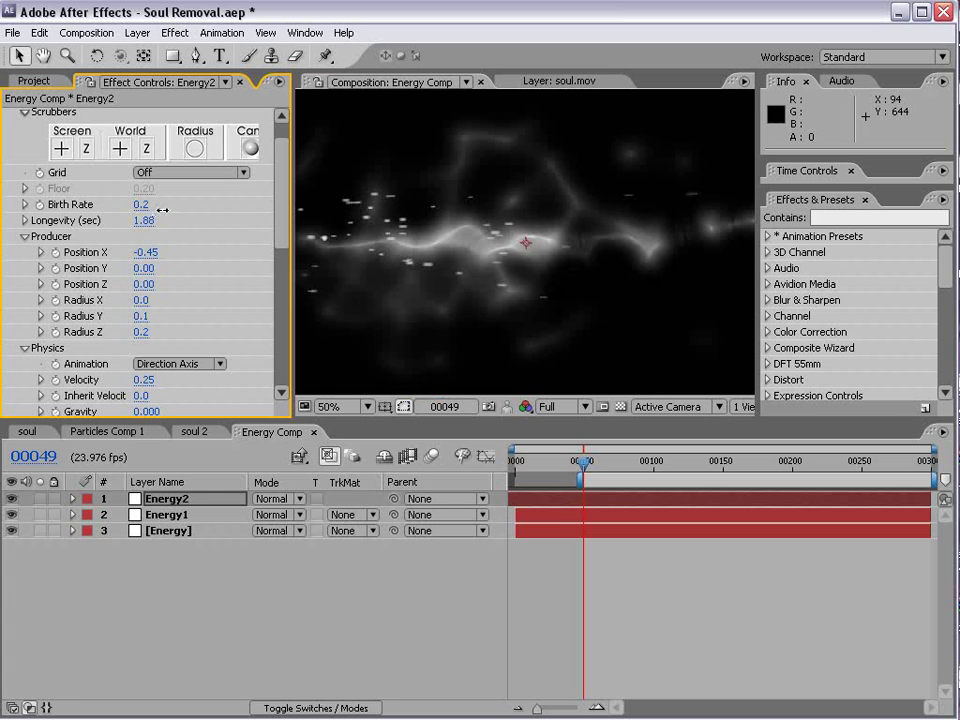
{"action": "left_click_drag", "start_coordinate": [160, 212], "coordinate": [205, 210]}
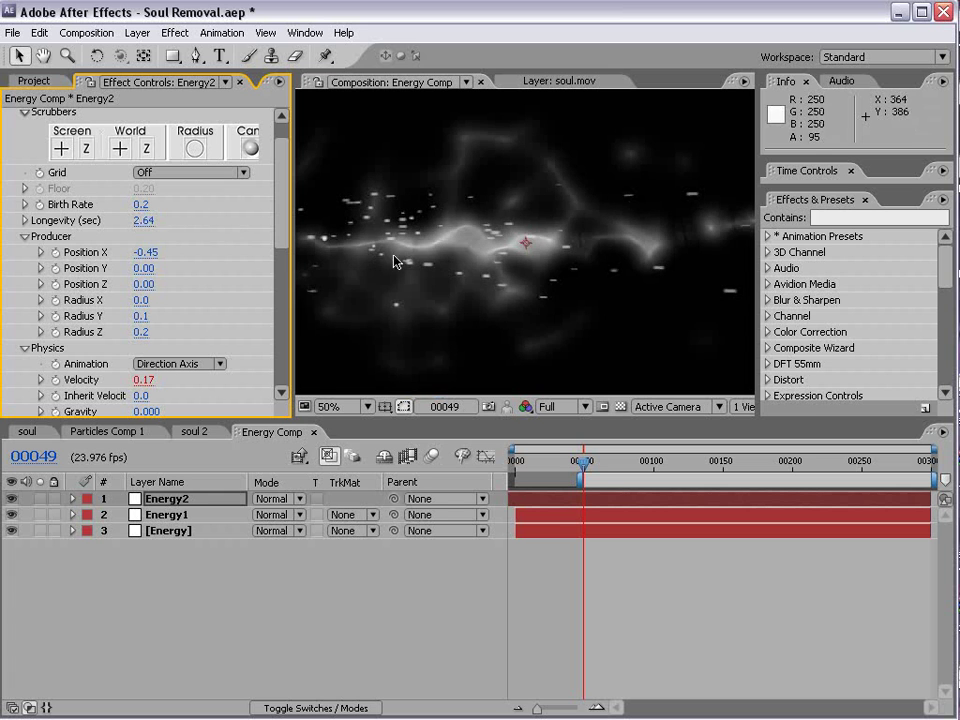
{"action": "key", "text": "comma"}
{"action": "left_click", "coordinate": [607, 461]}
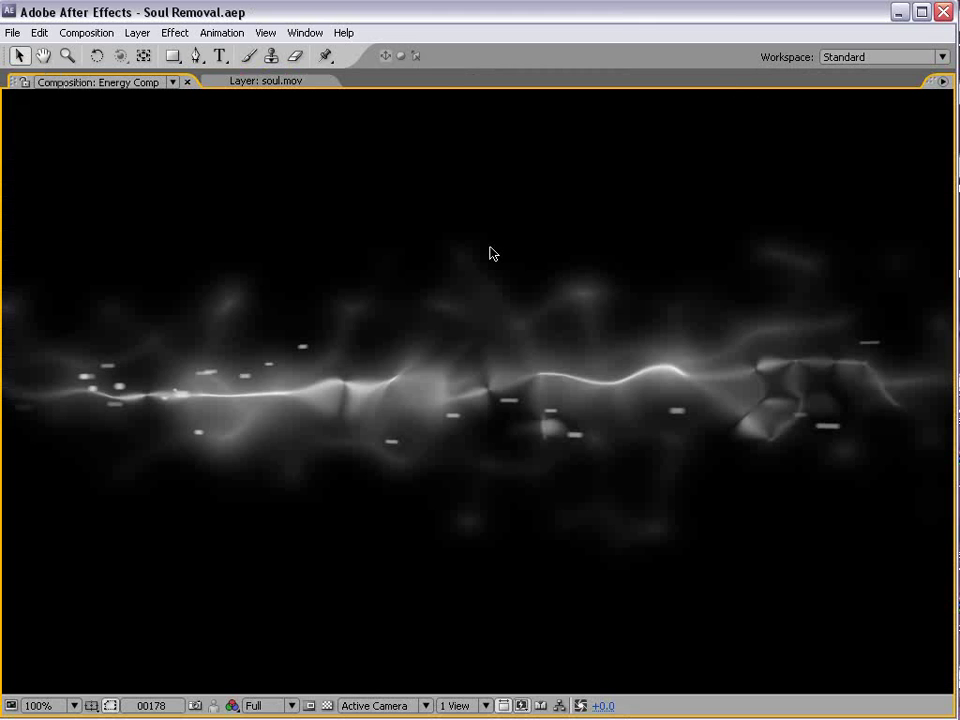
{"action": "key", "text": "grave"}
Create a new black solid layer in Energy Comp
{"action": "left_click", "coordinate": [137, 32]}
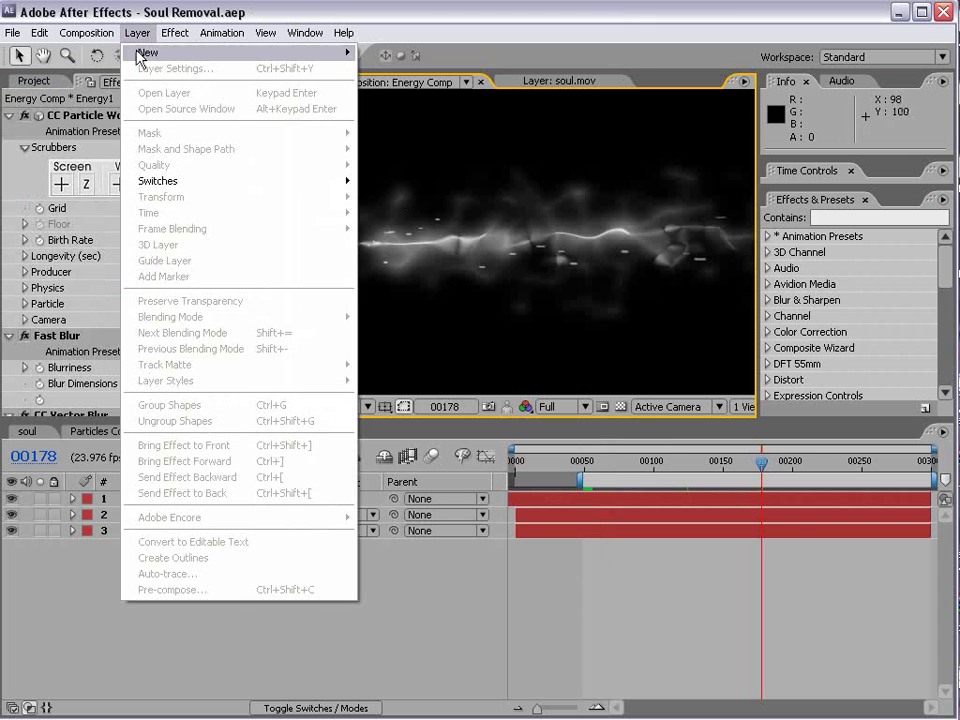
{"action": "mouse_move", "coordinate": [360, 55]}
{"action": "left_click", "coordinate": [382, 69]}
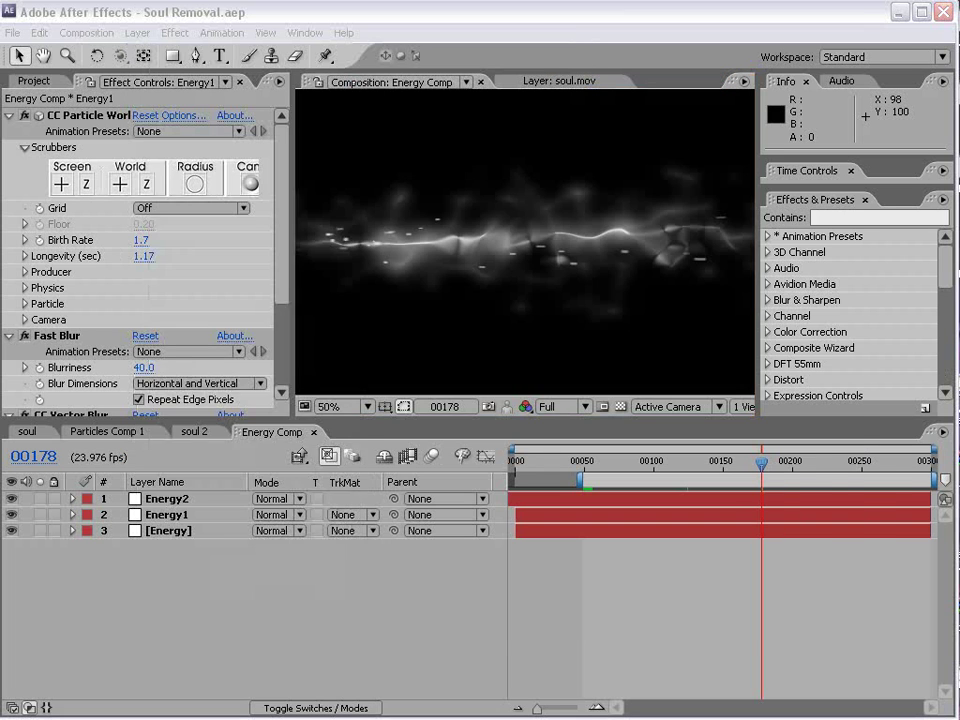
{"action": "left_click", "coordinate": [251, 478]}
{"action": "left_click_drag", "start_coordinate": [480, 514], "coordinate": [549, 643]}
{"action": "left_click", "coordinate": [712, 407]}
{"action": "left_click", "coordinate": [372, 526]}
Move the black solid beneath all the energy layers and rename it BG
{"action": "left_click_drag", "start_coordinate": [170, 490], "coordinate": [188, 551]}
{"action": "key", "text": "Return"}
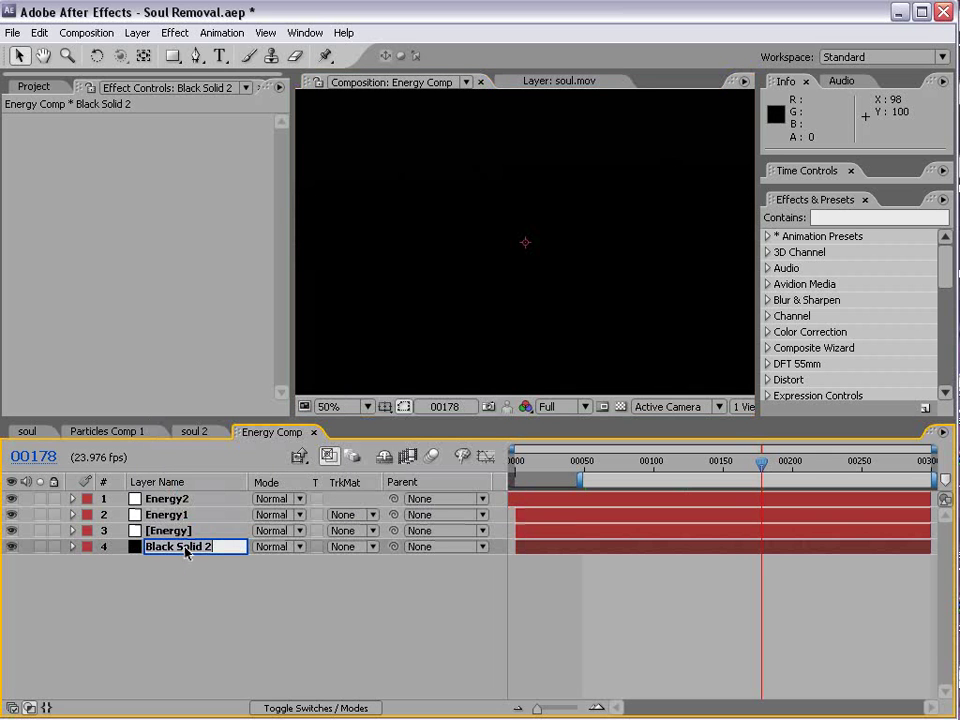
{"action": "type", "text": "BG"}
{"action": "key", "text": "Return"}
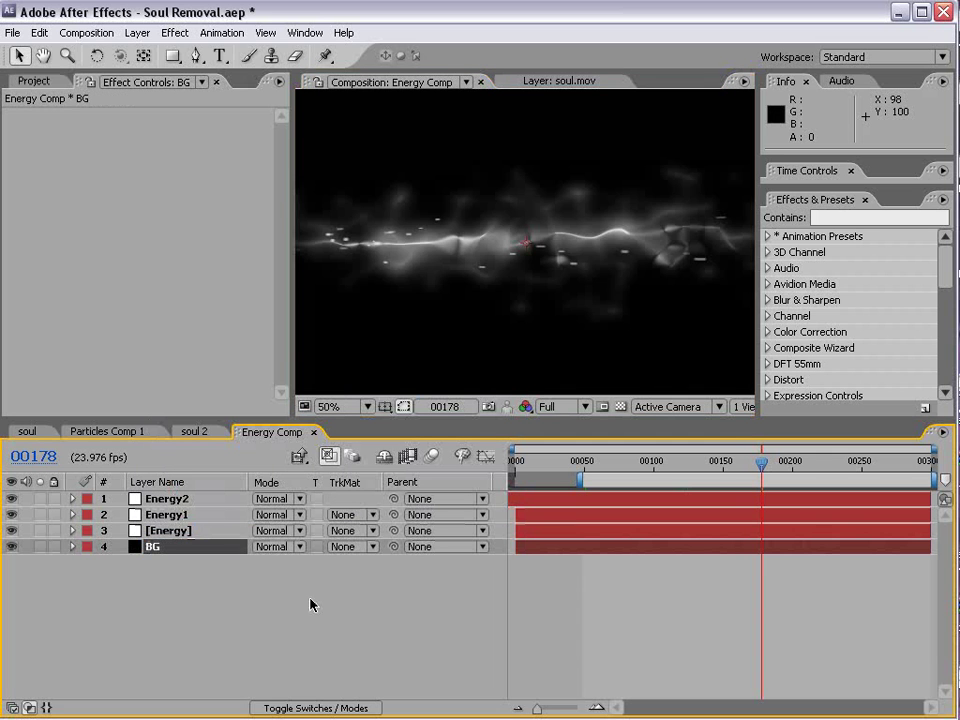
Add an adjustment layer above the energy streams and apply the Mesh Warp effect to it
{"action": "left_click", "coordinate": [137, 32]}
{"action": "mouse_move", "coordinate": [148, 54]}
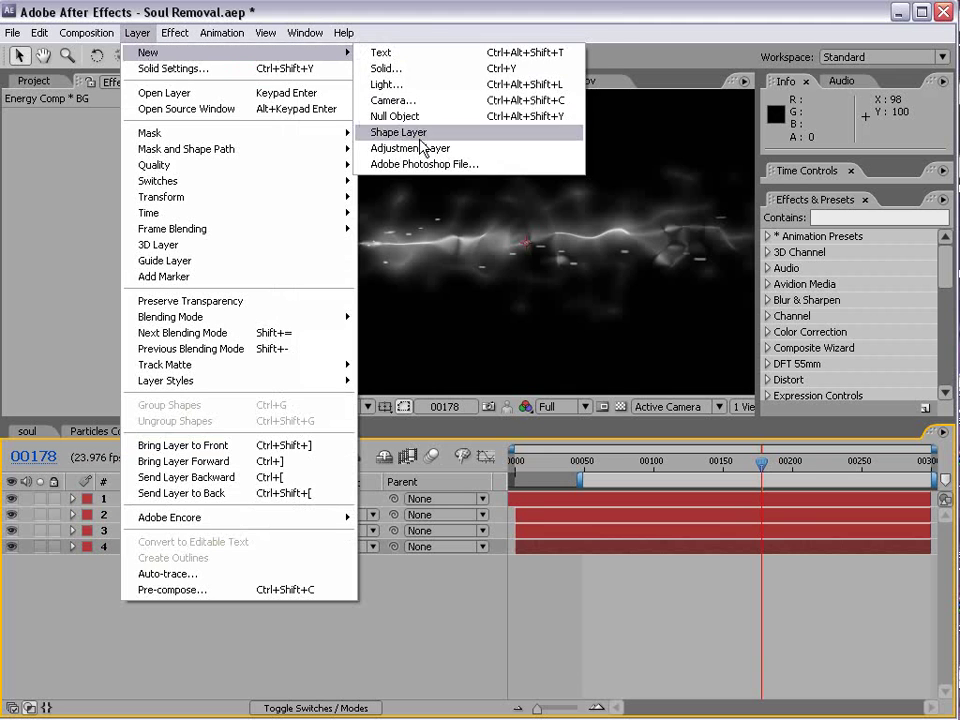
{"action": "left_click", "coordinate": [420, 148]}
{"action": "left_click", "coordinate": [174, 32]}
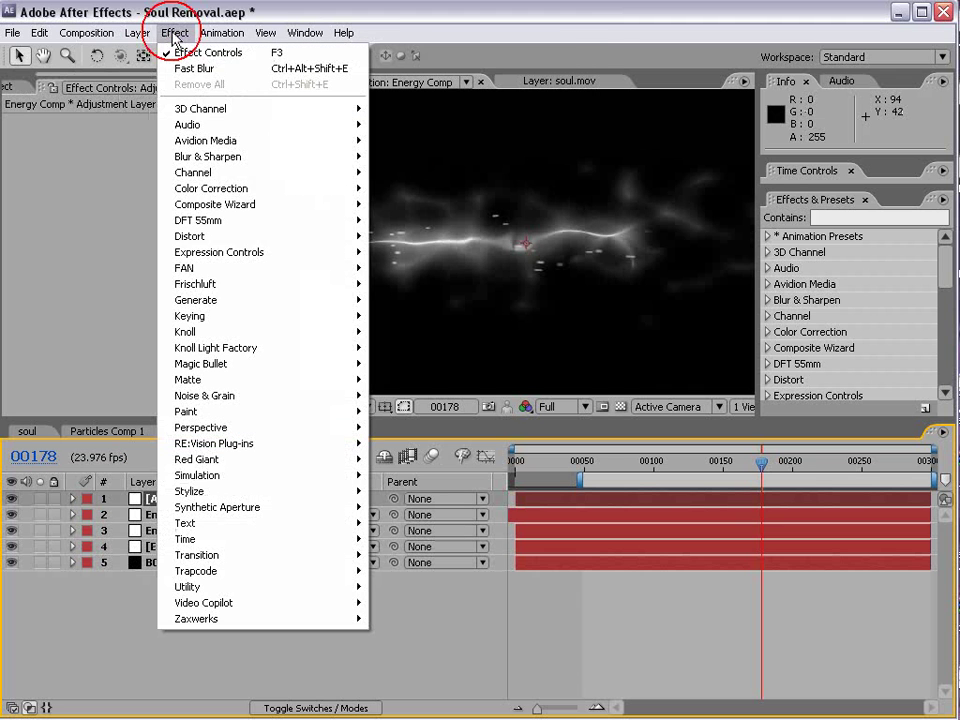
{"action": "mouse_move", "coordinate": [231, 236]}
{"action": "left_click", "coordinate": [456, 558]}
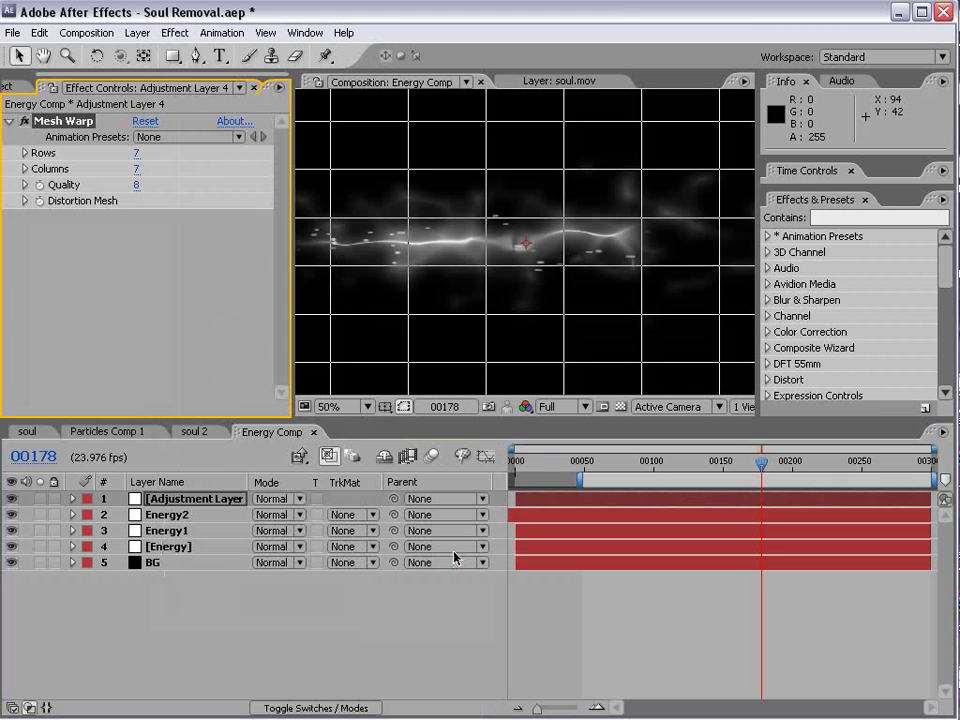
Set the Mesh Warp grid to 4 rows and 4 columns, and widen the composition view to show the whole frame
{"action": "scroll", "coordinate": [440, 218], "scroll_direction": "down", "scroll_amount": 1}
{"action": "scroll", "coordinate": [440, 218], "scroll_direction": "up", "scroll_amount": 1}
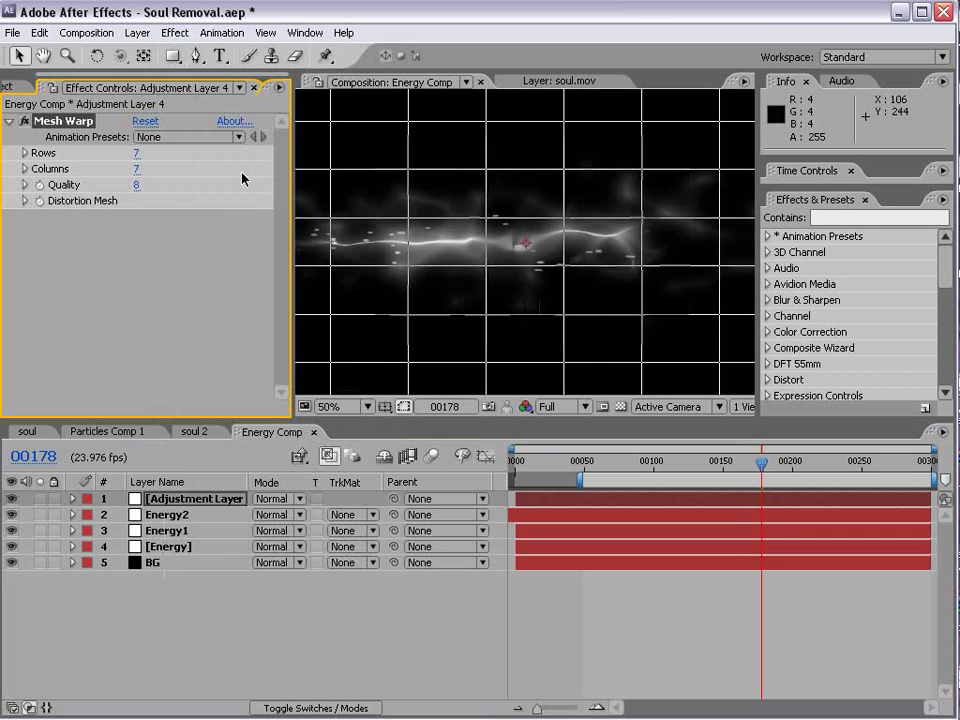
{"action": "left_click", "coordinate": [137, 154]}
{"action": "type", "text": "4"}
{"action": "left_click", "coordinate": [137, 169]}
{"action": "type", "text": "4"}
{"action": "key", "text": "Return"}
{"action": "left_click_drag", "start_coordinate": [293, 240], "coordinate": [175, 300]}
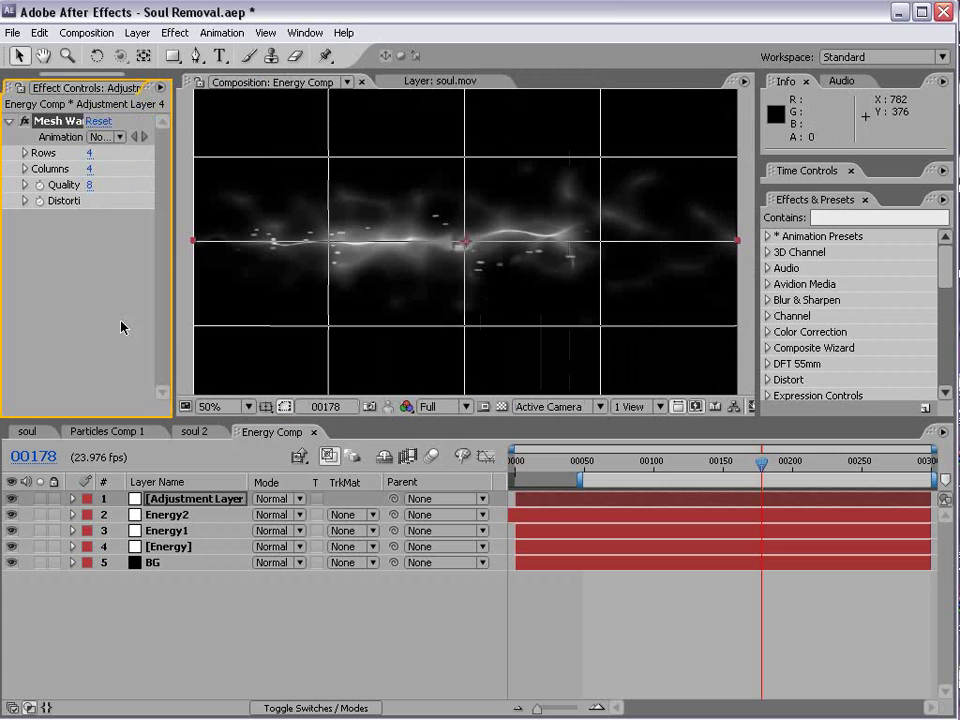
Pull the three mesh points on the right inner grid line downward and tilt the upper point's tangent along the slope
{"action": "left_click", "coordinate": [600, 326]}
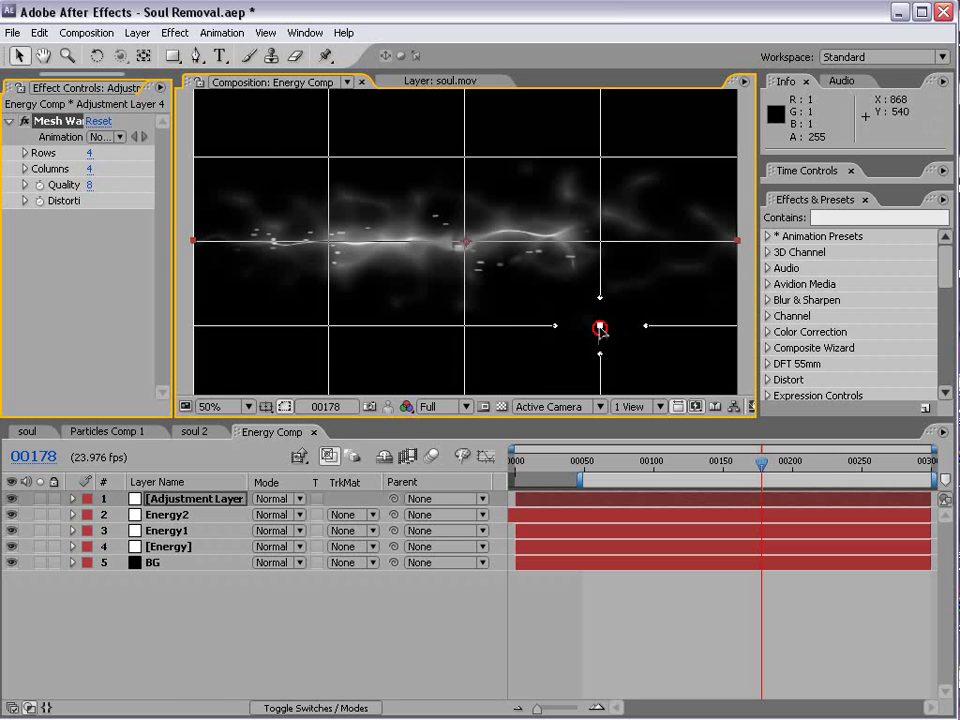
{"action": "left_click_drag", "start_coordinate": [601, 352], "coordinate": [600, 351]}
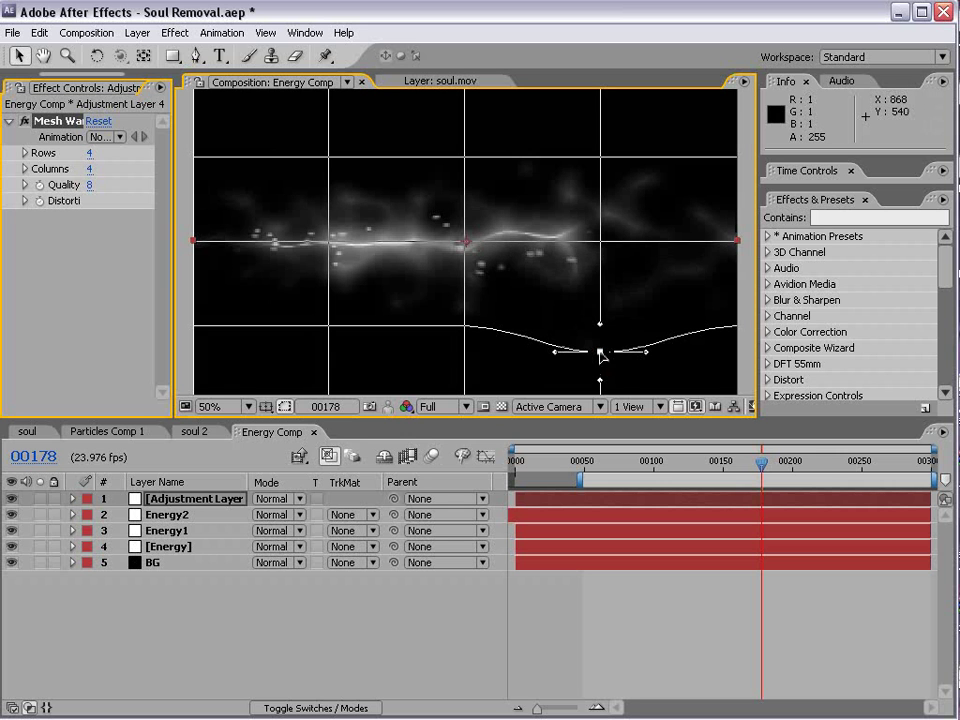
{"action": "left_click", "coordinate": [604, 255]}
{"action": "left_click_drag", "start_coordinate": [600, 241], "coordinate": [603, 291]}
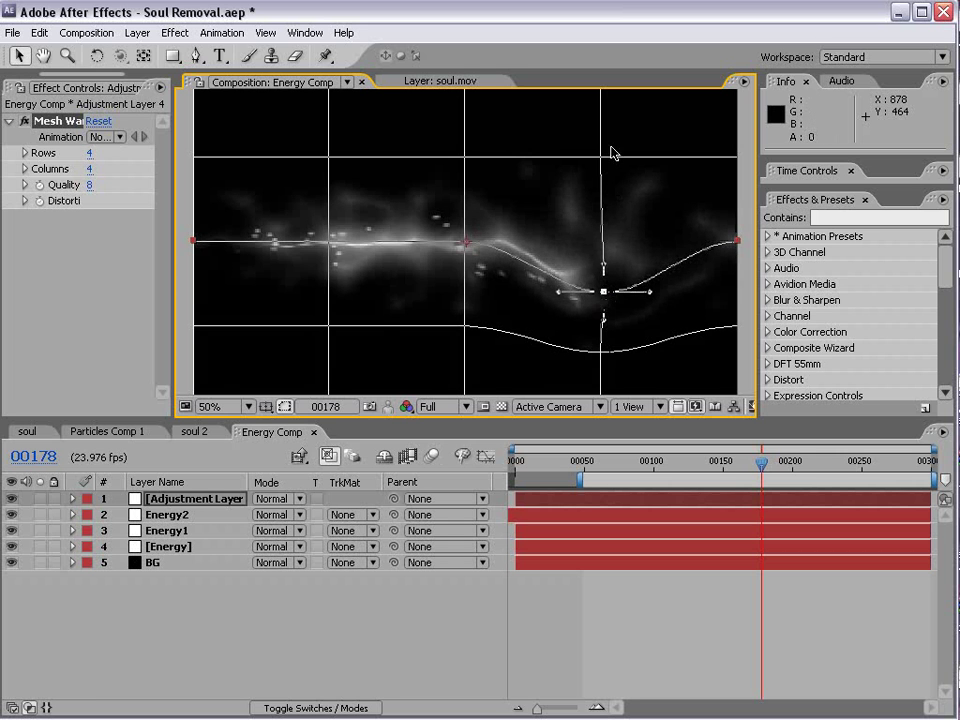
{"action": "left_click_drag", "start_coordinate": [601, 158], "coordinate": [557, 197]}
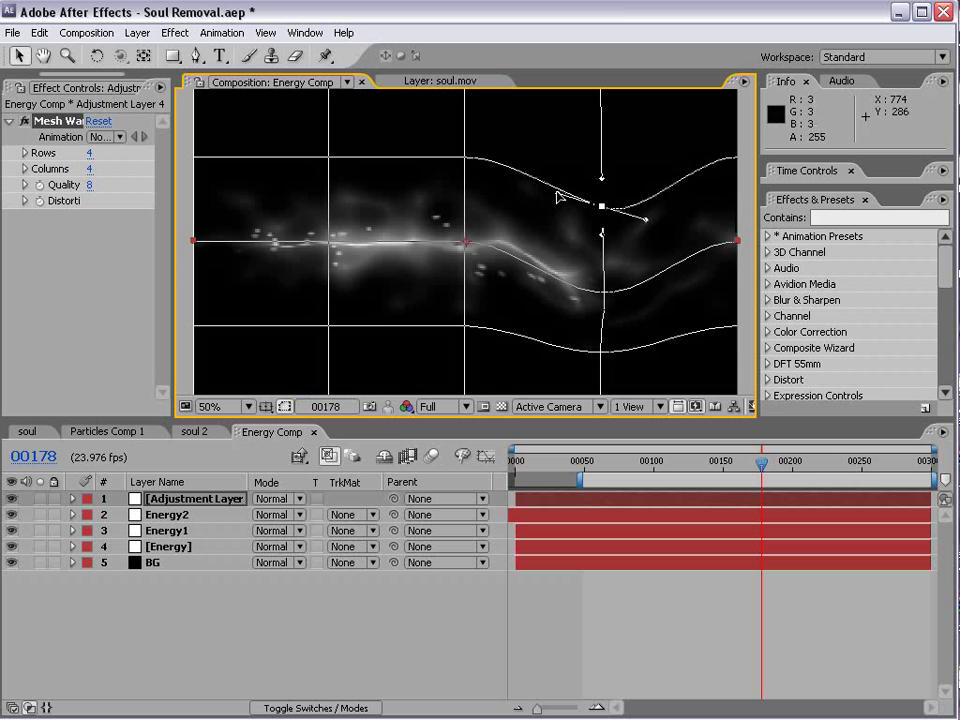
Hide the Energy2 and Energy layers and raise the mesh points on the left inner grid line to form a wave
{"action": "left_click", "coordinate": [12, 514]}
{"action": "left_click", "coordinate": [12, 546]}
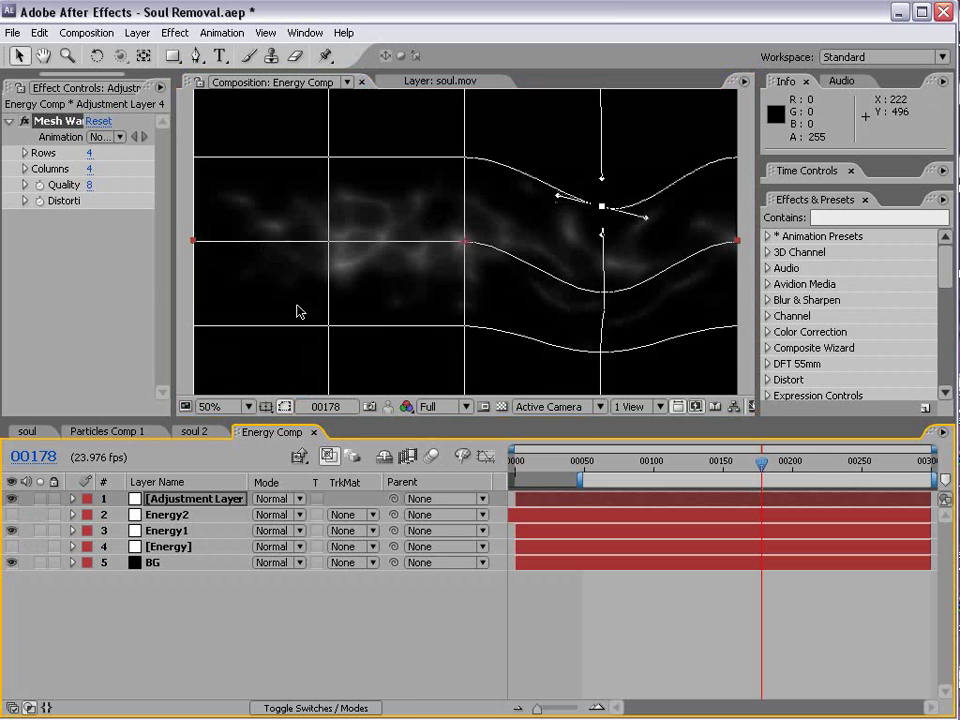
{"action": "left_click_drag", "start_coordinate": [328, 324], "coordinate": [328, 298]}
{"action": "left_click_drag", "start_coordinate": [330, 160], "coordinate": [338, 212]}
Lower the preview resolution to Half and tilt the tangents of the three central mesh points down to the right for a smooth wave
{"action": "left_click", "coordinate": [432, 406]}
{"action": "left_click", "coordinate": [440, 445]}
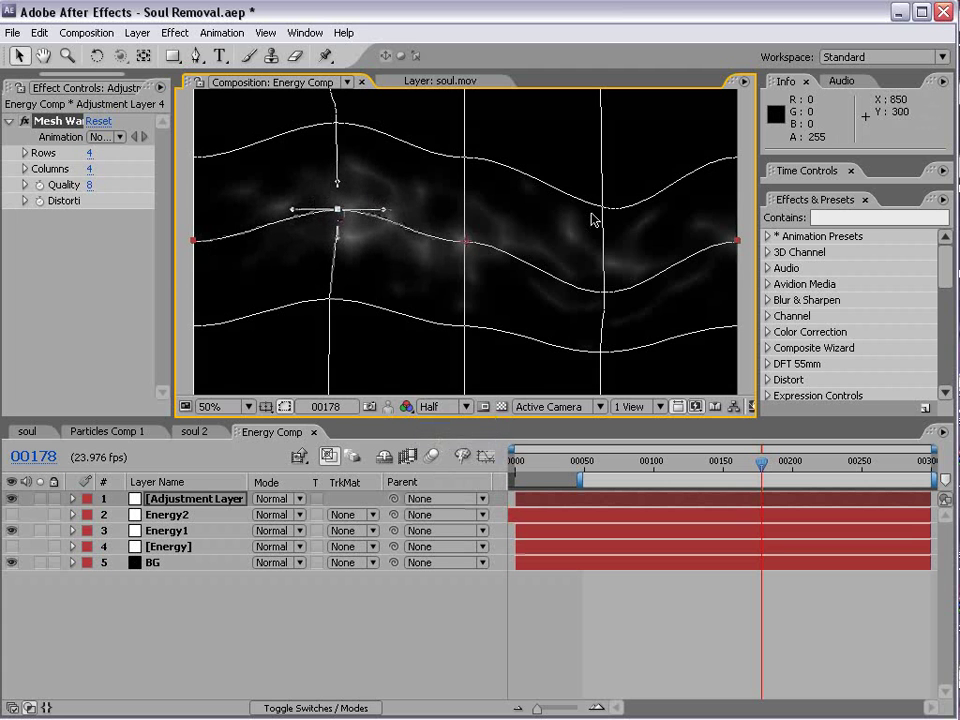
{"action": "left_click", "coordinate": [493, 160]}
{"action": "left_click", "coordinate": [464, 157]}
{"action": "left_click_drag", "start_coordinate": [511, 158], "coordinate": [508, 172]}
{"action": "left_click", "coordinate": [463, 325]}
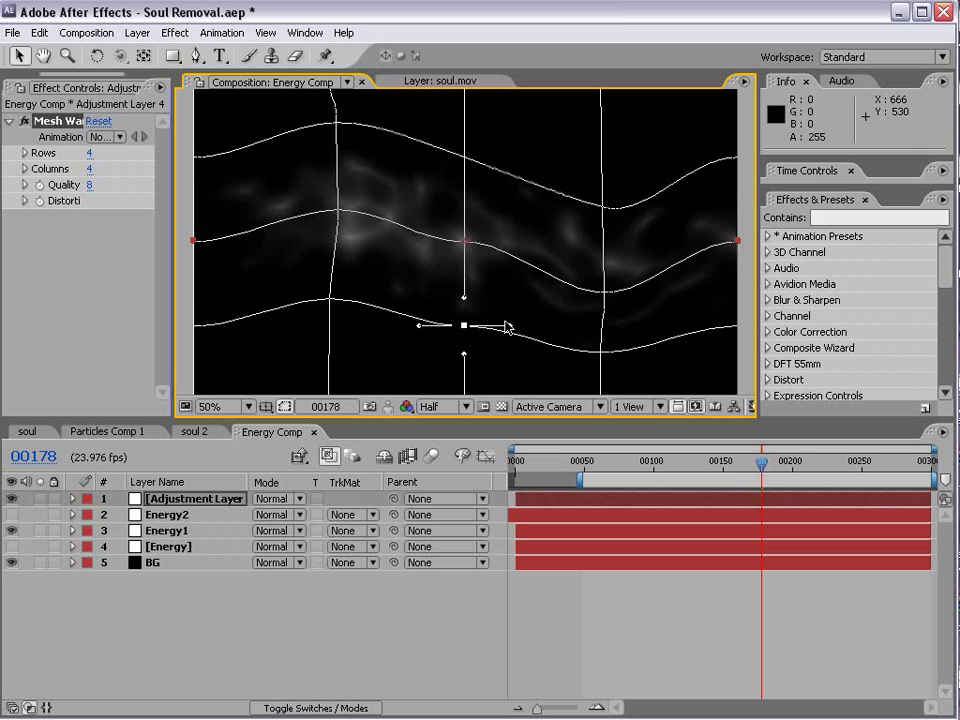
{"action": "left_click_drag", "start_coordinate": [509, 333], "coordinate": [499, 341]}
{"action": "left_click", "coordinate": [465, 242]}
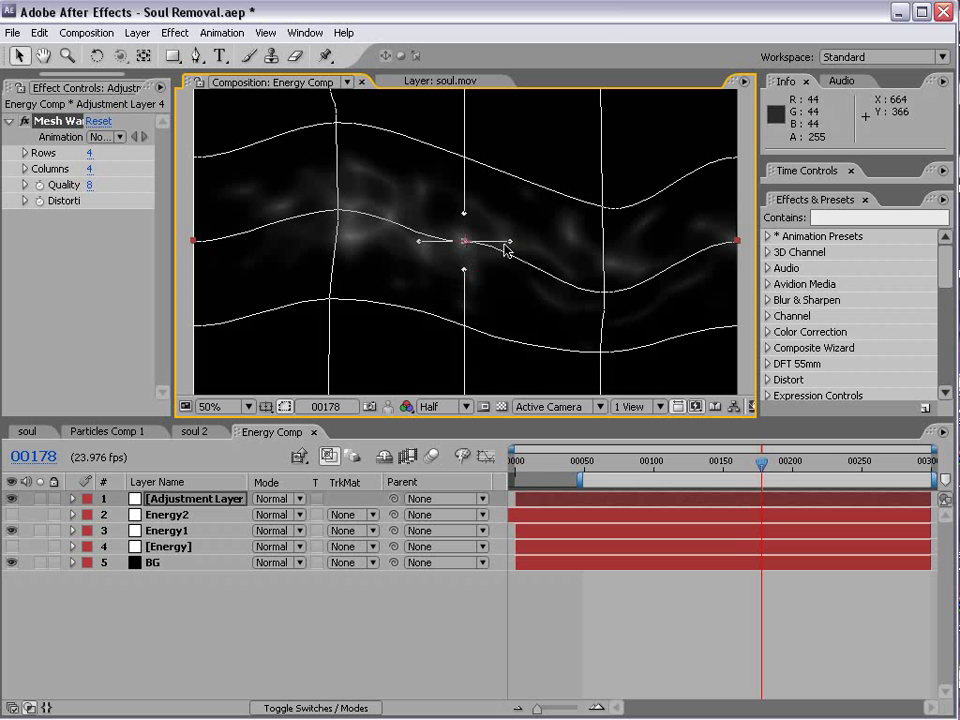
{"action": "left_click_drag", "start_coordinate": [510, 244], "coordinate": [508, 257]}
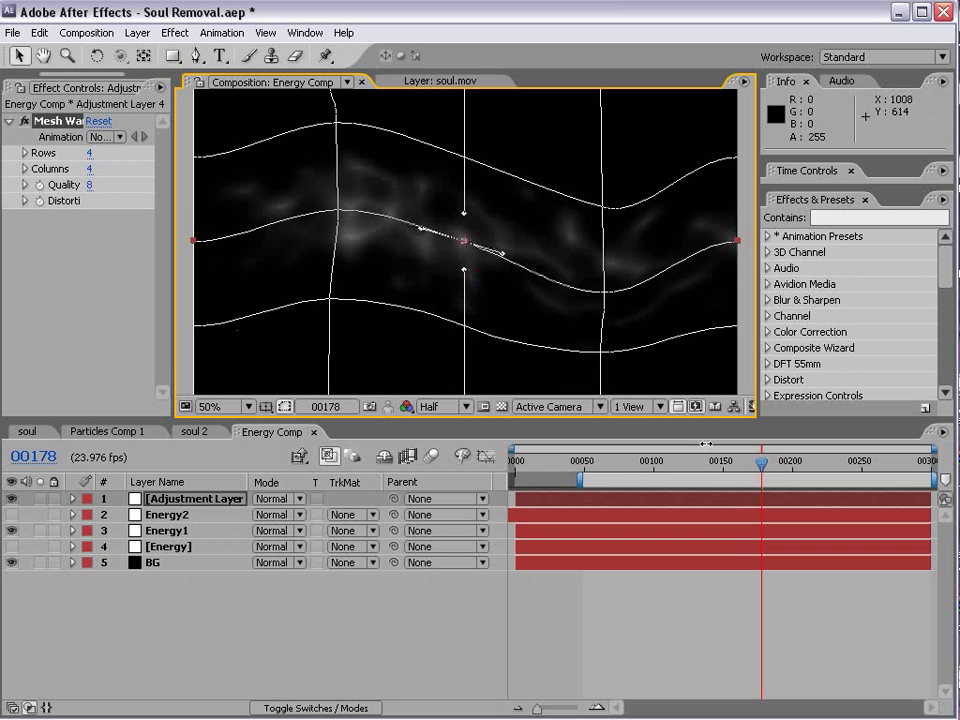
Preview the warped stream from around frame 106 and make the Energy2 and Energy layers visible again
{"action": "left_click", "coordinate": [658, 480]}
{"action": "key", "text": "KP_0"}
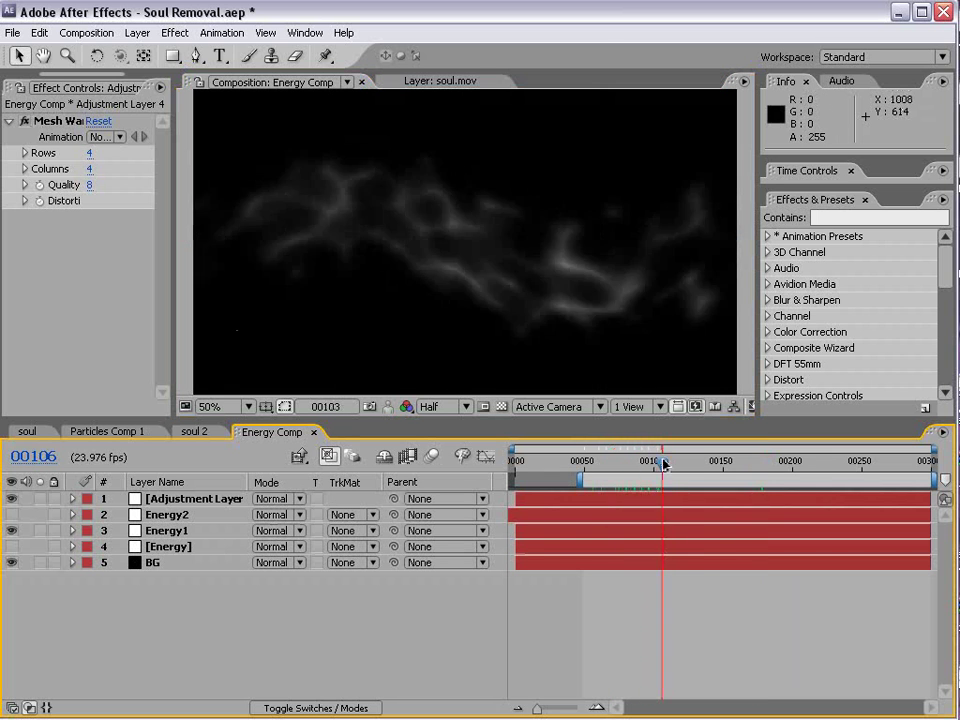
{"action": "left_click", "coordinate": [11, 514]}
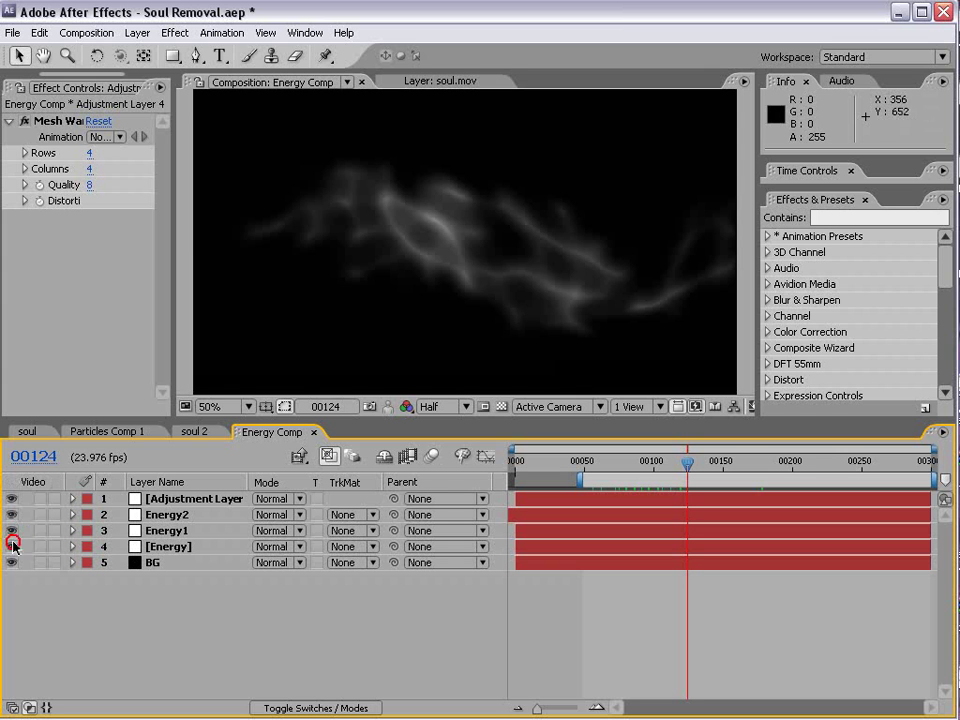
Make the Energy layer visible again and scrub through the combined streams to frame 177
{"action": "left_click", "coordinate": [11, 546]}
{"action": "left_click_drag", "start_coordinate": [700, 461], "coordinate": [761, 462]}
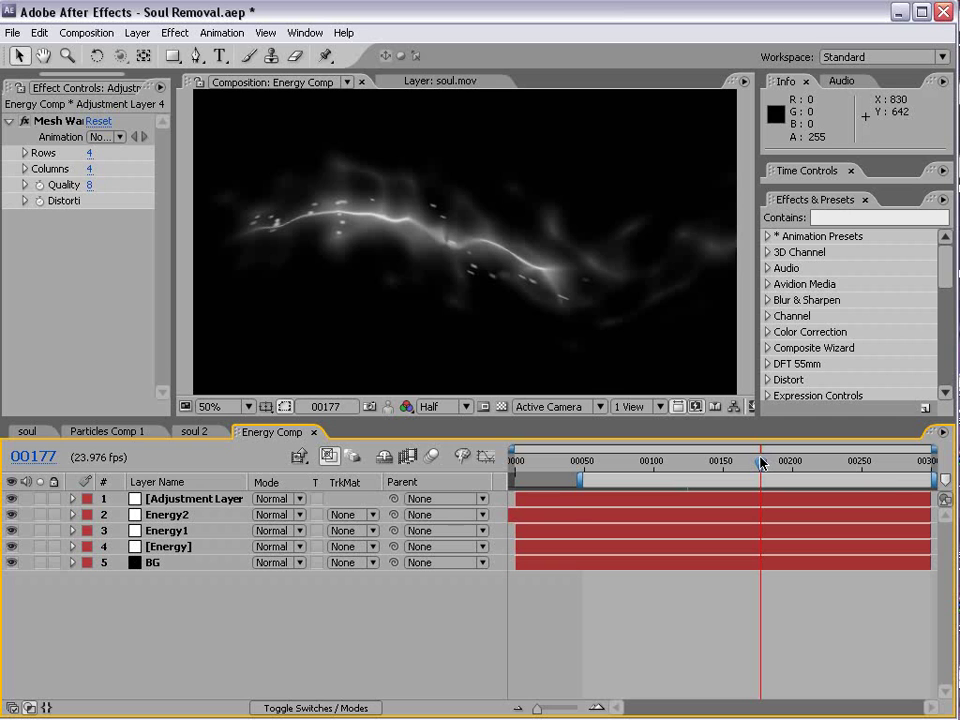
Fade in the Energy2 layer by keyframing its opacity from 0% at frame 0 to 100% a few frames on
{"action": "left_click", "coordinate": [516, 460]}
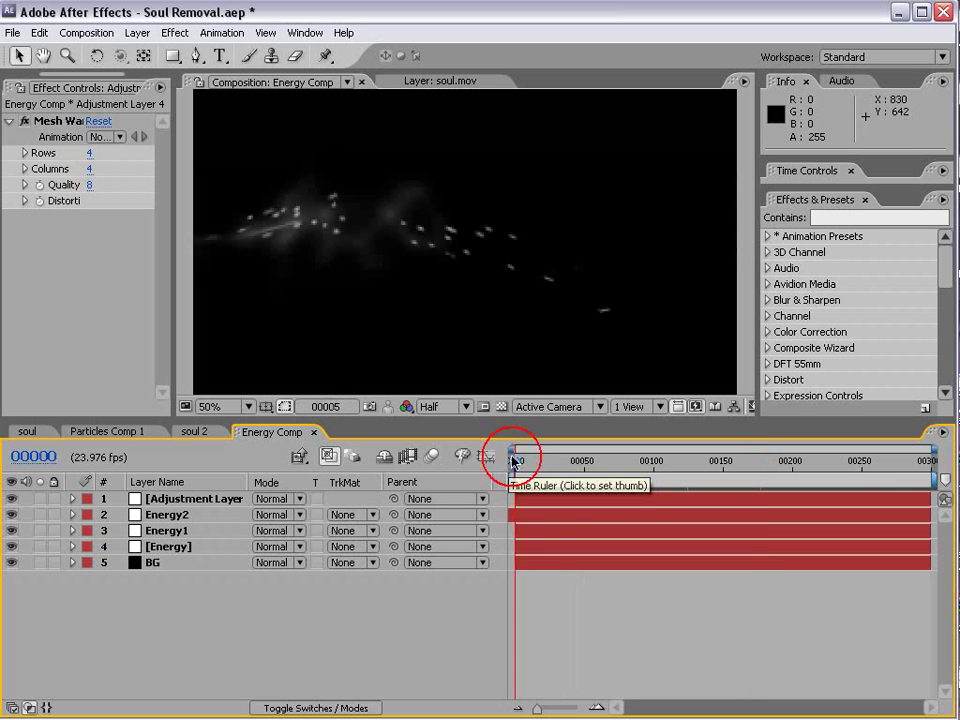
{"action": "left_click", "coordinate": [168, 515]}
{"action": "key", "text": "t"}
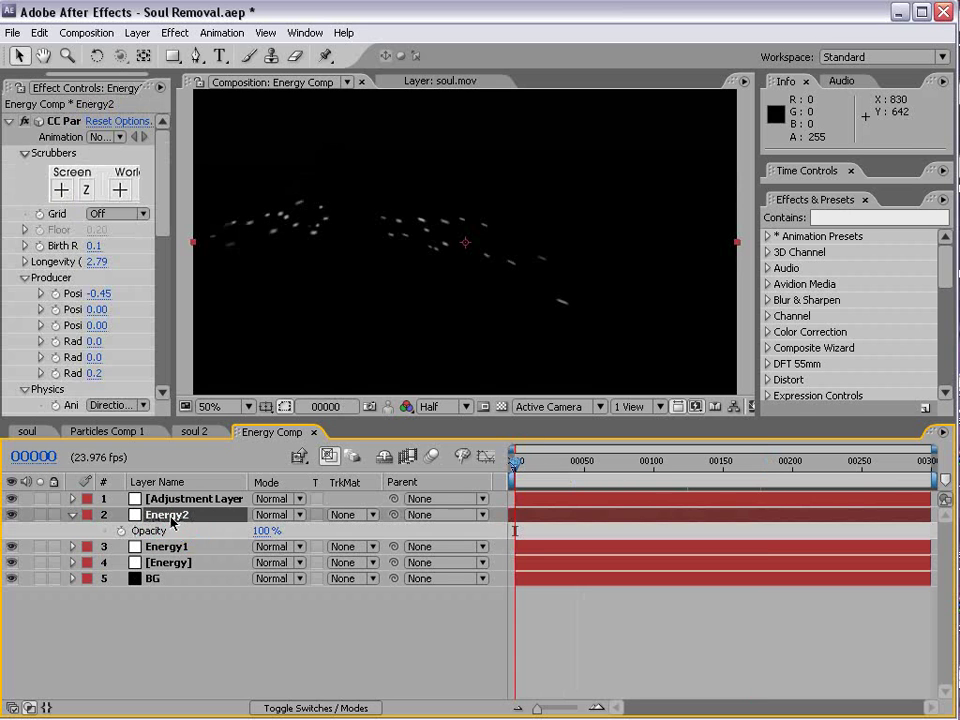
{"action": "left_click", "coordinate": [120, 531]}
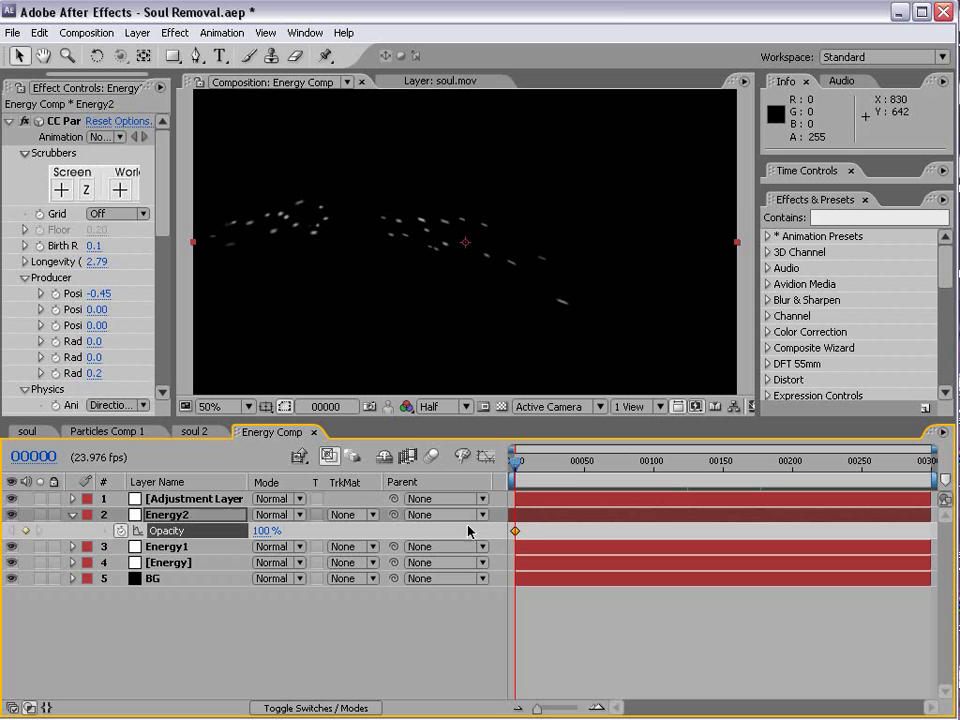
{"action": "left_click", "coordinate": [264, 530]}
{"action": "type", "text": "0"}
{"action": "key", "text": "Return"}
{"action": "left_click_drag", "start_coordinate": [512, 466], "coordinate": [521, 464]}
{"action": "left_click_drag", "start_coordinate": [511, 463], "coordinate": [595, 463]}
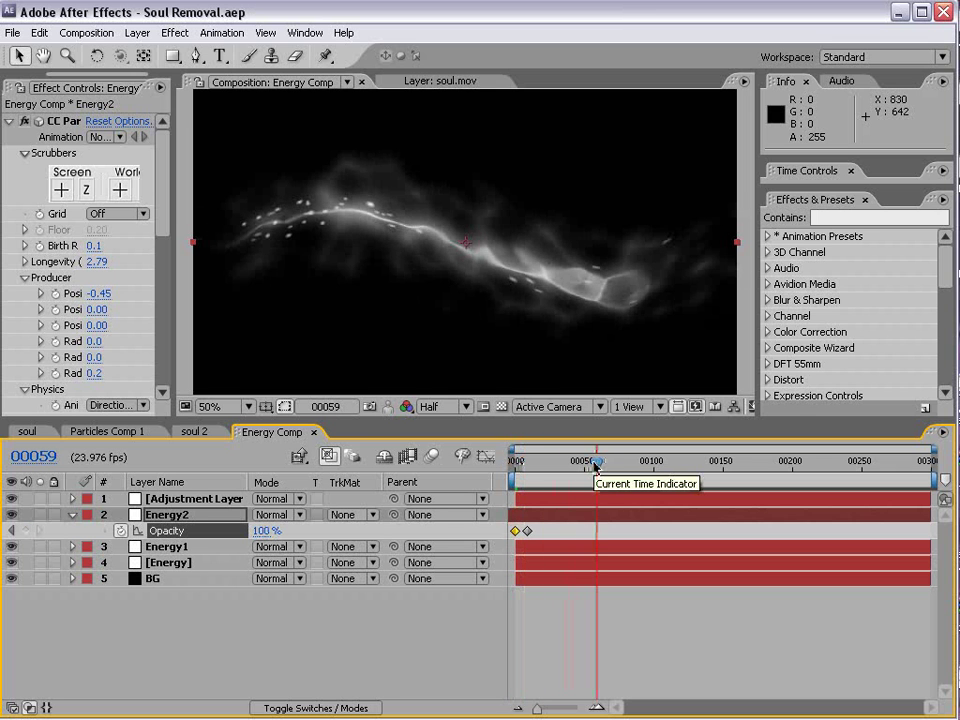
In the soul 2 composition, go to frame 25 and set the Energy Comp layer's blending mode to Screen
{"action": "left_click", "coordinate": [194, 432]}
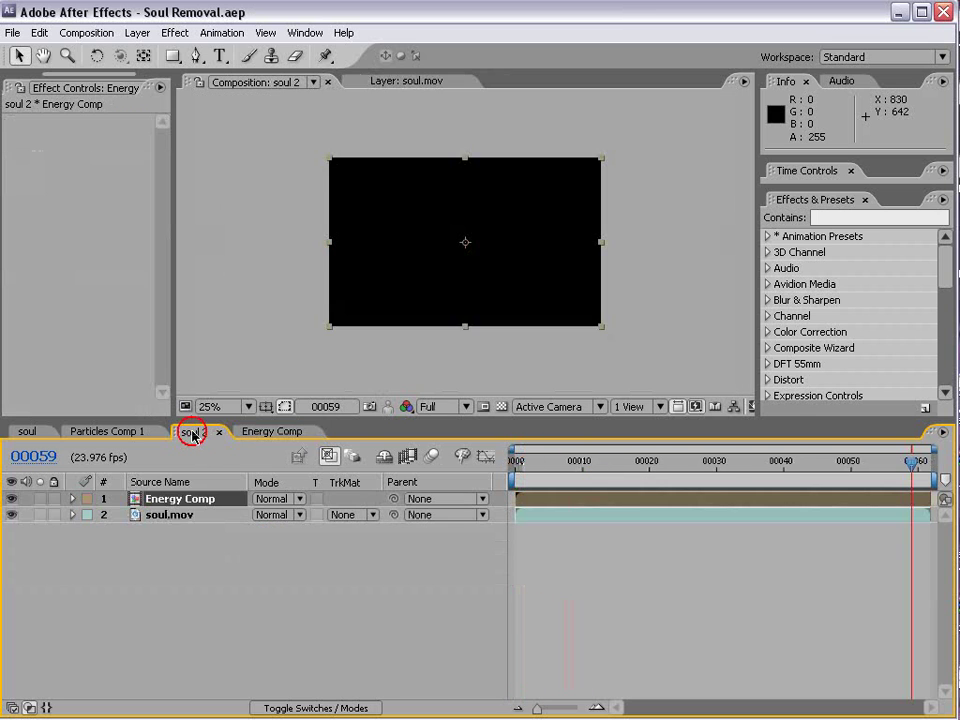
{"action": "left_click_drag", "start_coordinate": [536, 463], "coordinate": [683, 463]}
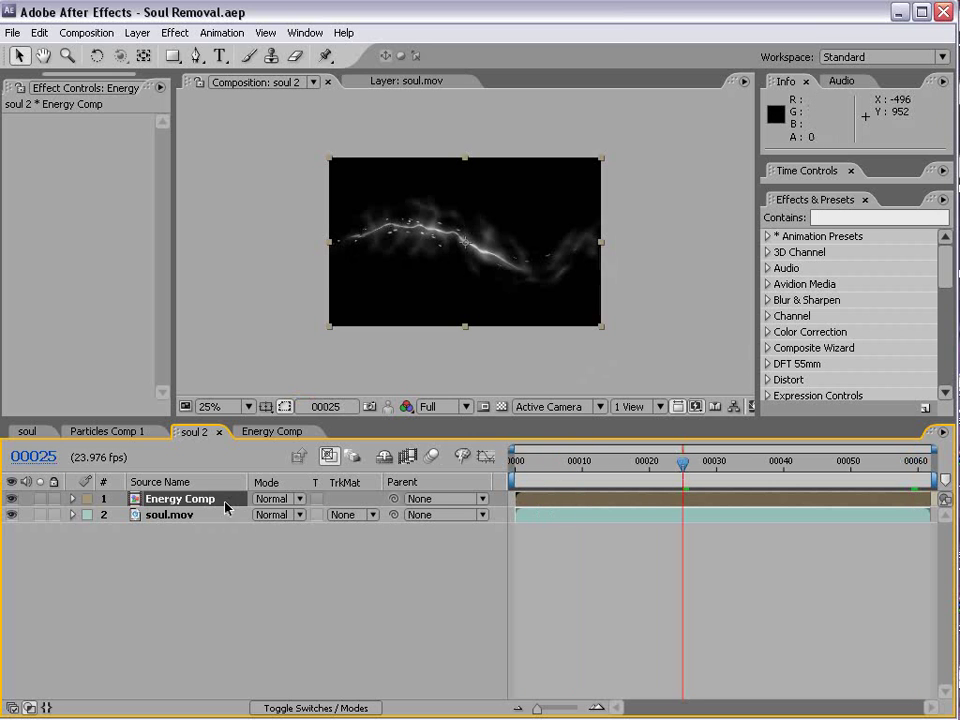
{"action": "left_click", "coordinate": [275, 498]}
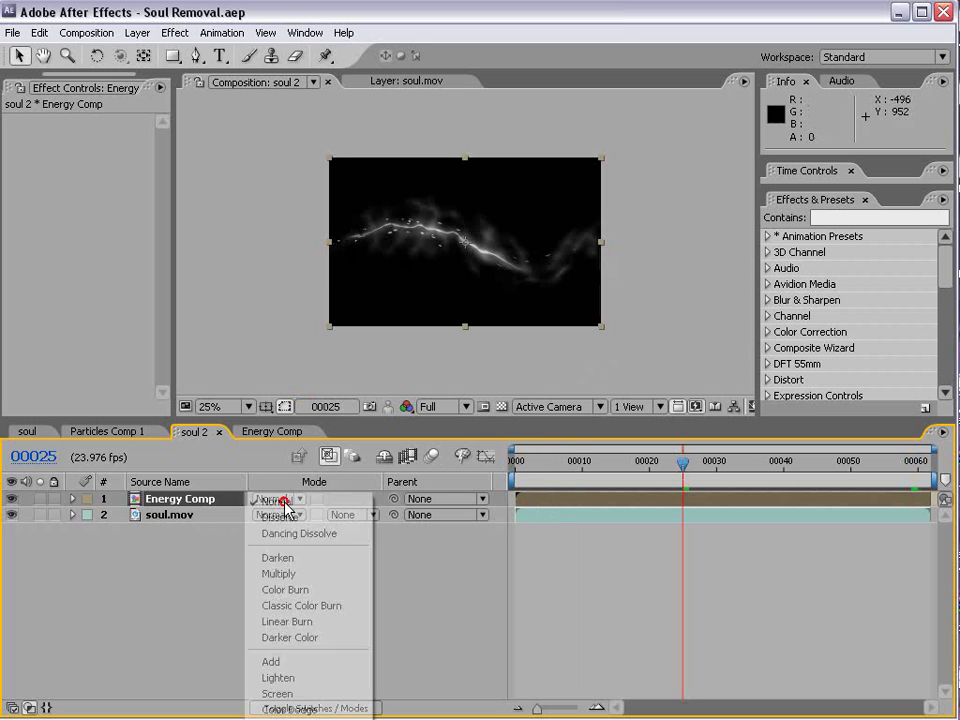
{"action": "left_click", "coordinate": [293, 694]}
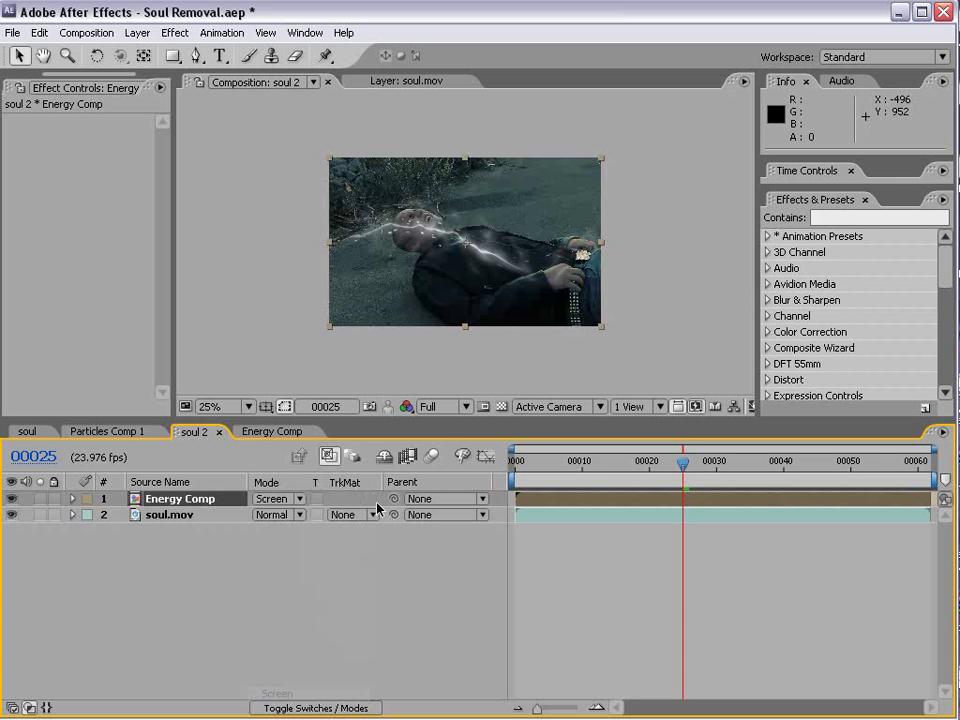
Apply the Curves effect to the Energy Comp layer and widen the effect settings area to show the full graph
{"action": "left_click", "coordinate": [174, 33]}
{"action": "mouse_move", "coordinate": [250, 188]}
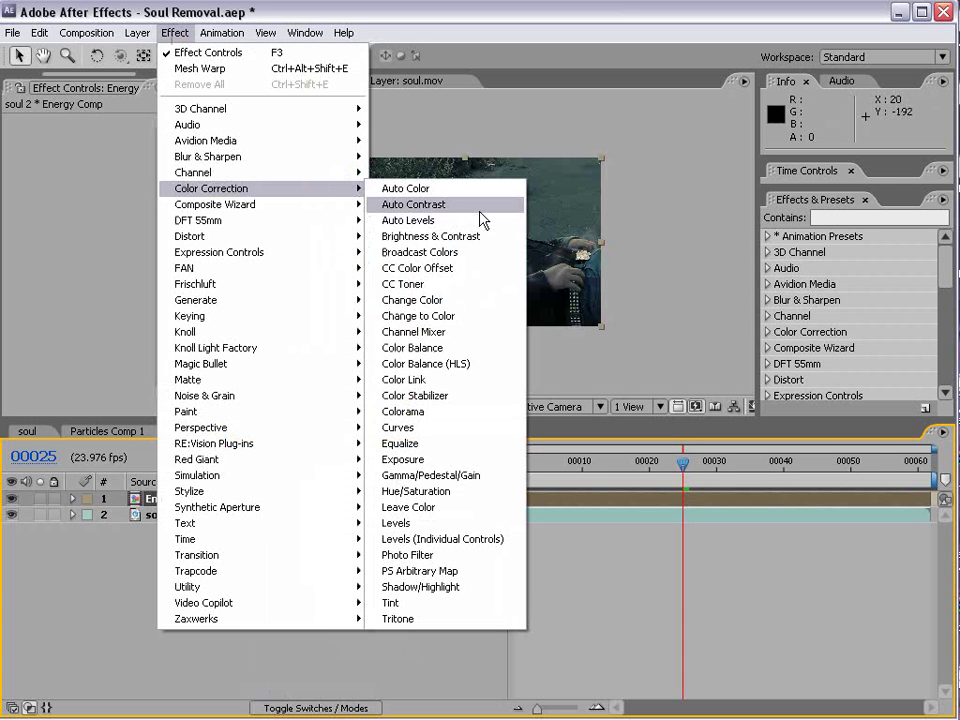
{"action": "left_click", "coordinate": [430, 434]}
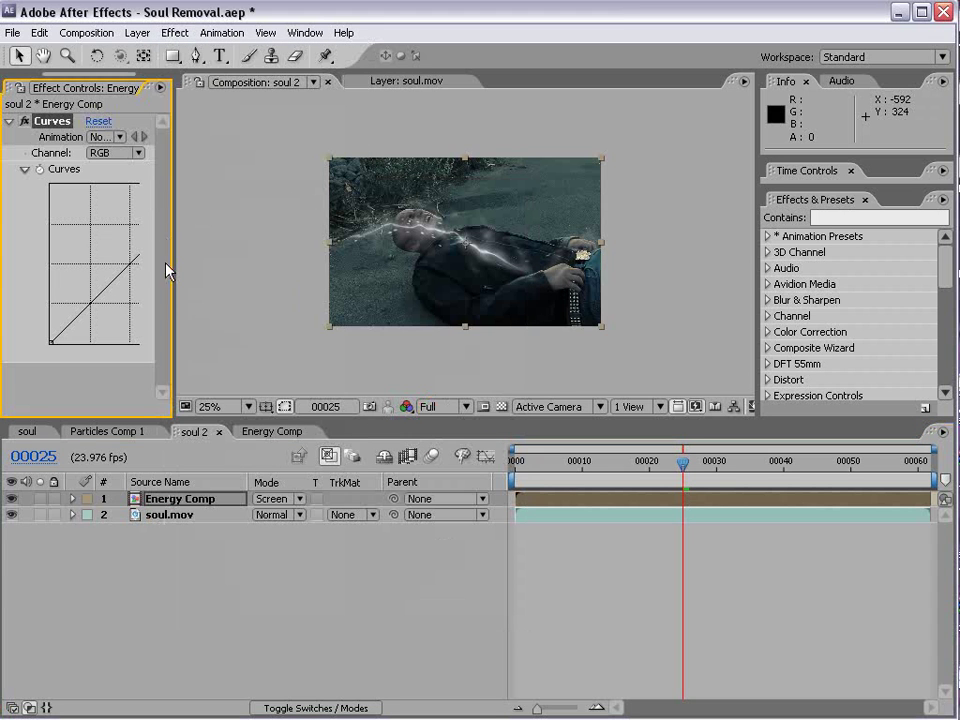
{"action": "left_click_drag", "start_coordinate": [175, 266], "coordinate": [291, 266]}
View the composition at 50% and pull the midtones of the Red curve down
{"action": "left_click", "coordinate": [163, 152]}
{"action": "left_click", "coordinate": [161, 172]}
{"action": "key", "text": "period"}
{"action": "left_click", "coordinate": [163, 152]}
{"action": "left_click", "coordinate": [166, 155]}
{"action": "left_click", "coordinate": [168, 153]}
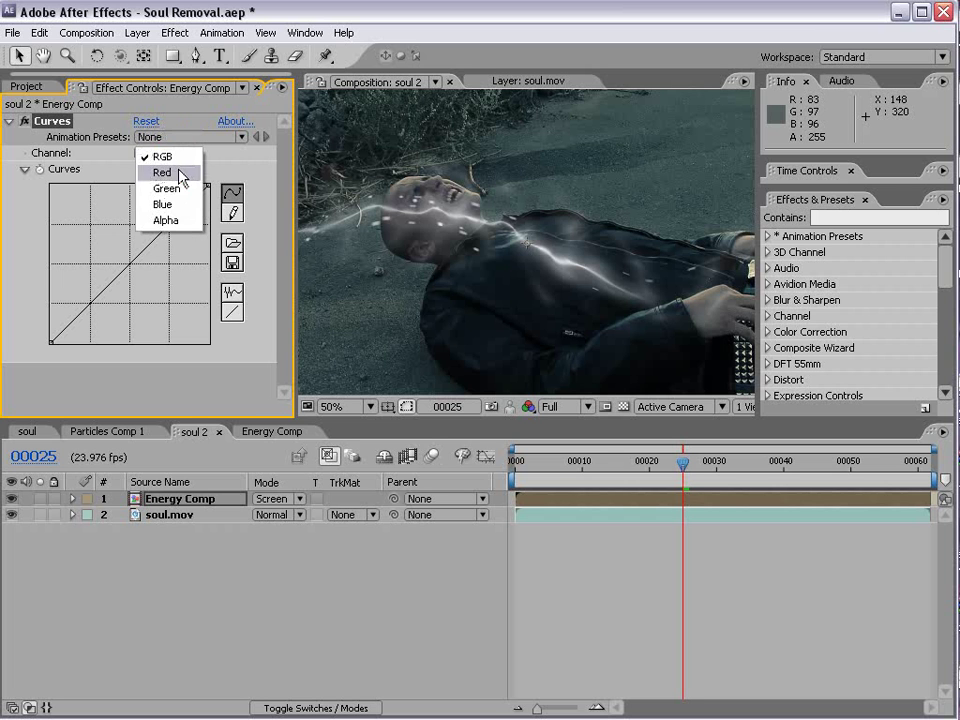
{"action": "left_click", "coordinate": [183, 171]}
{"action": "left_click_drag", "start_coordinate": [129, 267], "coordinate": [154, 273]}
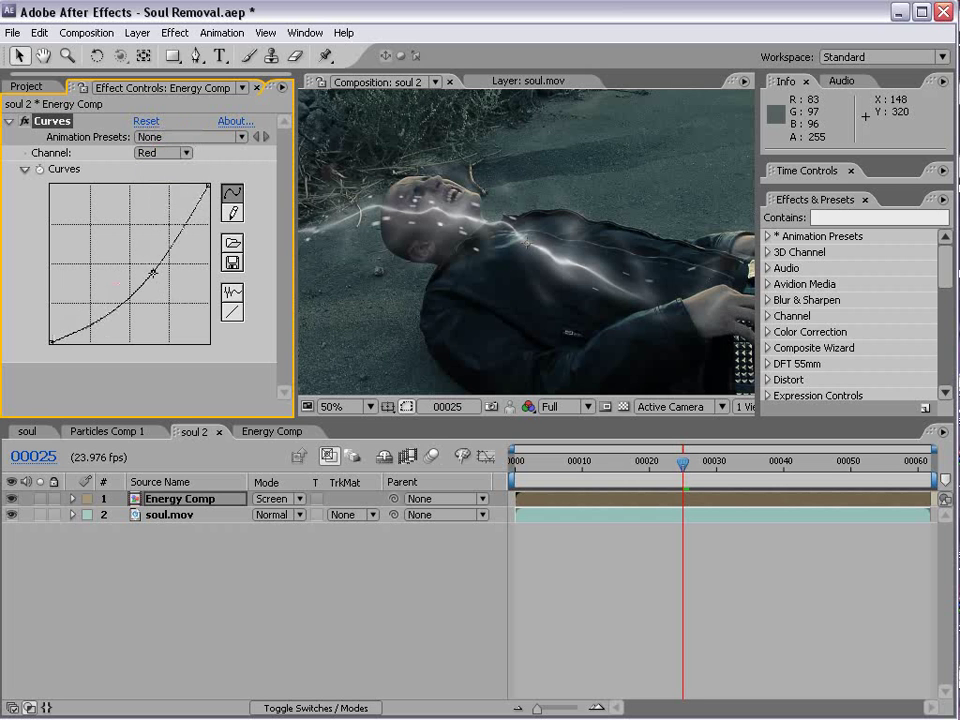
Raise the midtones of the Blue curve and lift the highlights of the RGB curve to brighten the blue energy
{"action": "left_click", "coordinate": [168, 153]}
{"action": "left_click", "coordinate": [164, 185]}
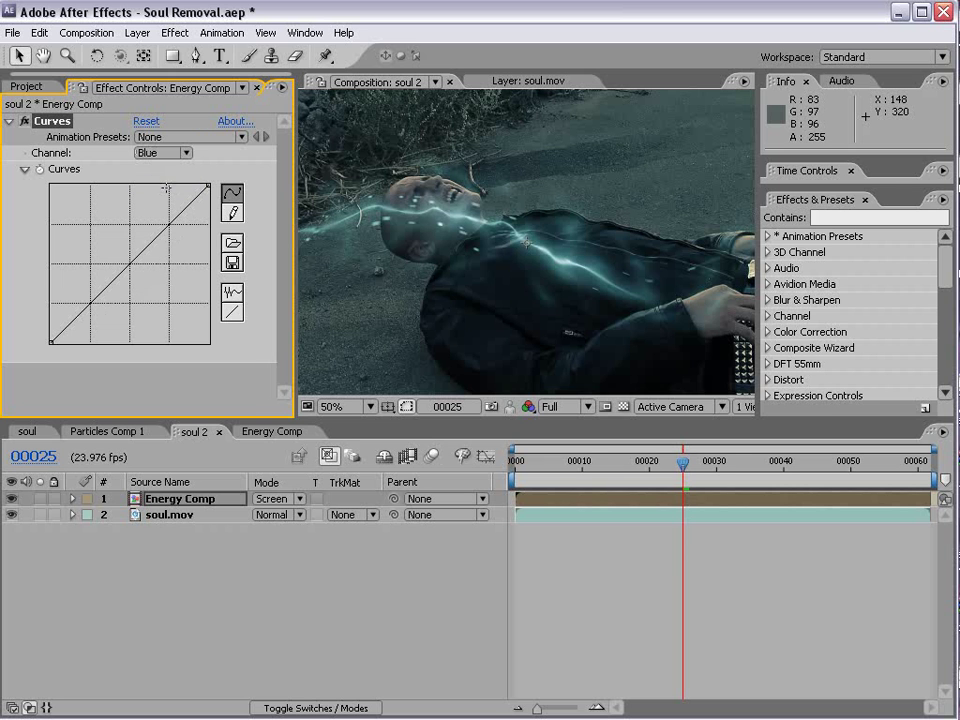
{"action": "left_click_drag", "start_coordinate": [129, 263], "coordinate": [114, 249]}
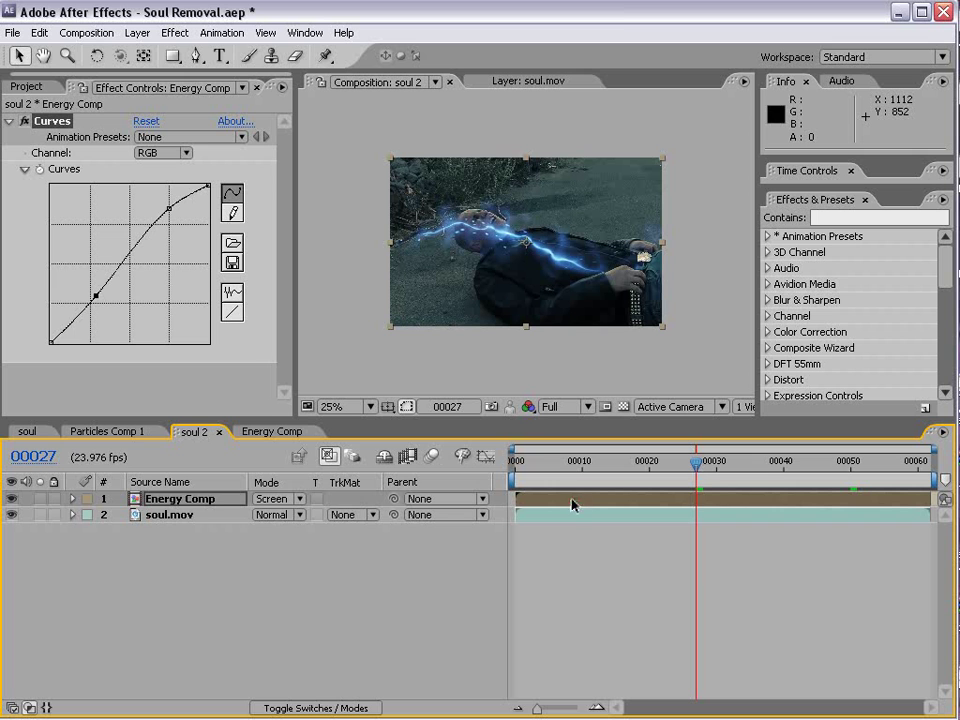
Hide the Energy Comp layer and add a new null object to the soul 2 composition
{"action": "left_click", "coordinate": [575, 502]}
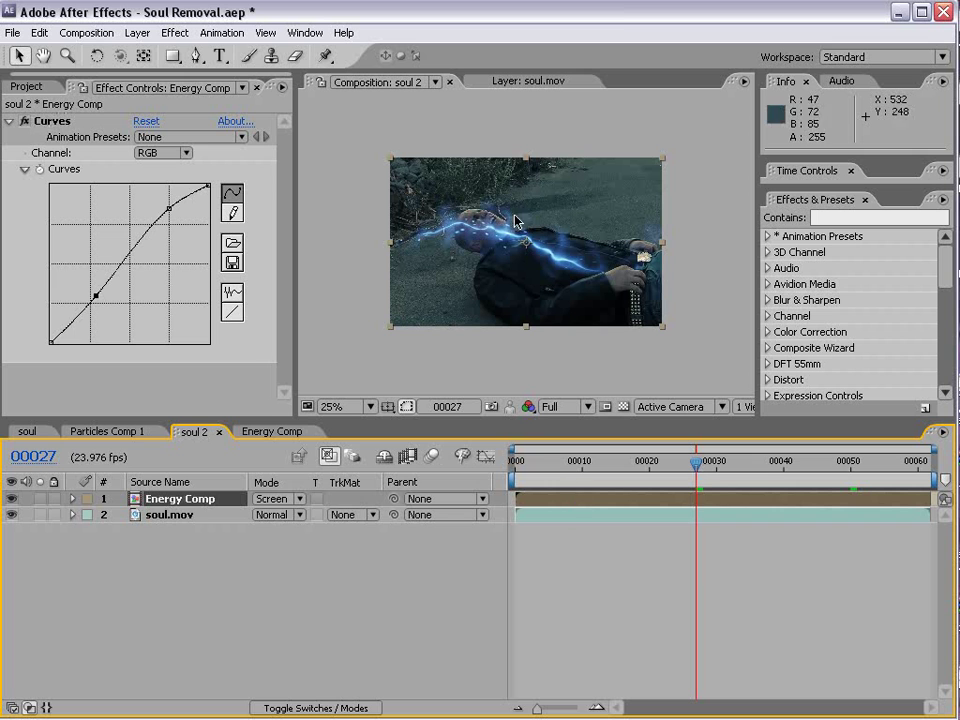
{"action": "left_click", "coordinate": [11, 498]}
{"action": "left_click", "coordinate": [506, 553]}
{"action": "left_click", "coordinate": [138, 33]}
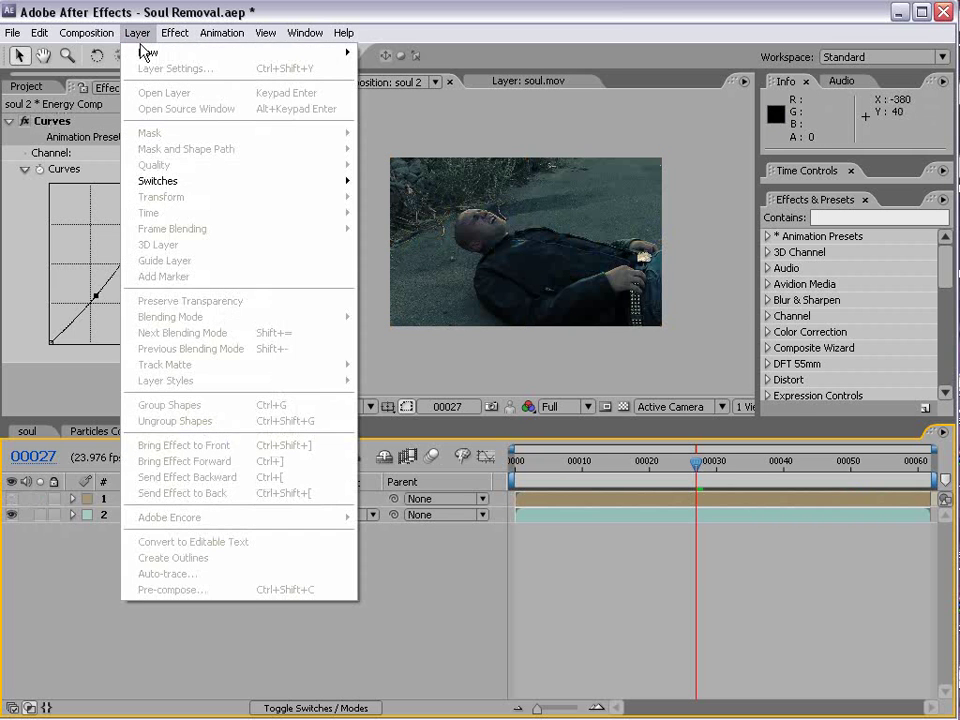
{"action": "mouse_move", "coordinate": [150, 50]}
{"action": "left_click", "coordinate": [392, 110]}
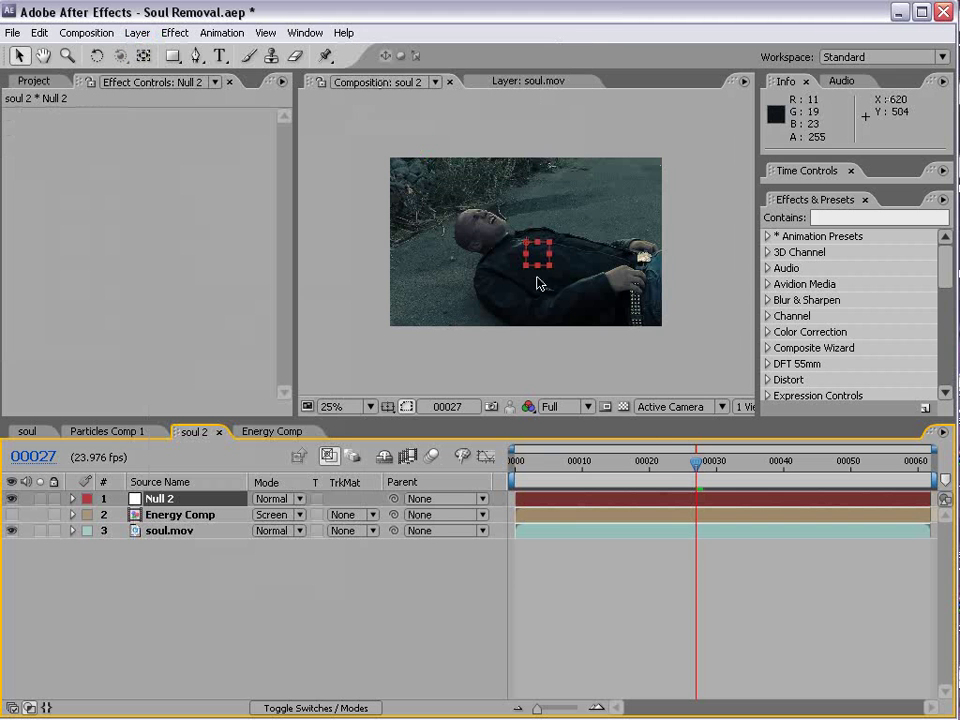
Open the soul.mov layer at frame 0, show the Tracker Controls and start a Track Motion tracker
{"action": "key", "text": "period"}
{"action": "key", "text": "Home"}
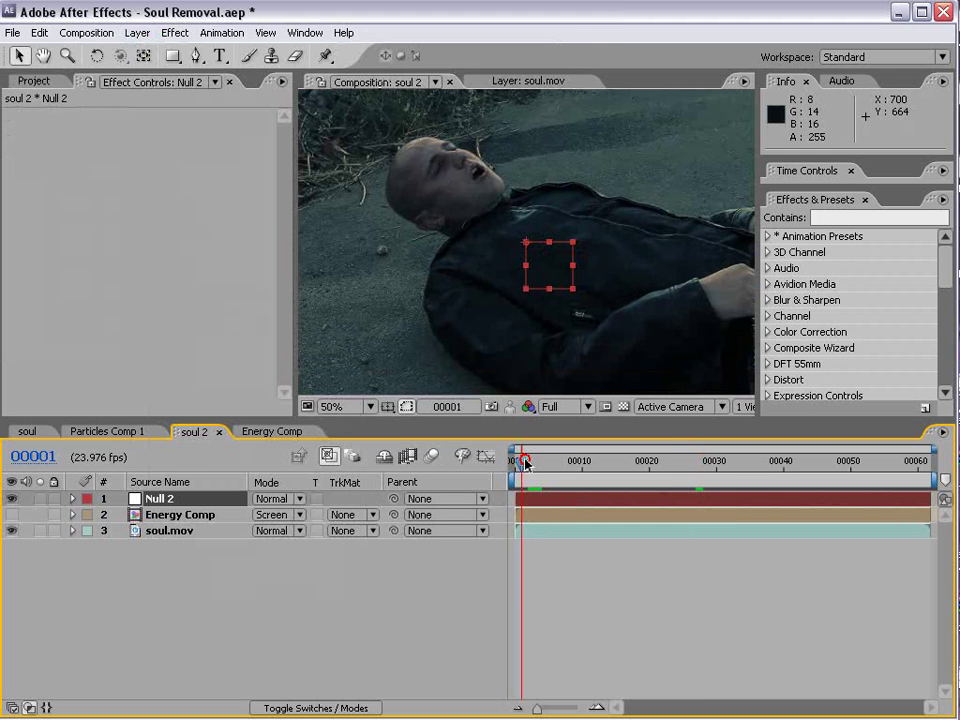
{"action": "double_click", "coordinate": [553, 533]}
{"action": "key", "text": "comma"}
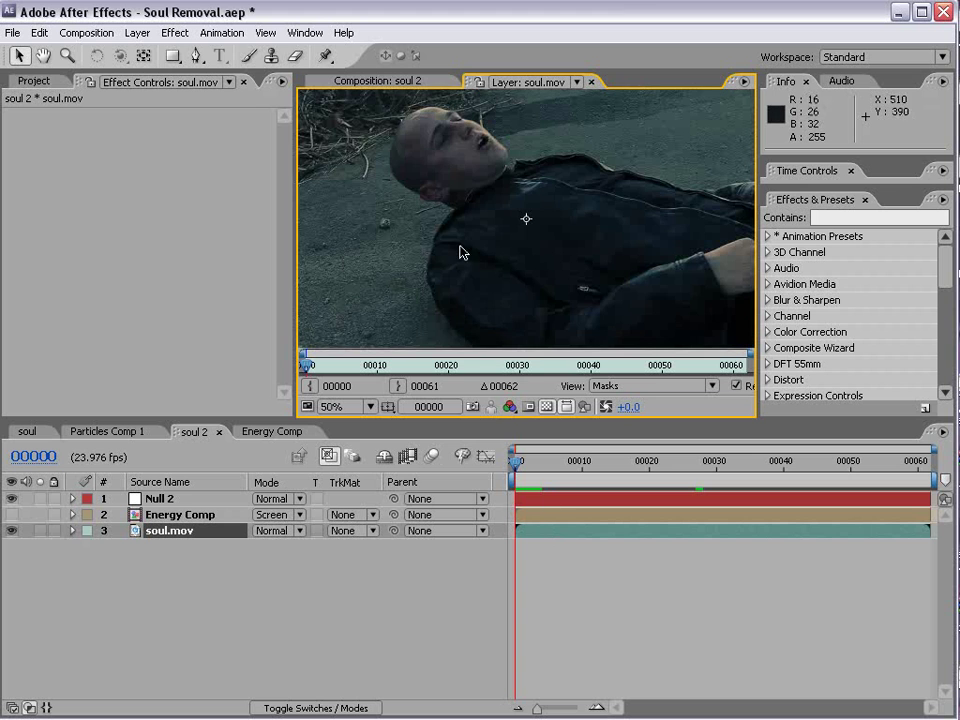
{"action": "left_click", "coordinate": [305, 32]}
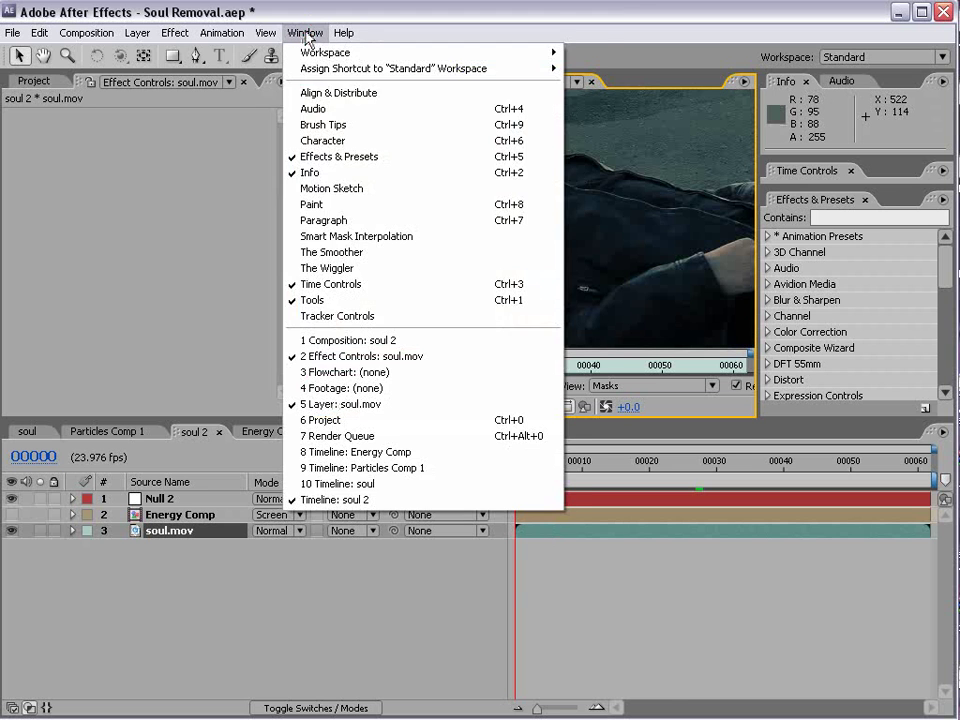
{"action": "left_click", "coordinate": [346, 318]}
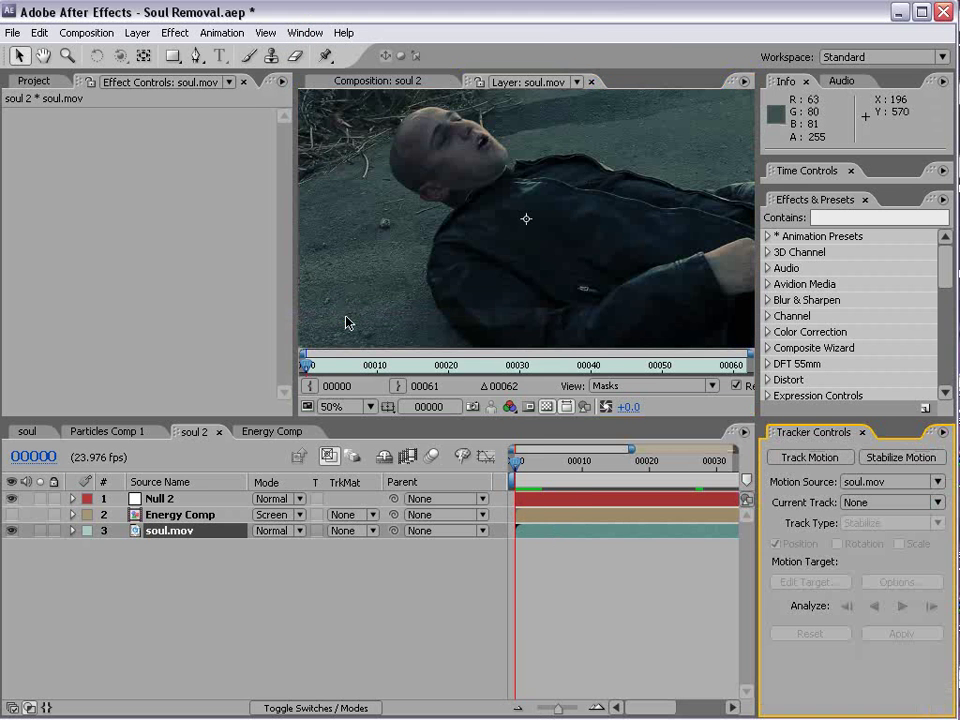
{"action": "left_click", "coordinate": [808, 459]}
Enlarge the Track Point 1 regions and place the point on the man's face near the nose at frame 0
{"action": "key", "text": "period"}
{"action": "left_click_drag", "start_coordinate": [467, 158], "coordinate": [524, 229]}
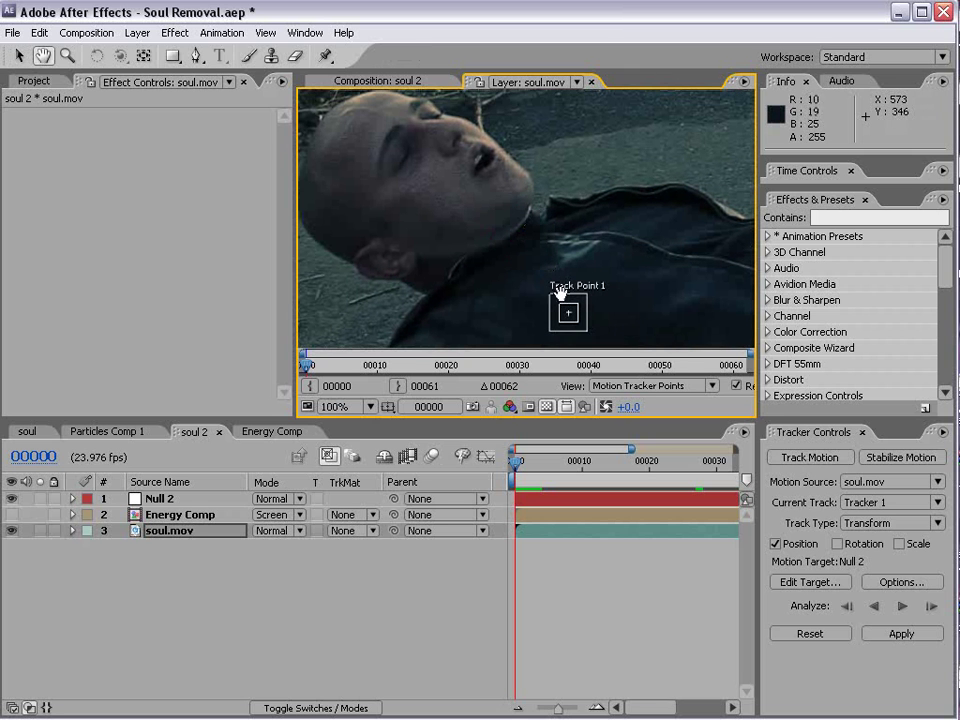
{"action": "key", "text": "v"}
{"action": "left_click_drag", "start_coordinate": [582, 326], "coordinate": [582, 317]}
{"action": "key", "text": "space"}
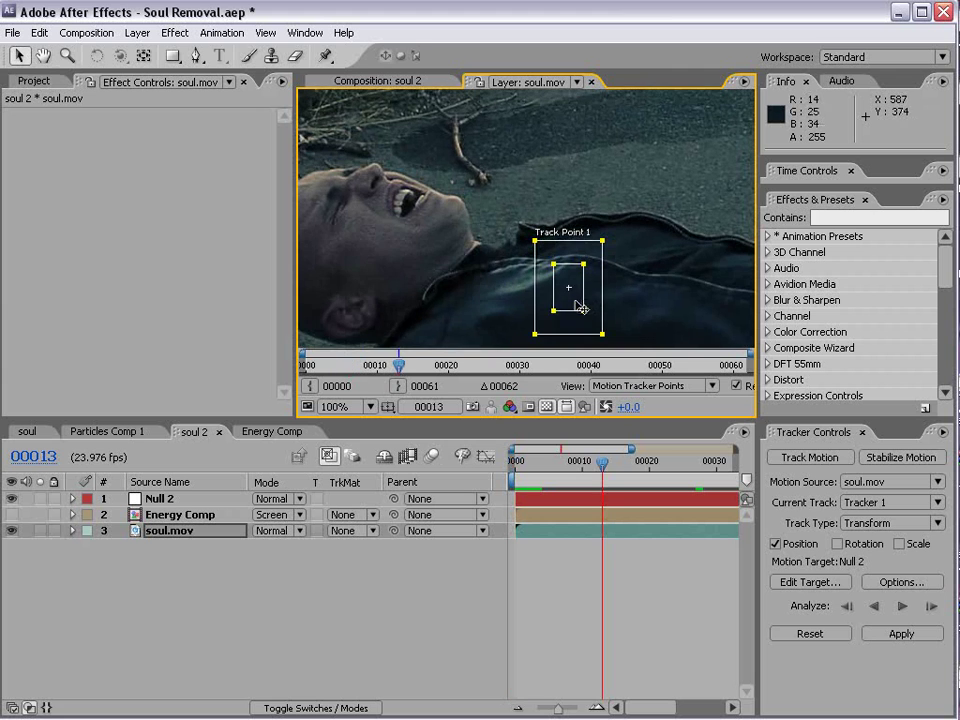
{"action": "key", "text": "Home"}
{"action": "left_click_drag", "start_coordinate": [561, 325], "coordinate": [466, 184]}
{"action": "scroll", "coordinate": [531, 269], "scroll_direction": "down", "scroll_amount": 2}
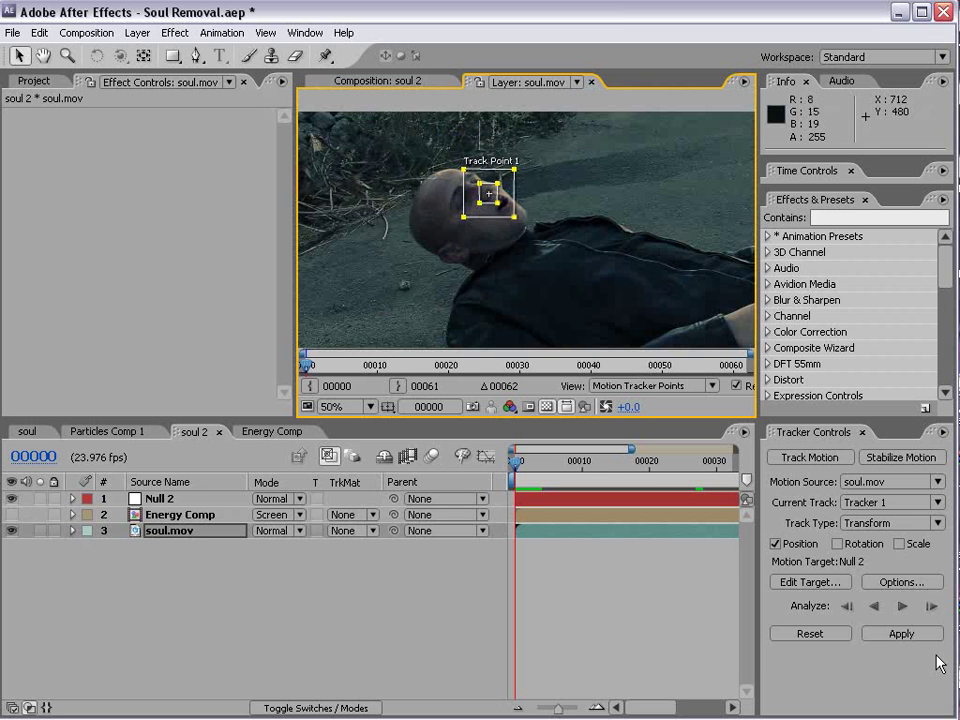
Analyze the track forward through frame 61 and apply its motion to the Null 2 layer
{"action": "left_click", "coordinate": [903, 607]}
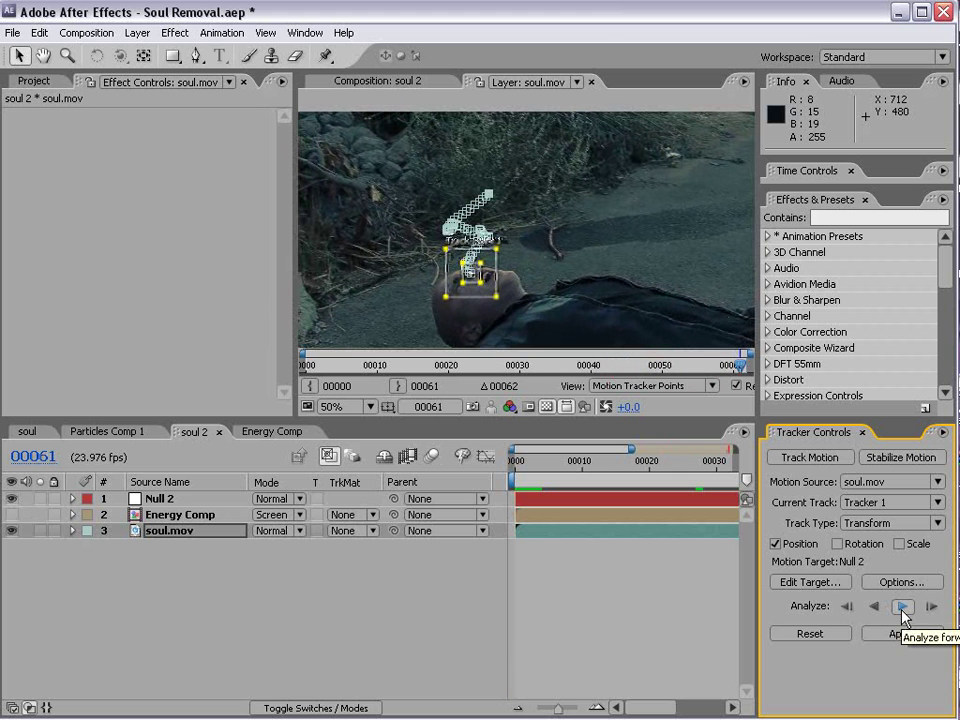
{"action": "left_click", "coordinate": [812, 582]}
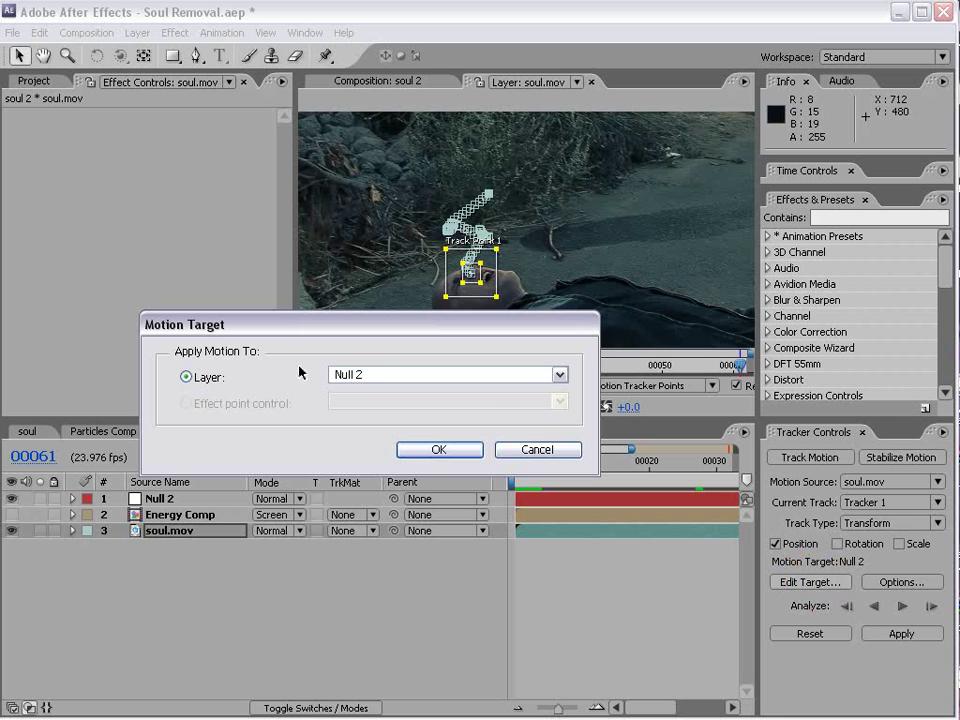
{"action": "left_click", "coordinate": [440, 452]}
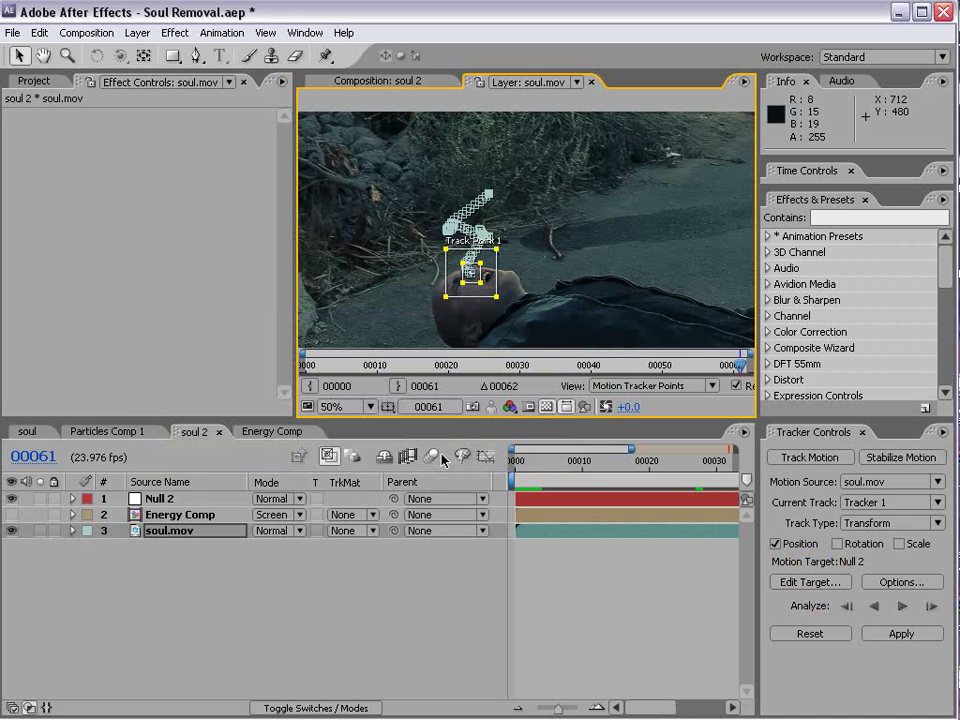
{"action": "left_click", "coordinate": [895, 634]}
{"action": "left_click", "coordinate": [401, 386]}
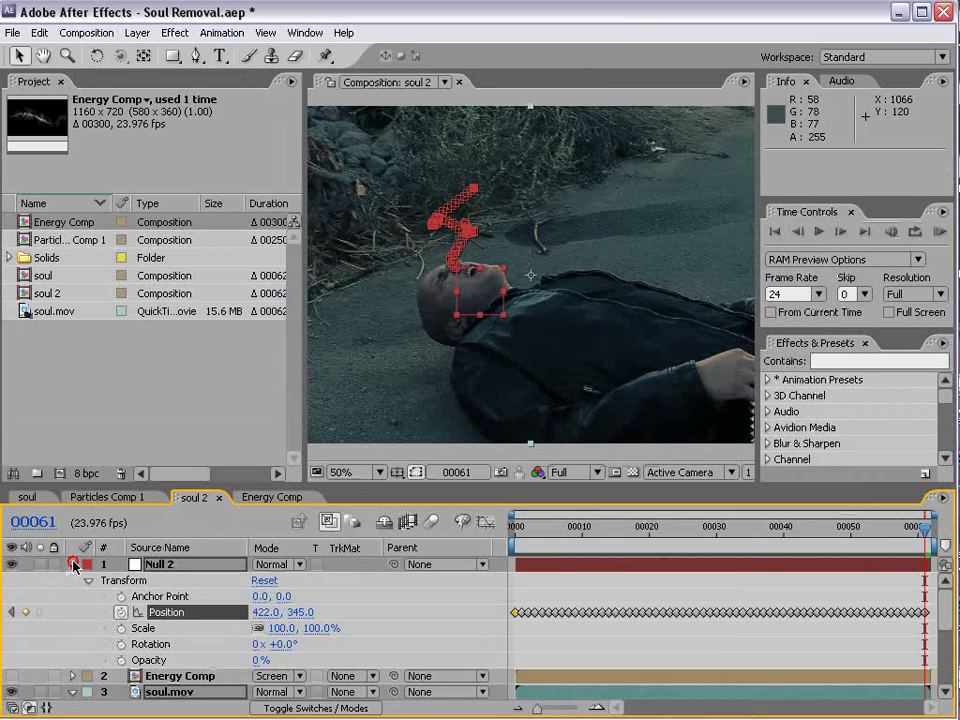
Show the Energy Comp layer, rotate it upward and move it to 860, 76 so the stream rises from the man's mouth
{"action": "left_click", "coordinate": [73, 565]}
{"action": "mouse_move", "coordinate": [168, 488]}
{"action": "left_mouse_down"}
{"action": "mouse_move", "coordinate": [171, 514]}
{"action": "mouse_move", "coordinate": [172, 466]}
{"action": "left_mouse_up"}
{"action": "left_click", "coordinate": [187, 558]}
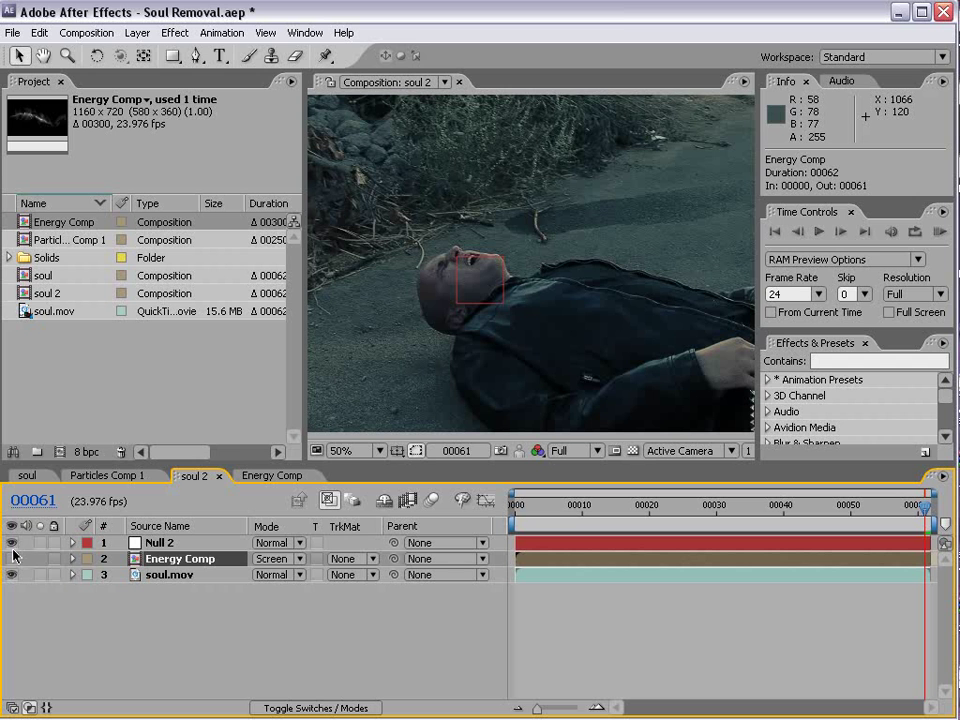
{"action": "key", "text": "comma"}
{"action": "key", "text": "w"}
{"action": "left_click_drag", "start_coordinate": [598, 328], "coordinate": [604, 253]}
{"action": "key", "text": "v"}
{"action": "left_click_drag", "start_coordinate": [494, 359], "coordinate": [564, 288]}
{"action": "key", "text": "period"}
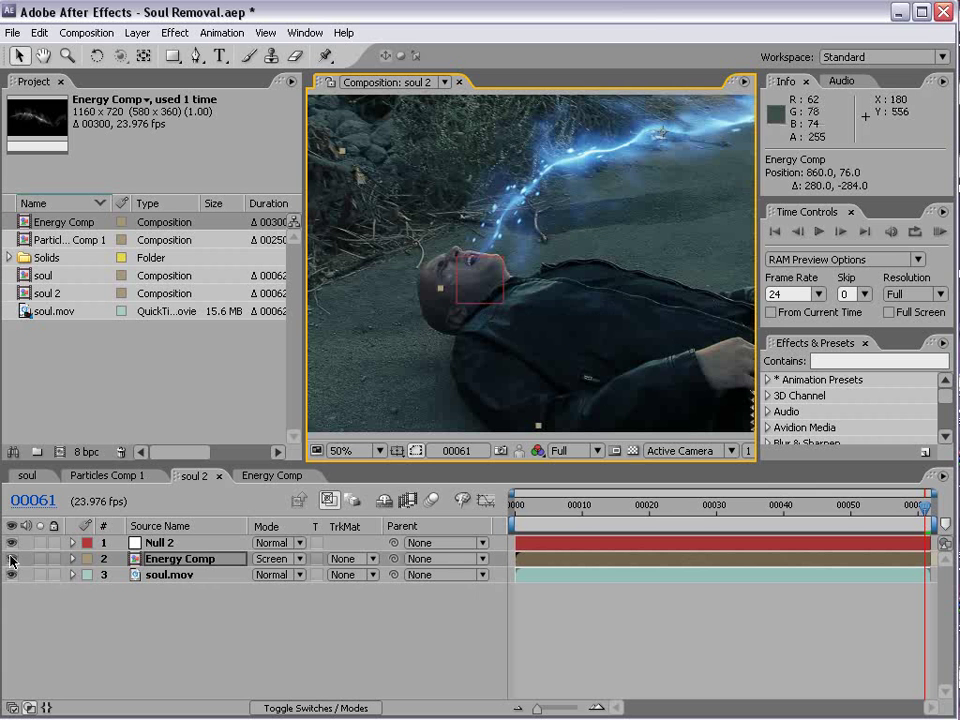
Parent the Energy Comp layer to Null 2 and scrub back to frame 50 to check the attachment
{"action": "left_click_drag", "start_coordinate": [394, 558], "coordinate": [140, 543]}
{"action": "left_click_drag", "start_coordinate": [936, 512], "coordinate": [853, 516]}
Rotate the Energy Comp layer further and move it to 354, -269 so the stream meets the mouth at frame 50
{"action": "left_click", "coordinate": [595, 558]}
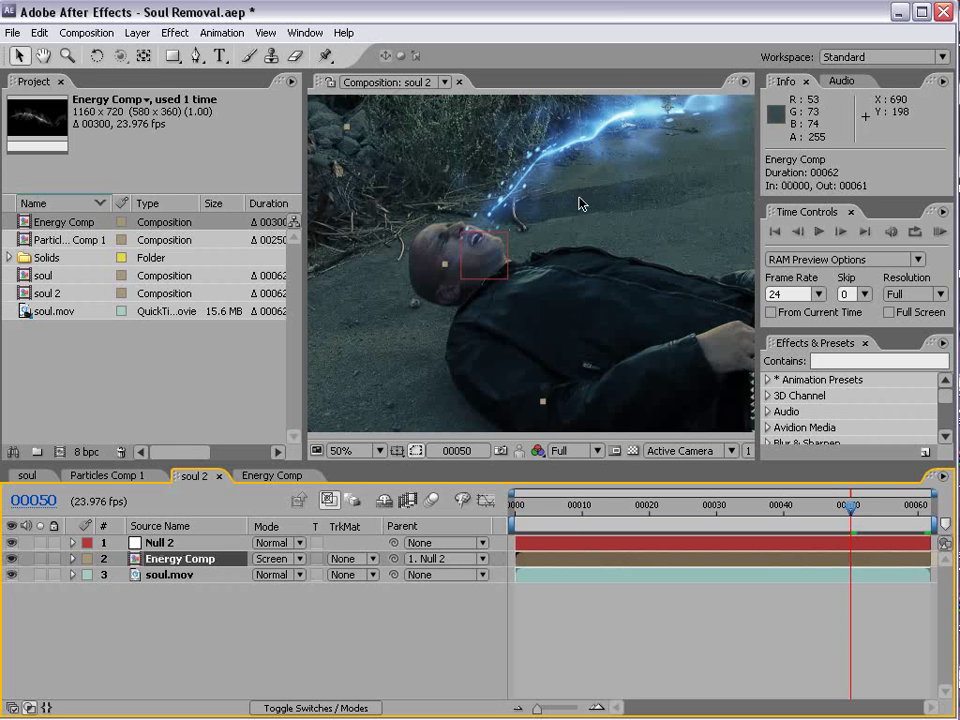
{"action": "key", "text": "comma"}
{"action": "key", "text": "w"}
{"action": "left_click_drag", "start_coordinate": [677, 156], "coordinate": [489, 256]}
{"action": "key", "text": "v"}
{"action": "left_click_drag", "start_coordinate": [581, 242], "coordinate": [559, 250]}
{"action": "key", "text": "period"}
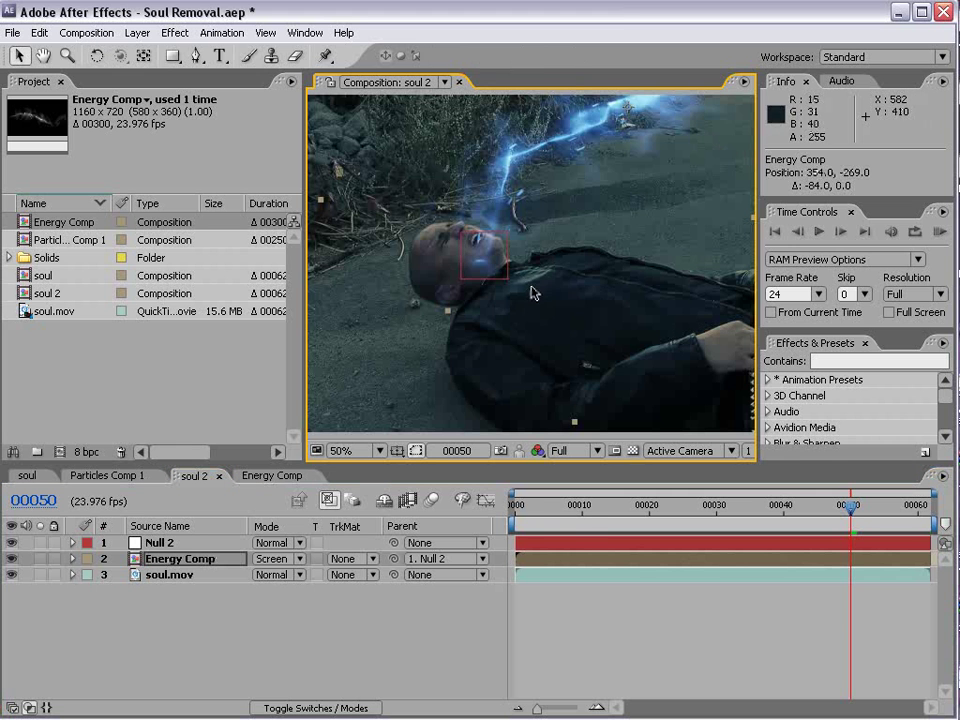
Scrub through the shot and shift the Energy Comp layer's start to frame -57 while keeping its end at frame 61
{"action": "left_click_drag", "start_coordinate": [527, 517], "coordinate": [912, 511]}
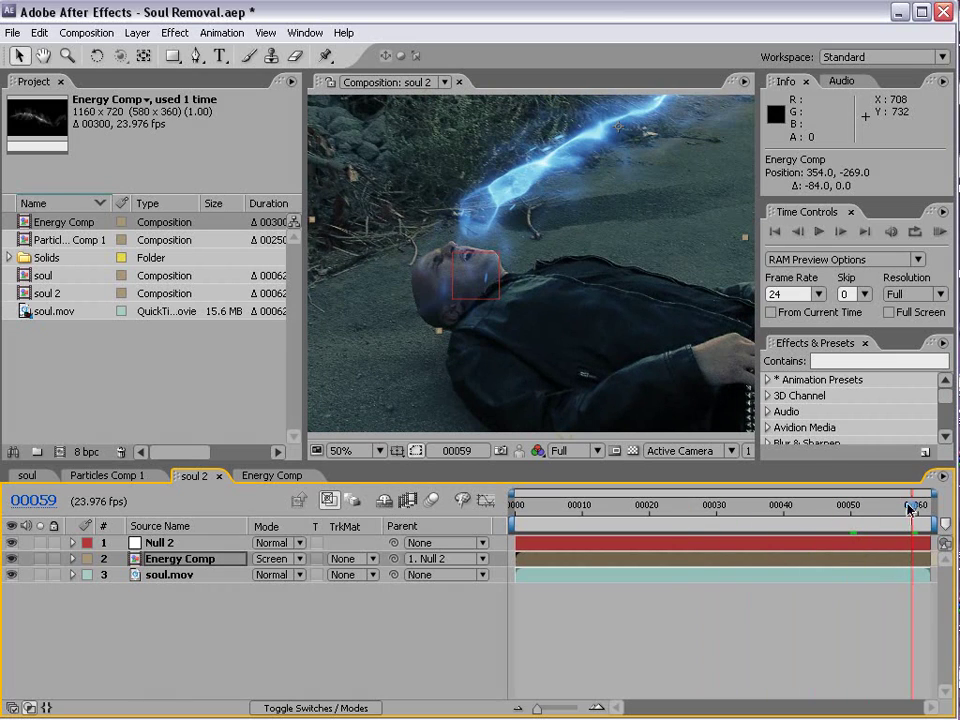
{"action": "left_click_drag", "start_coordinate": [908, 560], "coordinate": [936, 566]}
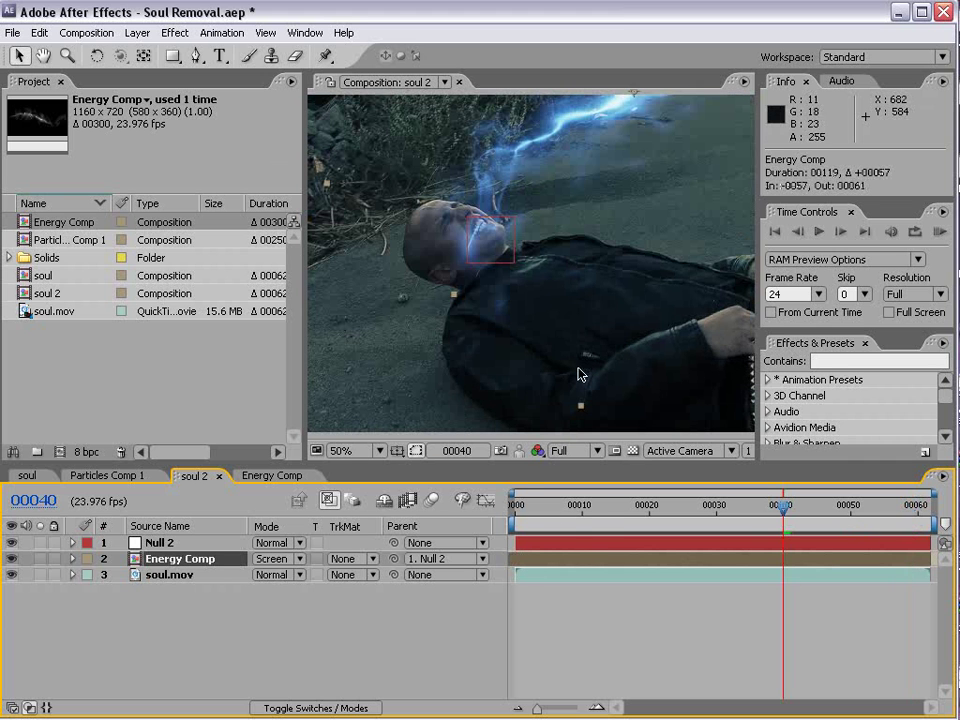
Undo the Energy Comp layer's last time shift and go to frame 40
{"action": "key", "text": "ctrl+z"}
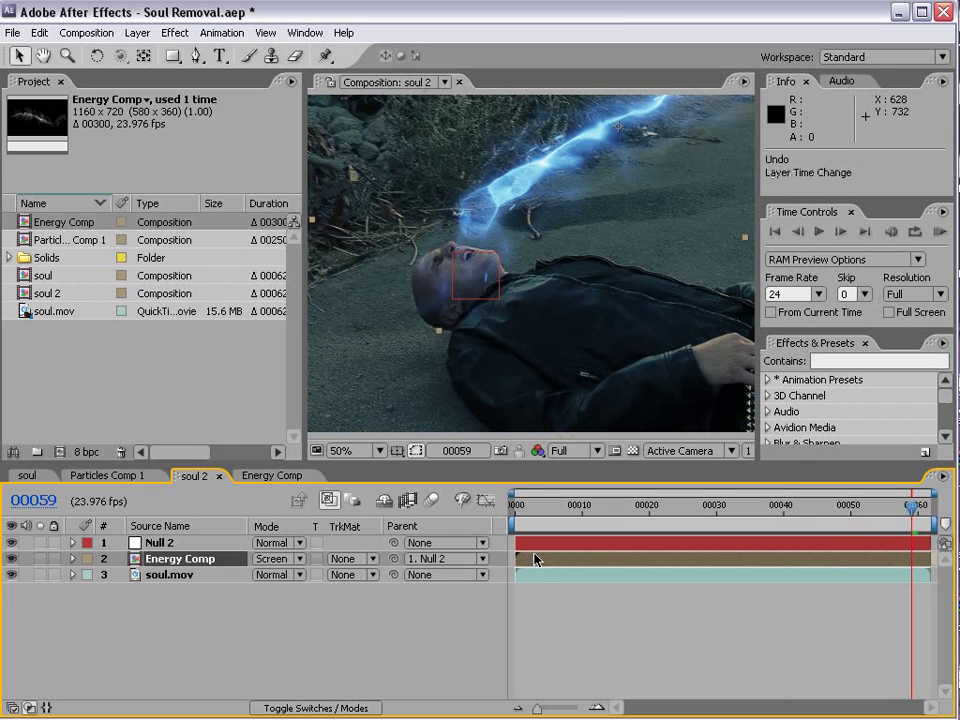
{"action": "left_click_drag", "start_coordinate": [530, 518], "coordinate": [783, 516]}
Draw a closed mask on the Energy Comp layer around the man's head and shoulder, tracing the inner edge of his open mouth
{"action": "key", "text": "h"}
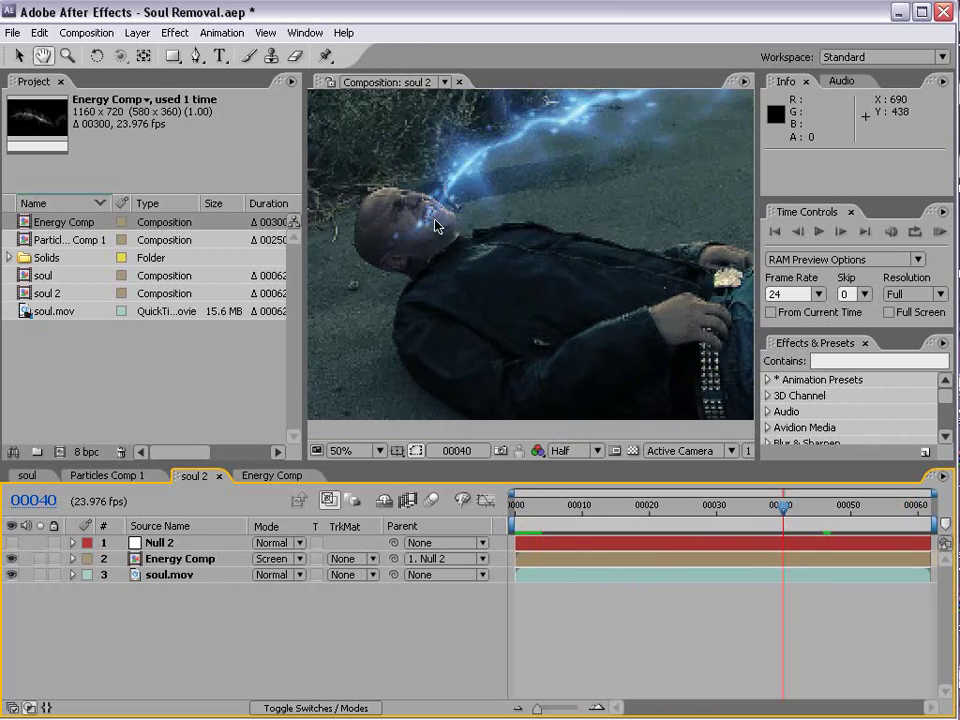
{"action": "left_click_drag", "start_coordinate": [439, 221], "coordinate": [498, 275]}
{"action": "scroll", "coordinate": [498, 275], "scroll_direction": "up", "scroll_amount": 2}
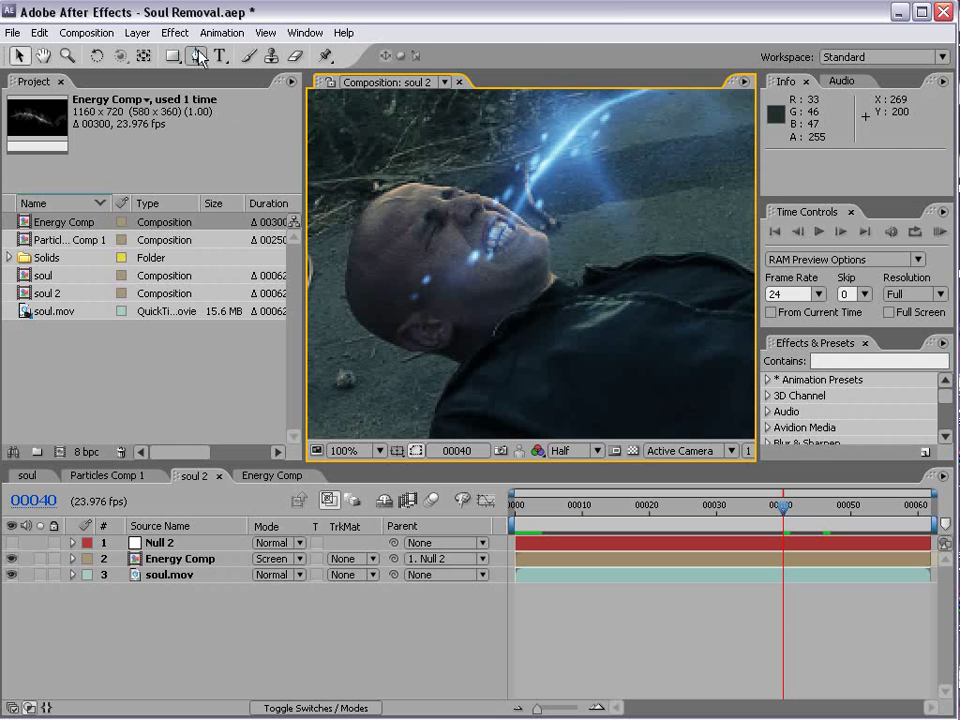
{"action": "left_click", "coordinate": [199, 57]}
{"action": "left_click", "coordinate": [167, 558]}
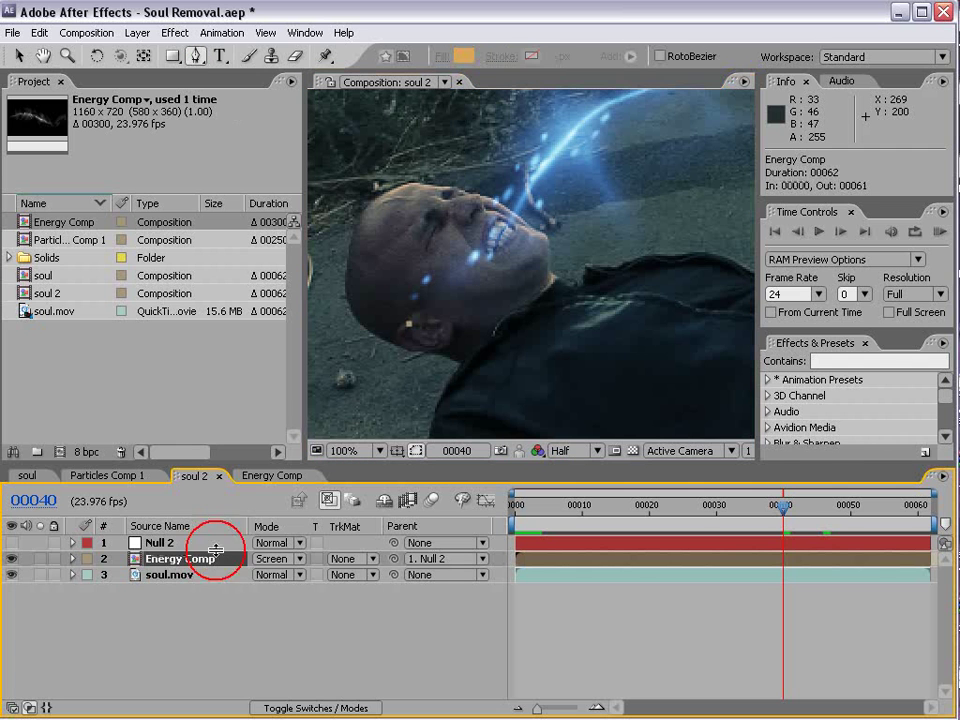
{"action": "left_click", "coordinate": [414, 105]}
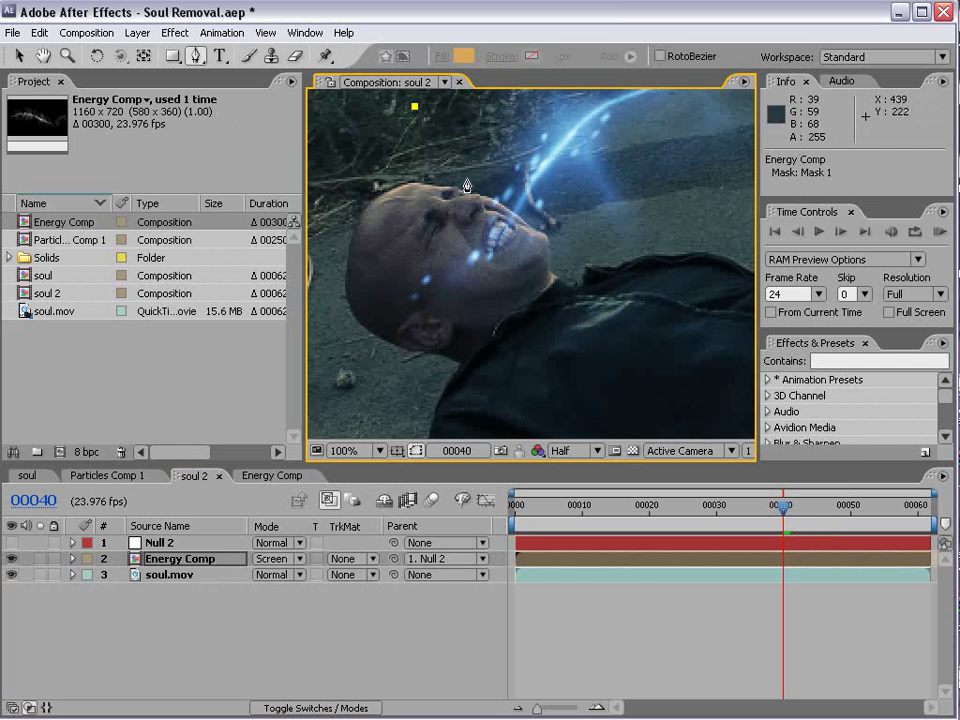
{"action": "left_click_drag", "start_coordinate": [476, 207], "coordinate": [475, 206]}
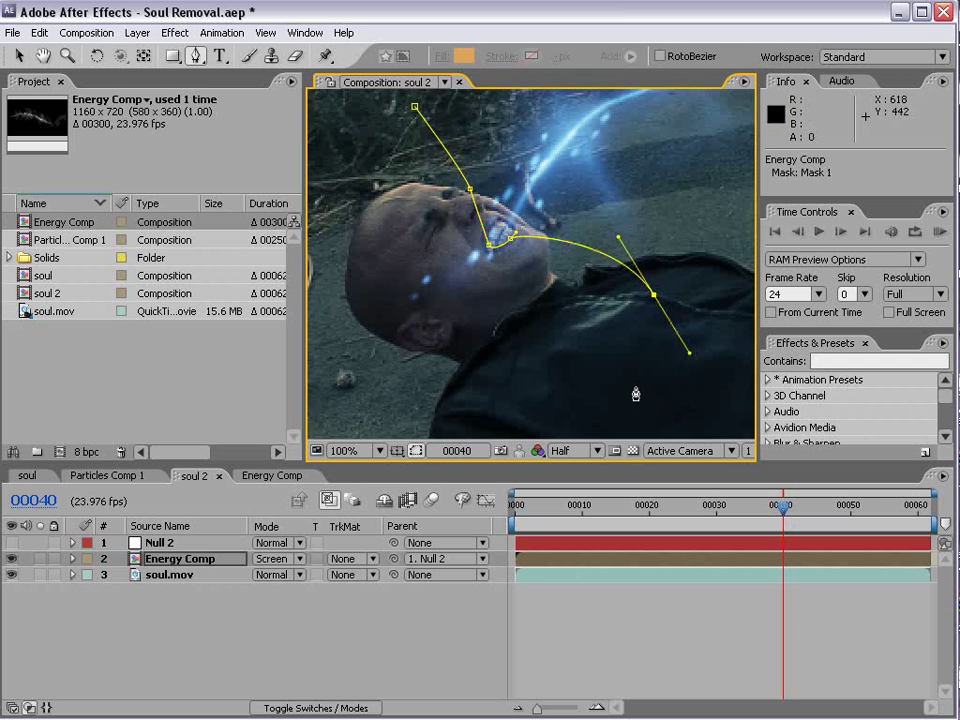
{"action": "key", "text": "comma"}
{"action": "left_click", "coordinate": [573, 398]}
{"action": "left_click", "coordinate": [367, 359]}
{"action": "left_click_drag", "start_coordinate": [341, 252], "coordinate": [357, 240]}
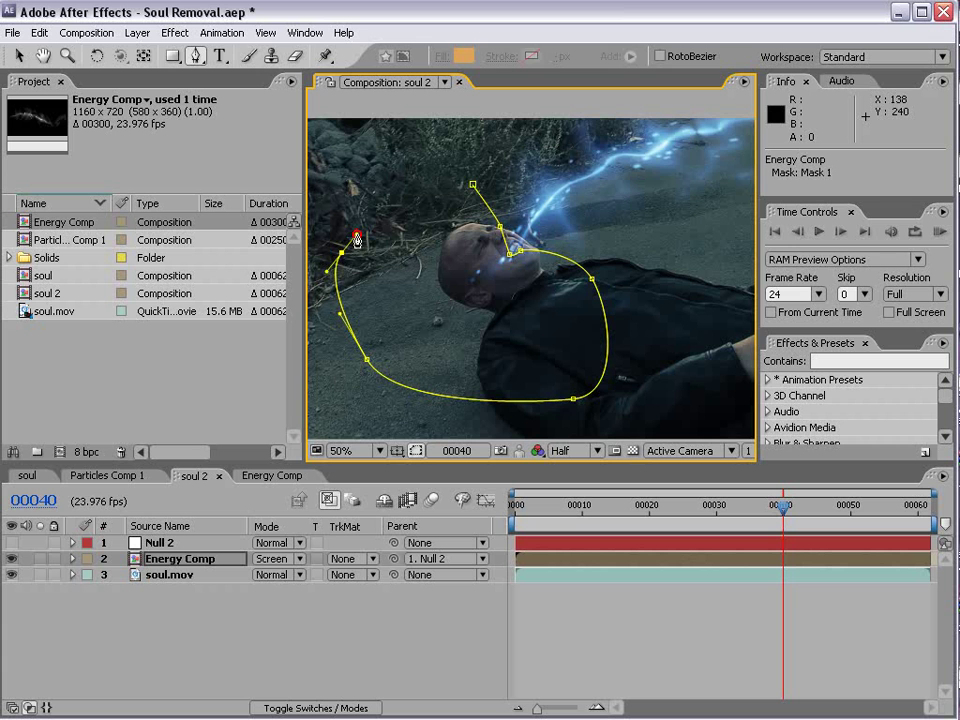
{"action": "left_click", "coordinate": [473, 187]}
Set the Energy Comp mask's mode to Subtract and its feather to 5 pixels
{"action": "key", "text": "m"}
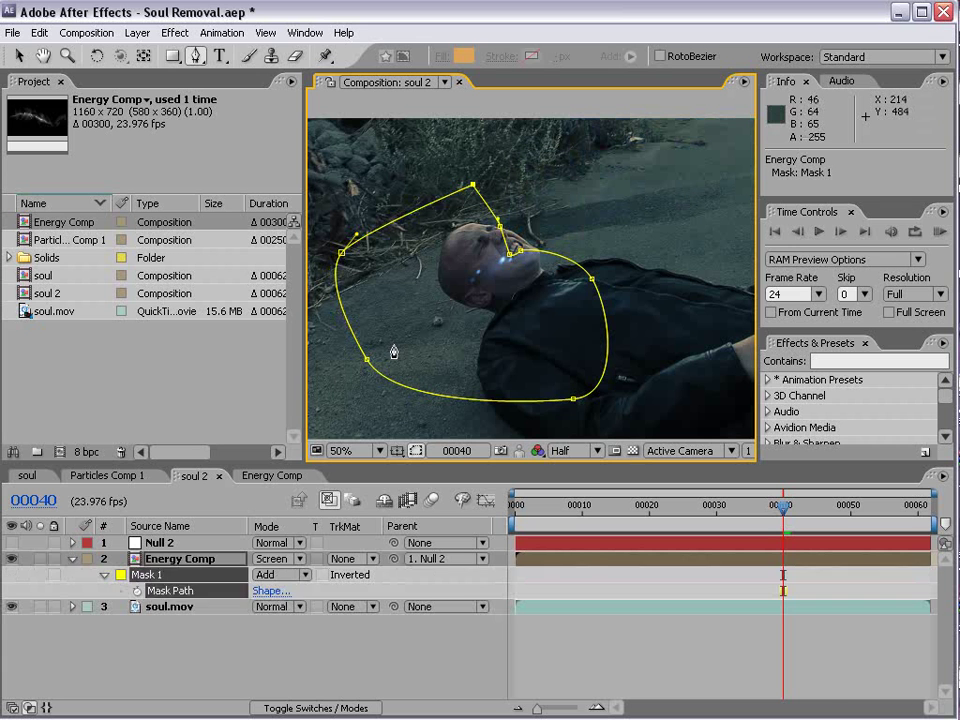
{"action": "key", "text": "v"}
{"action": "left_click", "coordinate": [288, 580]}
{"action": "left_click", "coordinate": [296, 590]}
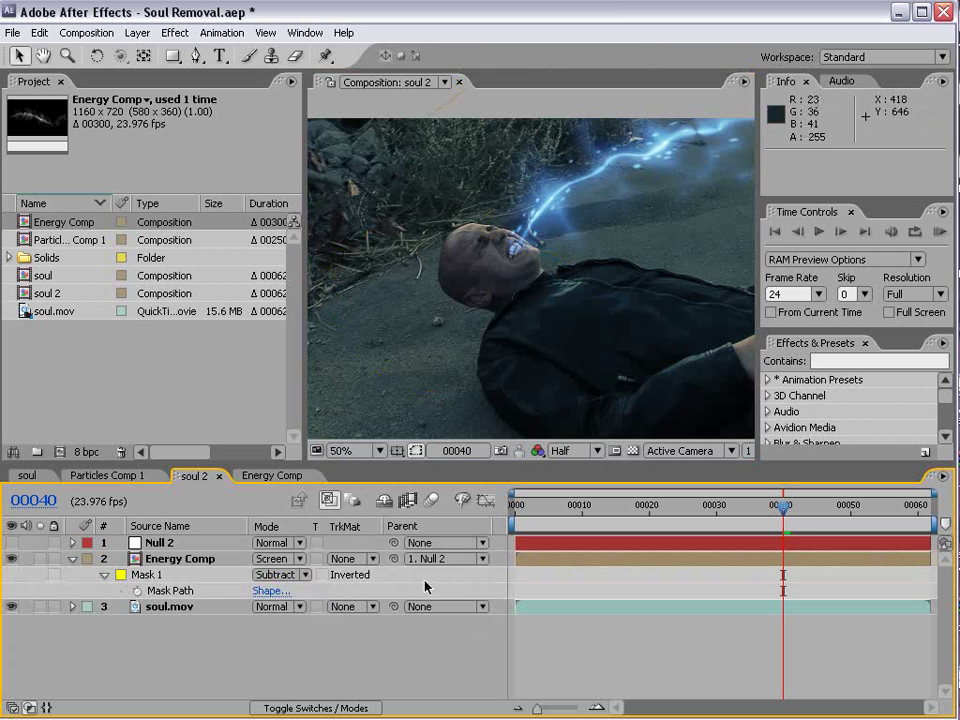
{"action": "key", "text": "period"}
{"action": "key", "text": "f"}
{"action": "left_click", "coordinate": [299, 591]}
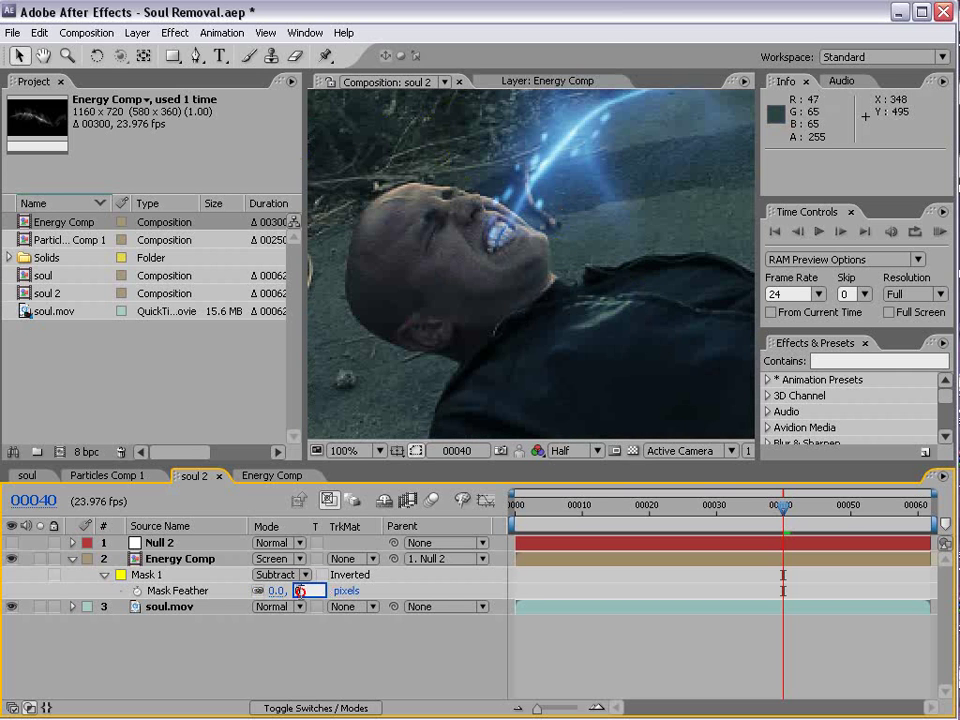
{"action": "type", "text": "5"}
{"action": "key", "text": "Return"}
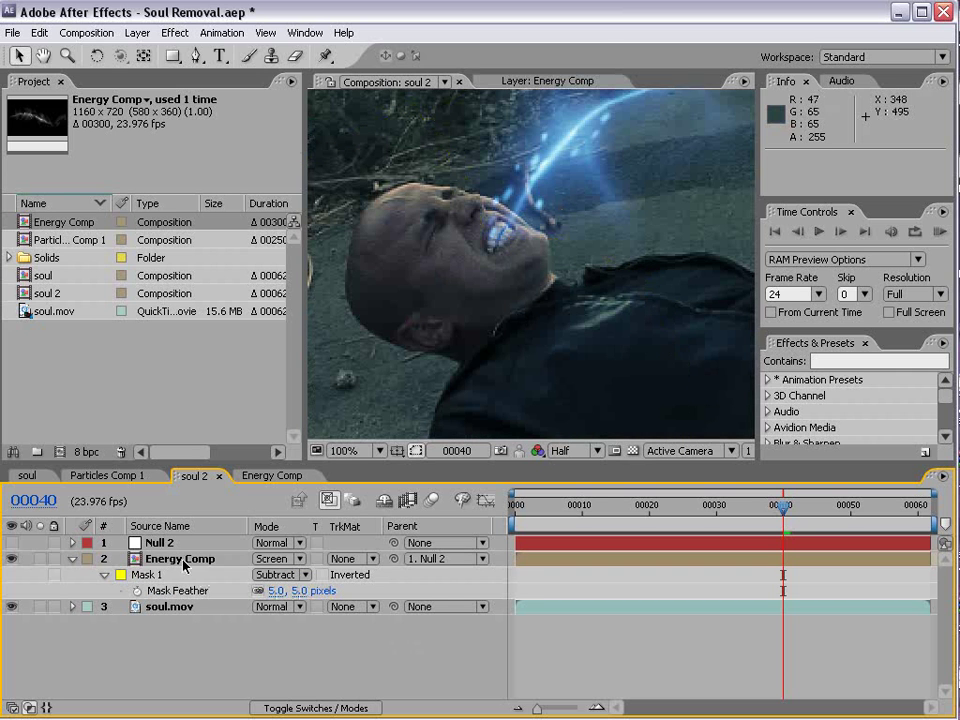
Keyframe the mask path at frame 40 and reposition the mask to fit the mouth at frames 61 and 15
{"action": "left_click", "coordinate": [182, 560]}
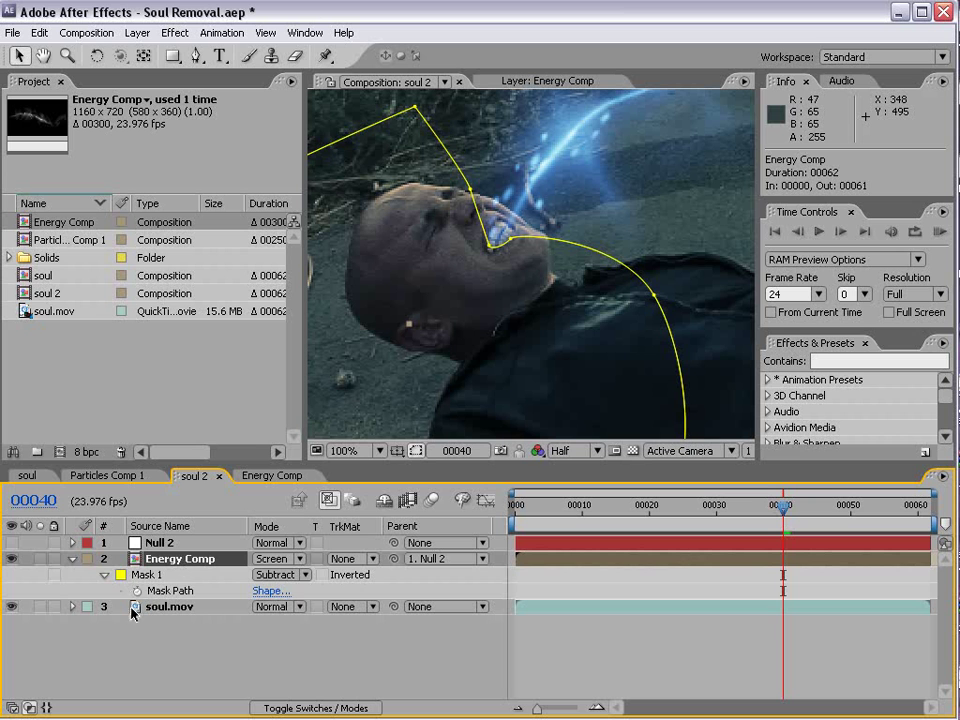
{"action": "left_click", "coordinate": [103, 575]}
{"action": "left_click", "coordinate": [137, 591]}
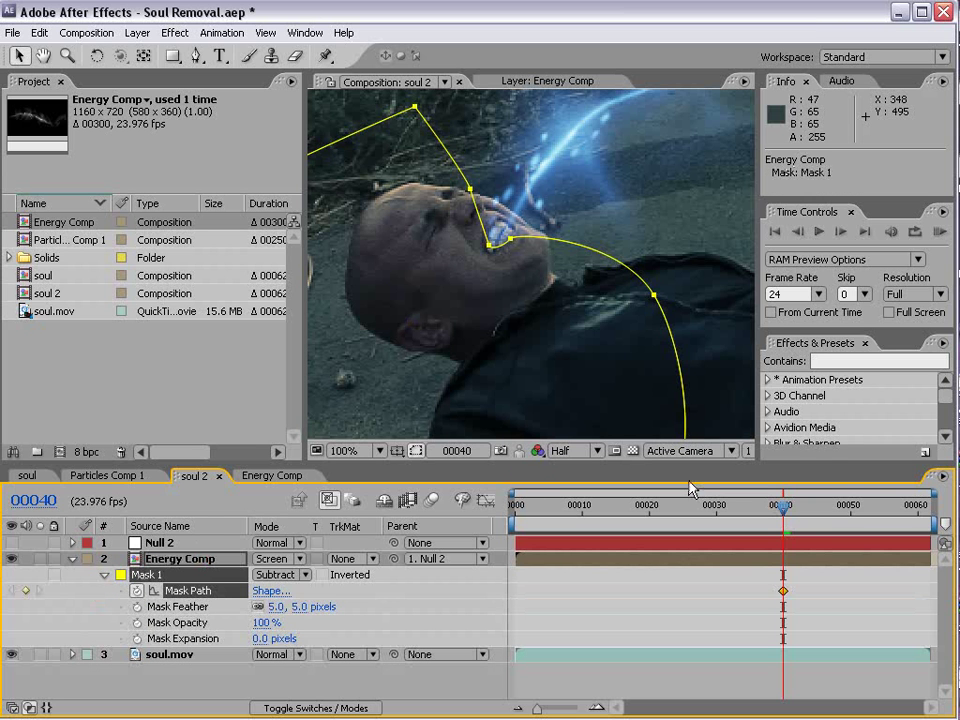
{"action": "left_click_drag", "start_coordinate": [785, 506], "coordinate": [940, 520]}
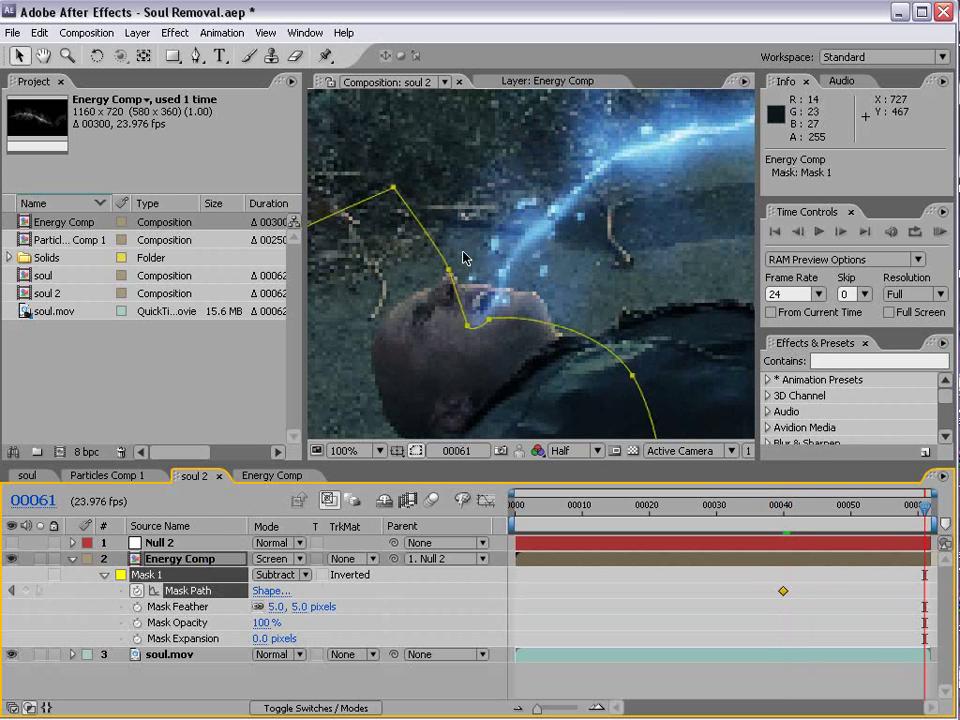
{"action": "left_click_drag", "start_coordinate": [495, 326], "coordinate": [497, 305]}
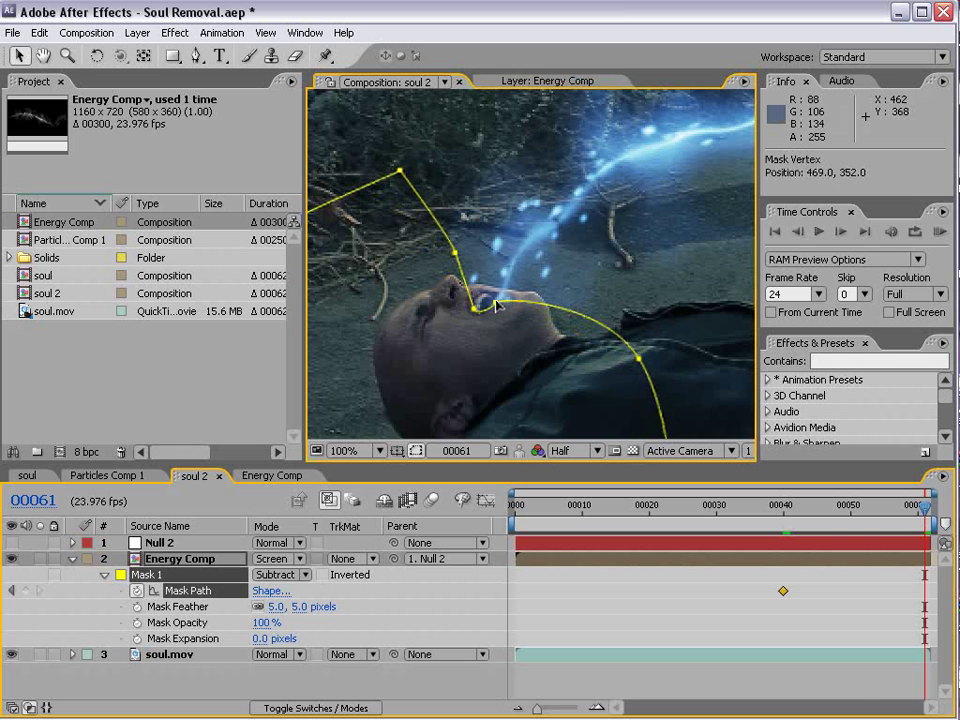
{"action": "left_click_drag", "start_coordinate": [866, 510], "coordinate": [615, 527]}
{"action": "left_click_drag", "start_coordinate": [443, 238], "coordinate": [450, 235]}
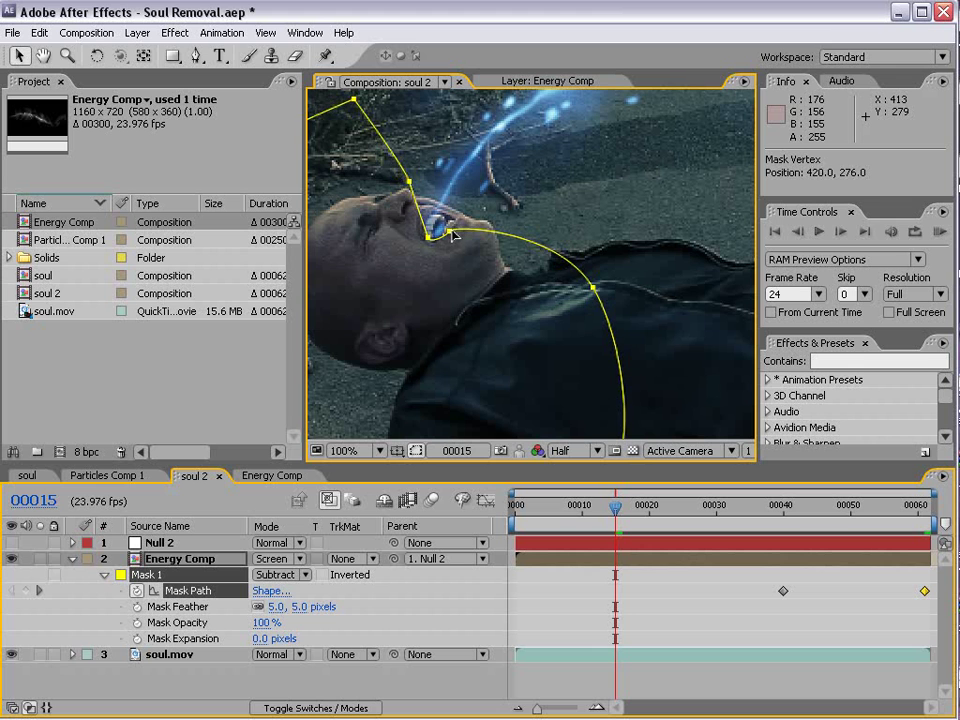
Scrub from the start of the shot to frame 51 to check how the animated mask follows the mouth
{"action": "left_click", "coordinate": [556, 522]}
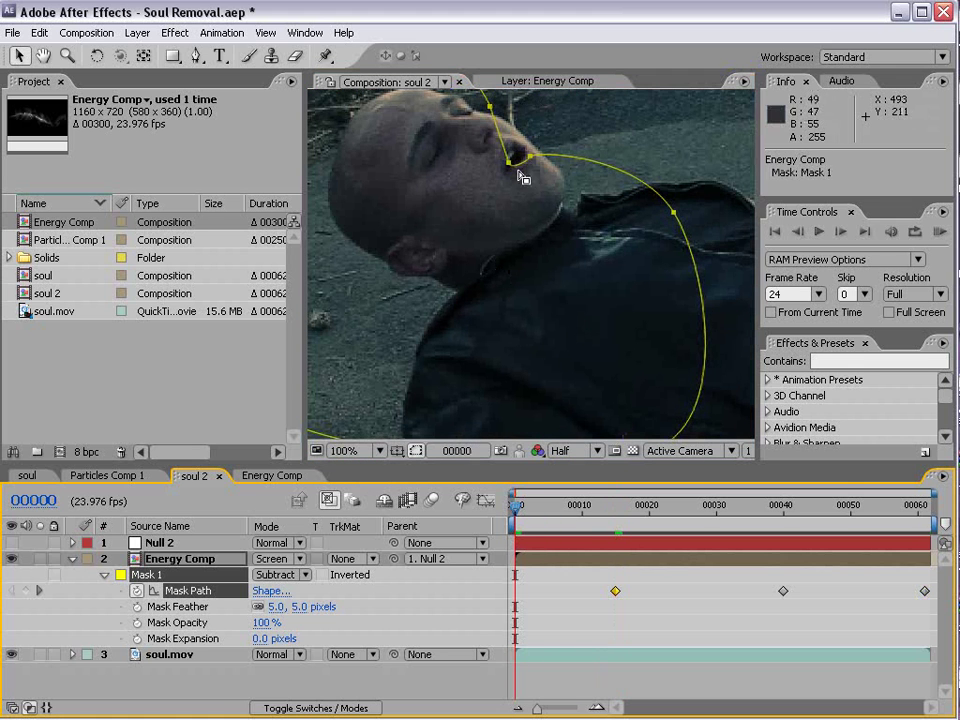
{"action": "left_click", "coordinate": [558, 512]}
{"action": "left_click_drag", "start_coordinate": [558, 512], "coordinate": [603, 511]}
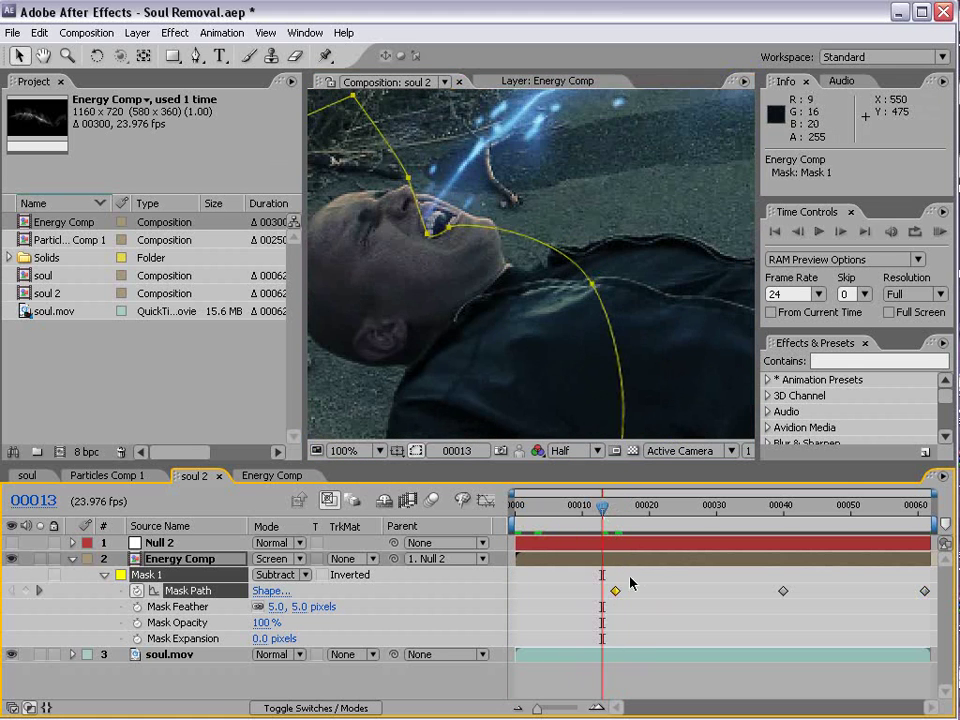
{"action": "left_click", "coordinate": [608, 686]}
{"action": "scroll", "coordinate": [475, 260], "scroll_direction": "down", "scroll_amount": 2}
{"action": "left_click_drag", "start_coordinate": [563, 253], "coordinate": [563, 285]}
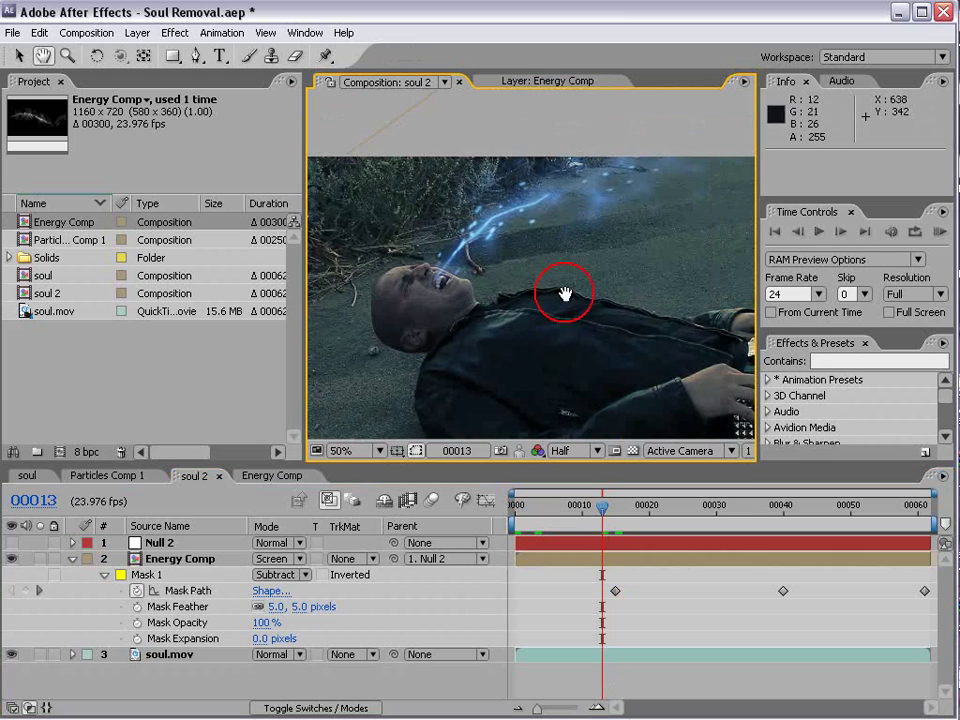
{"action": "left_click", "coordinate": [611, 513]}
{"action": "left_click_drag", "start_coordinate": [611, 513], "coordinate": [857, 513]}
Duplicate the Energy Comp layer without its mask, and rotate and move the copy so its stream rises from one eye
{"action": "left_click", "coordinate": [104, 556]}
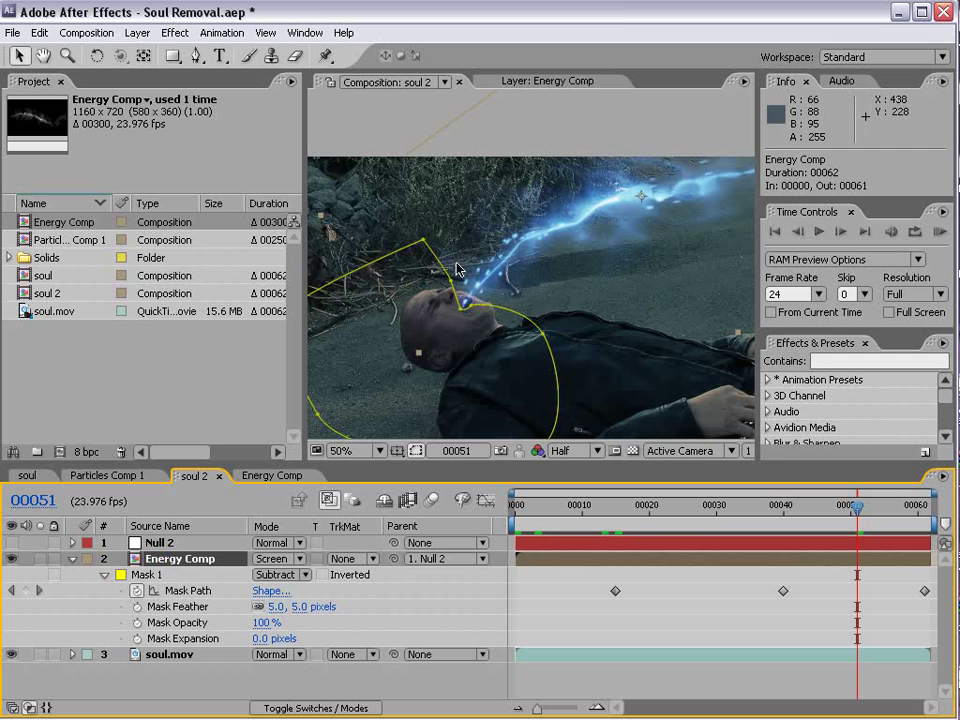
{"action": "key", "text": "ctrl+d"}
{"action": "key", "text": "comma"}
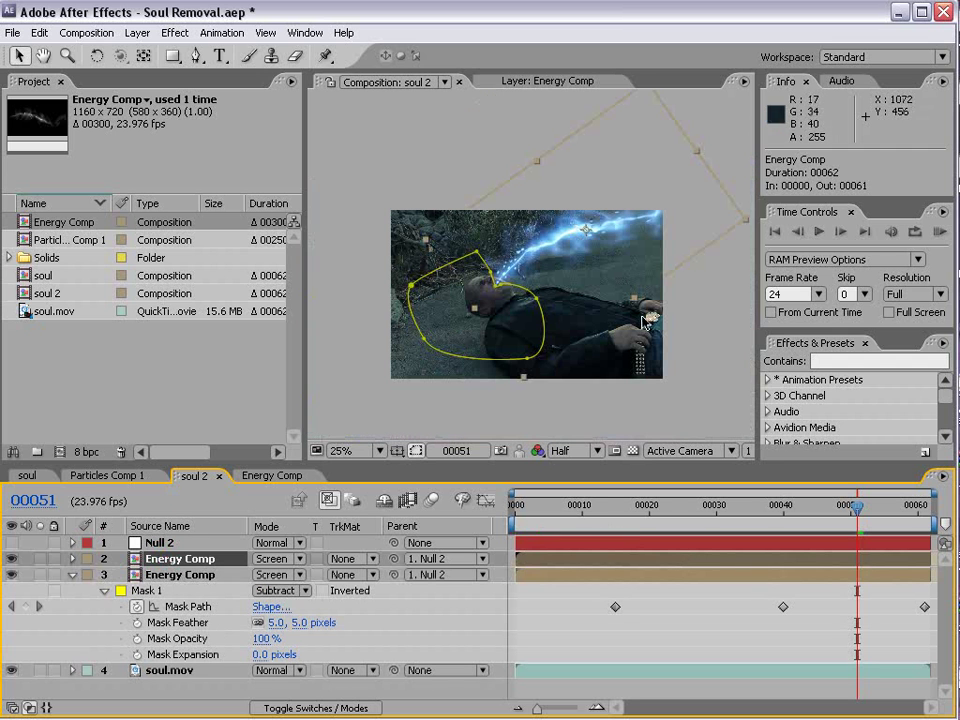
{"action": "left_click_drag", "start_coordinate": [635, 301], "coordinate": [518, 203]}
{"action": "key", "text": "w"}
{"action": "key", "text": "v"}
{"action": "key", "text": "period"}
{"action": "key", "text": "period"}
{"action": "left_click_drag", "start_coordinate": [362, 282], "coordinate": [407, 239]}
Duplicate the eye stream layer, and rotate and move the new copy to 217, -401 for the other eye
{"action": "key", "text": "ctrl+d"}
{"action": "key", "text": "w"}
{"action": "key", "text": "v"}
{"action": "key", "text": "comma"}
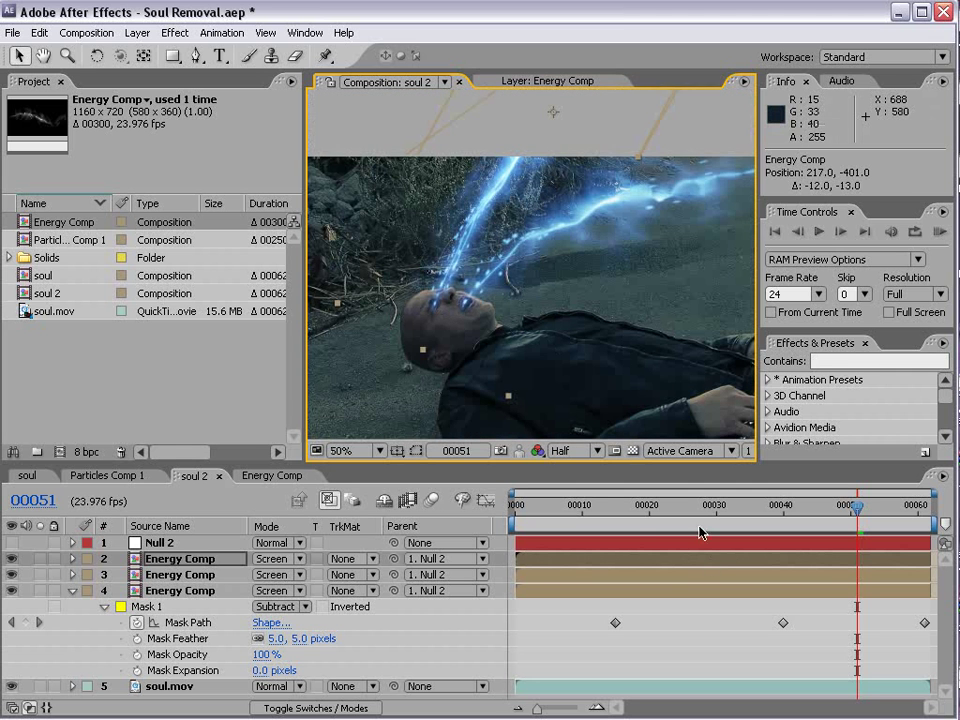
Shift the two eye stream layers to start at frames -32 and -53, and extend both to end at frame 61
{"action": "left_click_drag", "start_coordinate": [880, 580], "coordinate": [671, 576]}
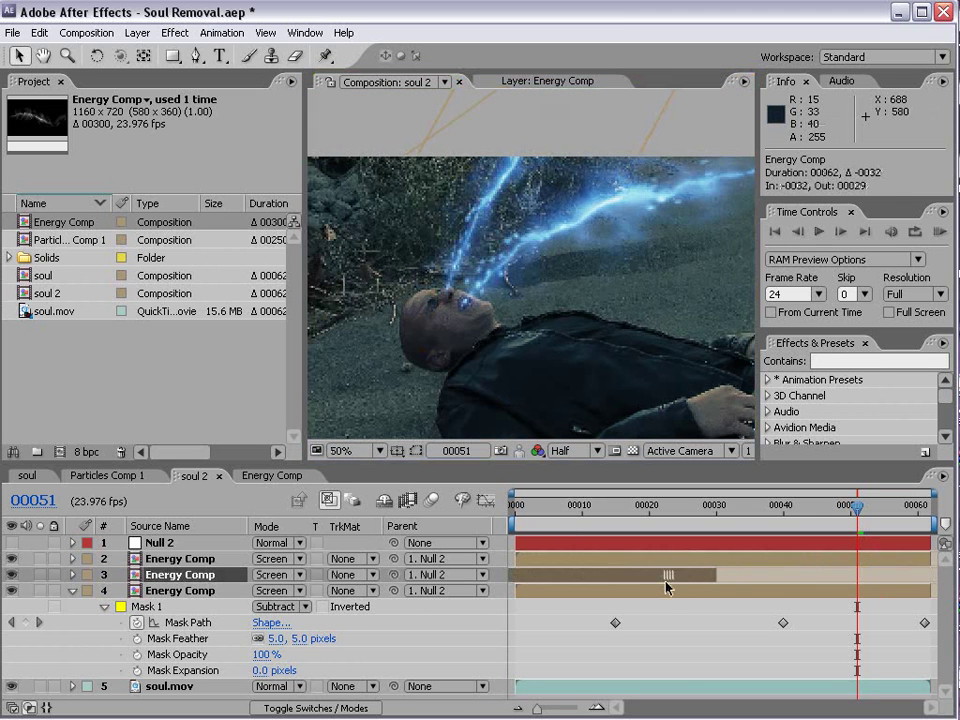
{"action": "left_click_drag", "start_coordinate": [850, 557], "coordinate": [495, 558]}
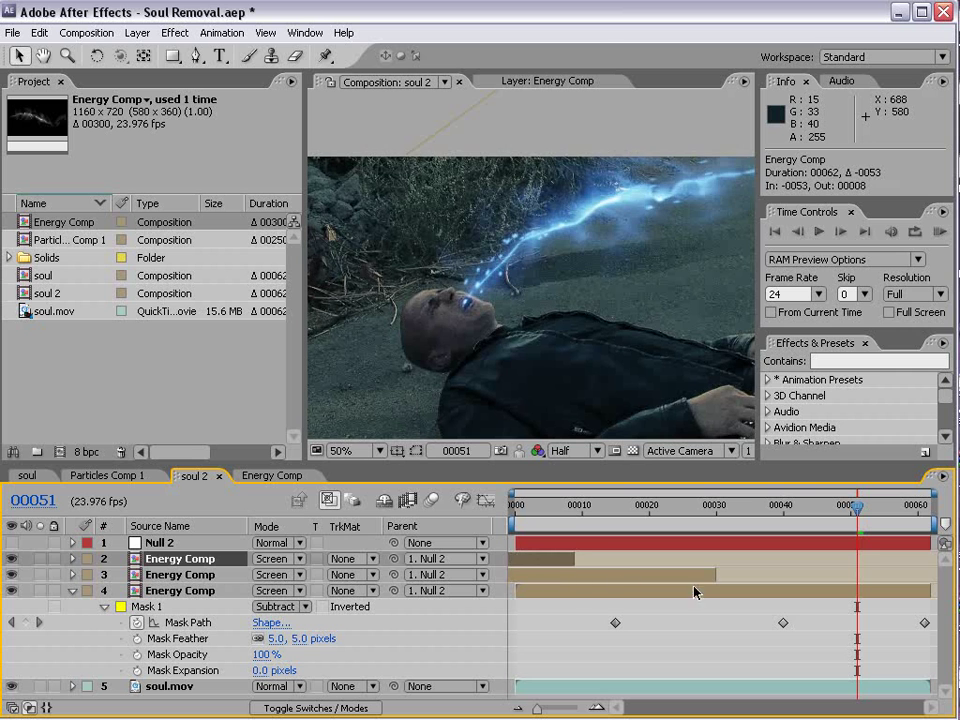
{"action": "left_click_drag", "start_coordinate": [722, 573], "coordinate": [945, 585]}
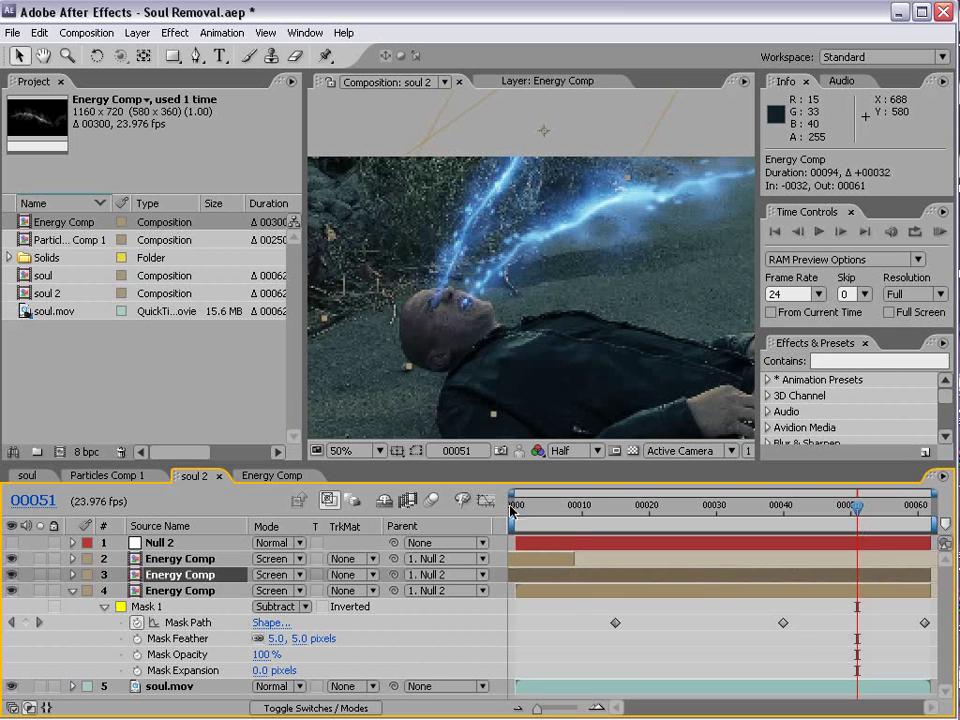
{"action": "left_click_drag", "start_coordinate": [579, 561], "coordinate": [930, 560]}
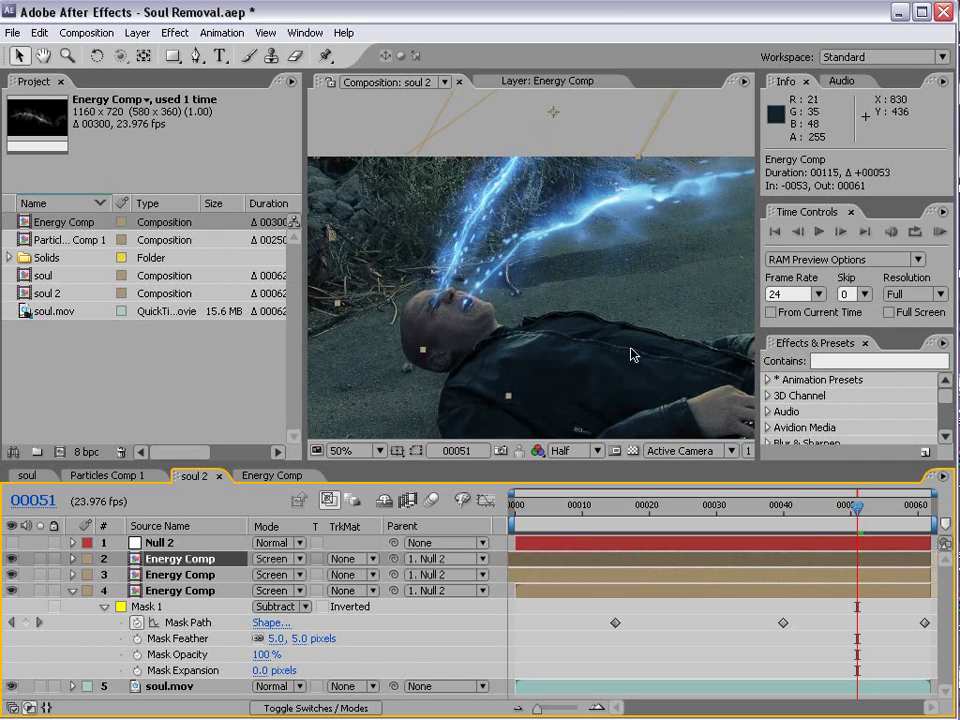
Refine the rotation and position of the eye streams so they spread apart, and collapse the layer properties
{"action": "key", "text": "w"}
{"action": "left_click_drag", "start_coordinate": [526, 134], "coordinate": [520, 189]}
{"action": "key", "text": "v"}
{"action": "key", "text": "w"}
{"action": "left_click_drag", "start_coordinate": [588, 150], "coordinate": [573, 151]}
{"action": "key", "text": "v"}
{"action": "left_click_drag", "start_coordinate": [496, 170], "coordinate": [508, 186]}
{"action": "left_click", "coordinate": [662, 670]}
{"action": "key", "text": "u"}
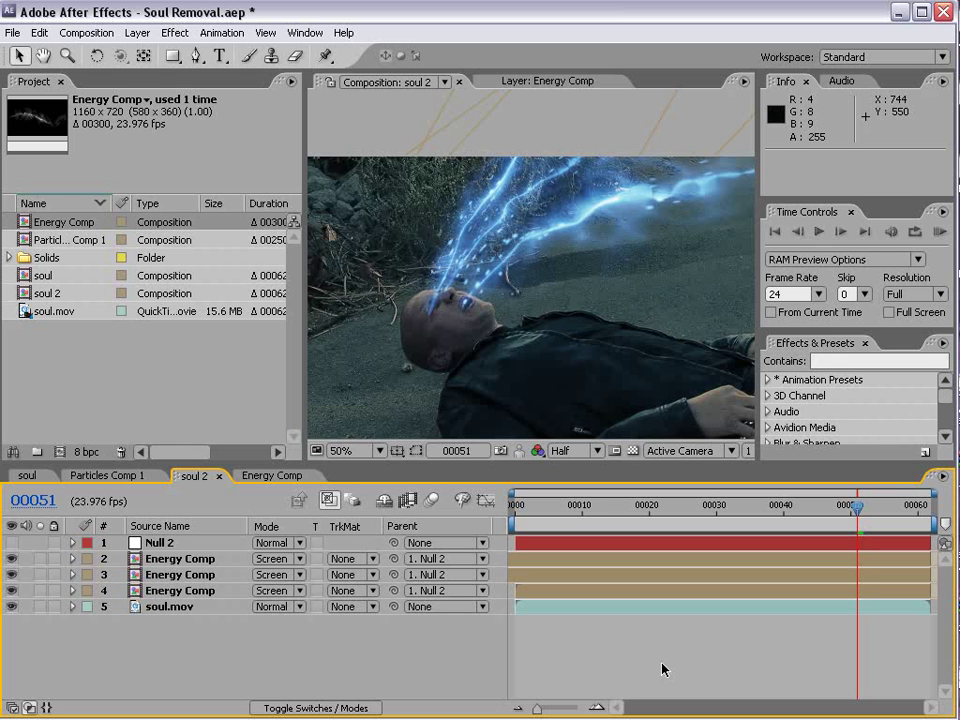
Run a RAM preview of the shot and inspect the three streams at frame 51 in an enlarged view
{"action": "key", "text": "KP_0"}
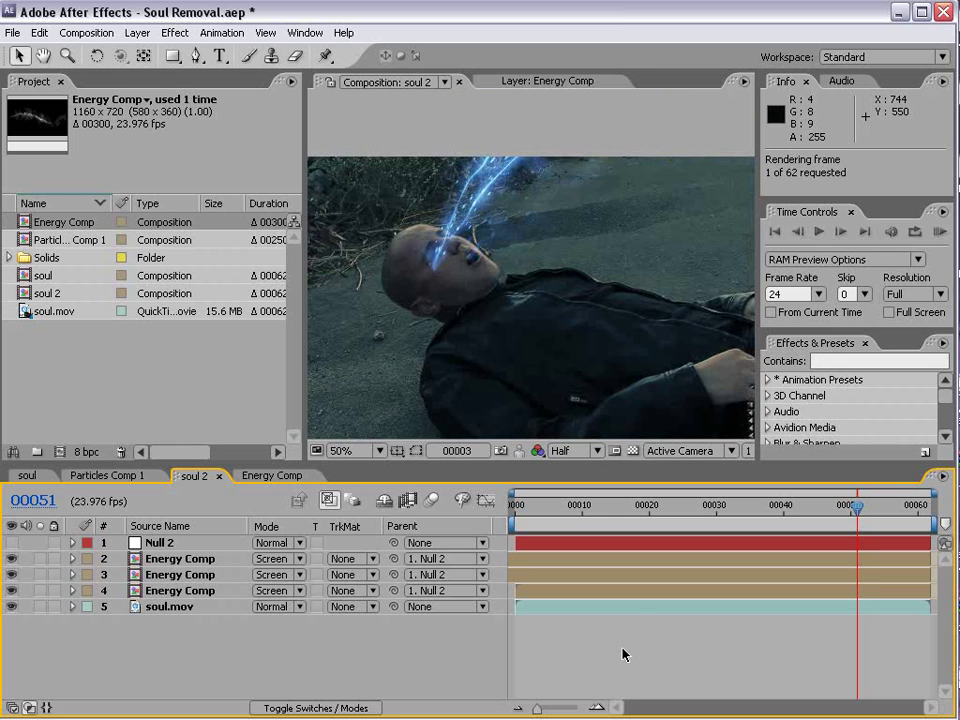
{"action": "key", "text": "grave"}
{"action": "key", "text": "slash"}
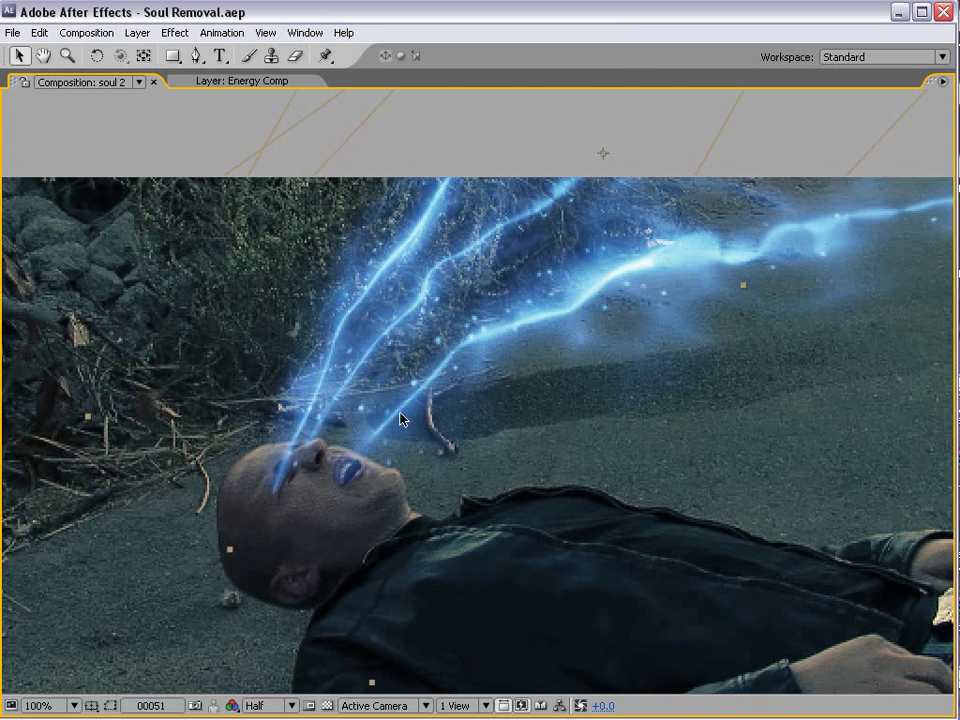
{"action": "key", "text": "grave"}
{"action": "key", "text": "comma"}
Apply the Tint effect to the topmost Energy Comp layer with Amount to Tint at 50%
{"action": "left_click", "coordinate": [175, 33]}
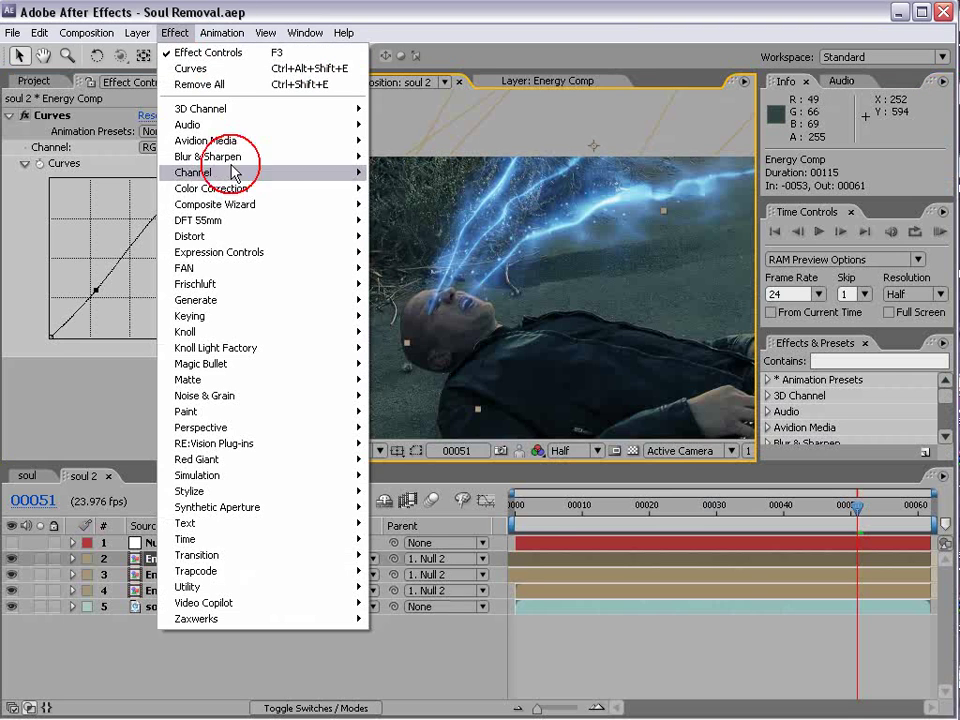
{"action": "mouse_move", "coordinate": [215, 188]}
{"action": "left_click", "coordinate": [446, 604]}
{"action": "left_click", "coordinate": [146, 429]}
{"action": "type", "text": "50"}
{"action": "key", "text": "Return"}
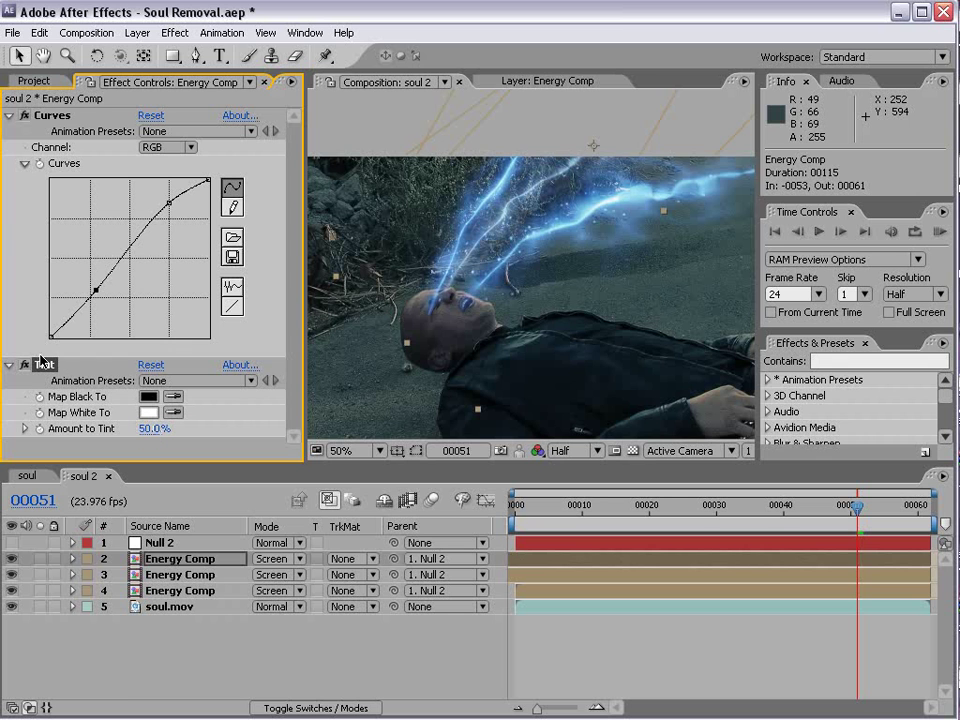
Copy the Tint effect onto the other two Energy Comp layers
{"action": "left_click", "coordinate": [163, 575]}
{"action": "left_click", "coordinate": [171, 589], "text": "shift"}
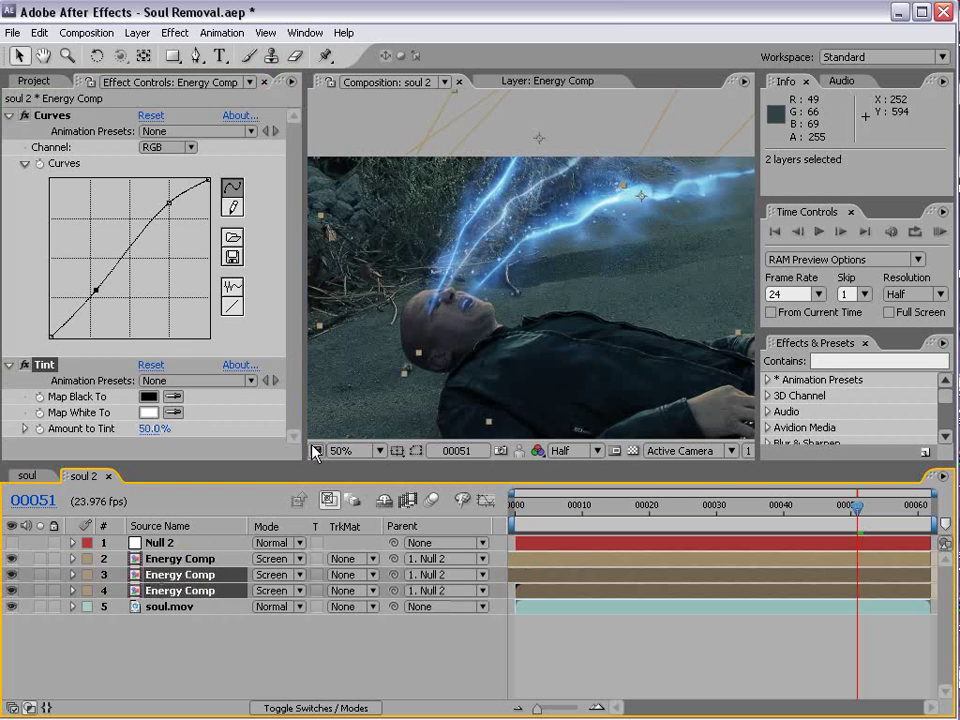
{"action": "left_click", "coordinate": [621, 658]}
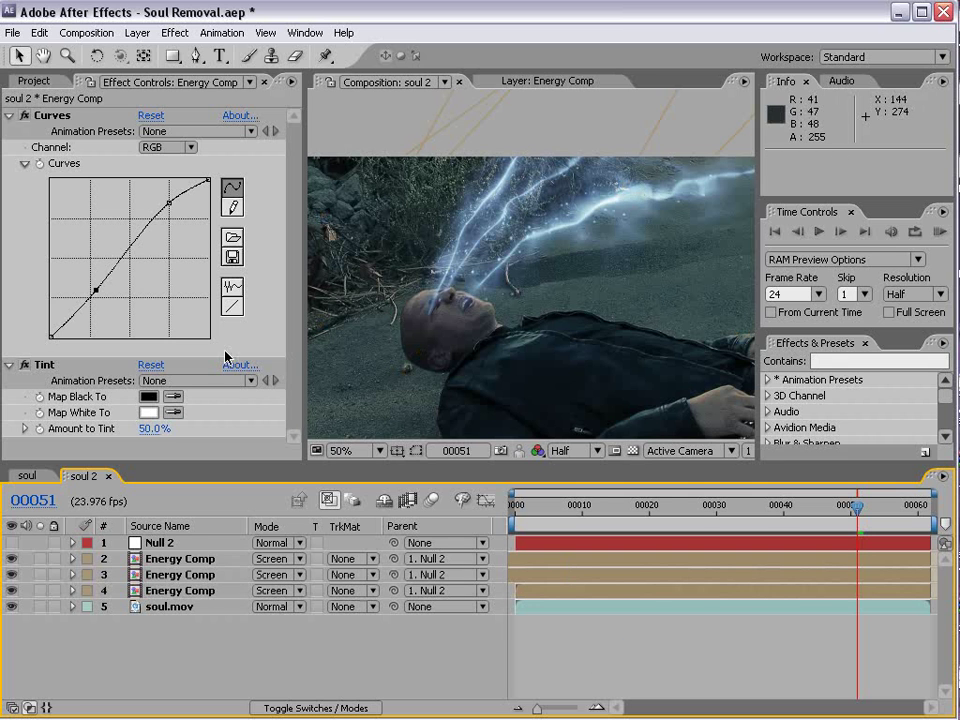
Hide the three Energy Comp layers and duplicate the soul.mov layer
{"action": "left_click_drag", "start_coordinate": [12, 590], "coordinate": [12, 558]}
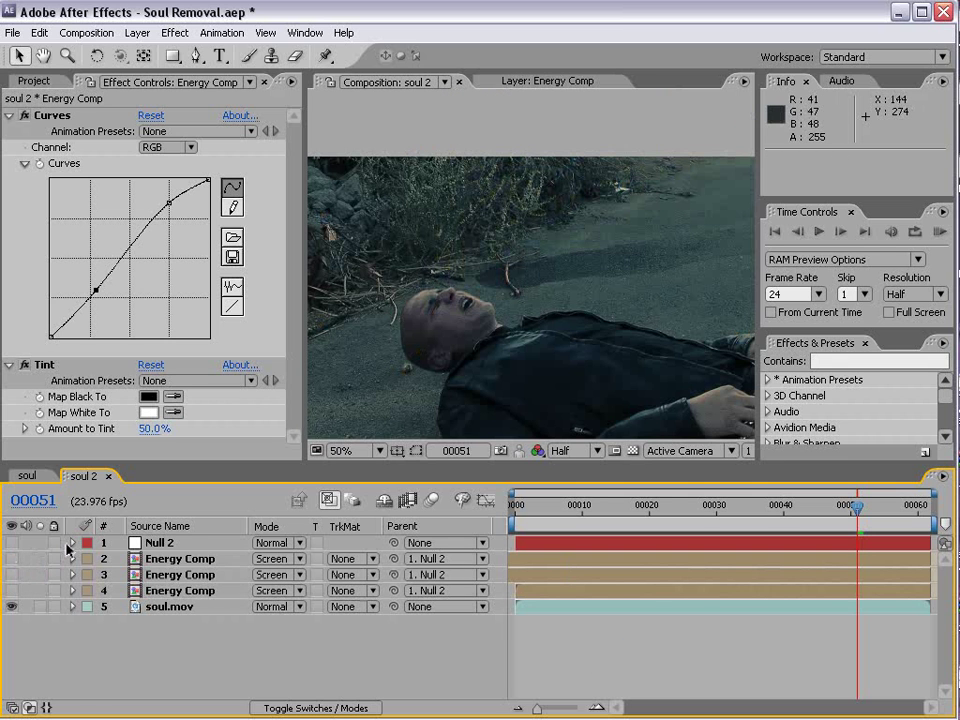
{"action": "left_click", "coordinate": [178, 607]}
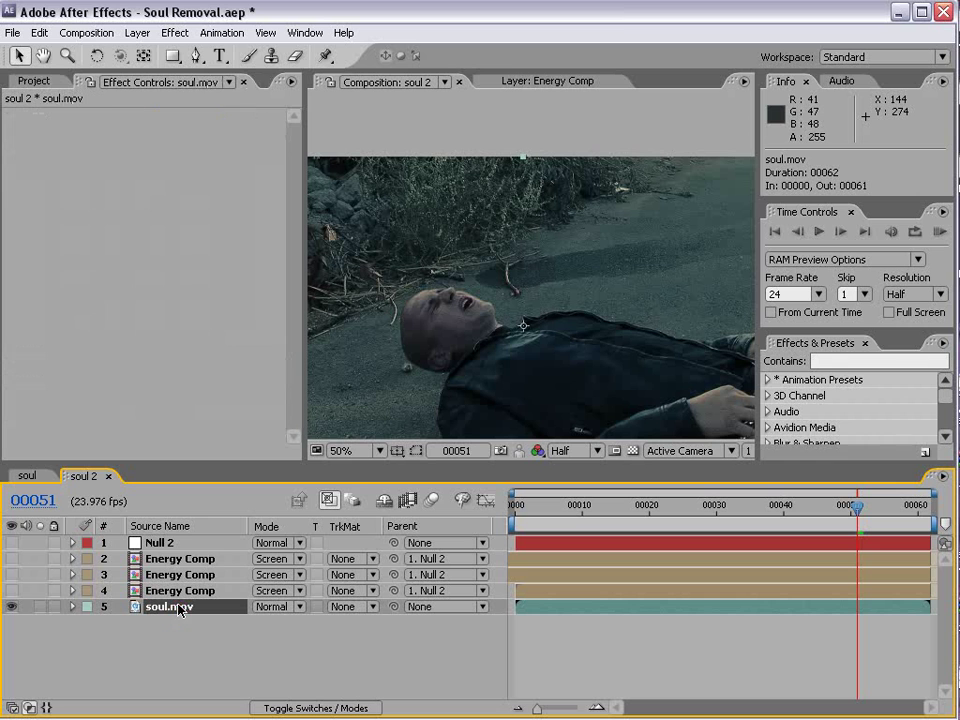
{"action": "left_click", "coordinate": [180, 588]}
{"action": "left_click", "coordinate": [171, 607]}
{"action": "key", "text": "ctrl+d"}
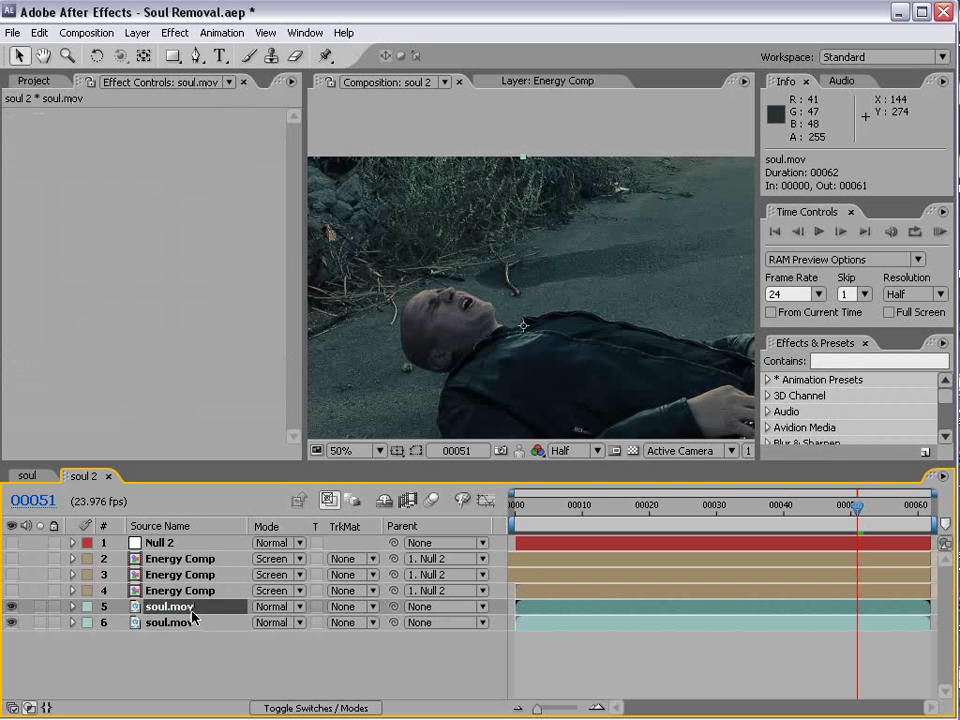
Apply the Liquify effect to the upper soul.mov layer
{"action": "left_click", "coordinate": [174, 33]}
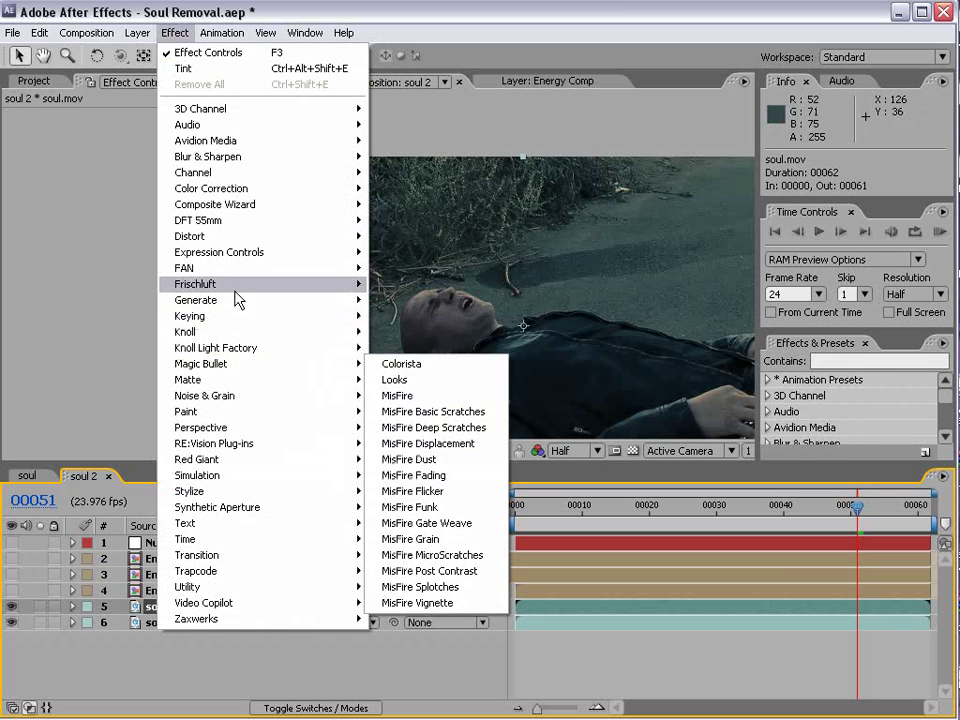
{"action": "mouse_move", "coordinate": [240, 236]}
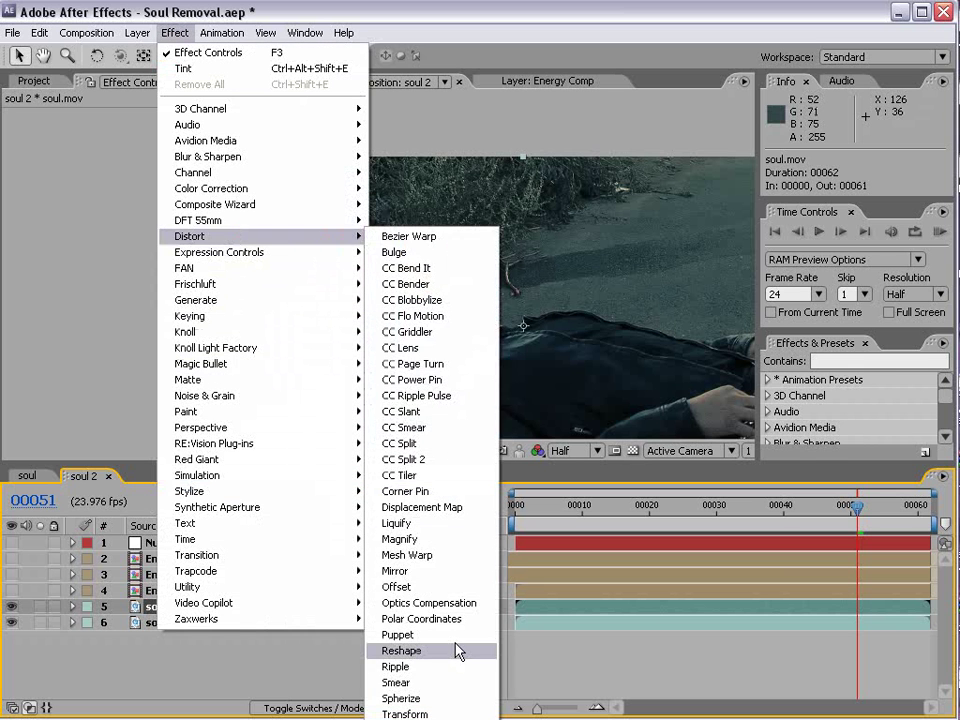
{"action": "left_click", "coordinate": [431, 523]}
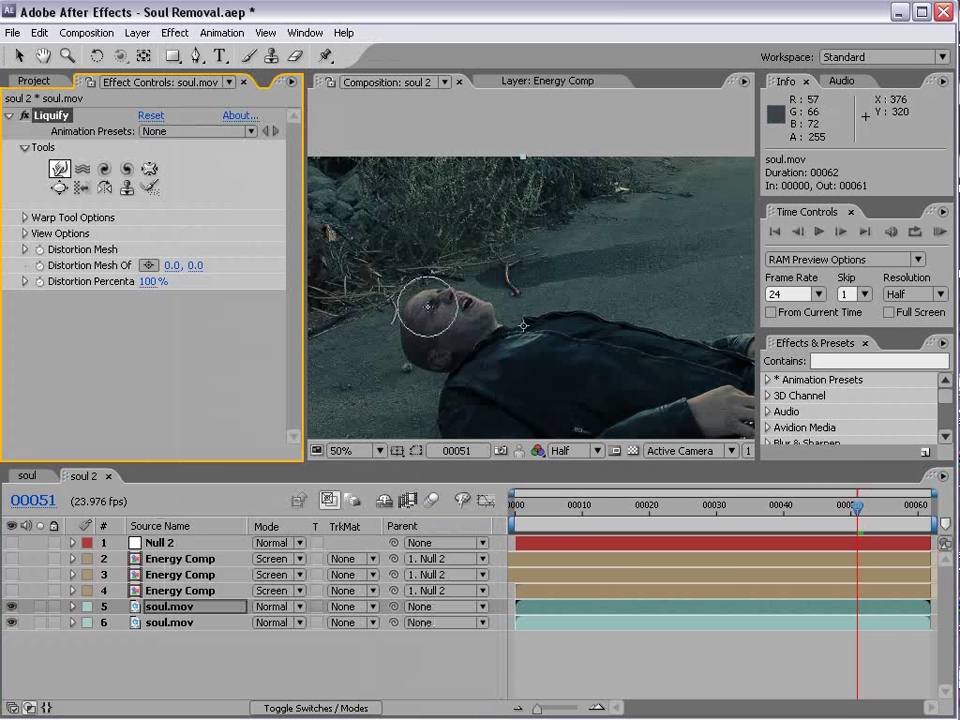
Set up Liquify's Warp tool with a brush size of 30 and a brush pressure of 72 for the man's head
{"action": "scroll", "coordinate": [430, 315], "scroll_direction": "up", "scroll_amount": 2}
{"action": "key", "text": "h"}
{"action": "left_click_drag", "start_coordinate": [430, 318], "coordinate": [547, 257]}
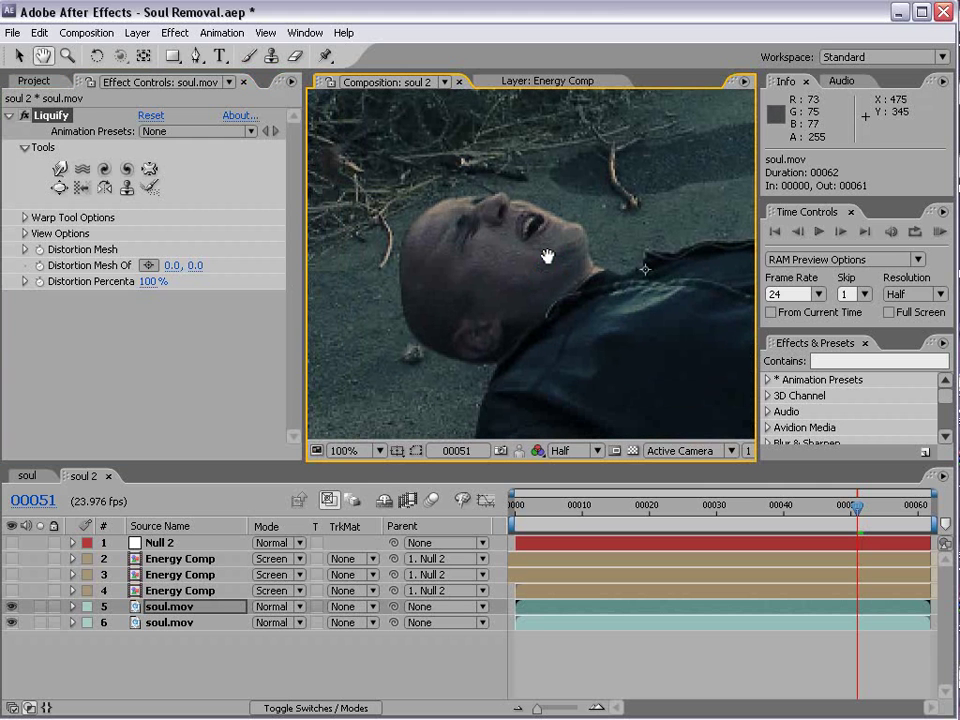
{"action": "left_click", "coordinate": [59, 170]}
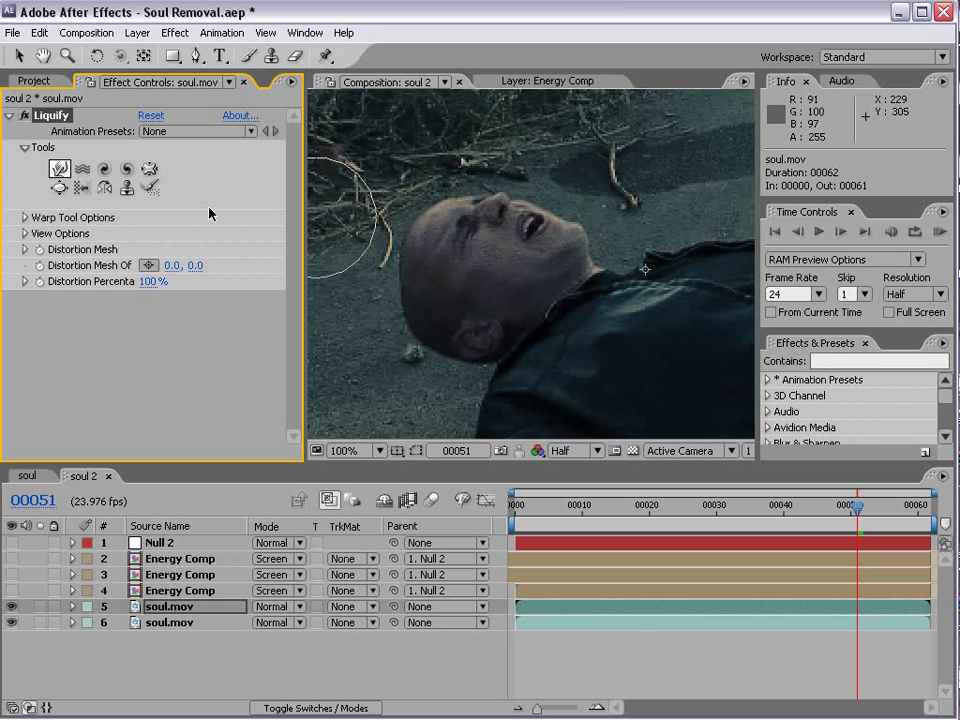
{"action": "left_click", "coordinate": [21, 217]}
{"action": "mouse_move", "coordinate": [145, 233]}
{"action": "left_mouse_down"}
{"action": "mouse_move", "coordinate": [120, 244]}
{"action": "mouse_move", "coordinate": [350, 249]}
{"action": "left_mouse_up"}
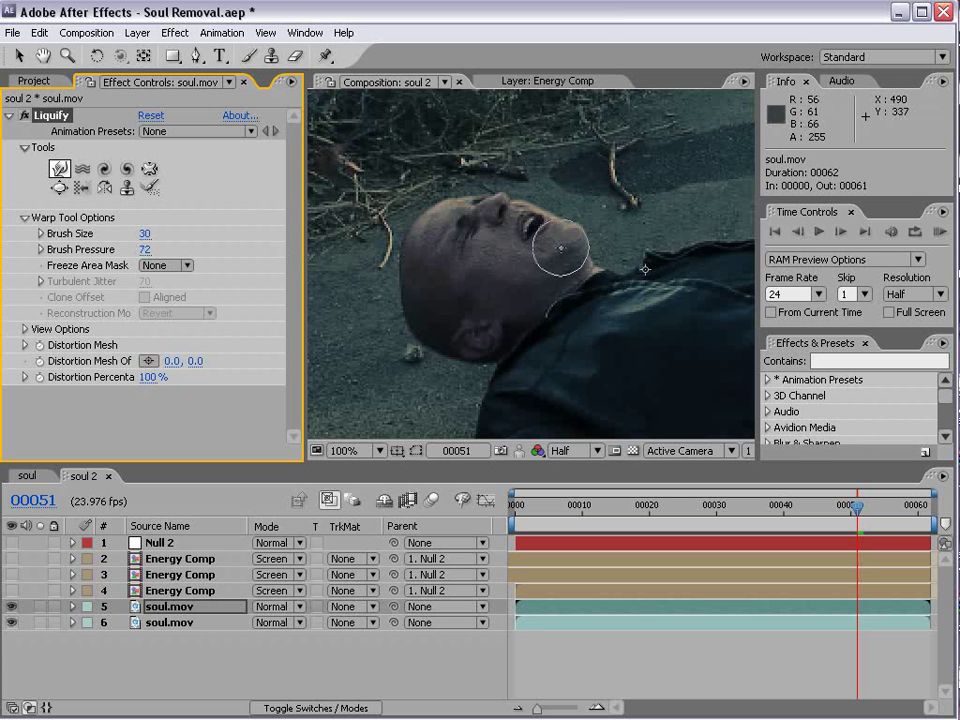
Warp the man's chin, mouth, nose and brow upward into pulled peaks, refining with brush size 15, and save the project
{"action": "left_click", "coordinate": [565, 240]}
{"action": "left_click_drag", "start_coordinate": [500, 233], "coordinate": [536, 163]}
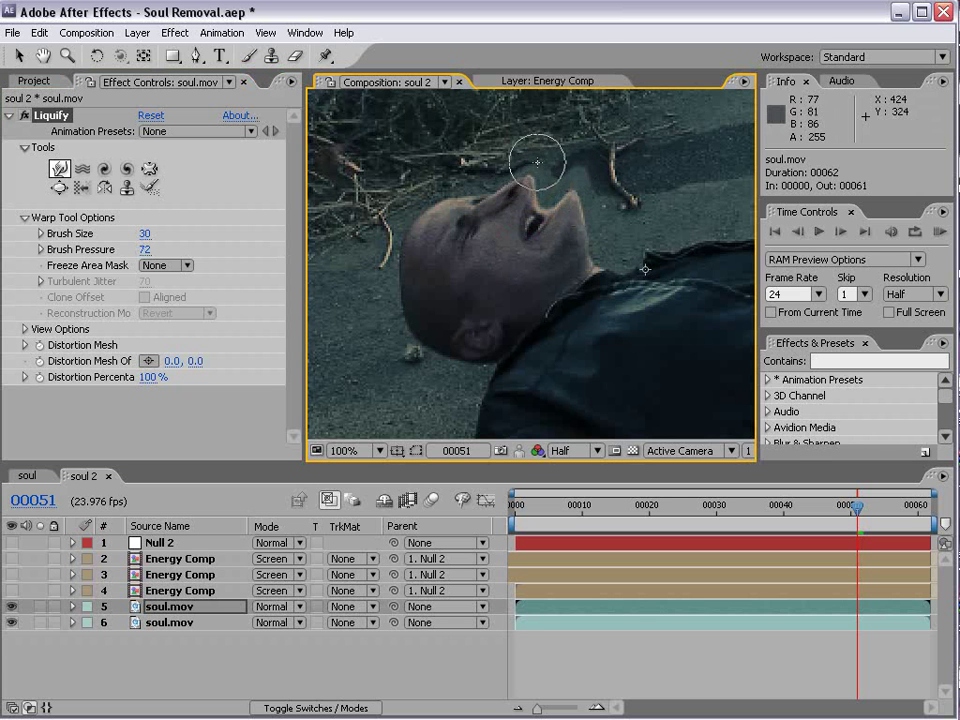
{"action": "left_click_drag", "start_coordinate": [438, 230], "coordinate": [502, 166]}
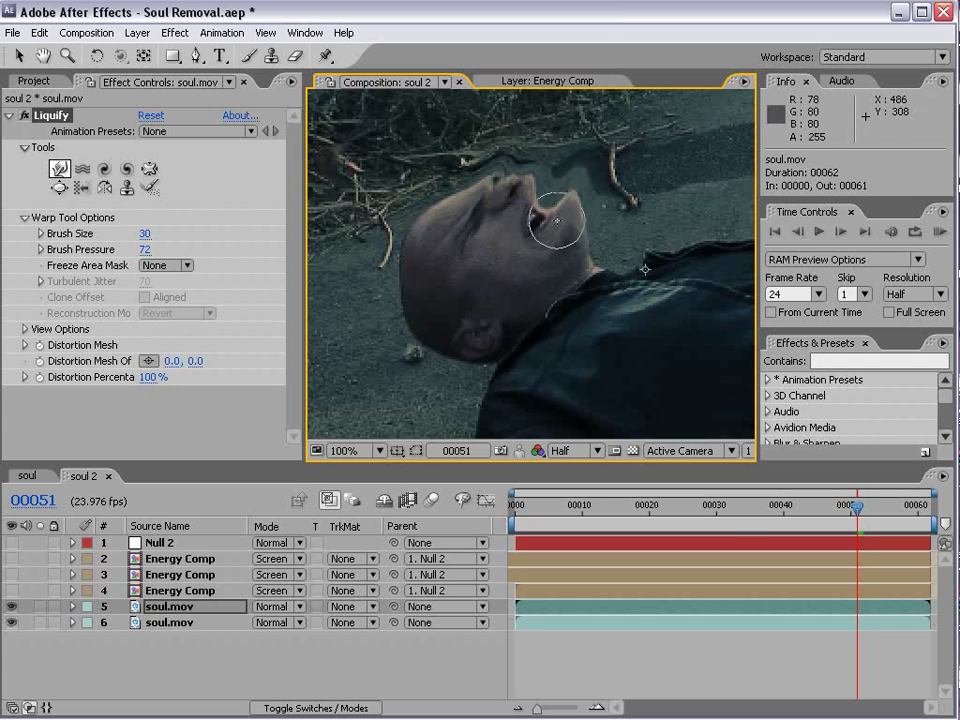
{"action": "left_click_drag", "start_coordinate": [532, 260], "coordinate": [516, 260]}
{"action": "mouse_move", "coordinate": [531, 201]}
{"action": "left_mouse_down"}
{"action": "mouse_move", "coordinate": [554, 183]}
{"action": "mouse_move", "coordinate": [557, 165]}
{"action": "mouse_move", "coordinate": [600, 155]}
{"action": "left_mouse_up"}
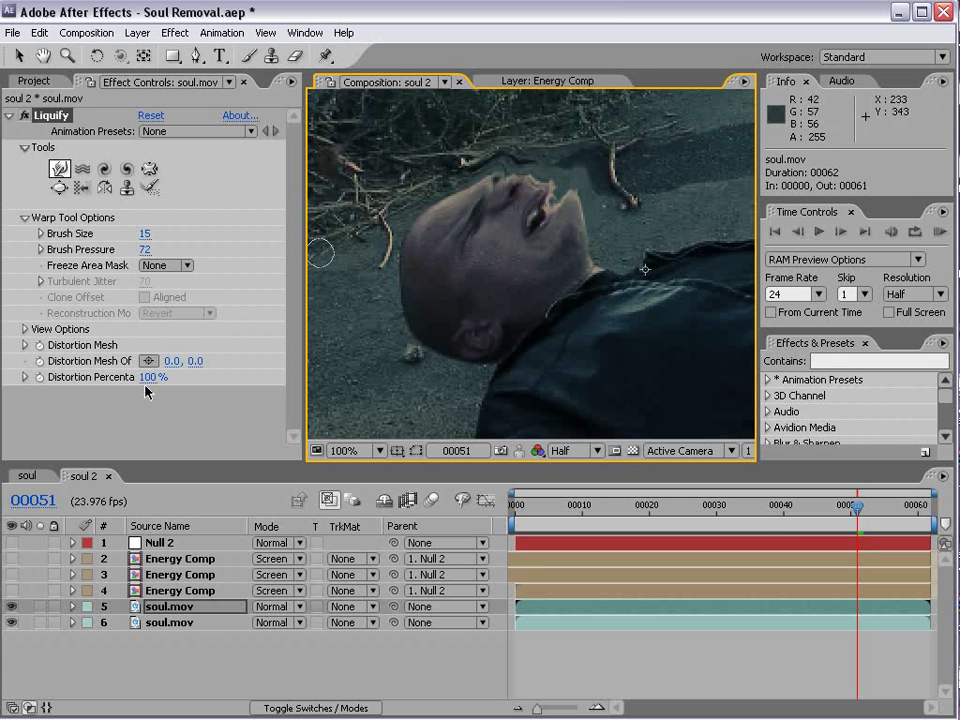
{"action": "key", "text": "ctrl+z"}
{"action": "mouse_move", "coordinate": [440, 228]}
{"action": "left_mouse_down"}
{"action": "mouse_move", "coordinate": [495, 188]}
{"action": "mouse_move", "coordinate": [465, 201]}
{"action": "left_mouse_up"}
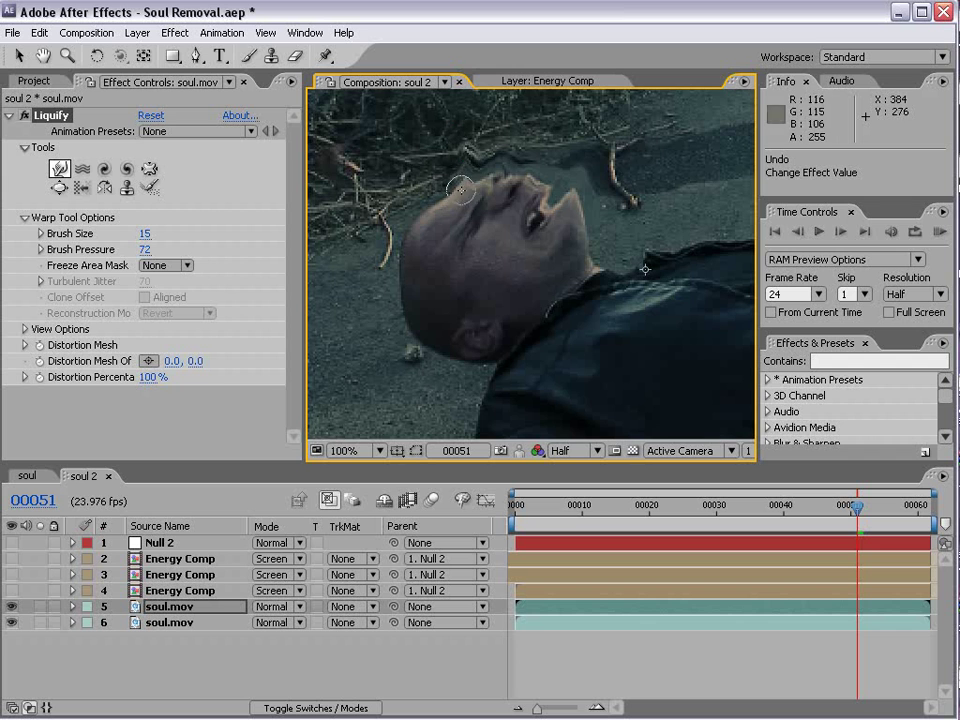
{"action": "key", "text": "ctrl+s"}
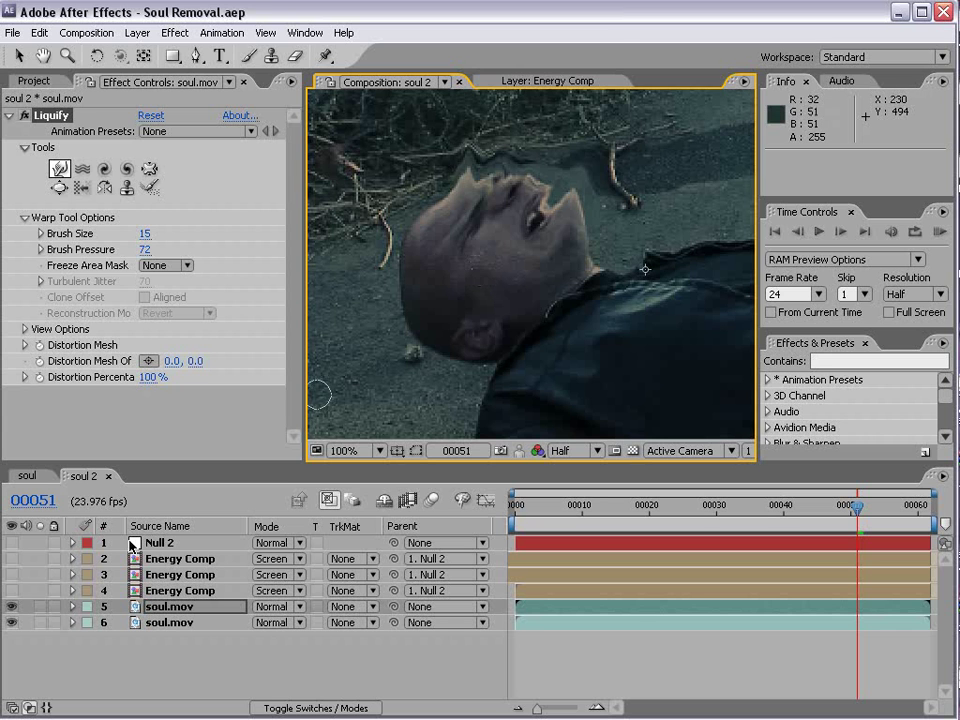
Compare the warped face with the original by toggling the visibility of the two soul.mov layers
{"action": "left_click", "coordinate": [10, 607]}
{"action": "left_click", "coordinate": [10, 607]}
{"action": "left_click", "coordinate": [10, 607]}
{"action": "left_click", "coordinate": [10, 607]}
{"action": "left_click", "coordinate": [10, 607]}
{"action": "left_click", "coordinate": [193, 624]}
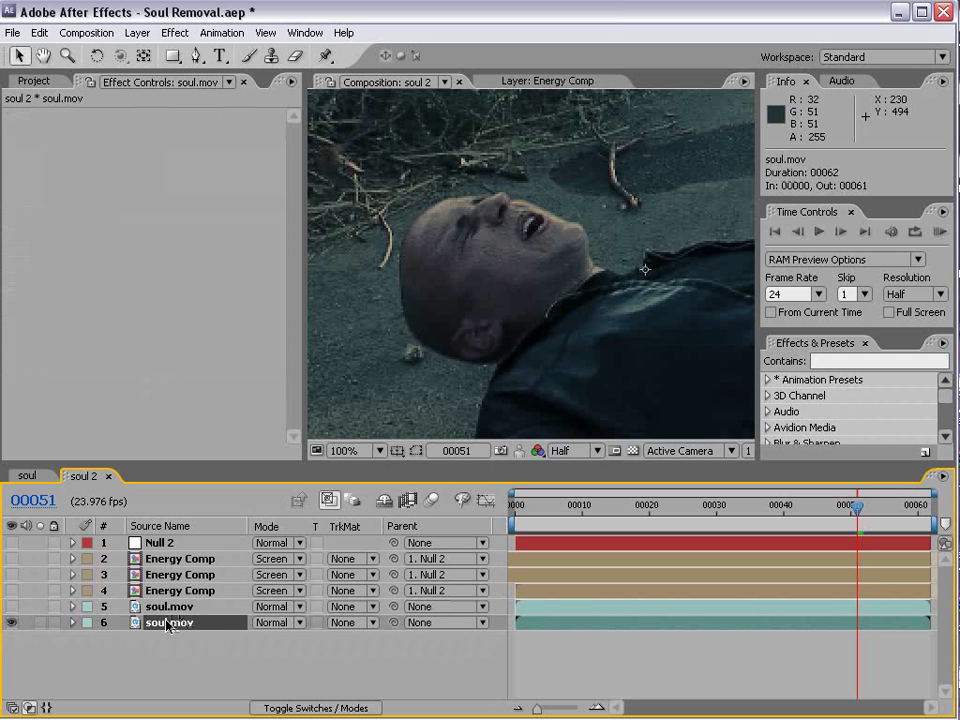
{"action": "scroll", "coordinate": [430, 205], "scroll_direction": "down", "scroll_amount": 2}
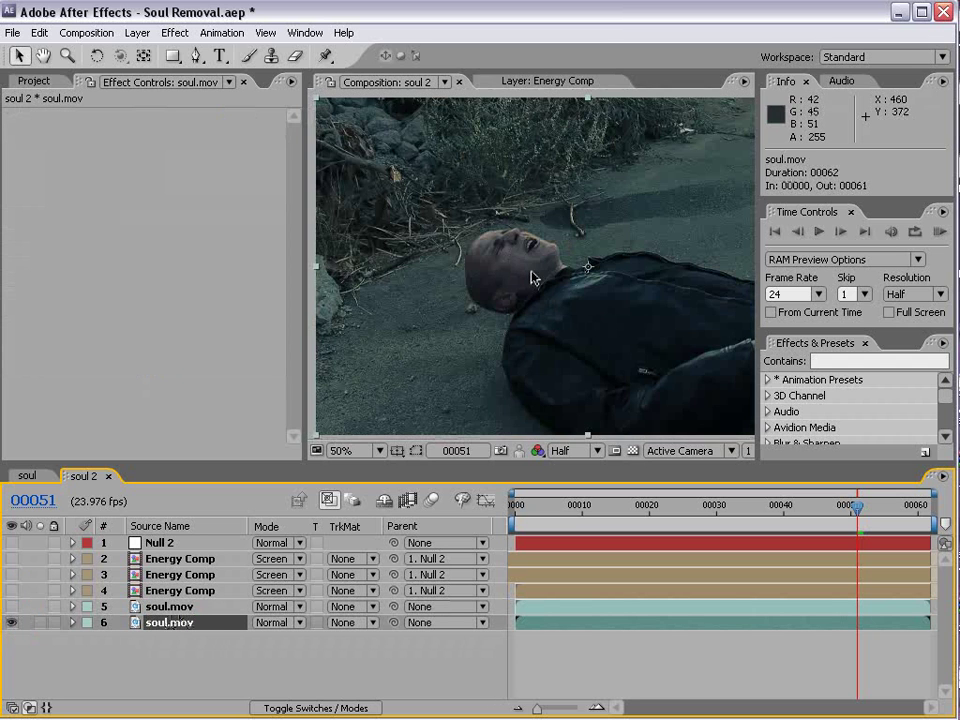
{"action": "scroll", "coordinate": [536, 274], "scroll_direction": "up", "scroll_amount": 2}
{"action": "left_click", "coordinate": [10, 607]}
{"action": "left_click", "coordinate": [200, 607]}
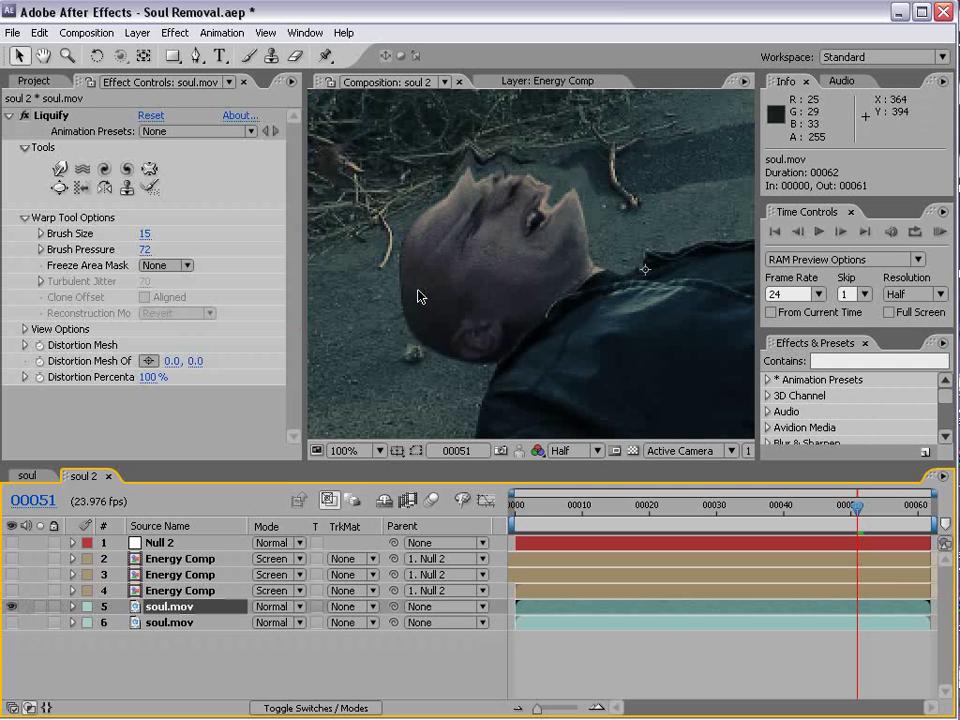
{"action": "left_click", "coordinate": [10, 622]}
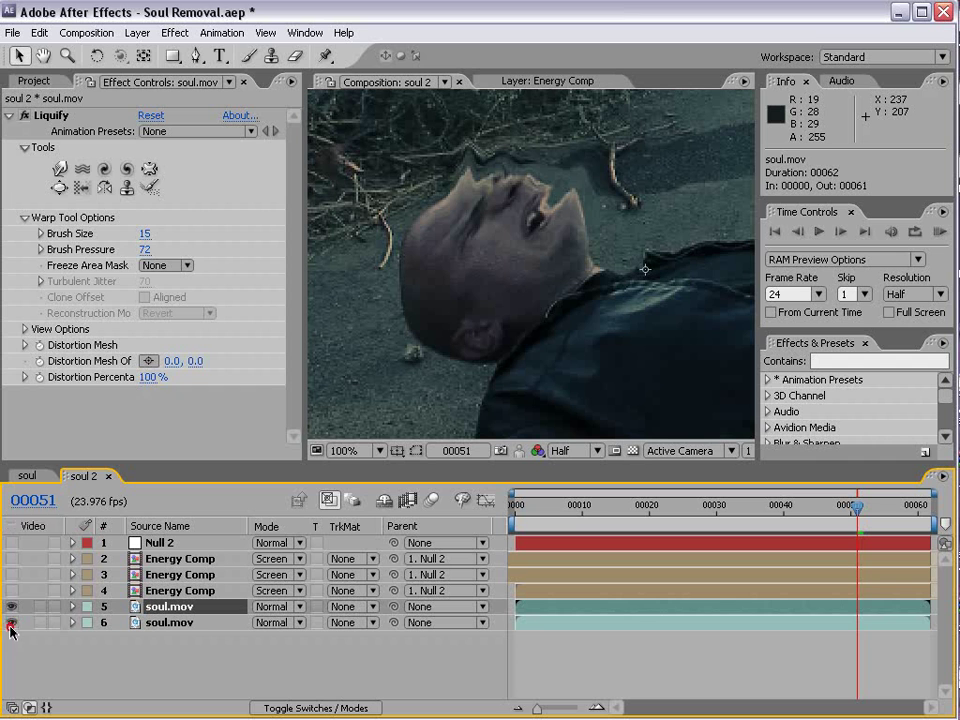
Apply the Difference Matte effect to the upper soul.mov layer with layer 6, soul.mov, as the Difference Layer
{"action": "left_click", "coordinate": [175, 622]}
{"action": "left_click", "coordinate": [185, 607]}
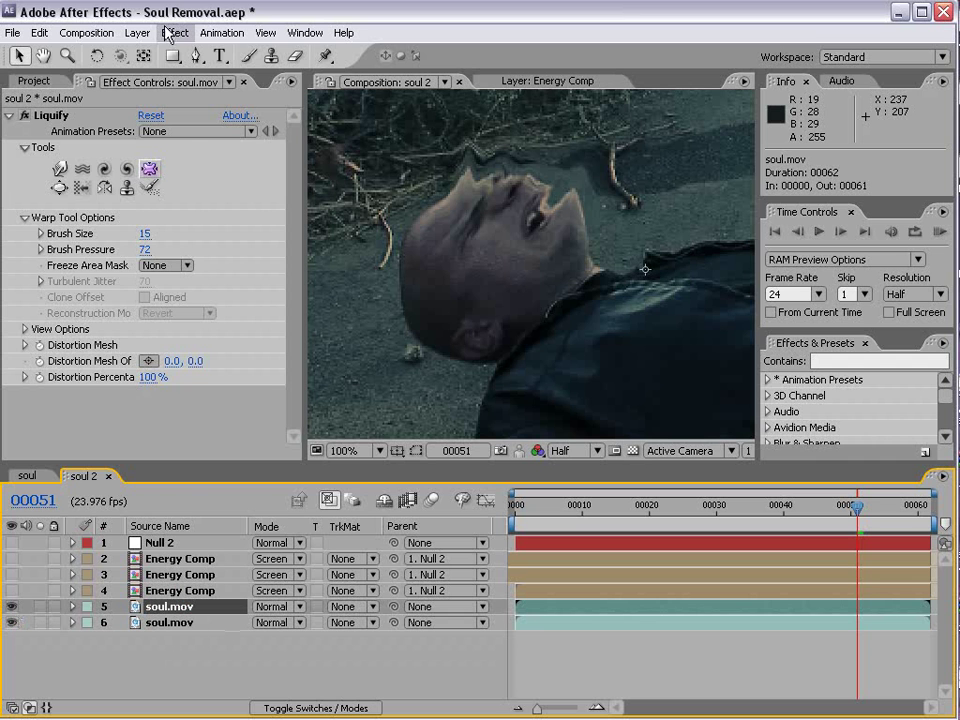
{"action": "left_click", "coordinate": [175, 33]}
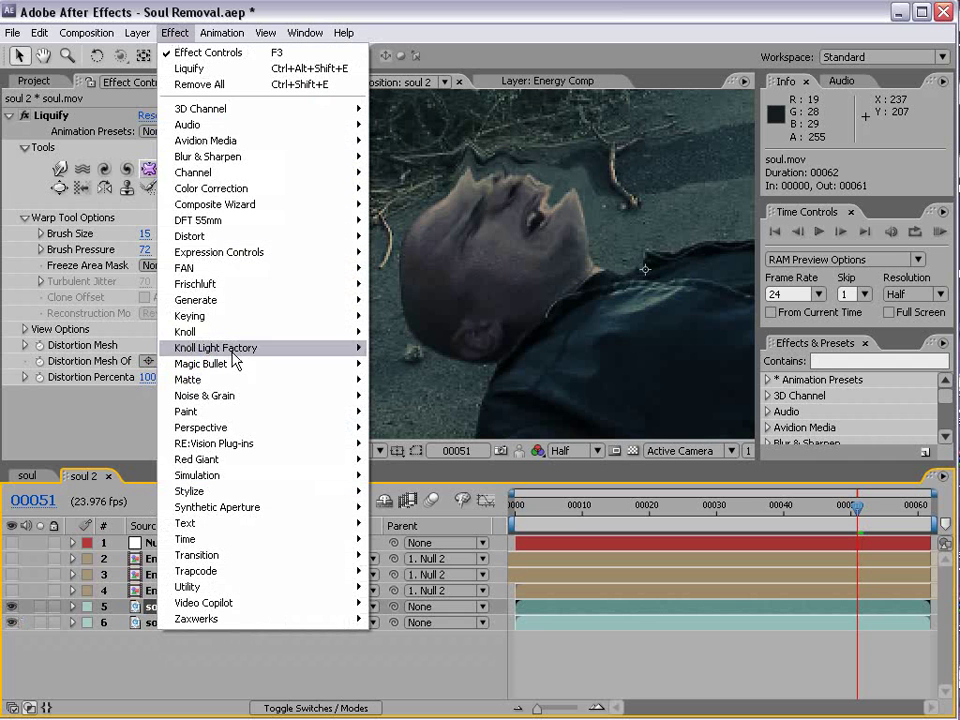
{"action": "mouse_move", "coordinate": [231, 316]}
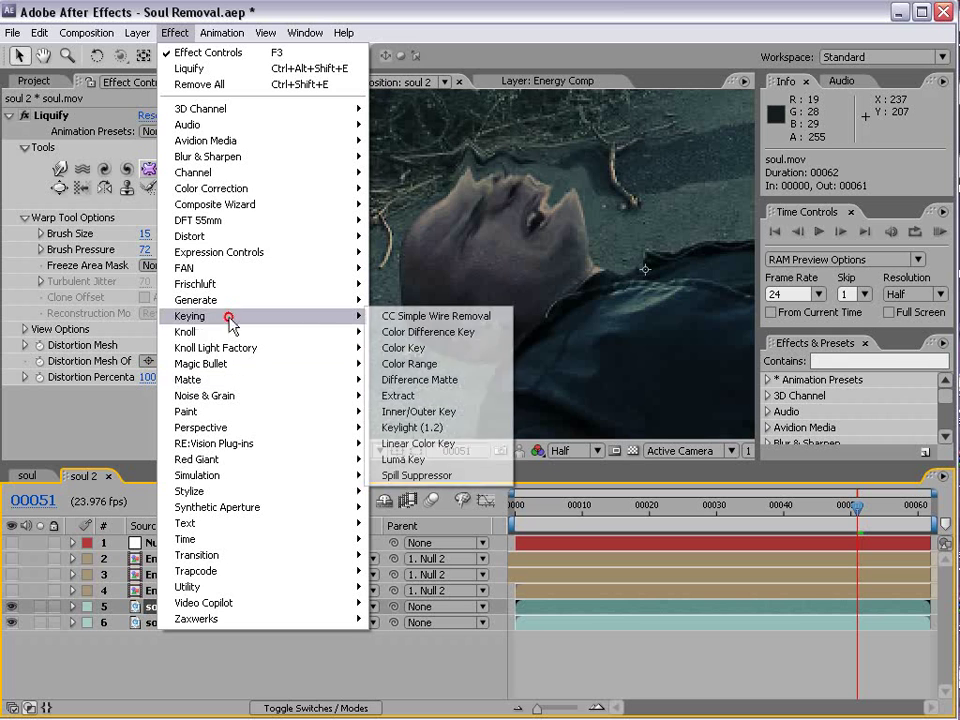
{"action": "left_click", "coordinate": [463, 380]}
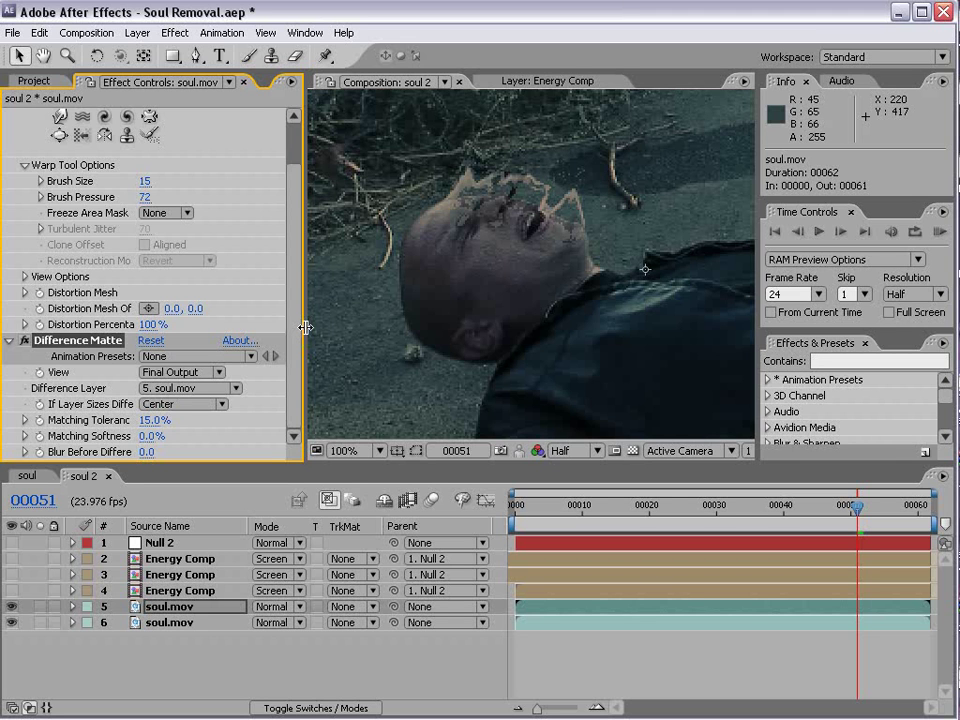
{"action": "left_click", "coordinate": [180, 392]}
{"action": "left_click", "coordinate": [180, 403]}
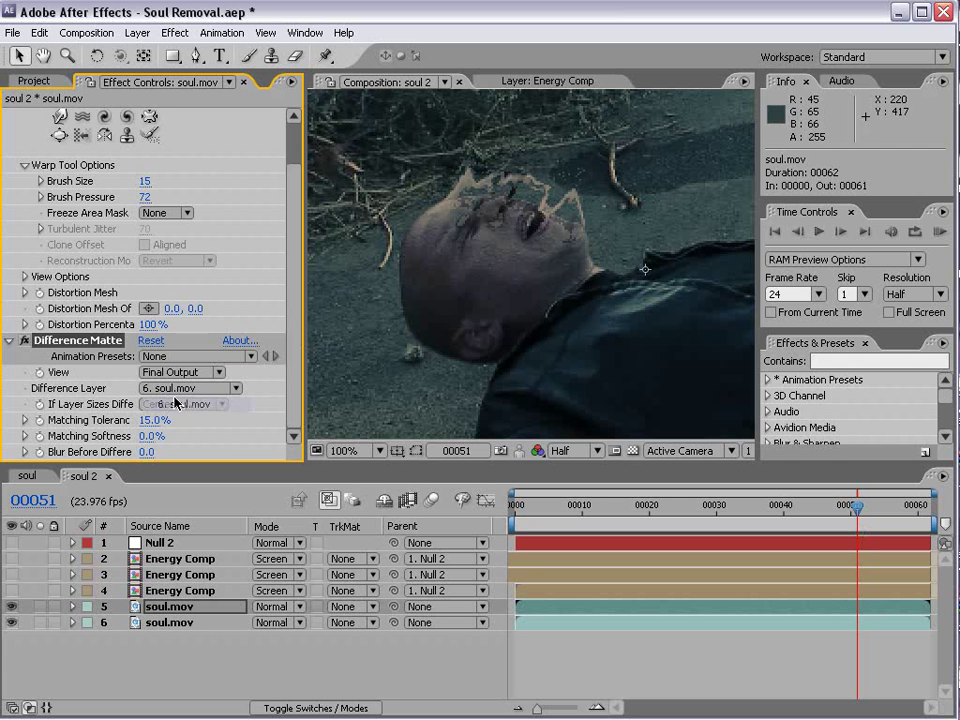
Isolate the warped soul.mov layer, set the Difference Matte's Matching Tolerance to 0%, and show the original layer again
{"action": "left_click", "coordinate": [11, 606]}
{"action": "left_click", "coordinate": [11, 622]}
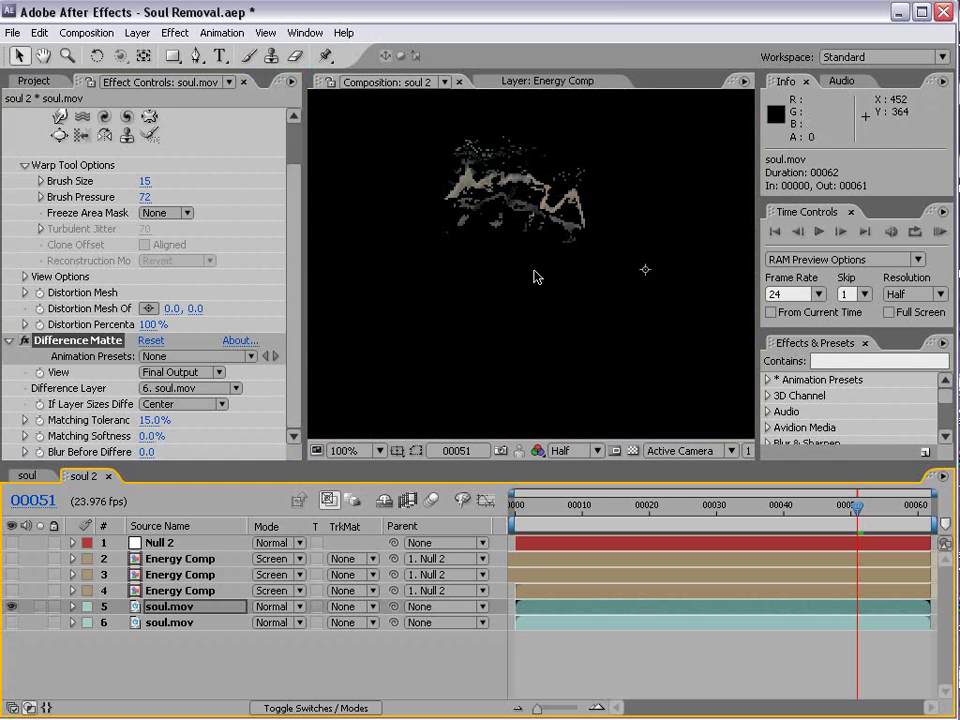
{"action": "left_click_drag", "start_coordinate": [155, 420], "coordinate": [146, 427]}
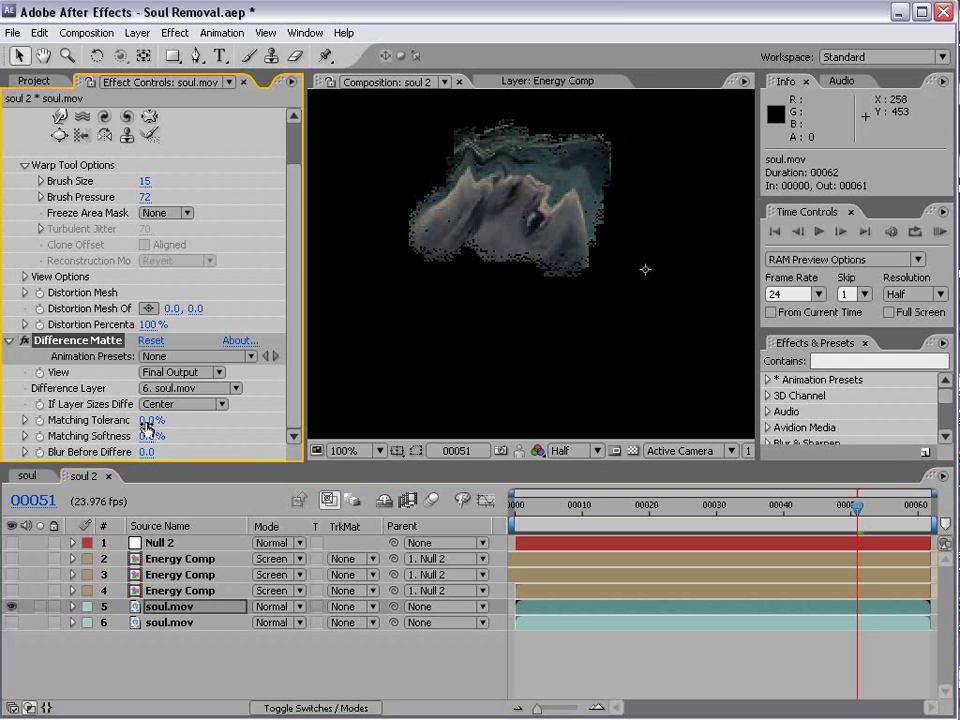
{"action": "left_click", "coordinate": [10, 607]}
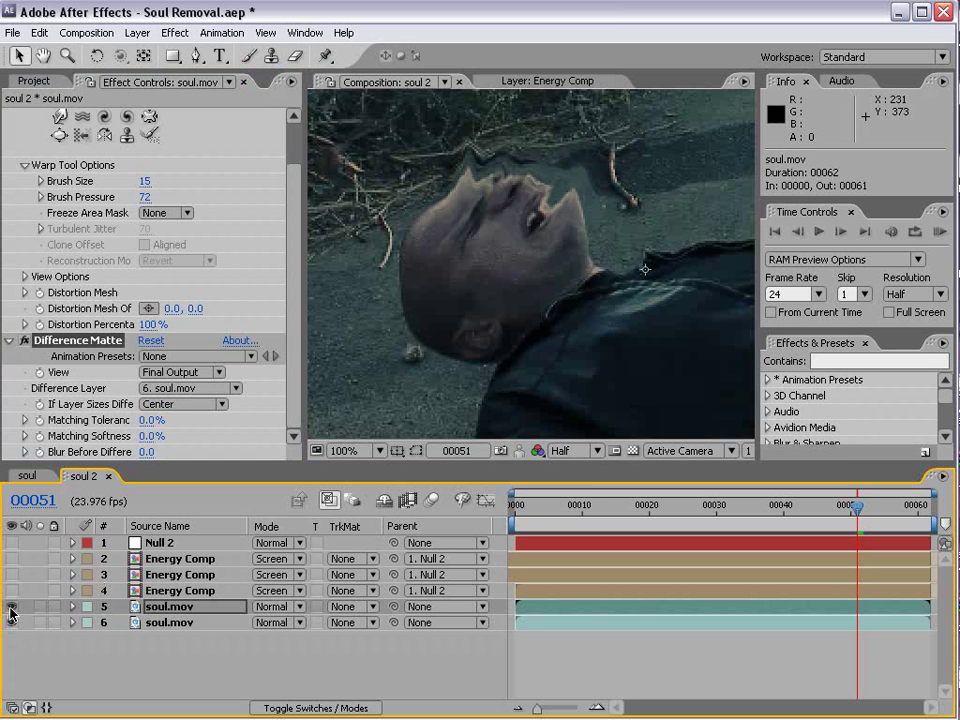
{"action": "left_click", "coordinate": [10, 620]}
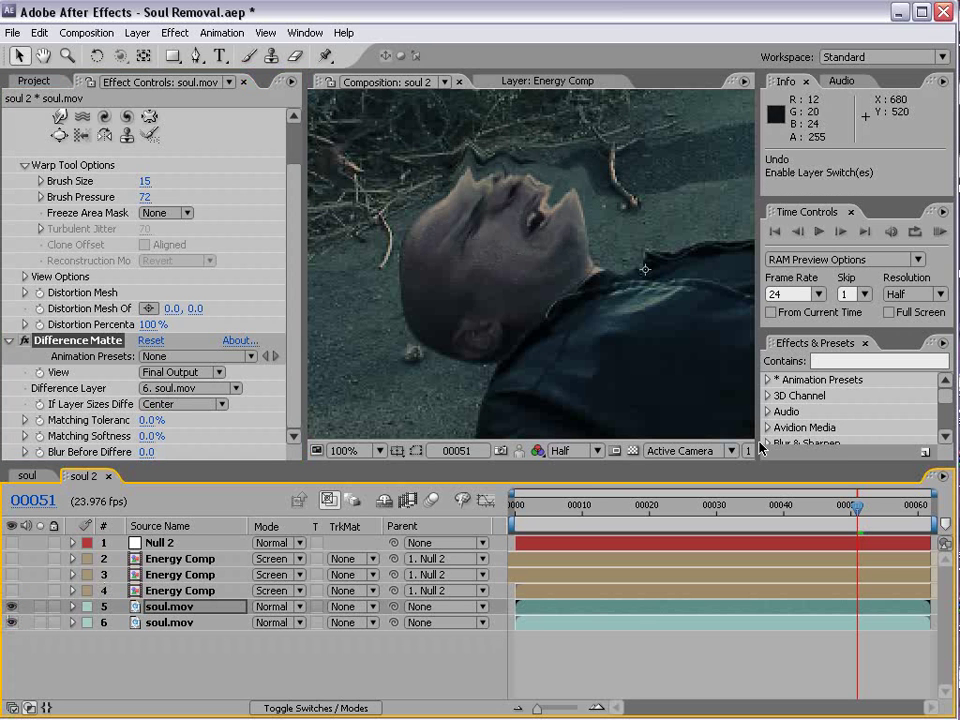
Reveal the Opacity of the upper soul.mov layer and try fading the warped face with it
{"action": "left_click", "coordinate": [175, 607]}
{"action": "key", "text": "t"}
{"action": "mouse_move", "coordinate": [262, 625]}
{"action": "left_mouse_down"}
{"action": "mouse_move", "coordinate": [215, 633]}
{"action": "mouse_move", "coordinate": [253, 625]}
{"action": "left_mouse_up"}
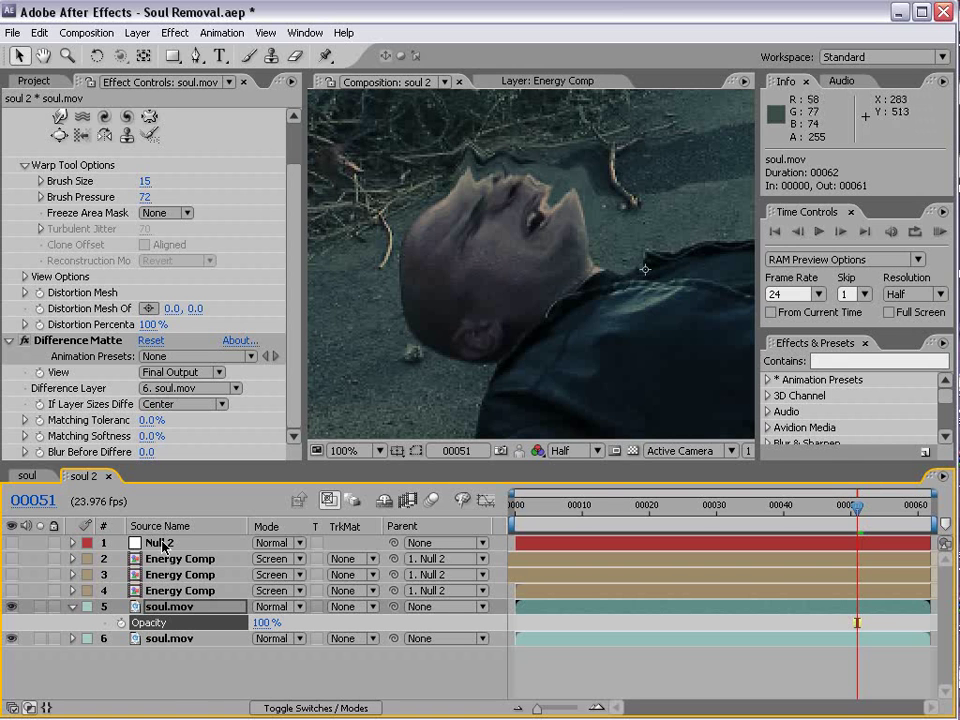
{"action": "left_click", "coordinate": [294, 344]}
{"action": "scroll", "coordinate": [294, 344], "scroll_direction": "up", "scroll_amount": 1}
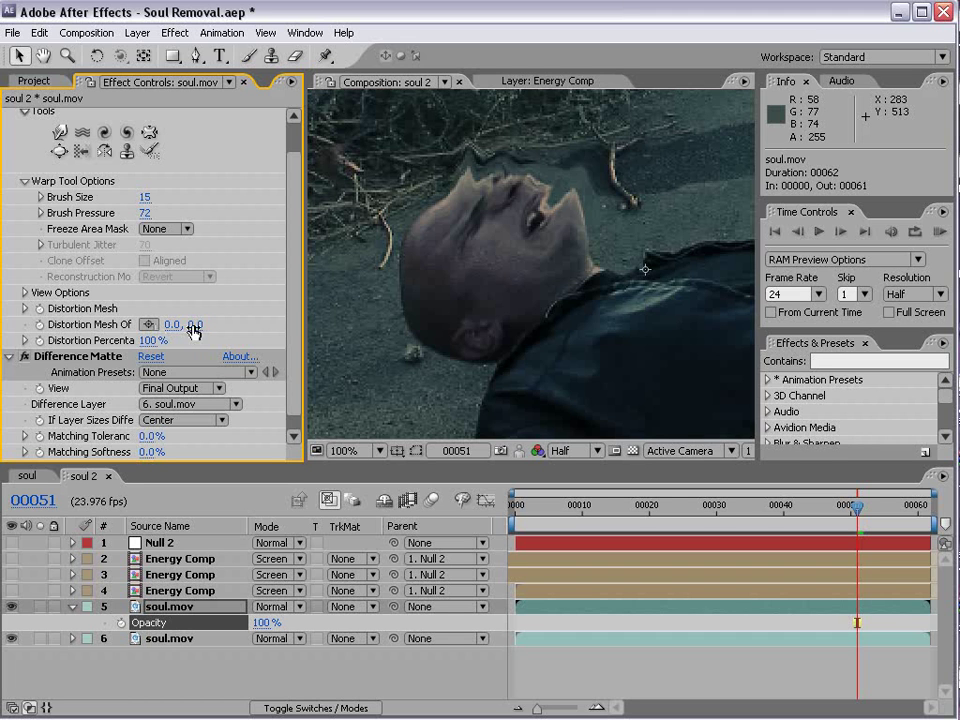
Link the Liquify Distortion Mesh Offset of the upper soul.mov layer to Null 2's Position with an expression
{"action": "left_click", "coordinate": [170, 544]}
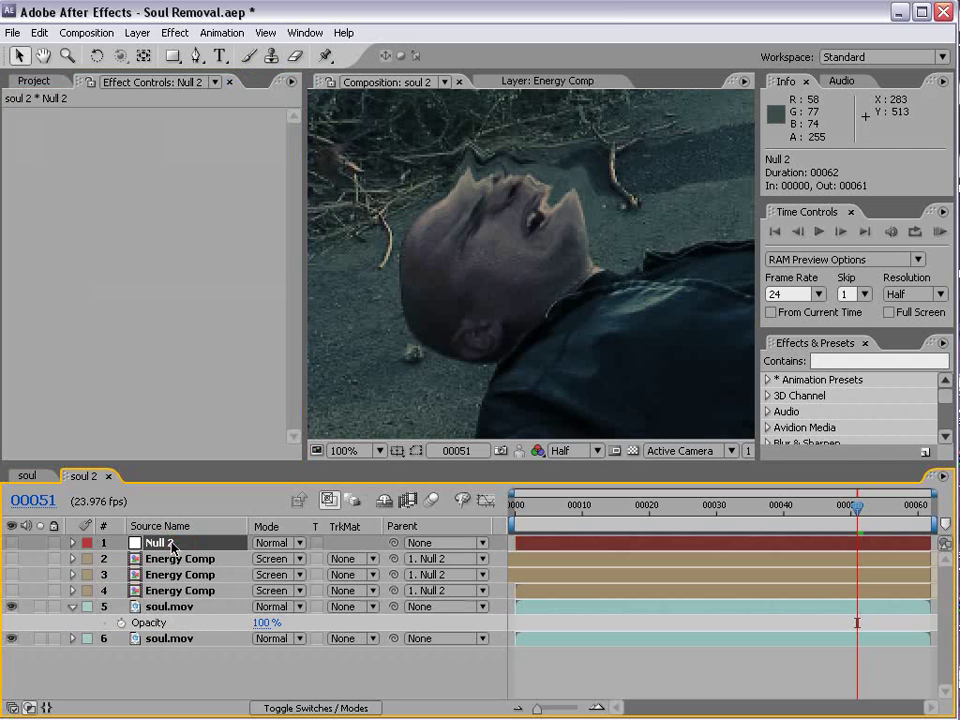
{"action": "key", "text": "p"}
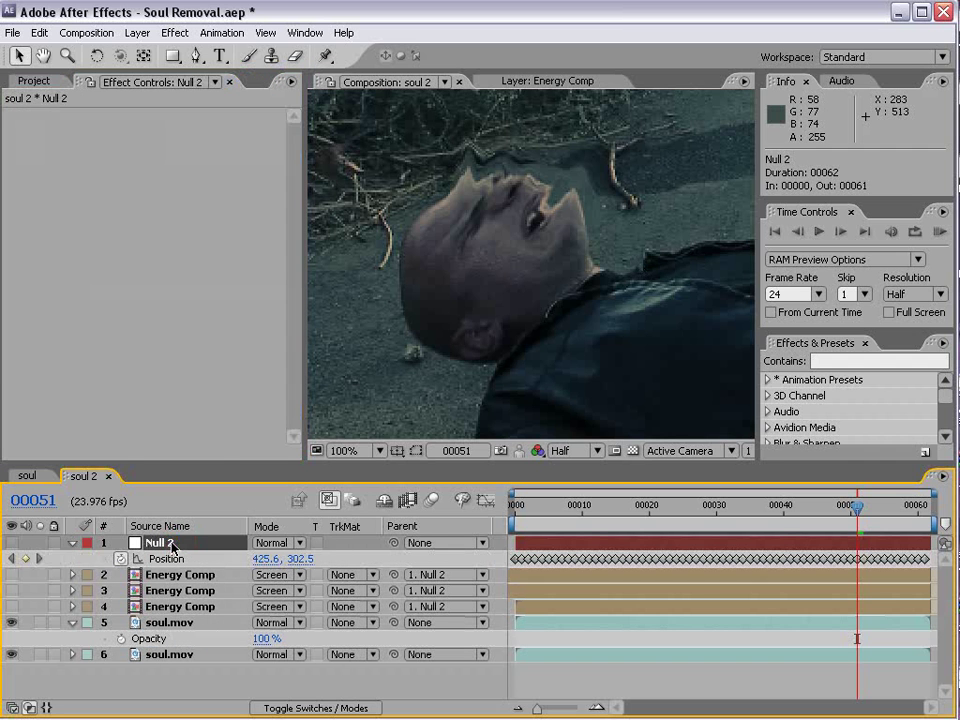
{"action": "left_click", "coordinate": [170, 624]}
{"action": "key", "text": "e"}
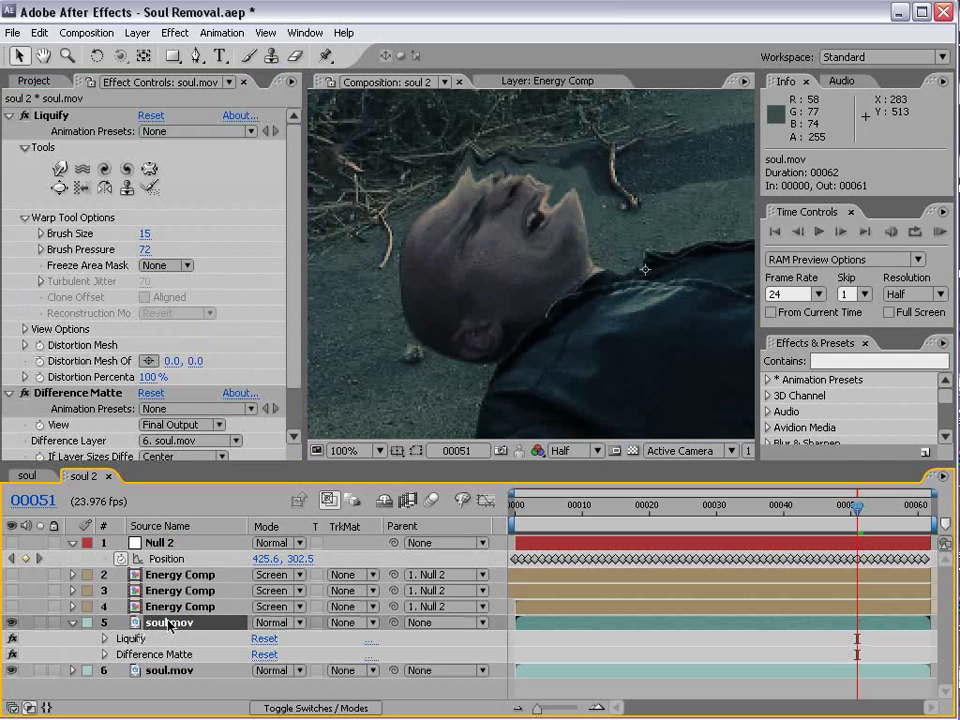
{"action": "left_click", "coordinate": [105, 639]}
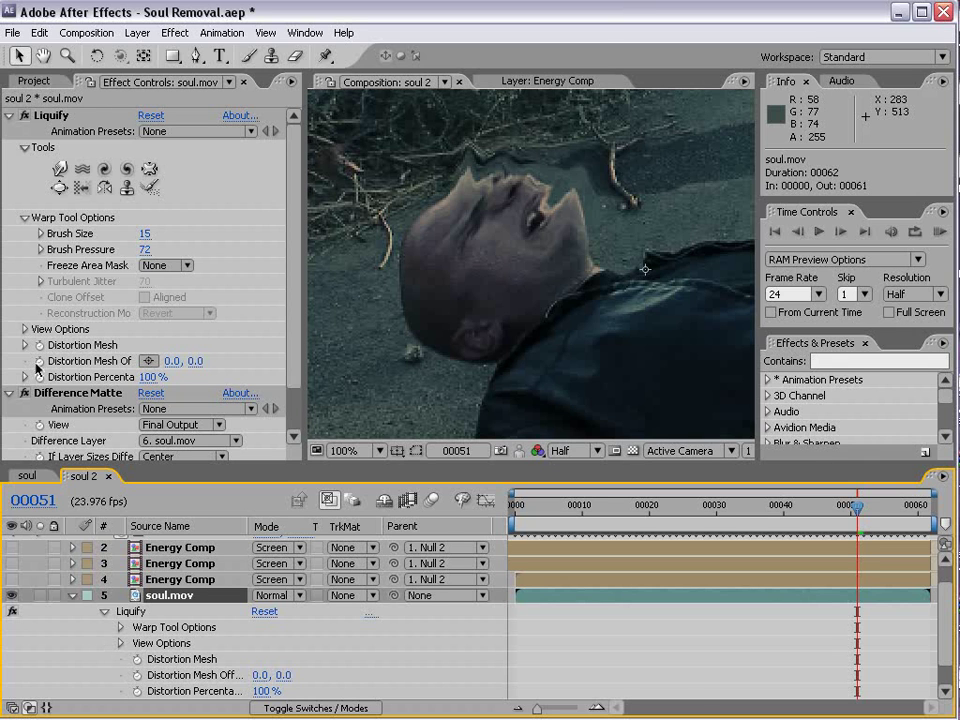
{"action": "left_click", "coordinate": [40, 361], "text": "alt"}
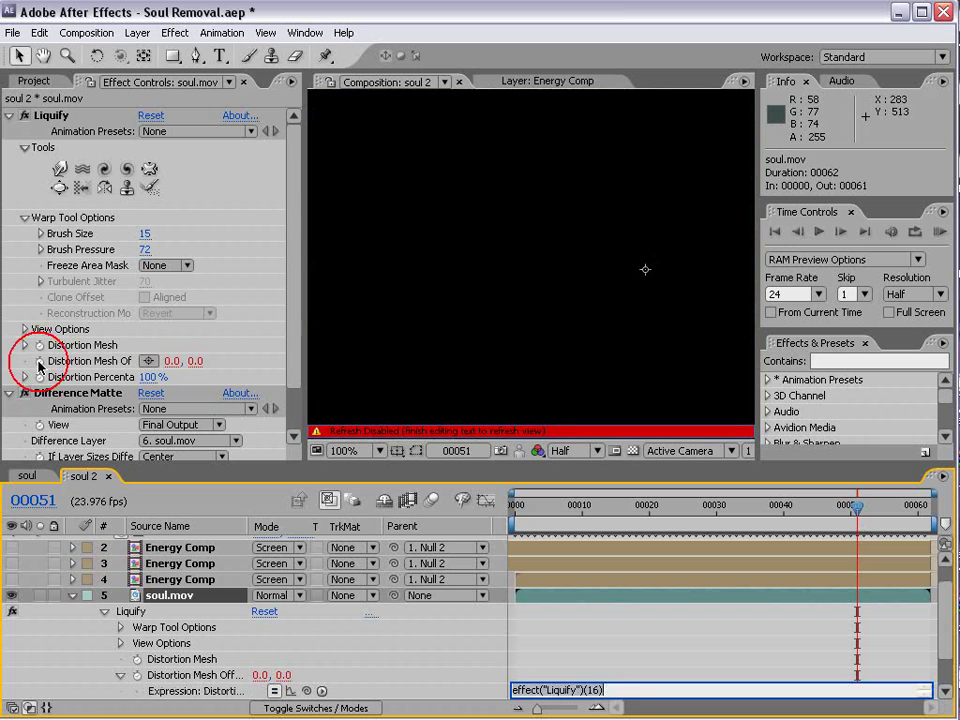
{"action": "left_click_drag", "start_coordinate": [310, 690], "coordinate": [190, 566]}
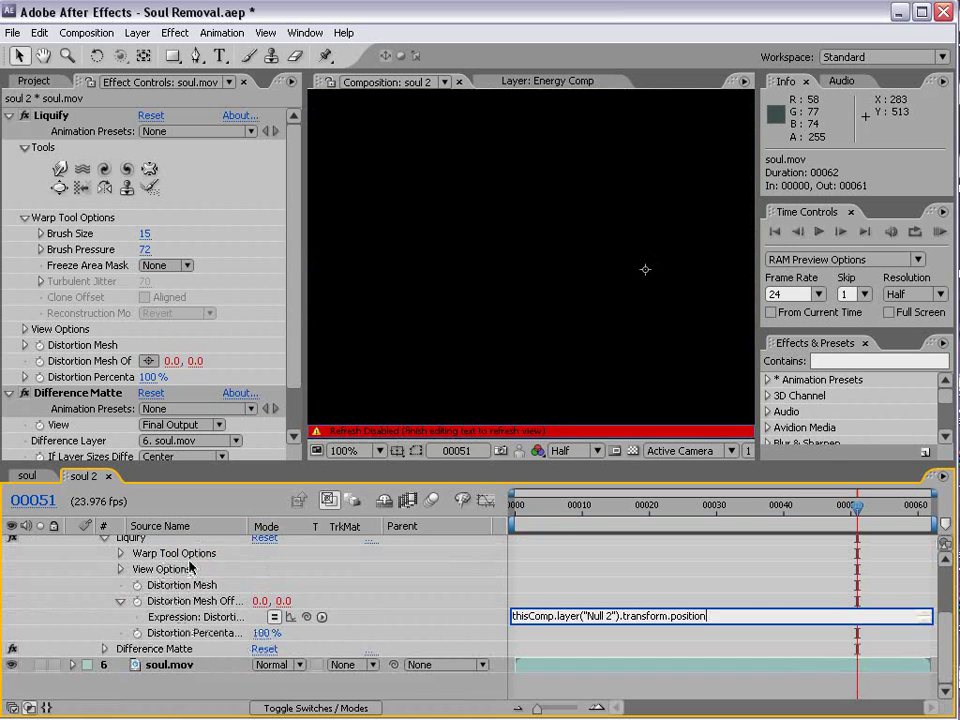
{"action": "left_click_drag", "start_coordinate": [796, 461], "coordinate": [763, 309]}
Append -[425,302] to the Distortion Mesh Offset expression that follows Null 2's position
{"action": "left_click", "coordinate": [705, 566]}
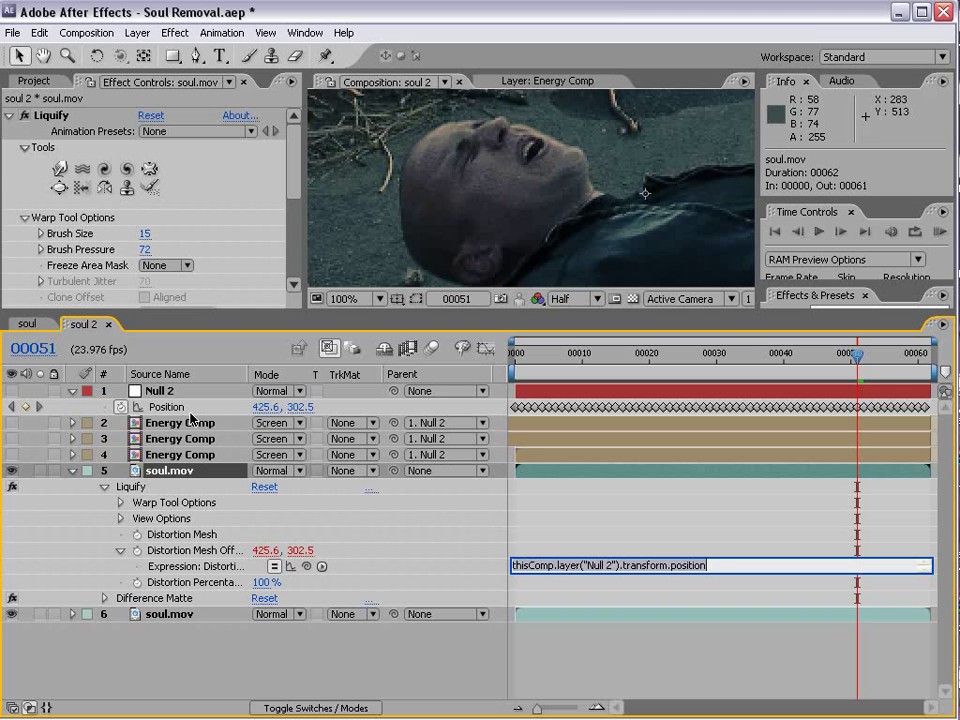
{"action": "left_click", "coordinate": [715, 566]}
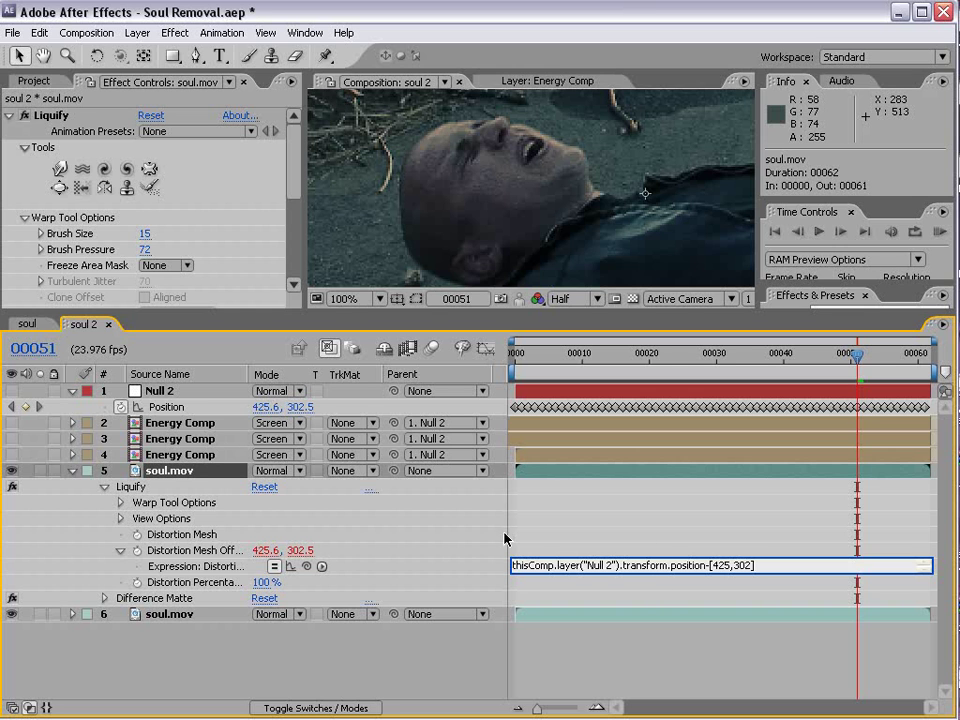
{"action": "left_click", "coordinate": [647, 548]}
Scrub through the clip to compare the face warp with the mesh-offset expression disabled and enabled
{"action": "scroll", "coordinate": [574, 215], "scroll_direction": "down", "scroll_amount": 2}
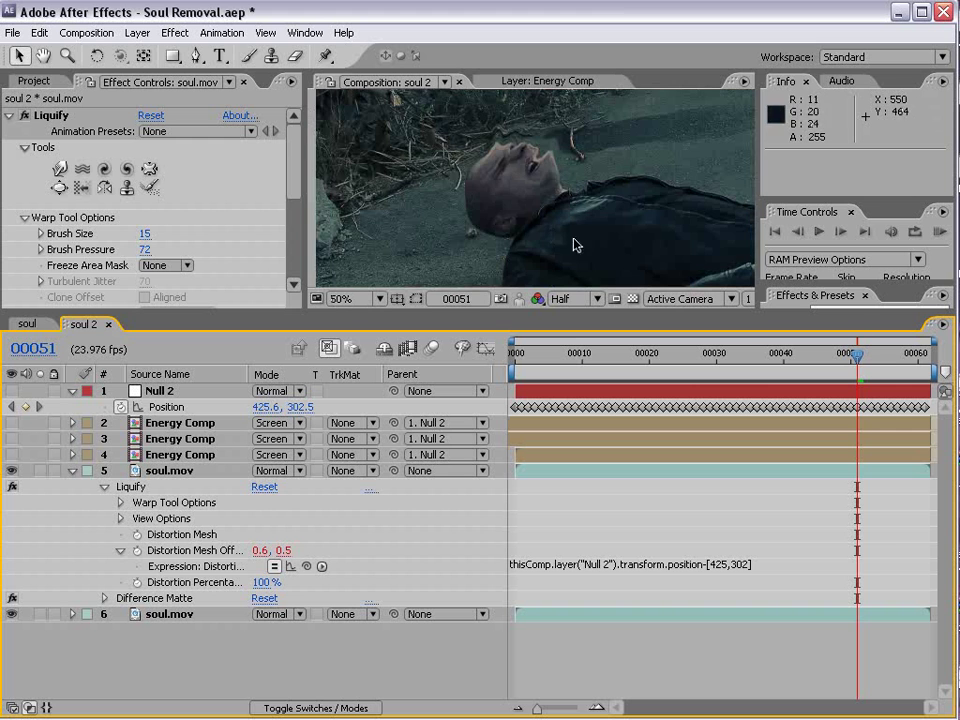
{"action": "left_click_drag", "start_coordinate": [858, 338], "coordinate": [643, 392]}
{"action": "left_click", "coordinate": [525, 204]}
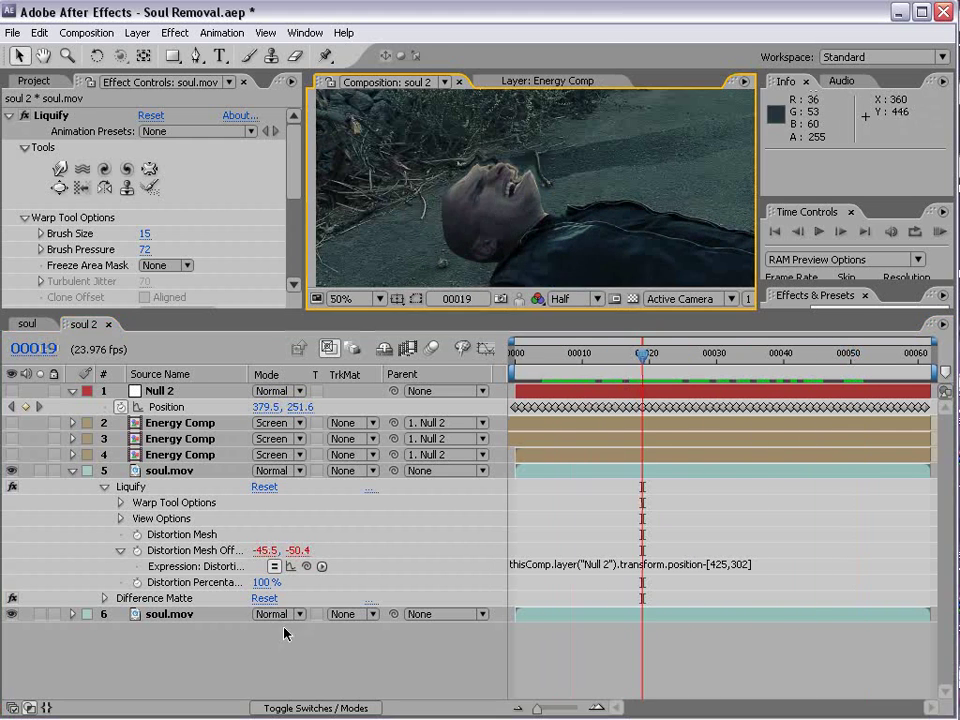
{"action": "left_click", "coordinate": [277, 569]}
{"action": "key", "text": "KP_0"}
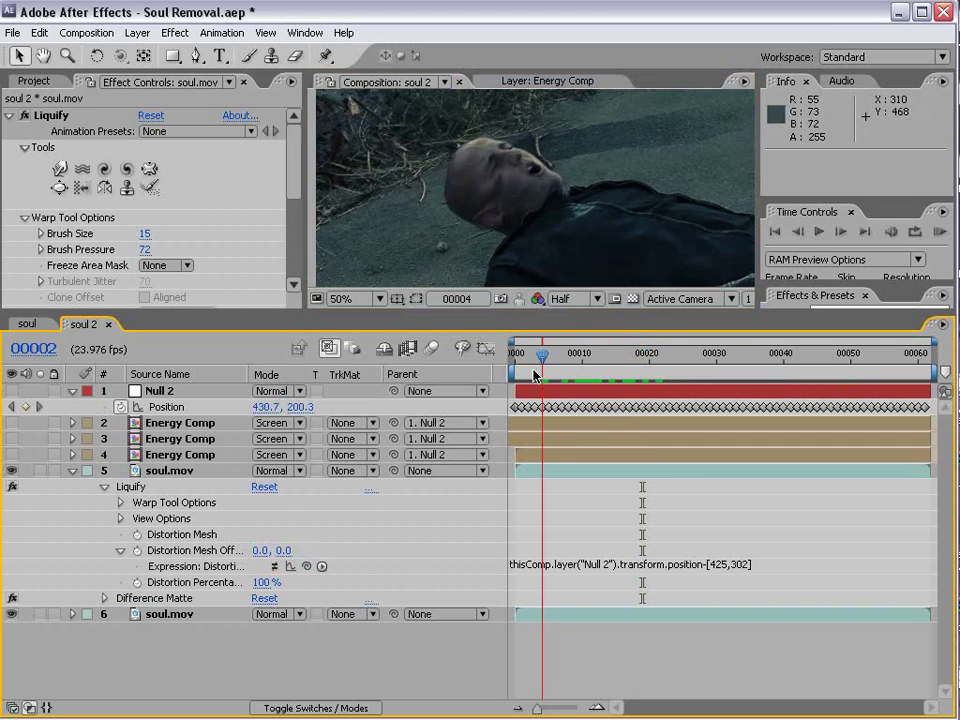
{"action": "left_click_drag", "start_coordinate": [645, 377], "coordinate": [823, 397]}
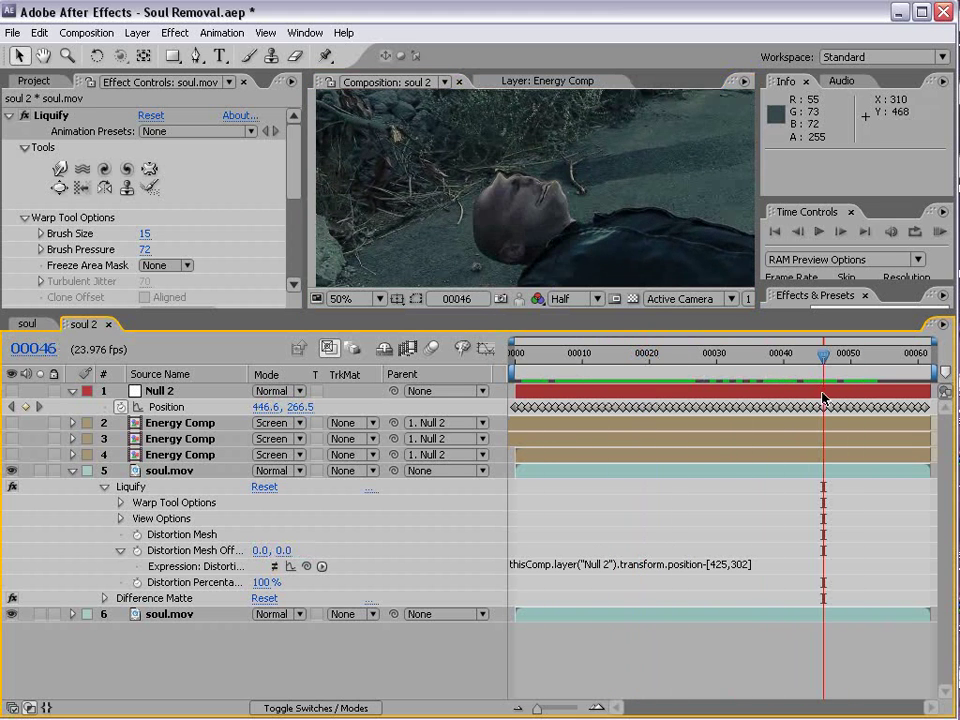
{"action": "left_click", "coordinate": [274, 566]}
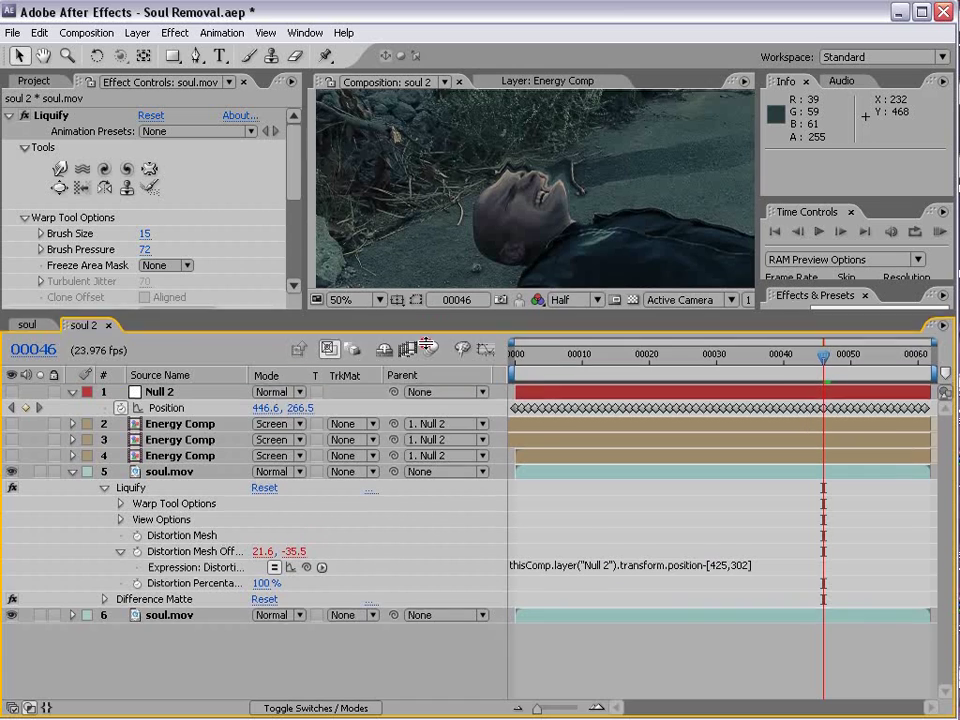
{"action": "left_click_drag", "start_coordinate": [428, 312], "coordinate": [428, 401]}
{"action": "left_click_drag", "start_coordinate": [776, 457], "coordinate": [595, 443]}
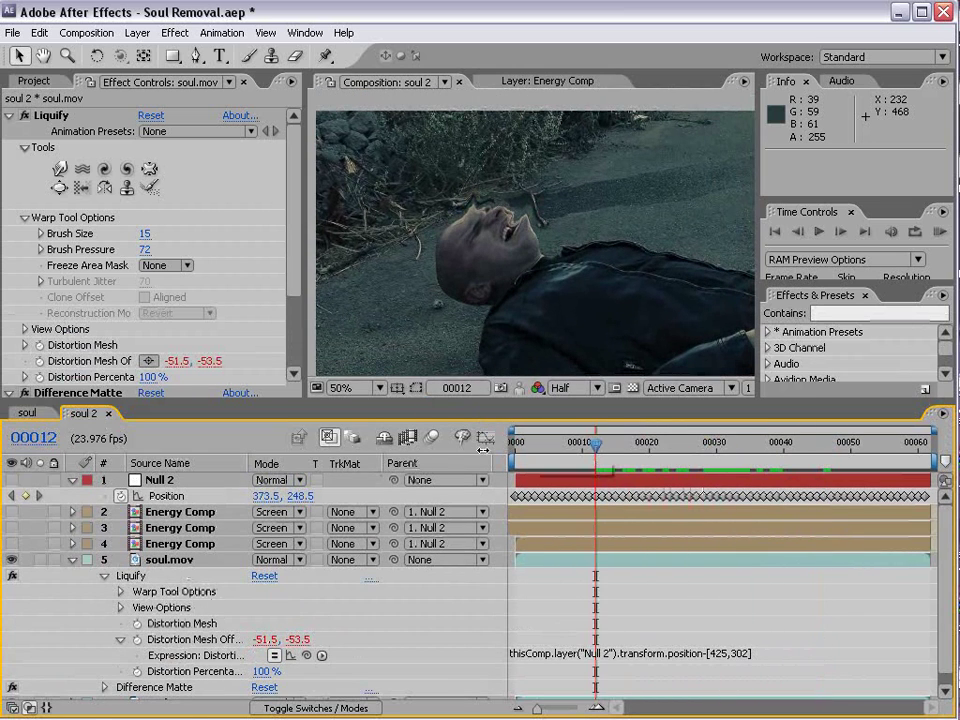
Set Liquify's Distortion Percentage to 50% and give it the expression wiggle(5,75)
{"action": "scroll", "coordinate": [298, 340], "scroll_direction": "down", "scroll_amount": 5}
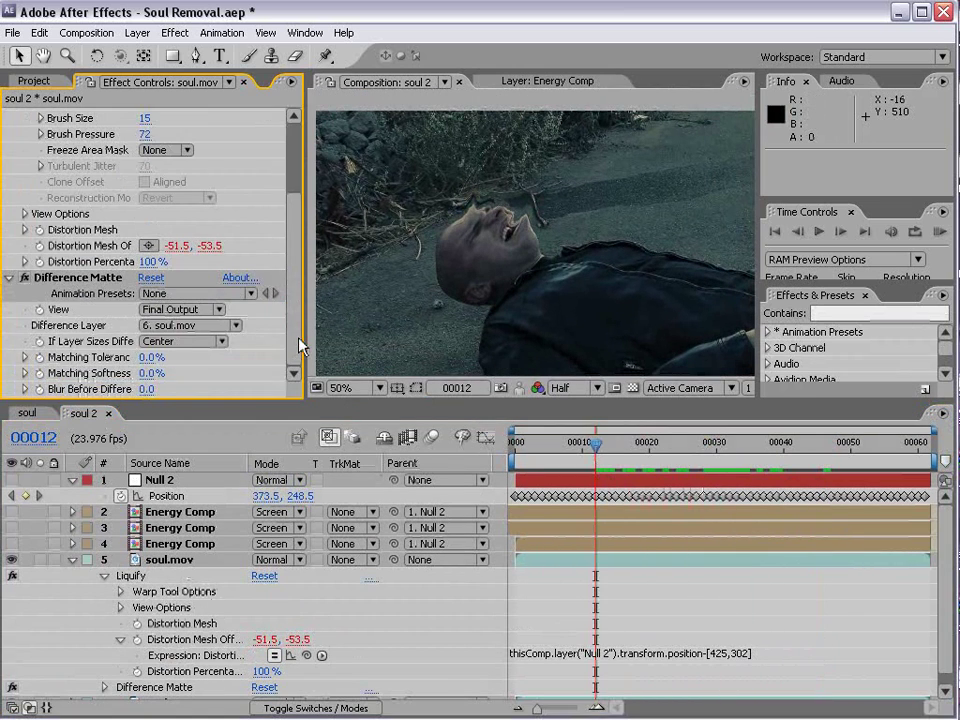
{"action": "mouse_move", "coordinate": [148, 267]}
{"action": "left_mouse_down"}
{"action": "mouse_move", "coordinate": [49, 267]}
{"action": "mouse_move", "coordinate": [87, 268]}
{"action": "left_mouse_up"}
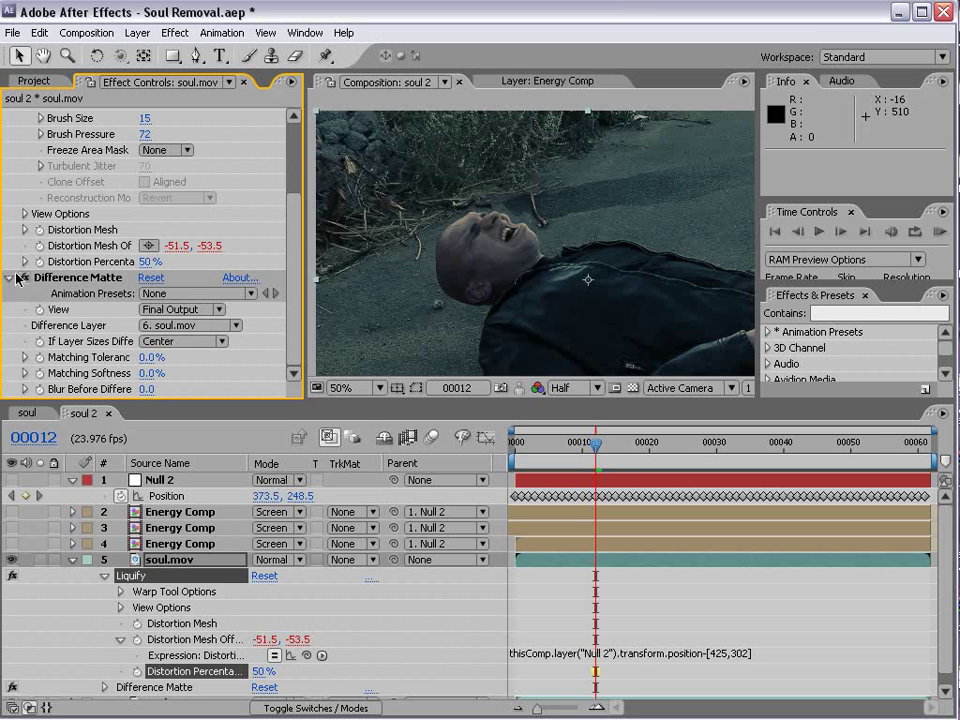
{"action": "left_click", "coordinate": [40, 261], "text": "alt"}
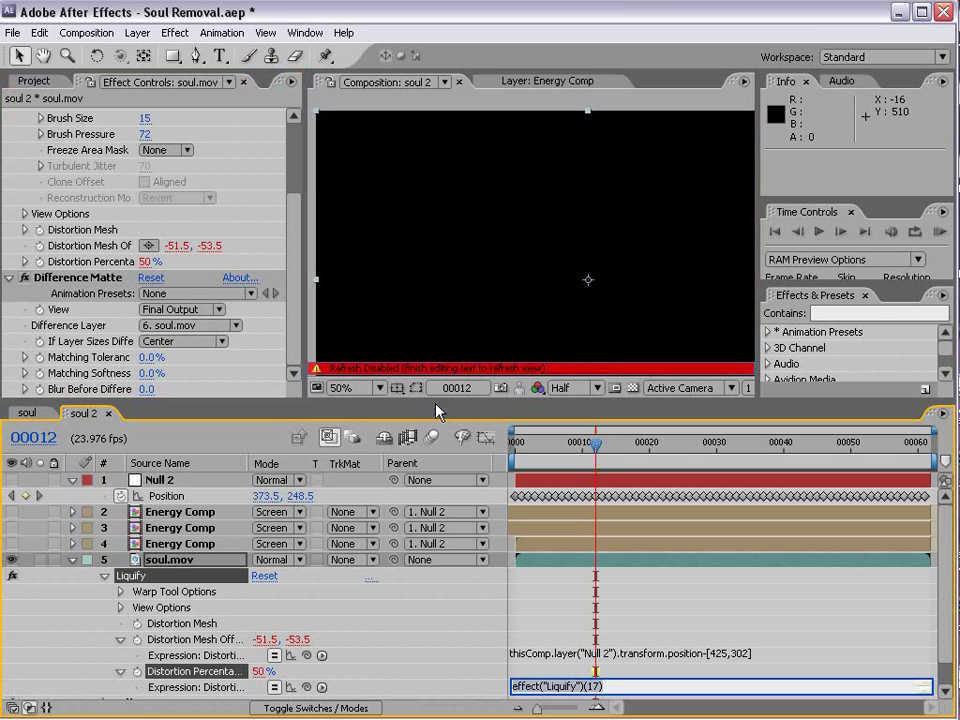
{"action": "type", "text": "wiggle(5,75"}
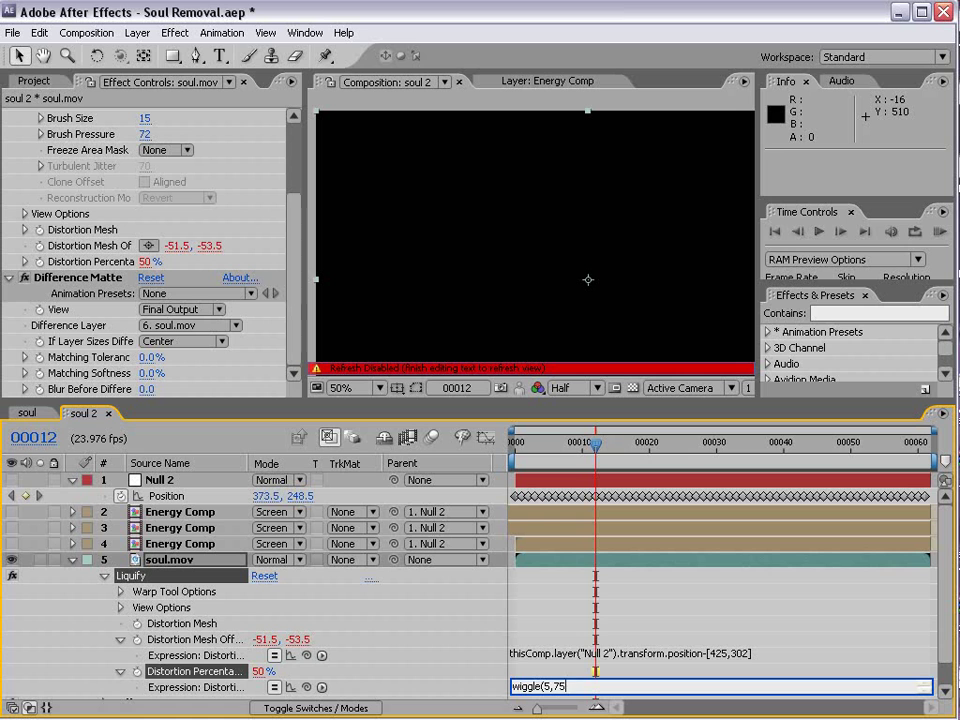
{"action": "left_click", "coordinate": [152, 262]}
{"action": "type", "text": "5"}
{"action": "key", "text": "Return"}
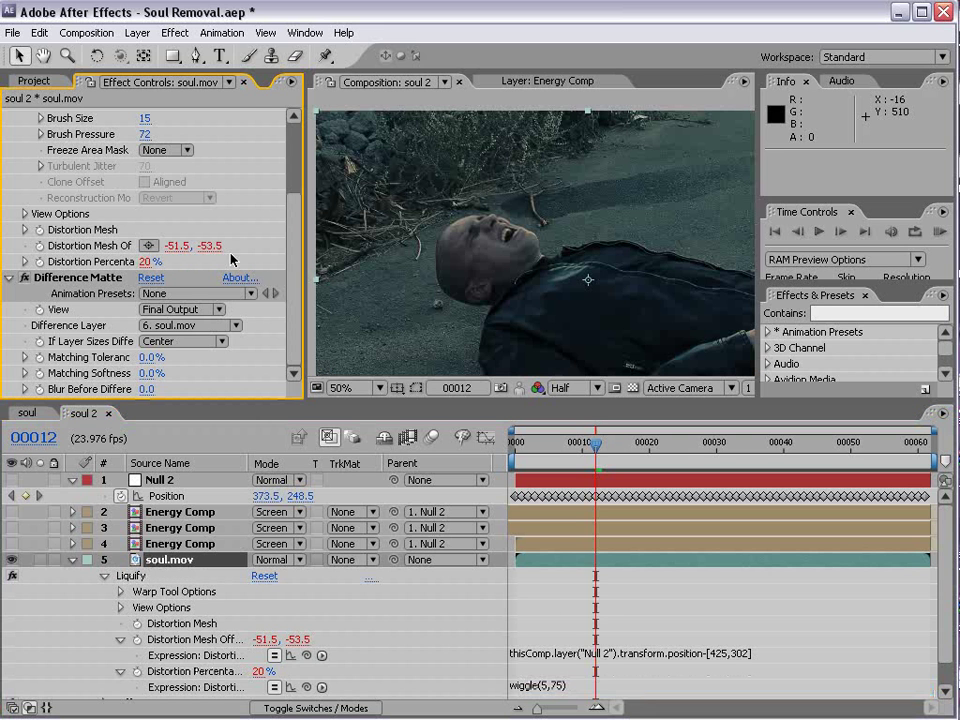
Change the Distortion Percentage expression to wiggle(4,105) and preview the fluctuating warp
{"action": "left_click_drag", "start_coordinate": [602, 444], "coordinate": [780, 444]}
{"action": "left_click", "coordinate": [660, 686]}
{"action": "left_click", "coordinate": [662, 686]}
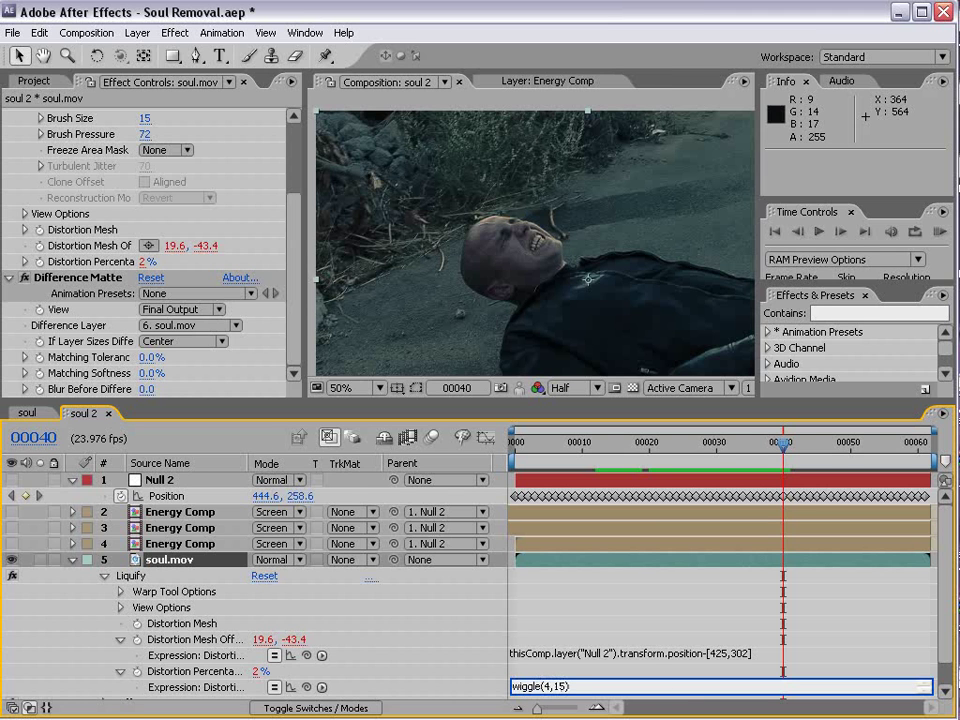
{"action": "left_click", "coordinate": [795, 497]}
{"action": "left_click", "coordinate": [732, 432]}
{"action": "key", "text": "space"}
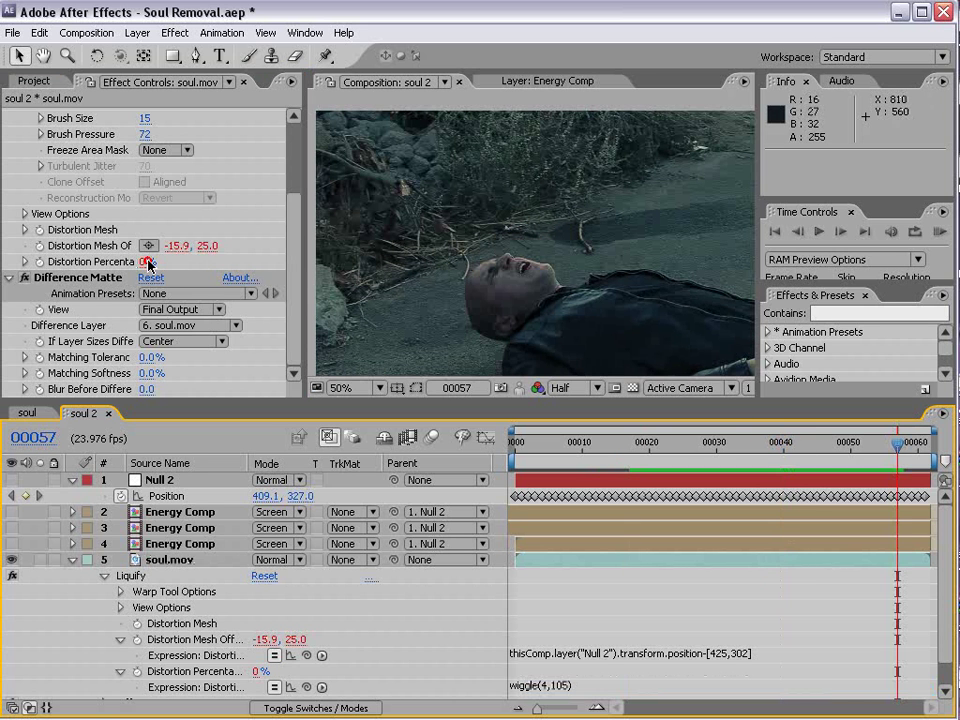
Set the base value of Liquify's Distortion Percentage to 0% and check the wiggling warp back to frame 5
{"action": "left_click", "coordinate": [148, 262]}
{"action": "type", "text": "0"}
{"action": "key", "text": "Return"}
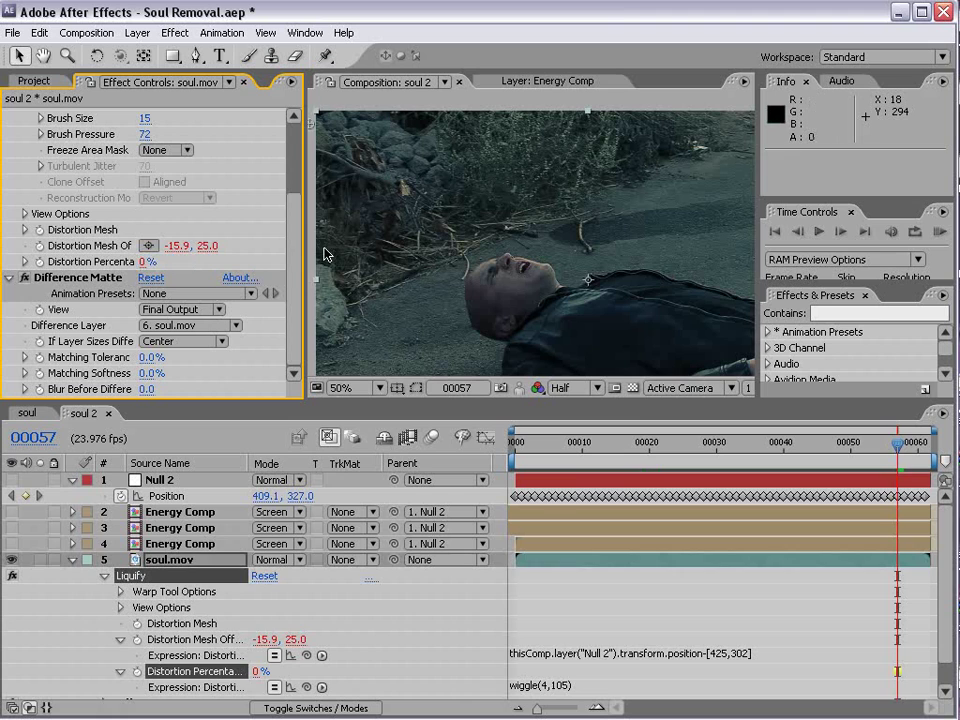
{"action": "left_click_drag", "start_coordinate": [548, 443], "coordinate": [549, 514]}
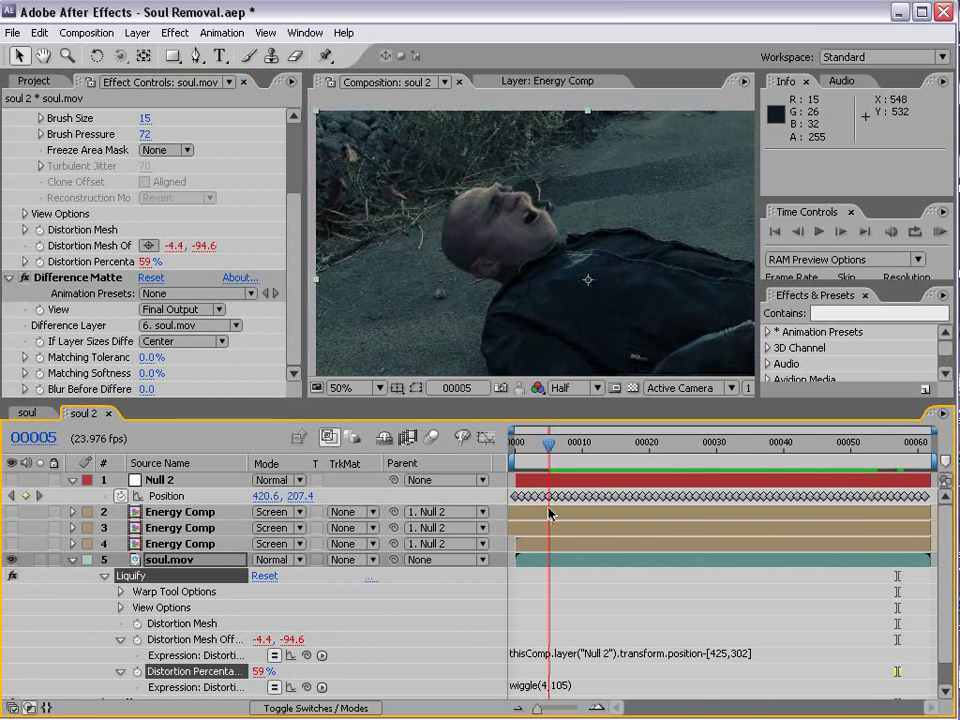
Link the Opacity of the upper soul.mov layer to its Liquify Distortion Percentage with an expression
{"action": "left_click", "coordinate": [73, 560]}
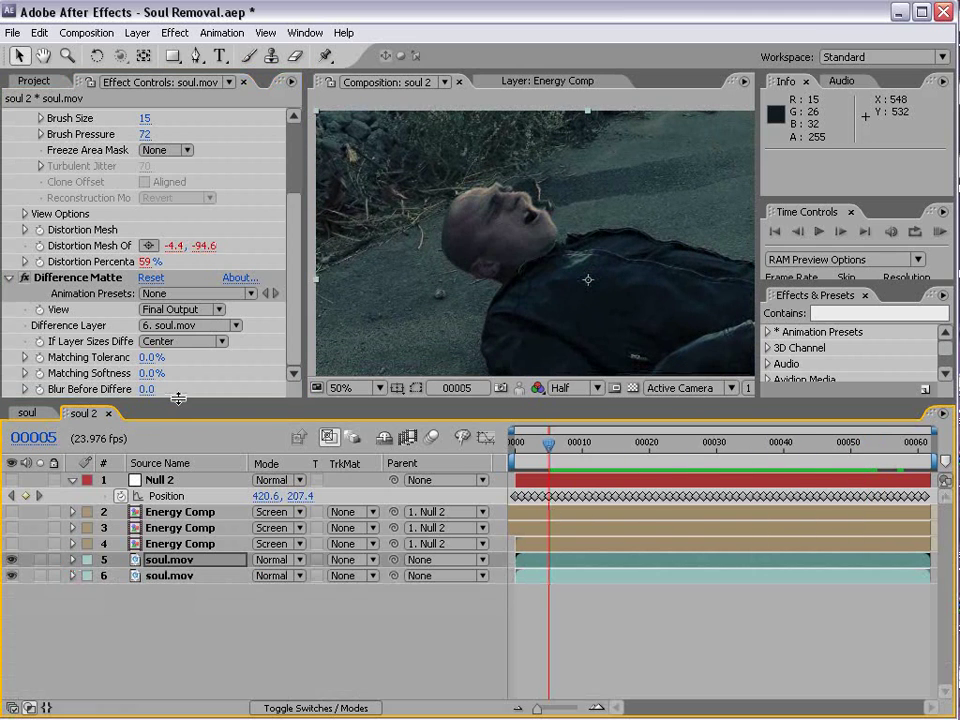
{"action": "left_click_drag", "start_coordinate": [178, 399], "coordinate": [178, 326]}
{"action": "left_click", "coordinate": [168, 488]}
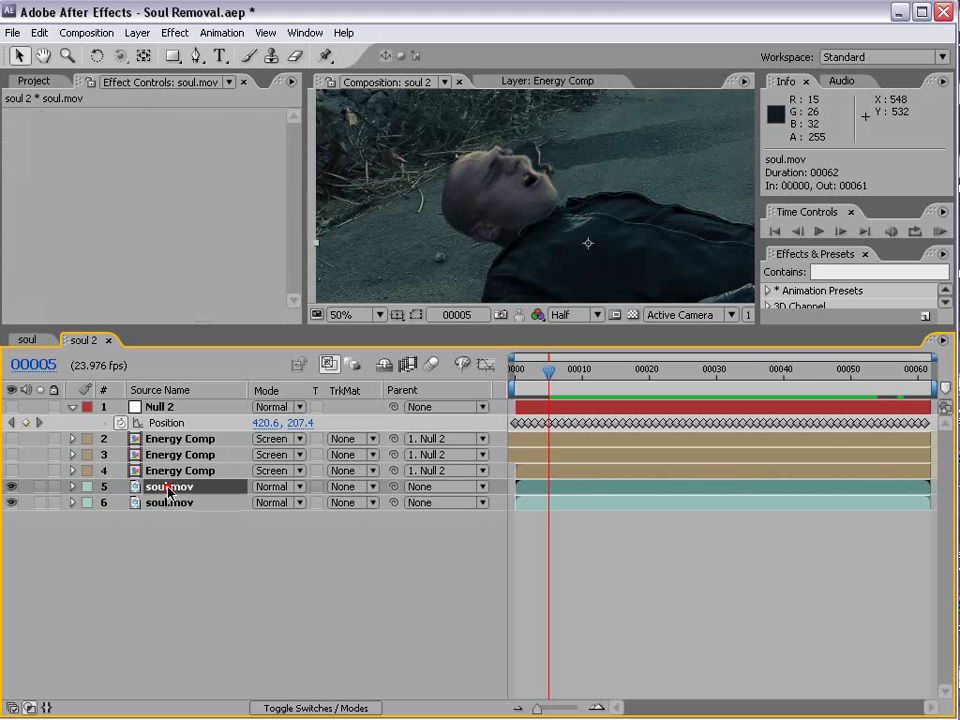
{"action": "key", "text": "t"}
{"action": "key", "text": "u"}
{"action": "key", "text": "u"}
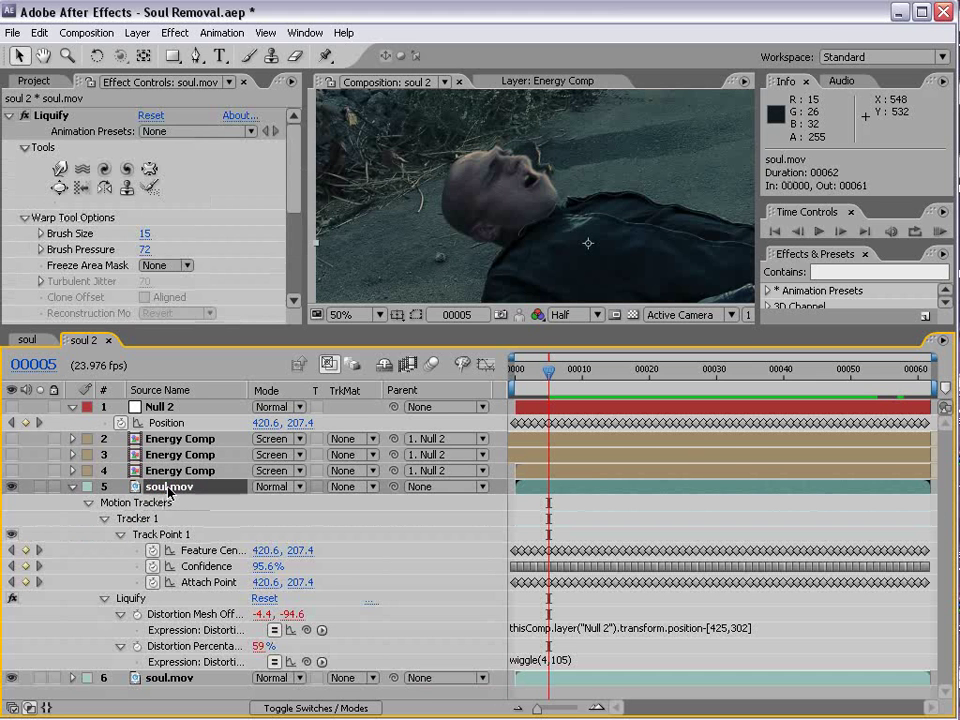
{"action": "left_click_drag", "start_coordinate": [262, 328], "coordinate": [262, 282]}
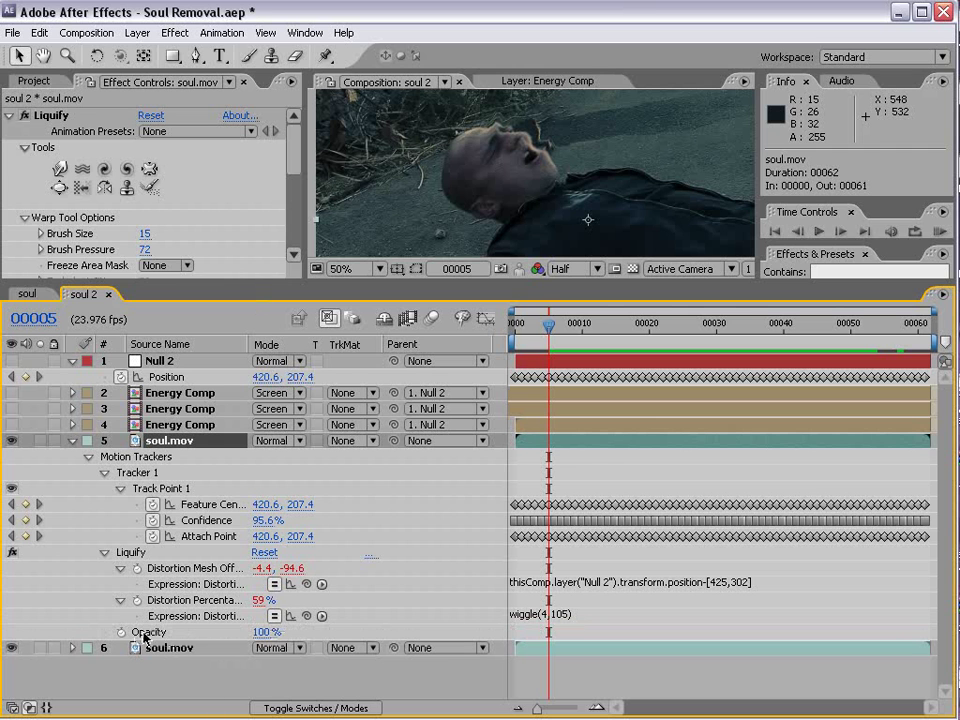
{"action": "left_click", "coordinate": [120, 632], "text": "alt"}
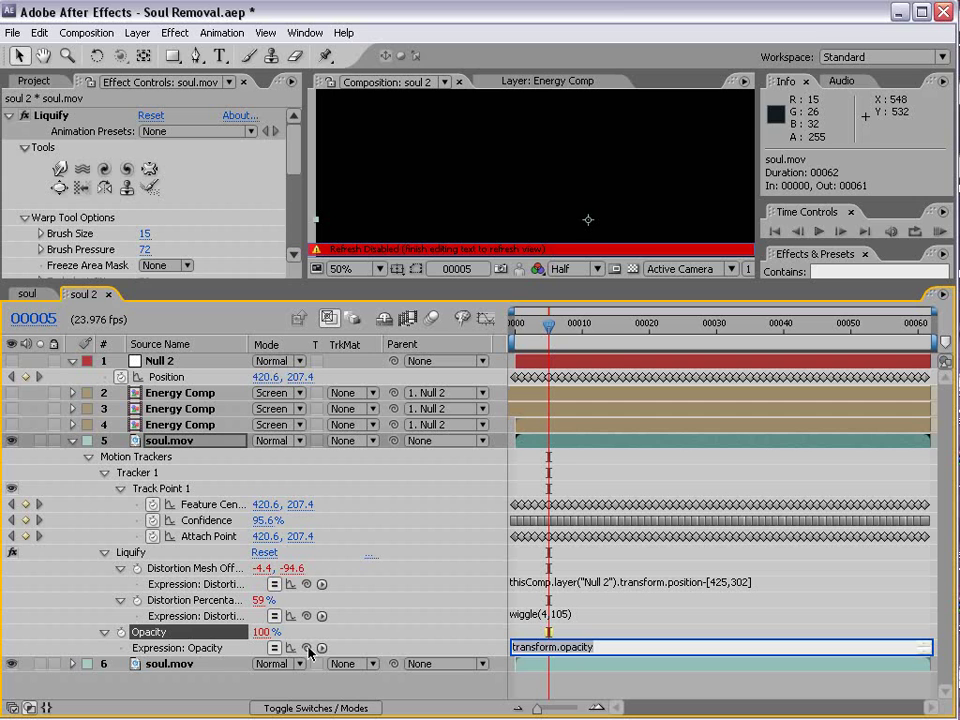
{"action": "mouse_move", "coordinate": [308, 651]}
{"action": "left_mouse_down"}
{"action": "mouse_move", "coordinate": [390, 625]}
{"action": "mouse_move", "coordinate": [260, 622]}
{"action": "mouse_move", "coordinate": [205, 604]}
{"action": "left_mouse_up"}
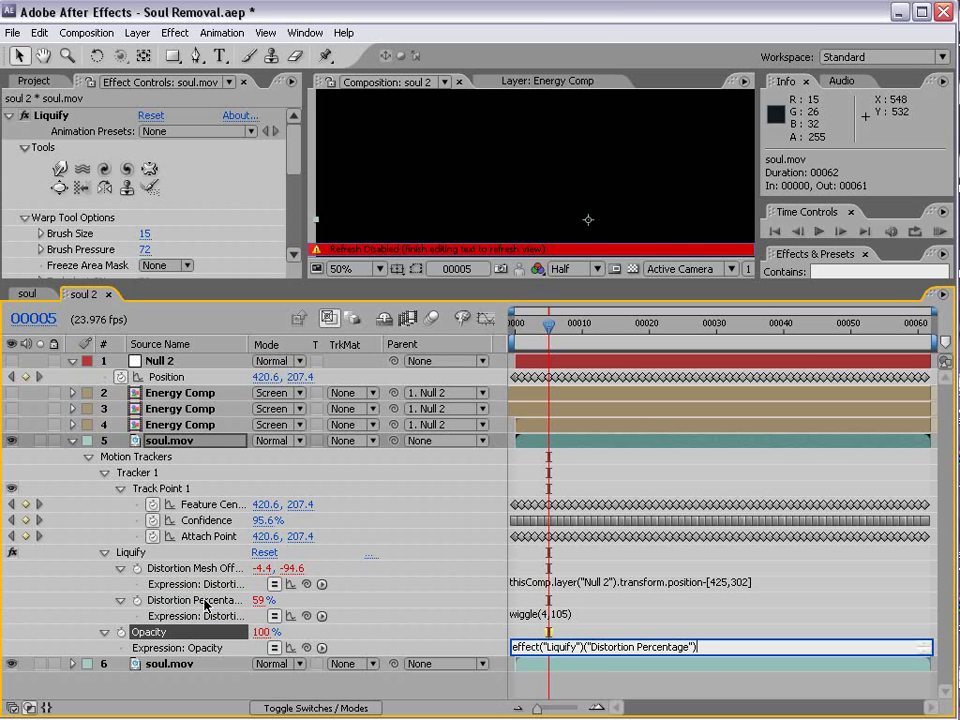
{"action": "left_click", "coordinate": [680, 636]}
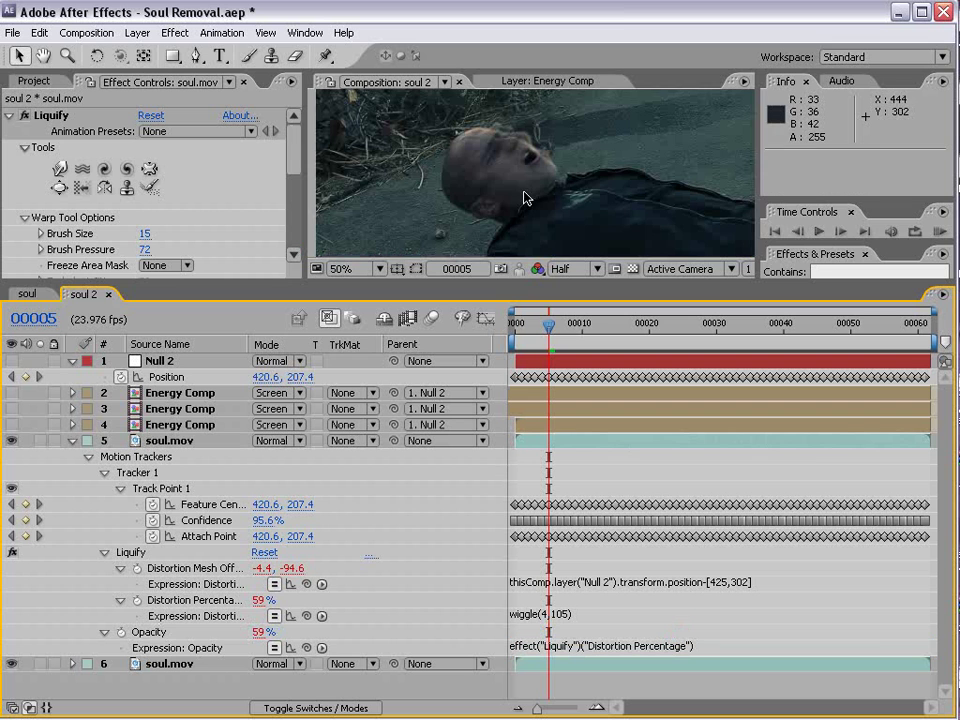
Scrub to frame 33 at close range to inspect how the warped face fades with the distortion
{"action": "left_click", "coordinate": [556, 327]}
{"action": "left_click_drag", "start_coordinate": [556, 327], "coordinate": [571, 325]}
{"action": "scroll", "coordinate": [493, 161], "scroll_direction": "up", "scroll_amount": 2}
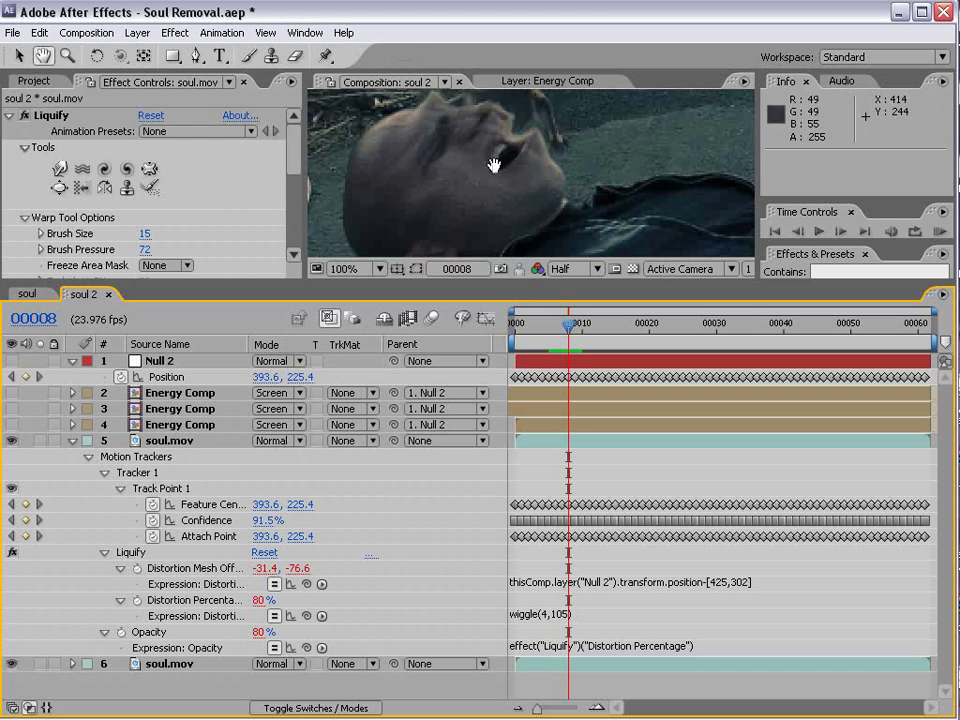
{"action": "left_click_drag", "start_coordinate": [570, 328], "coordinate": [740, 368]}
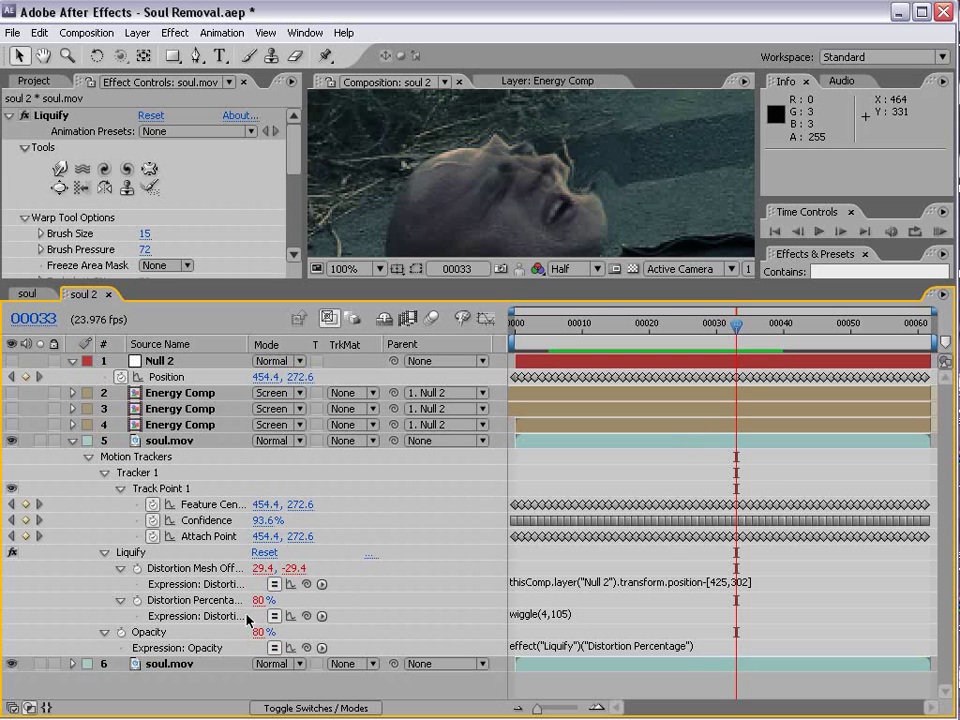
Collapse the expanded properties of Null 2 and the upper soul.mov layer
{"action": "left_click", "coordinate": [617, 648]}
{"action": "left_click", "coordinate": [130, 440]}
{"action": "left_click", "coordinate": [71, 440]}
{"action": "key", "text": "u"}
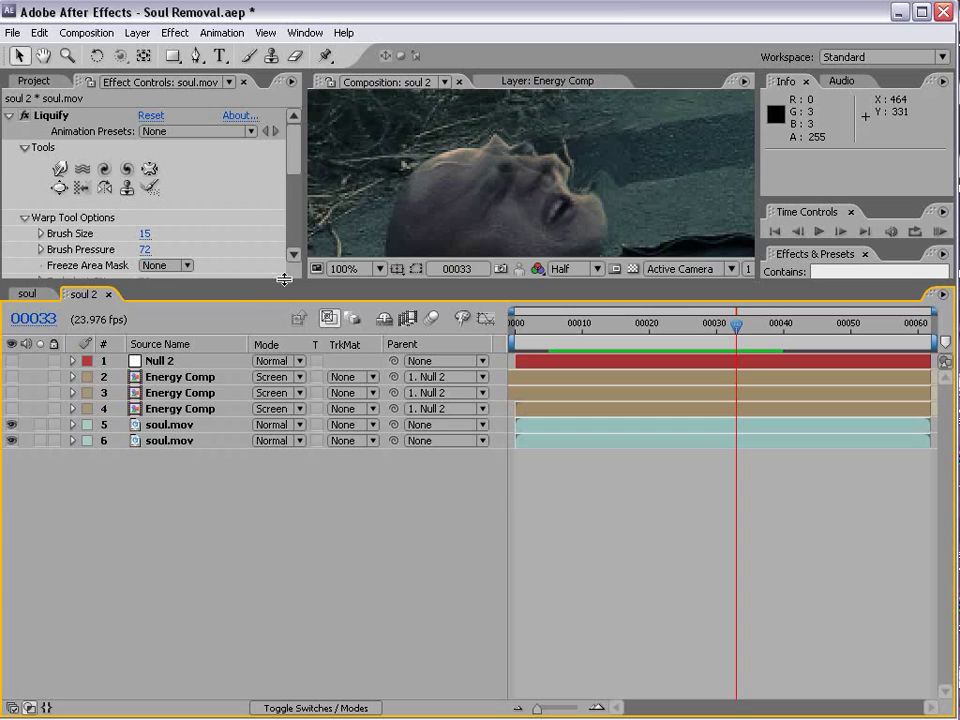
Go to frame 3 and show the three Energy Comp layers over the warped face in an enlarged composition view
{"action": "left_click_drag", "start_coordinate": [285, 280], "coordinate": [274, 394]}
{"action": "left_click_drag", "start_coordinate": [302, 294], "coordinate": [246, 294]}
{"action": "key", "text": "comma"}
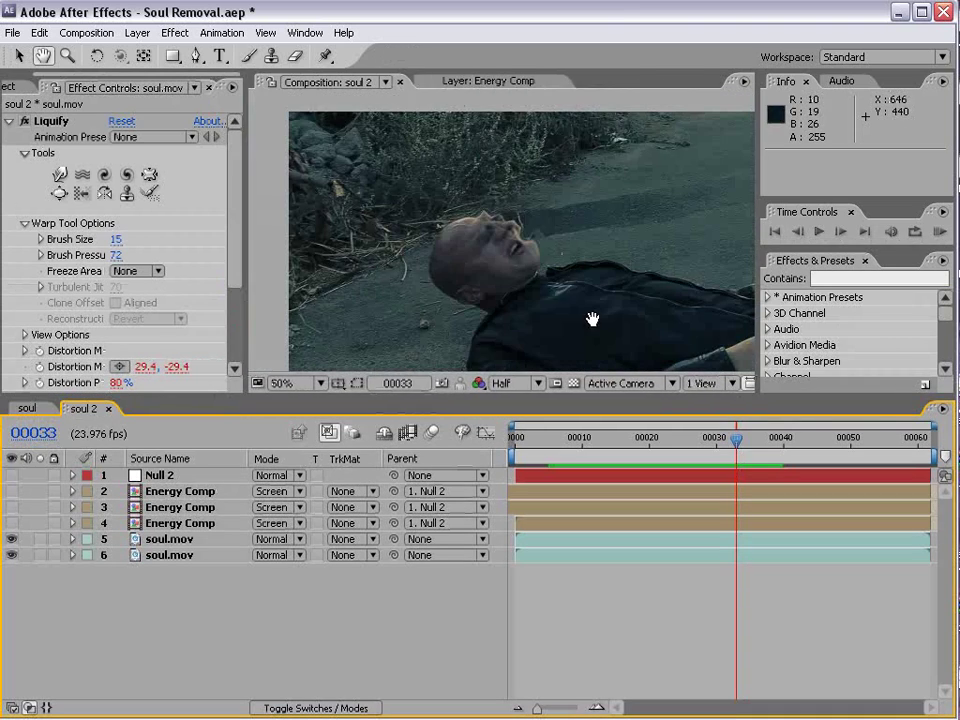
{"action": "left_click_drag", "start_coordinate": [592, 319], "coordinate": [540, 272]}
{"action": "left_click_drag", "start_coordinate": [737, 440], "coordinate": [534, 461]}
{"action": "left_click_drag", "start_coordinate": [12, 523], "coordinate": [12, 491]}
{"action": "left_click", "coordinate": [557, 390]}
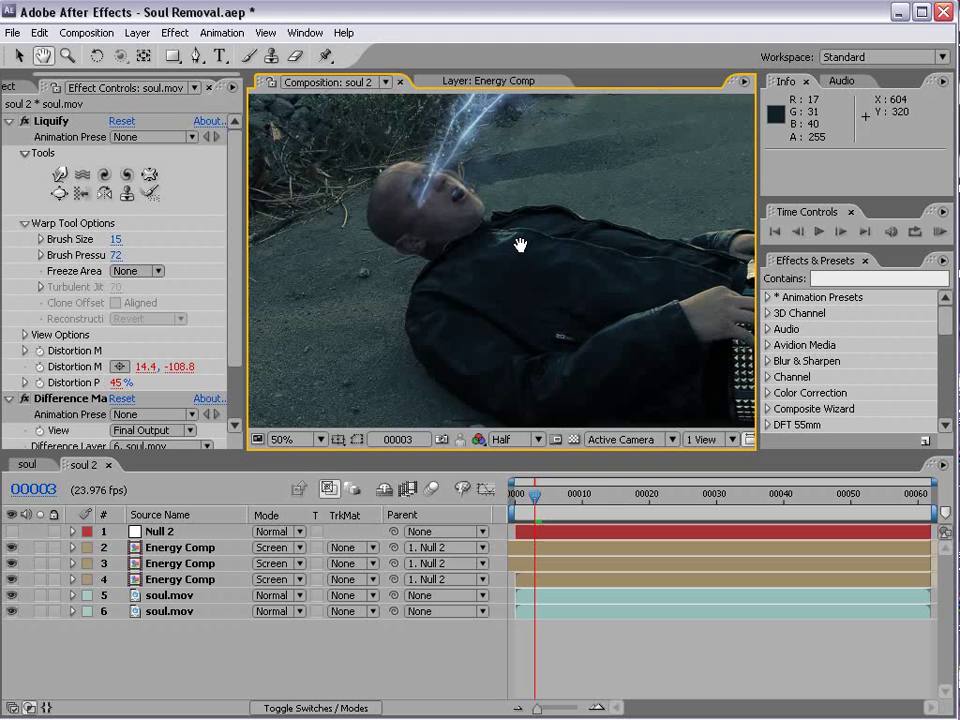
Add a new adjustment layer on top of the layer stack in the soul 2 composition
{"action": "left_click_drag", "start_coordinate": [519, 246], "coordinate": [508, 278]}
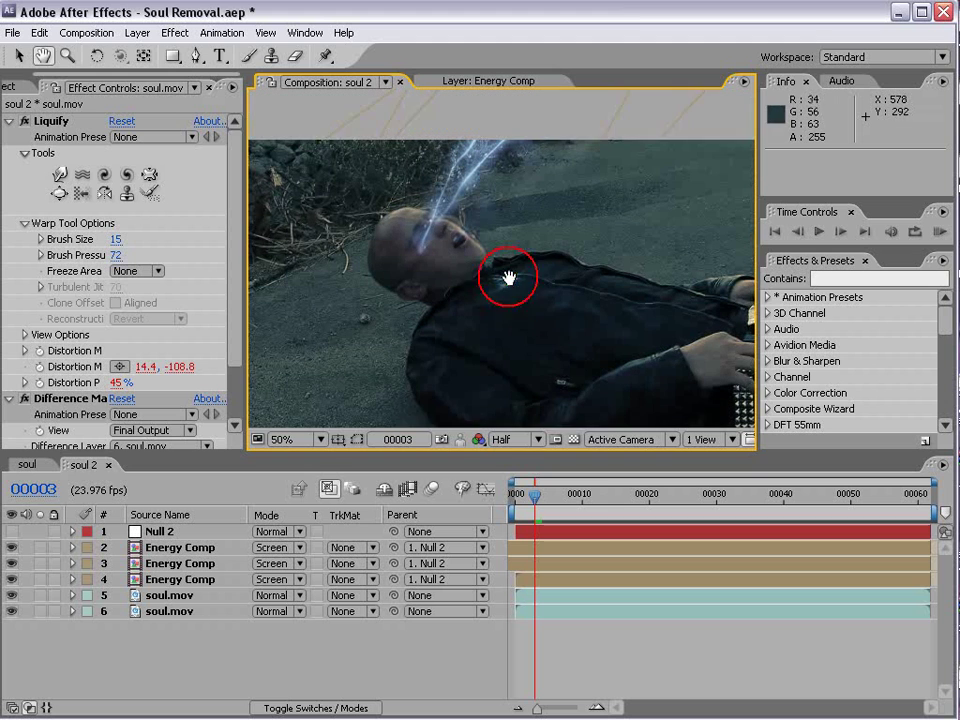
{"action": "key", "text": "v"}
{"action": "left_click_drag", "start_coordinate": [536, 494], "coordinate": [716, 500]}
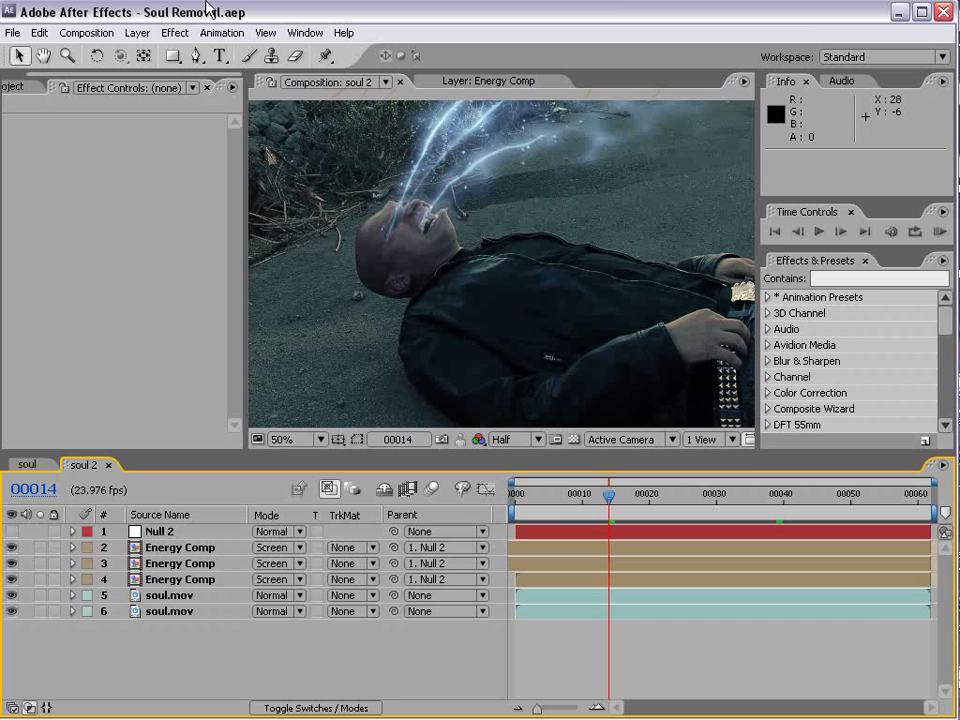
{"action": "left_click", "coordinate": [137, 33]}
{"action": "mouse_move", "coordinate": [330, 52]}
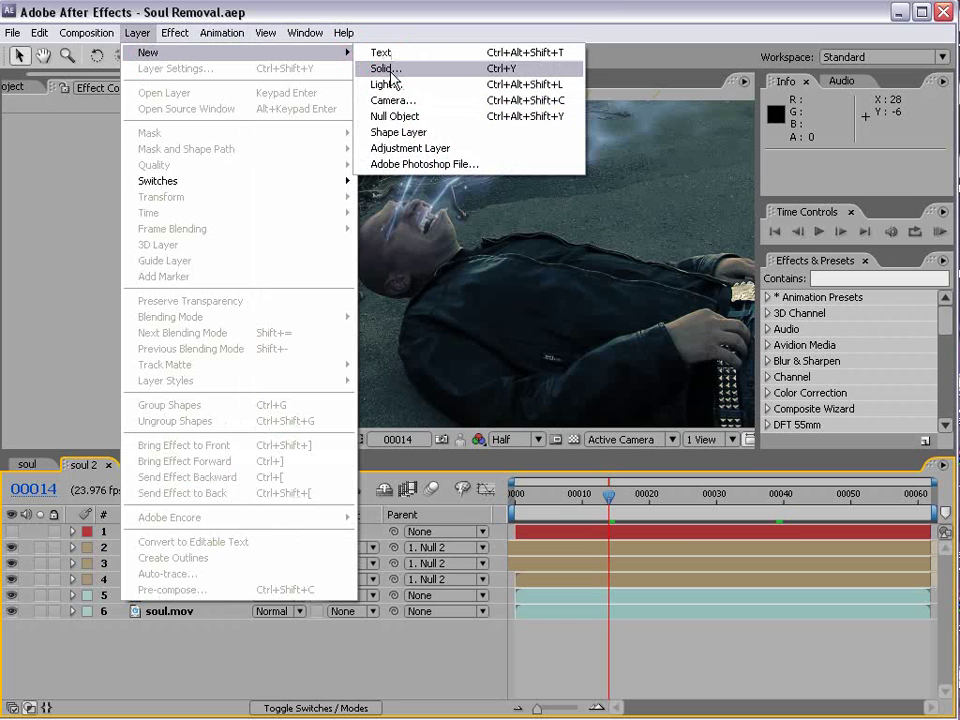
{"action": "left_click", "coordinate": [405, 148]}
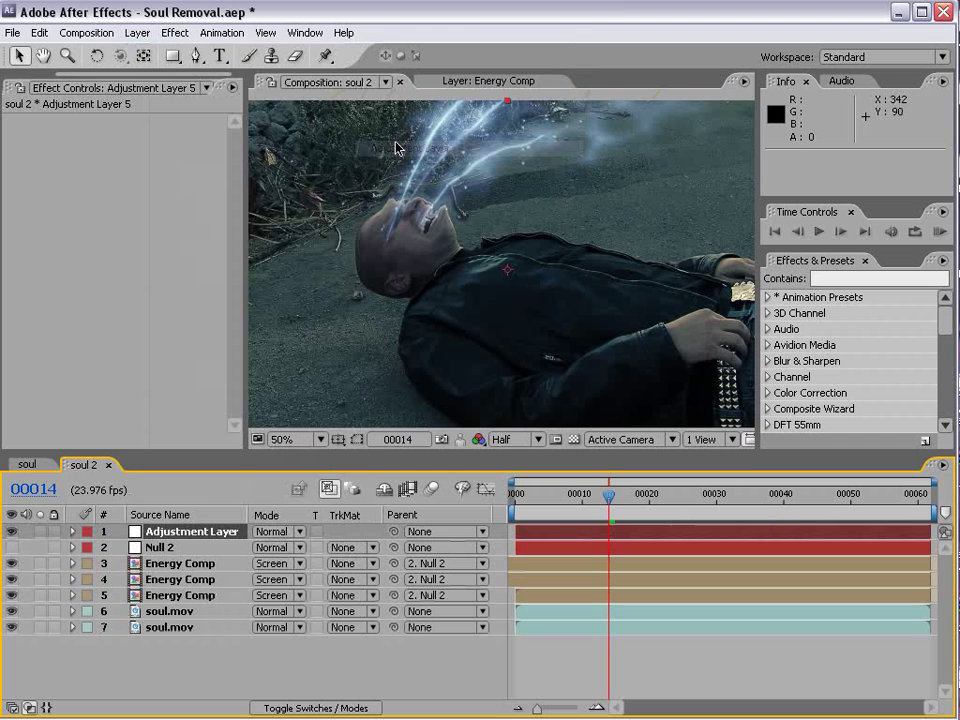
Apply Curves to the adjustment layer and raise the RGB curve to brighten the whole image
{"action": "left_click", "coordinate": [180, 33]}
{"action": "mouse_move", "coordinate": [214, 188]}
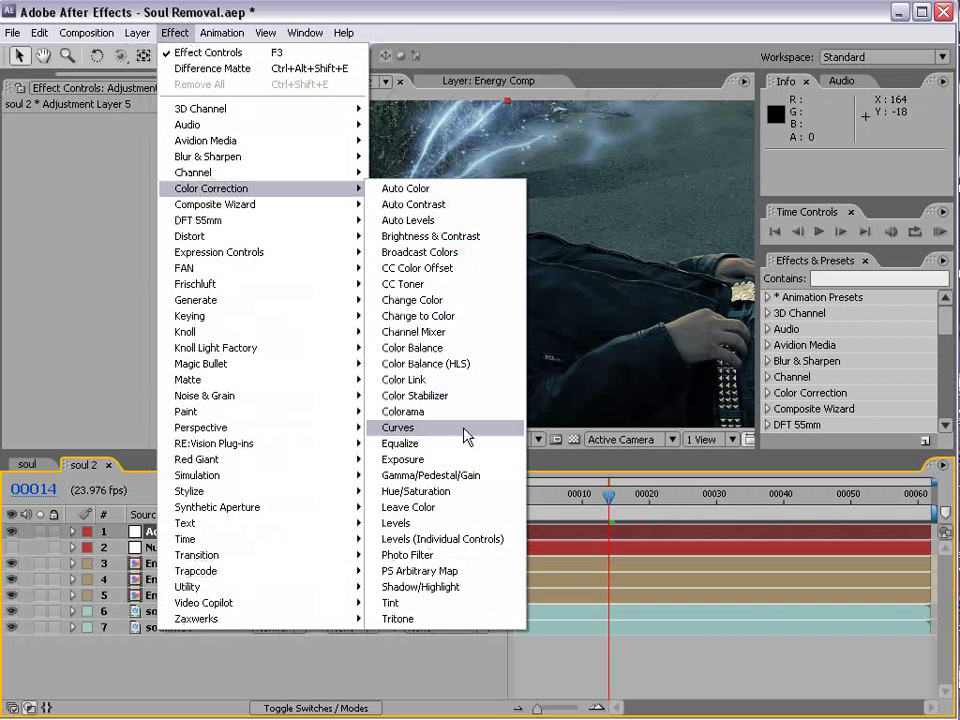
{"action": "left_click", "coordinate": [466, 427]}
{"action": "left_click_drag", "start_coordinate": [93, 200], "coordinate": [100, 245]}
Warm the adjustment layer's colours by adjusting the Red curve and pulling the Blue curve's midtones down
{"action": "left_click", "coordinate": [137, 152]}
{"action": "left_click", "coordinate": [145, 171]}
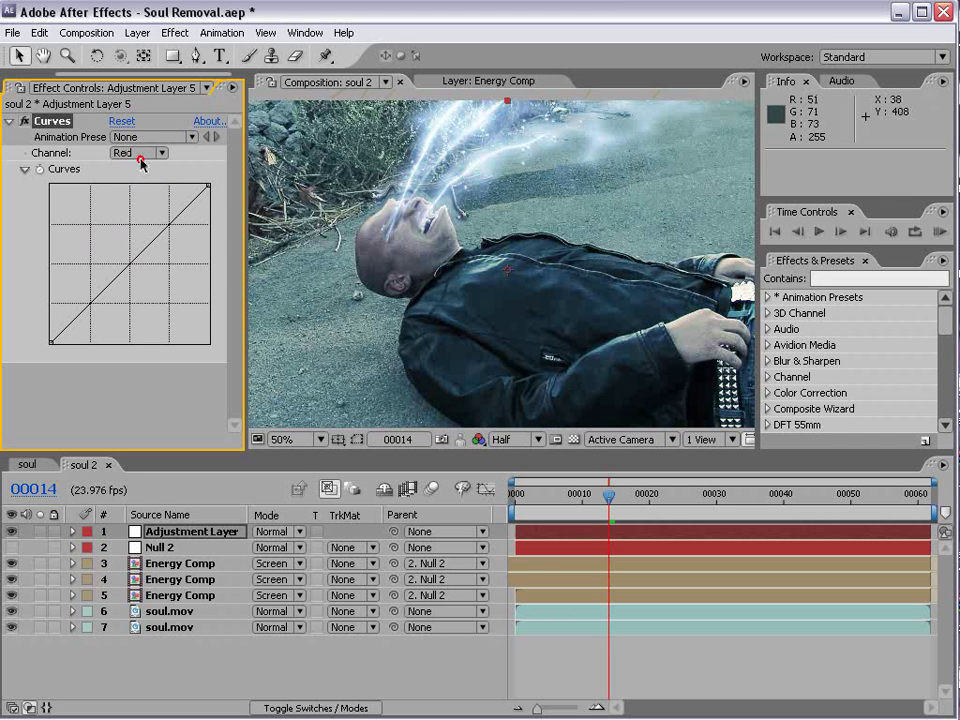
{"action": "left_click", "coordinate": [140, 157]}
{"action": "left_click", "coordinate": [137, 156]}
{"action": "left_click_drag", "start_coordinate": [120, 273], "coordinate": [147, 261]}
{"action": "left_click", "coordinate": [137, 155]}
{"action": "left_click", "coordinate": [139, 185]}
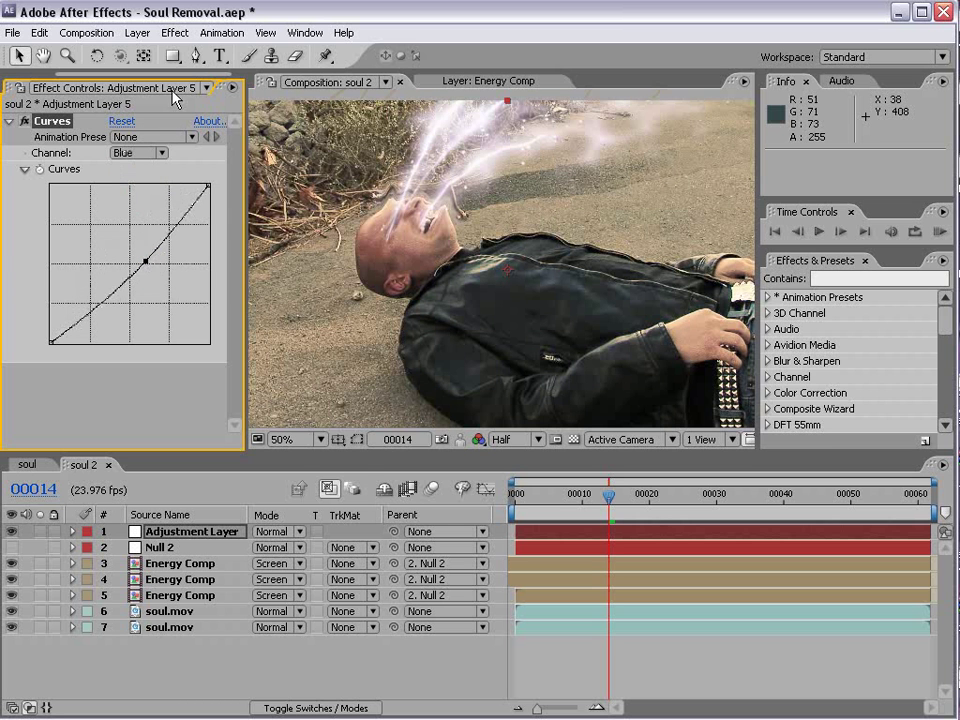
Add a Glow to the adjustment layer with threshold 82.4%, radius 62 and intensity 0.2
{"action": "left_click", "coordinate": [175, 32]}
{"action": "mouse_move", "coordinate": [246, 497]}
{"action": "left_click", "coordinate": [432, 671]}
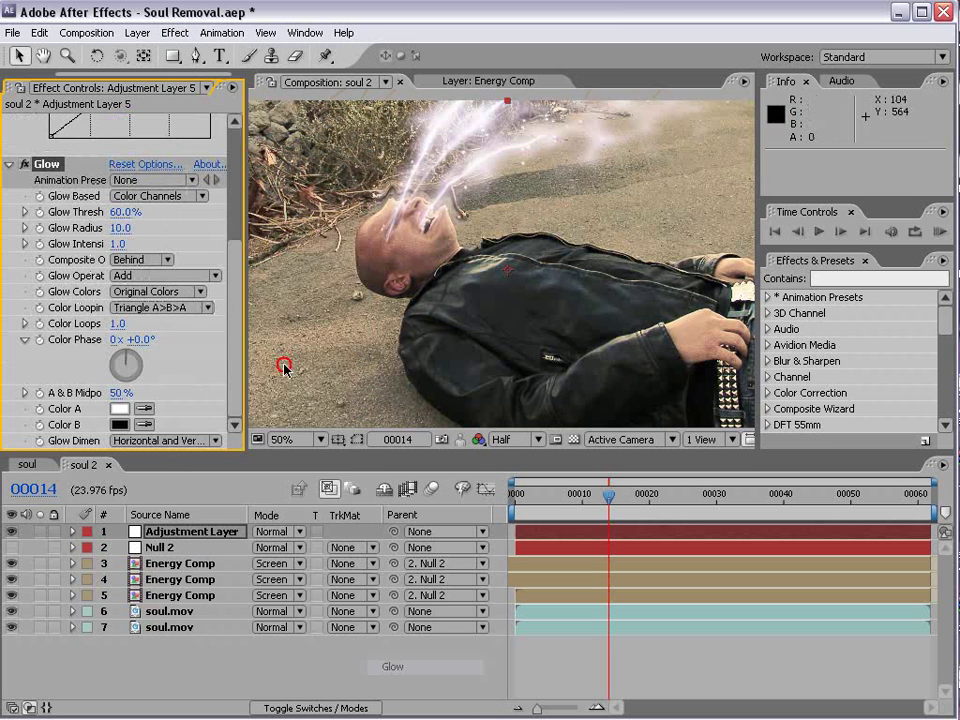
{"action": "left_click_drag", "start_coordinate": [124, 212], "coordinate": [15, 253]}
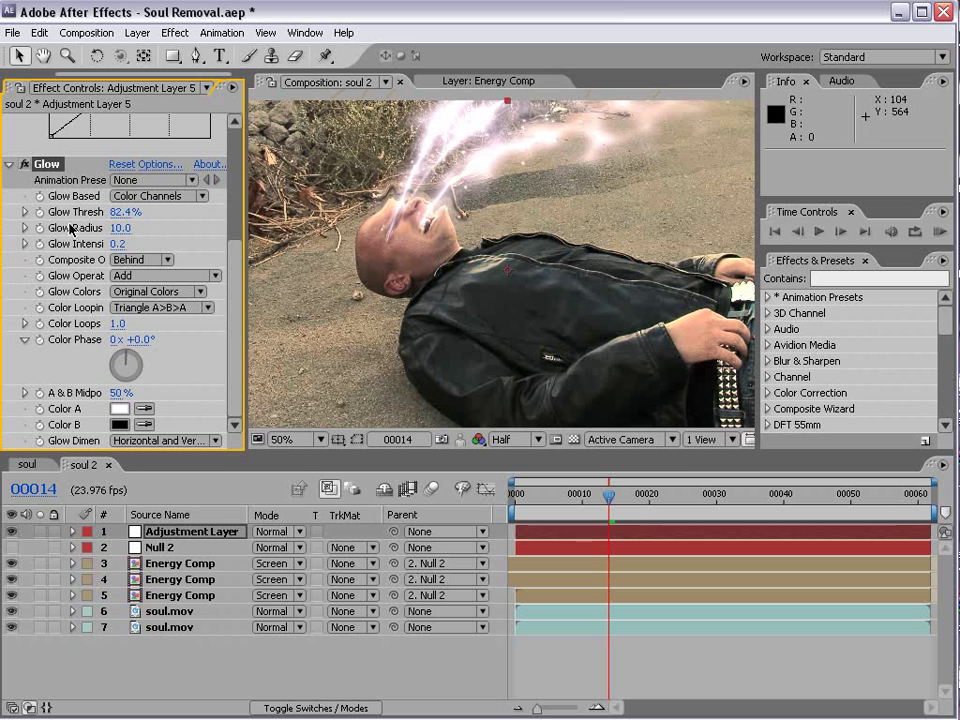
{"action": "left_click_drag", "start_coordinate": [118, 231], "coordinate": [641, 500]}
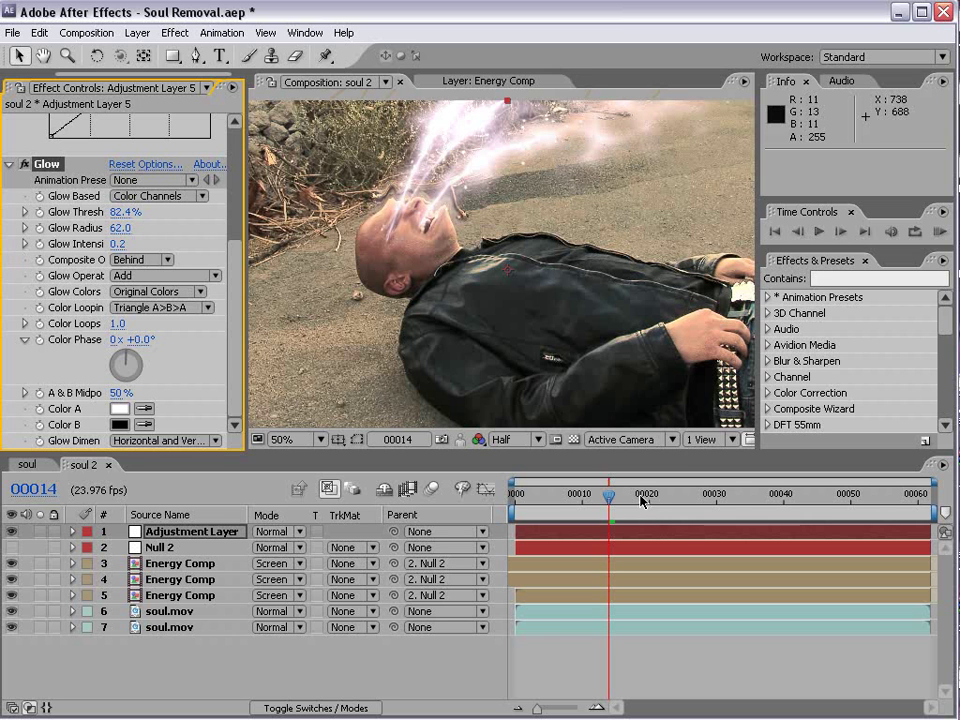
{"action": "left_click", "coordinate": [631, 650]}
Set the adjustment layer's Opacity to 0%
{"action": "left_click", "coordinate": [163, 532]}
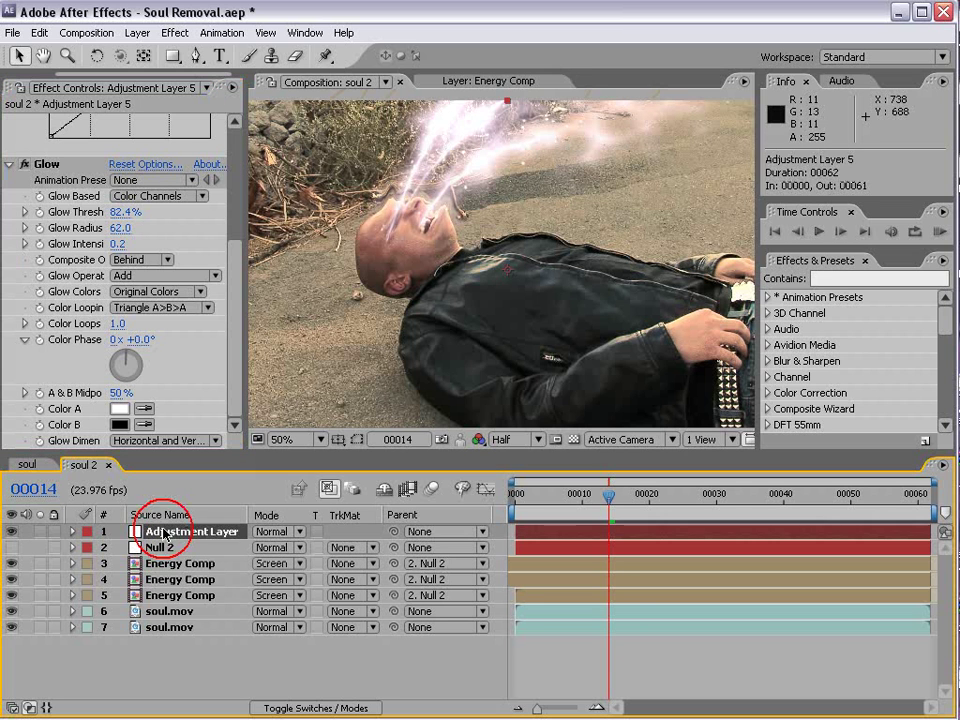
{"action": "key", "text": "t"}
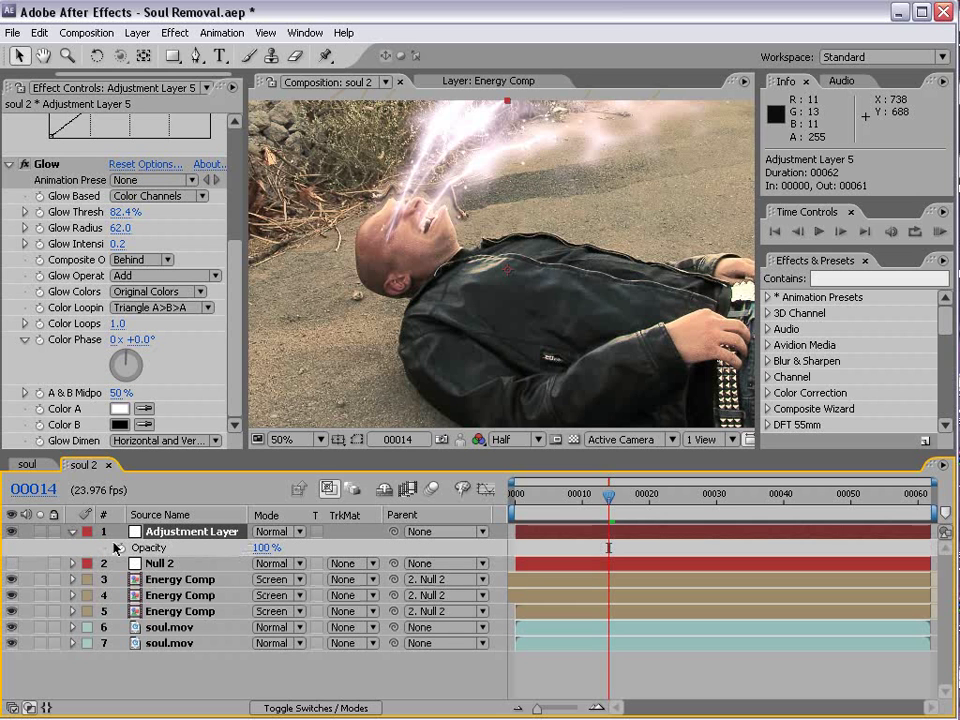
{"action": "left_click", "coordinate": [264, 548]}
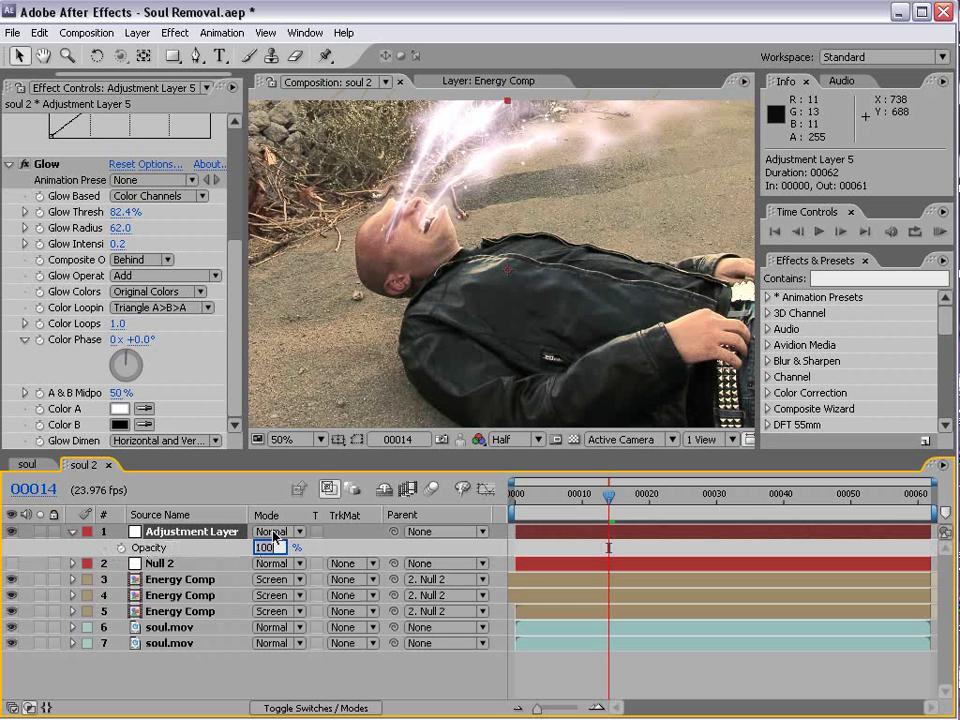
{"action": "type", "text": "0"}
{"action": "key", "text": "Return"}
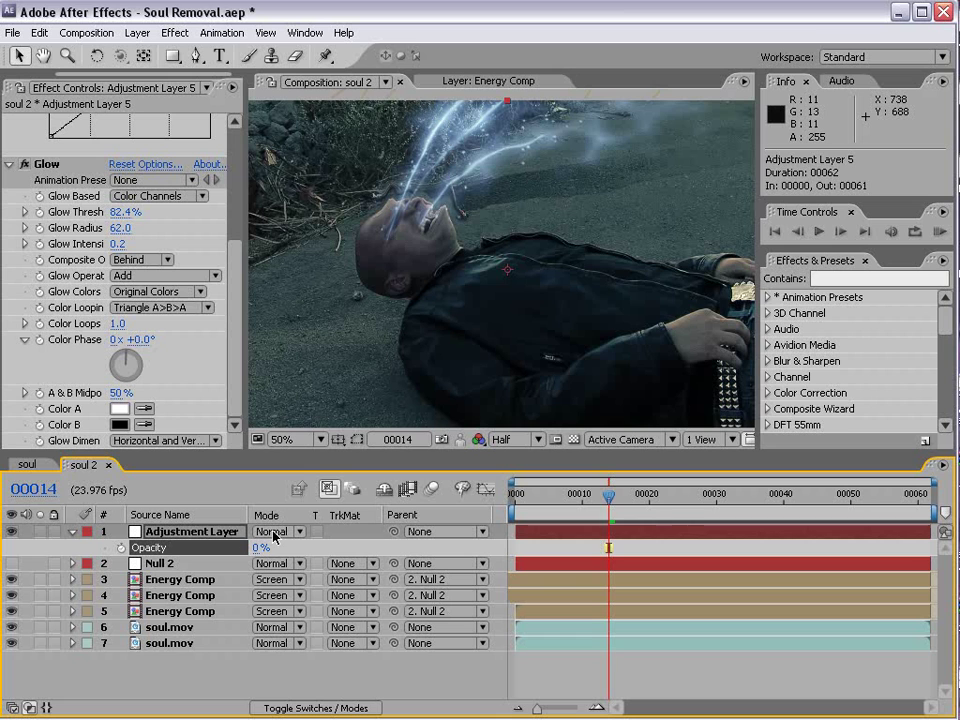
Add the expression wiggle(8,100) to the adjustment layer's Opacity and check its curve in the Graph Editor
{"action": "left_click", "coordinate": [120, 548], "text": "alt"}
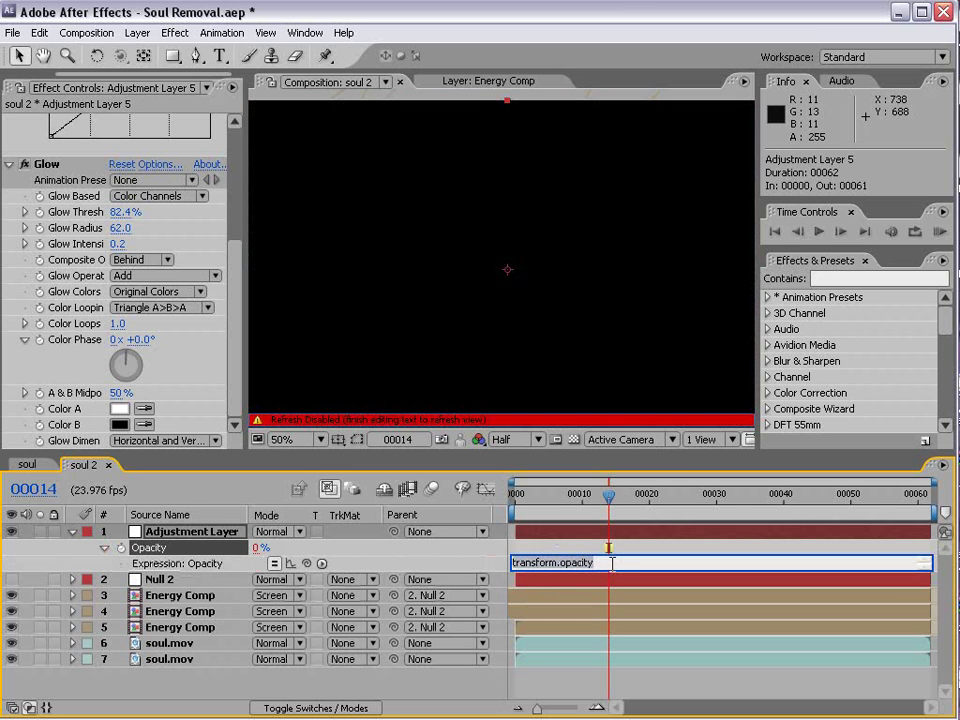
{"action": "type", "text": "wiggle(5"}
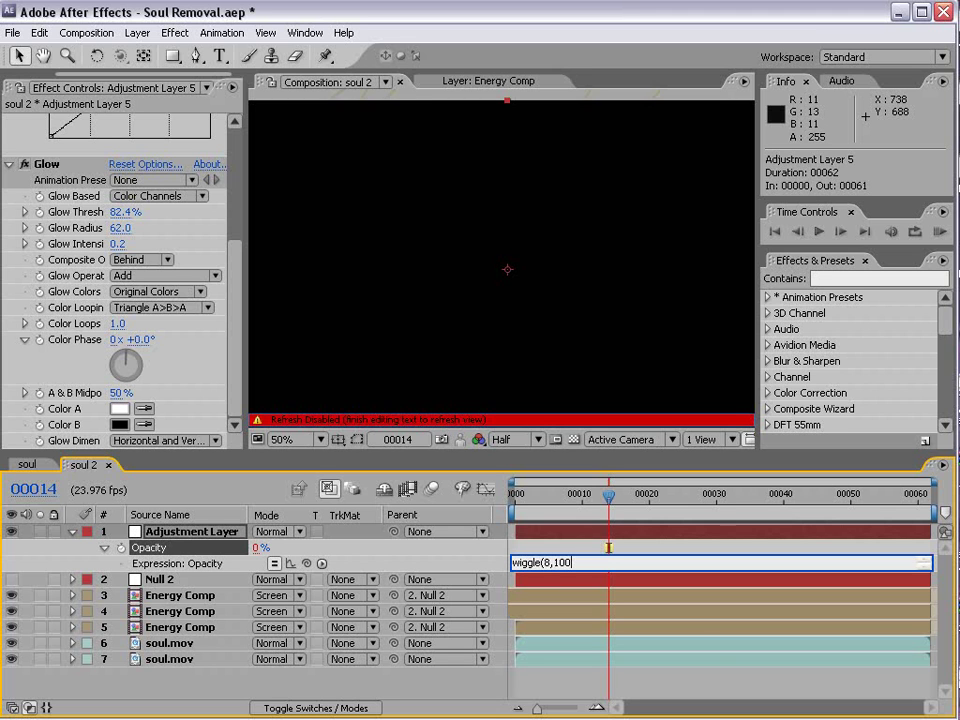
{"action": "left_click", "coordinate": [291, 564]}
{"action": "left_click", "coordinate": [487, 489]}
{"action": "left_click_drag", "start_coordinate": [518, 496], "coordinate": [596, 503]}
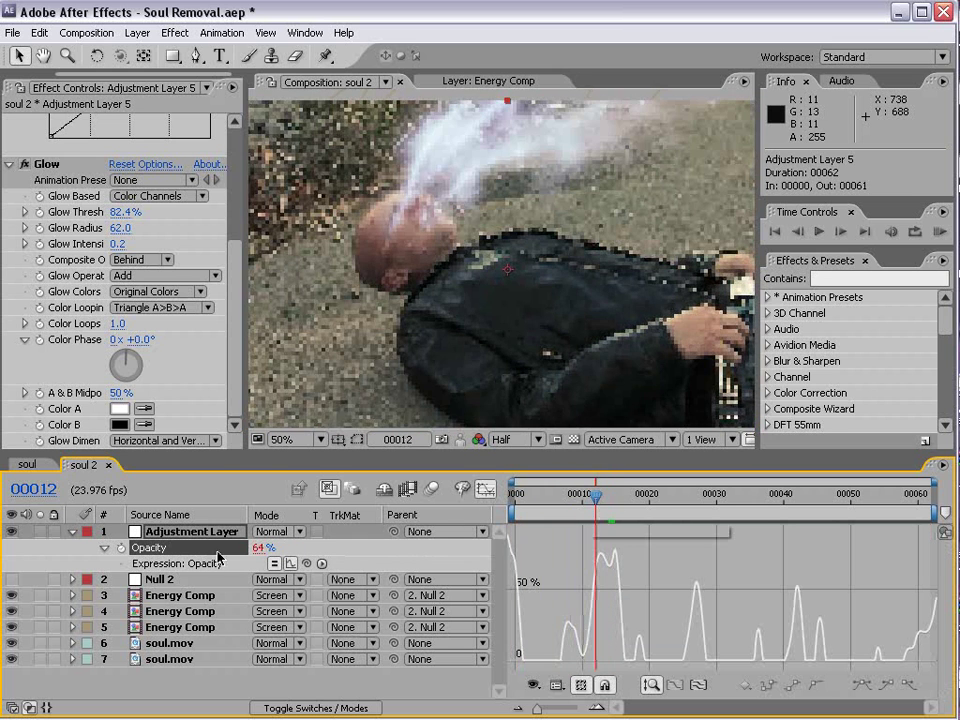
{"action": "left_click", "coordinate": [291, 564]}
{"action": "left_click", "coordinate": [486, 490]}
Change the adjustment layer's Opacity expression to wiggle(10,100) and scrub to frame 43 to preview the flicker
{"action": "left_click", "coordinate": [540, 562]}
{"action": "left_click", "coordinate": [595, 560]}
{"action": "key", "text": "BackSpace"}
{"action": "type", "text": "10"}
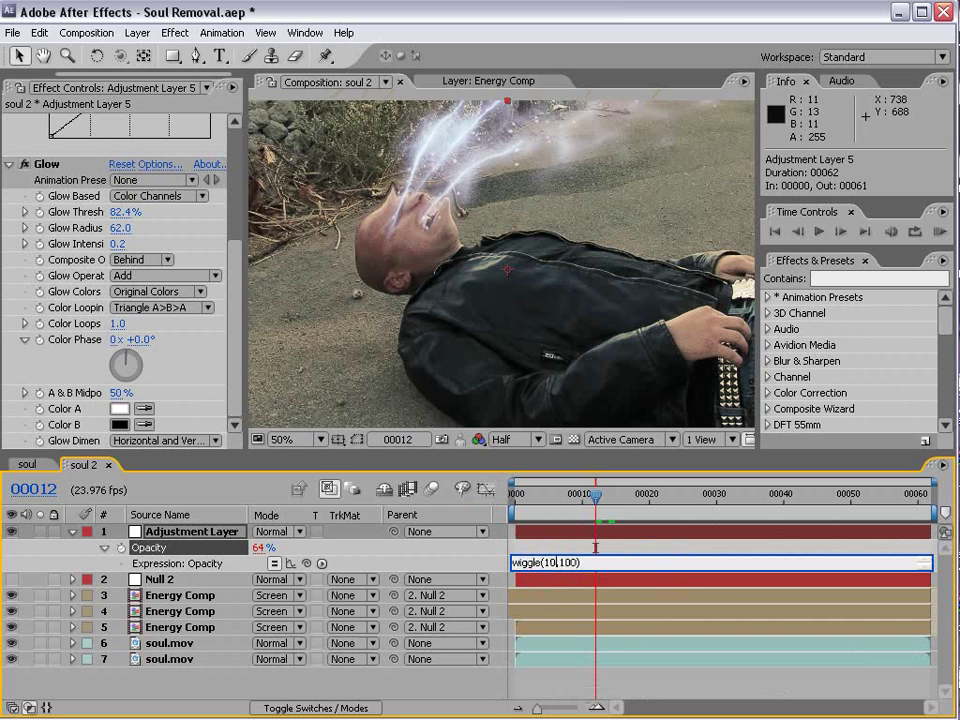
{"action": "key", "text": "KP_Enter"}
{"action": "scroll", "coordinate": [535, 296], "scroll_direction": "down", "scroll_amount": 2}
{"action": "left_click_drag", "start_coordinate": [596, 495], "coordinate": [803, 495]}
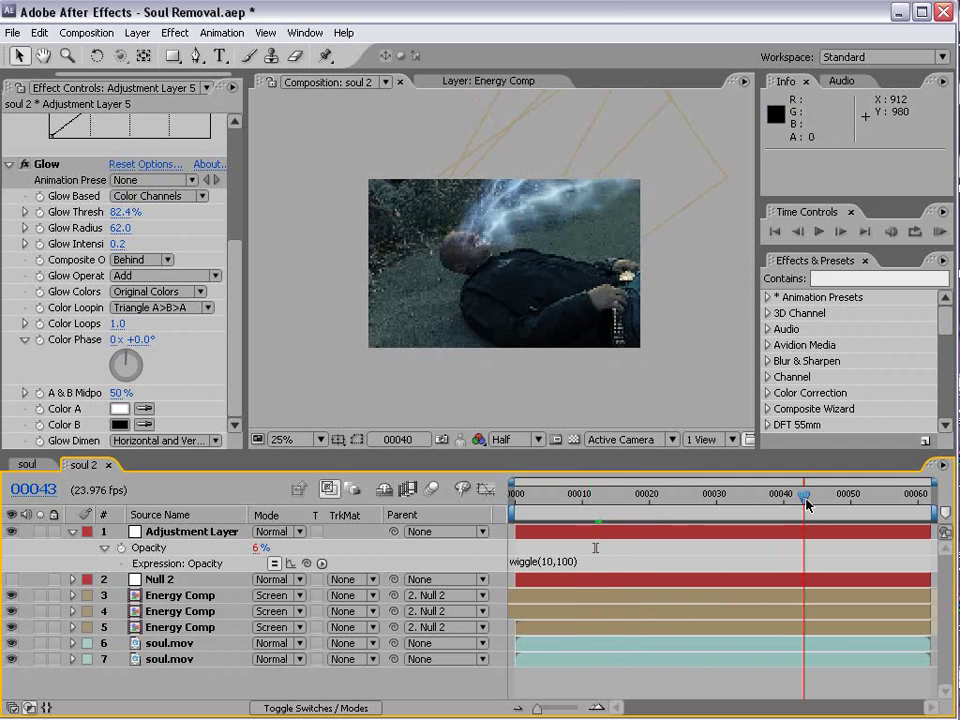
{"action": "scroll", "coordinate": [583, 336], "scroll_direction": "up", "scroll_amount": 2}
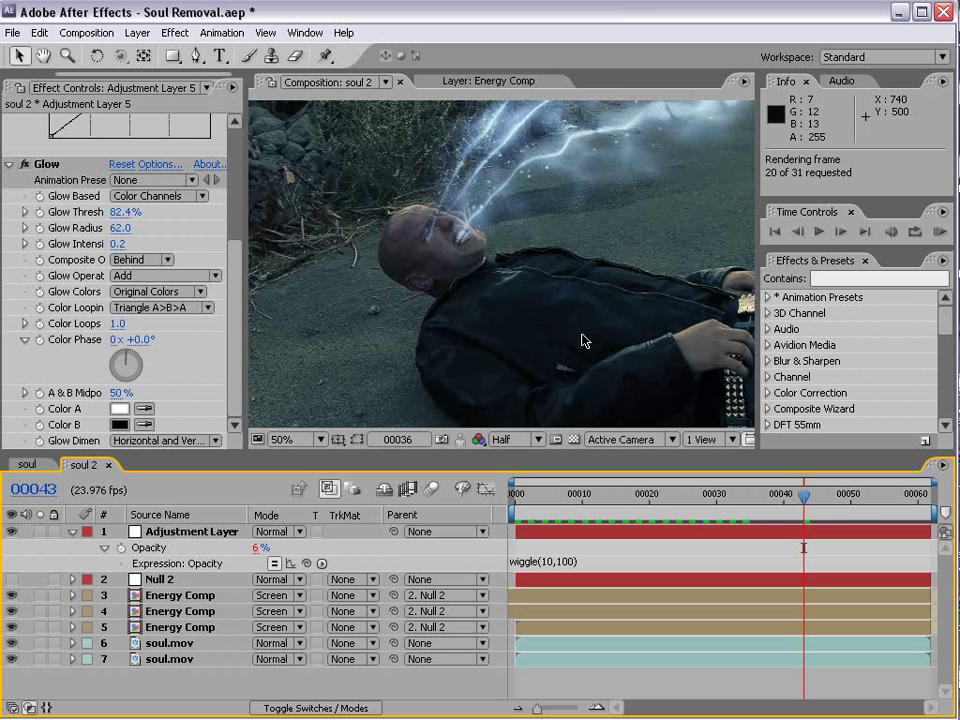
Solo the upper soul.mov layer to examine the warped face at 100%, and restore the full composite at 50%
{"action": "left_click", "coordinate": [165, 643]}
{"action": "left_click", "coordinate": [40, 643]}
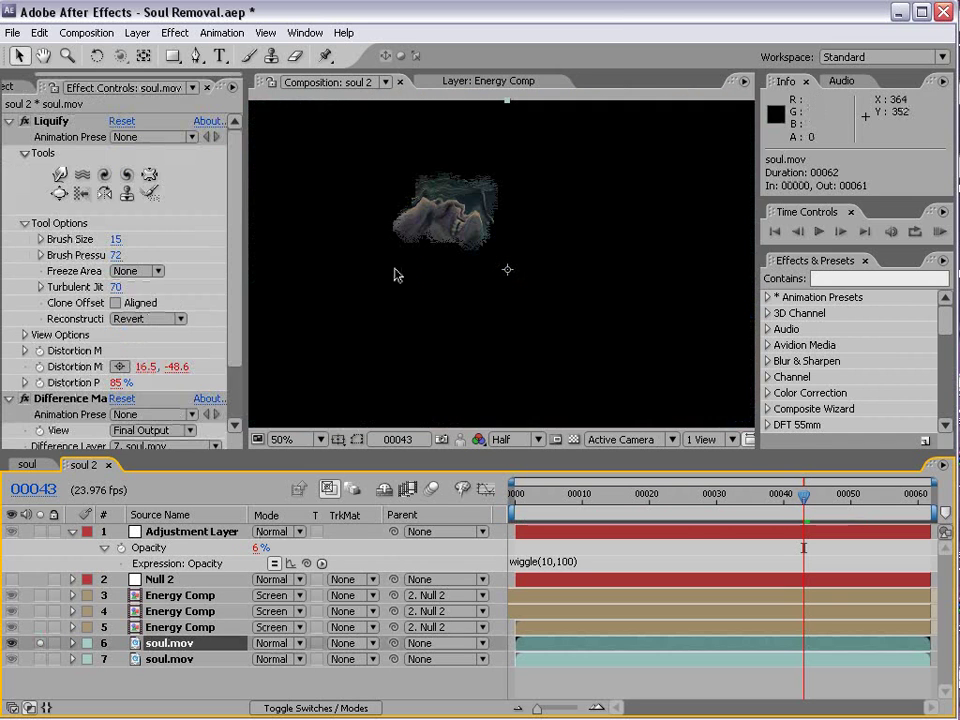
{"action": "key", "text": "period"}
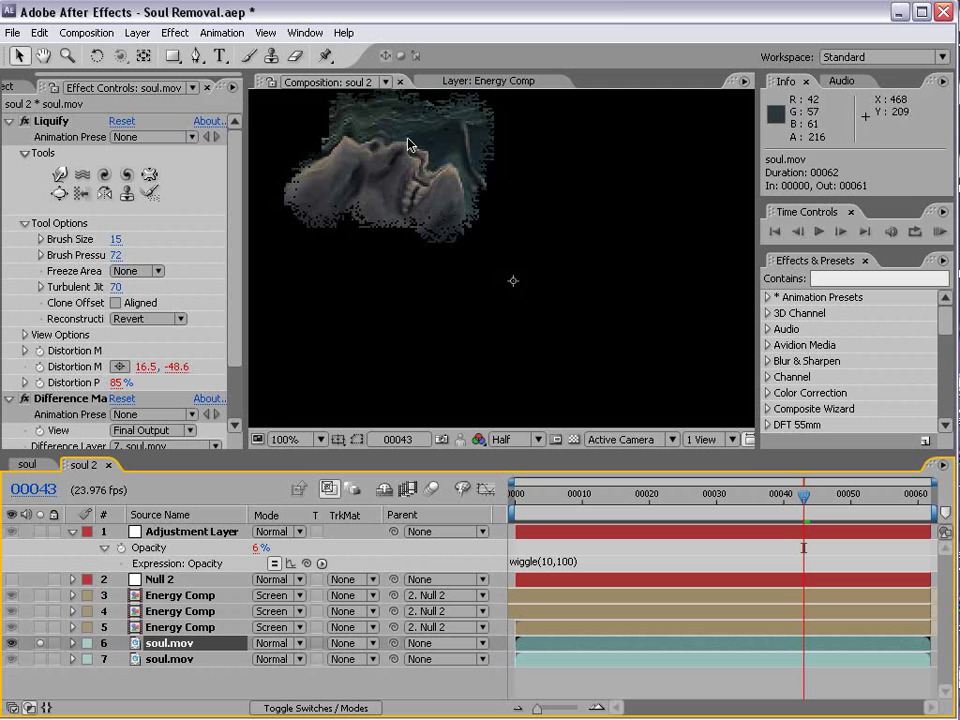
{"action": "left_click", "coordinate": [40, 643]}
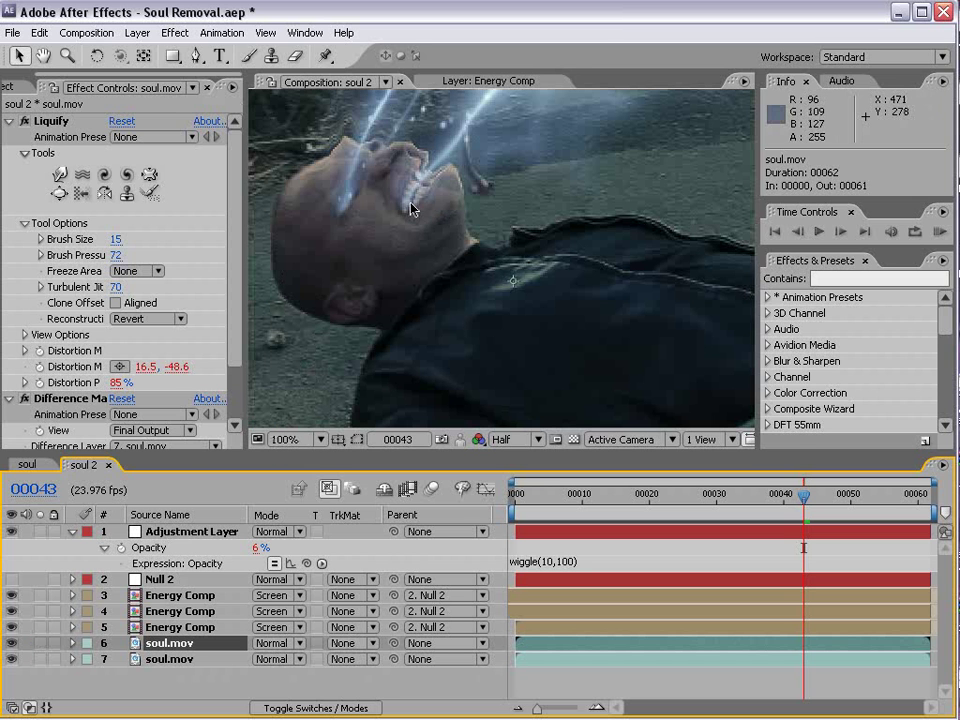
{"action": "key", "text": "comma"}
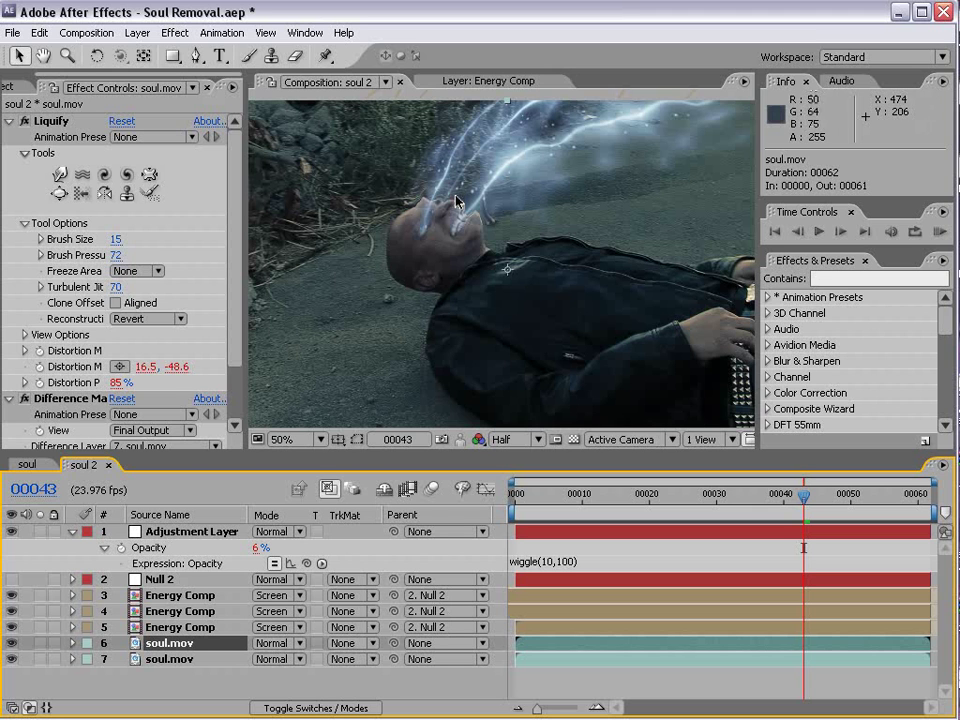
Return soul 2 to frame 0 and show the project's list of items with no layer selected
{"action": "mouse_move", "coordinate": [847, 498]}
{"action": "left_mouse_down"}
{"action": "mouse_move", "coordinate": [930, 510]}
{"action": "mouse_move", "coordinate": [512, 510]}
{"action": "mouse_move", "coordinate": [468, 553]}
{"action": "left_mouse_up"}
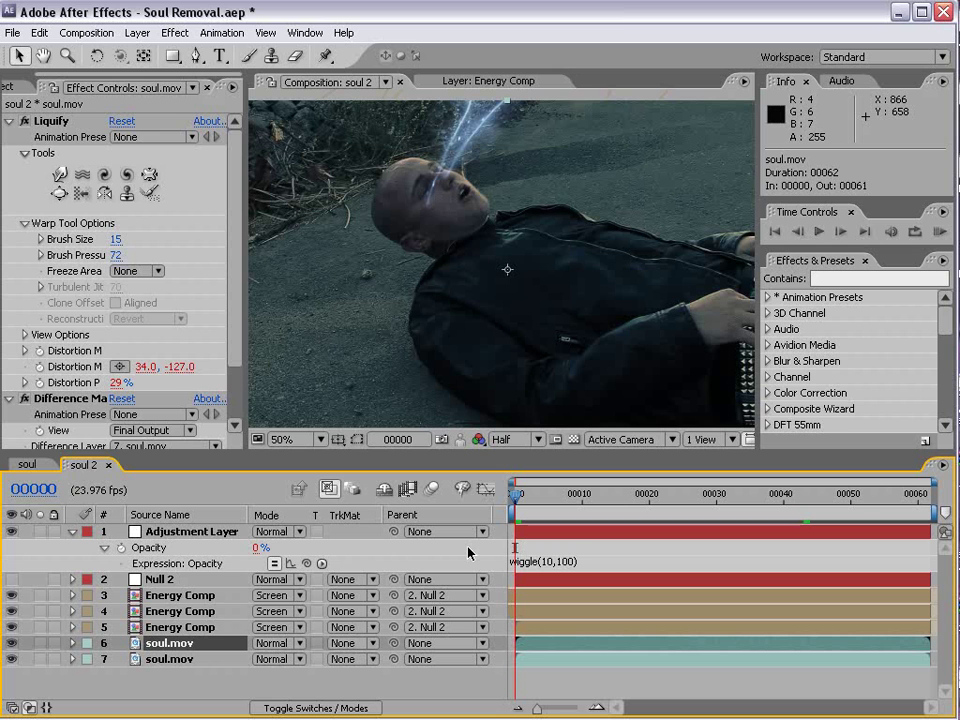
{"action": "left_click", "coordinate": [6, 88]}
{"action": "left_click", "coordinate": [572, 662]}
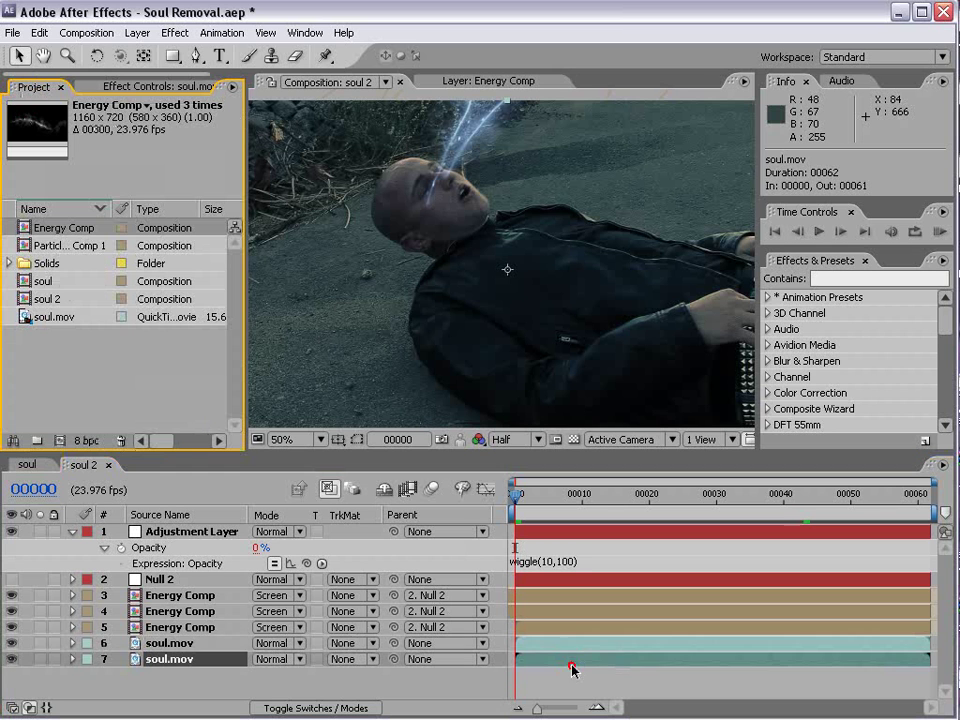
{"action": "left_click", "coordinate": [566, 686]}
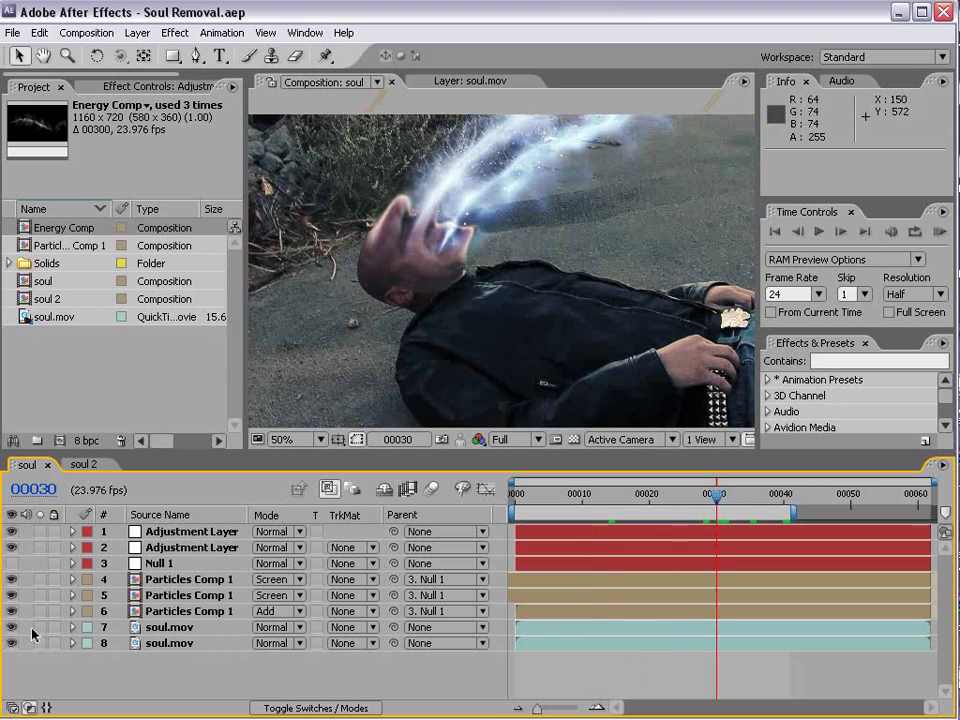
In the soul composition, solo the two soul.mov layers to compare the warped face with the 527967_m.jpg photo, and restore all layers
{"action": "left_click_drag", "start_coordinate": [40, 627], "coordinate": [40, 643]}
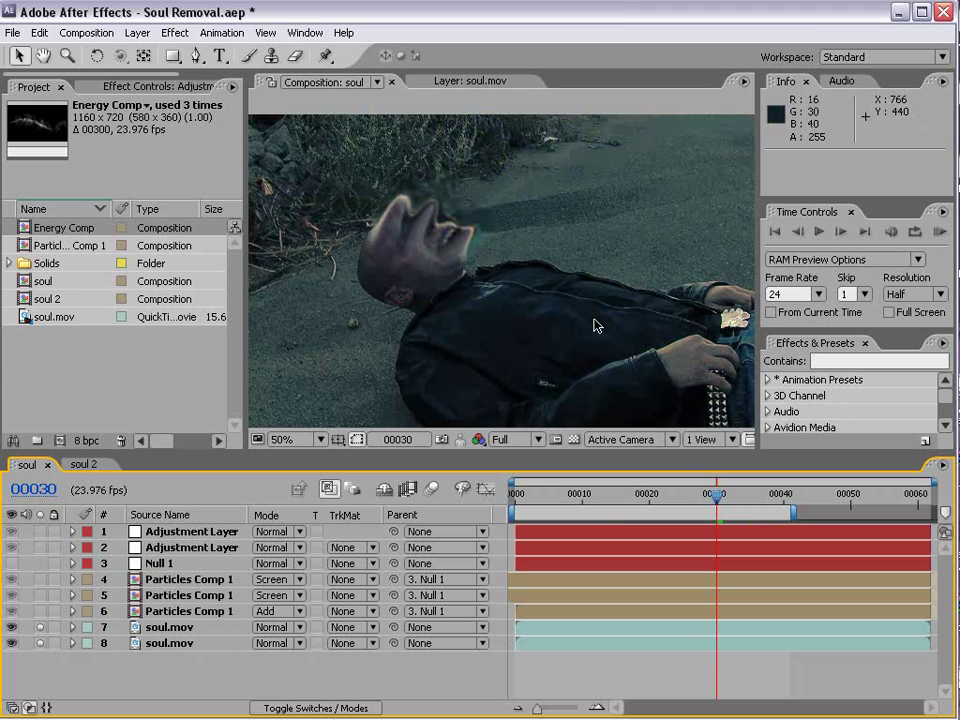
{"action": "key", "text": "alt+Tab"}
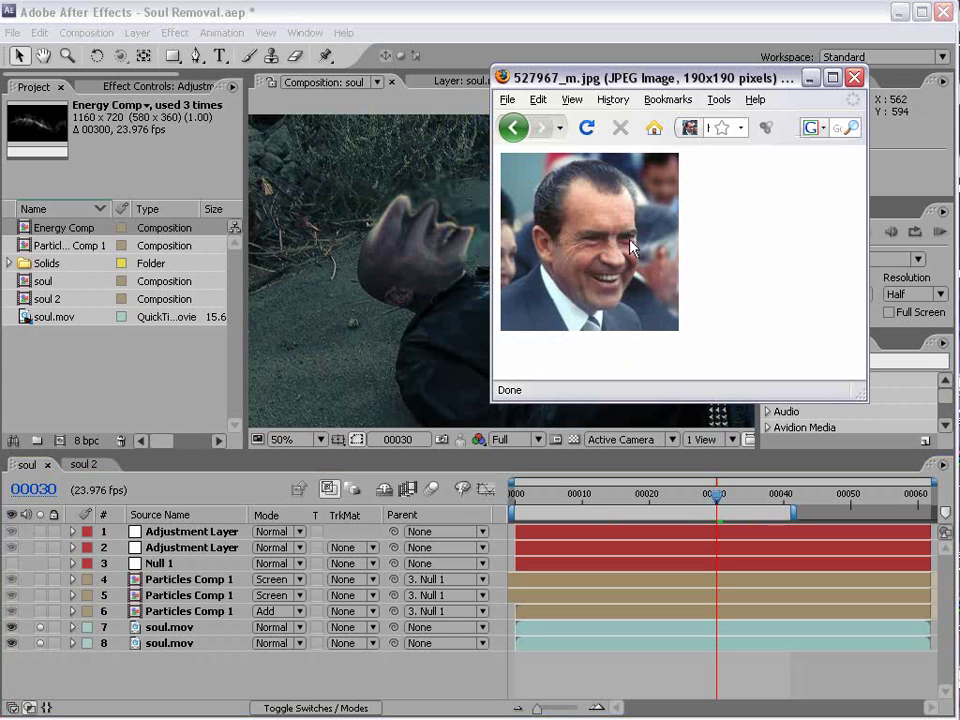
{"action": "left_click_drag", "start_coordinate": [40, 627], "coordinate": [40, 643]}
{"action": "key", "text": "alt+Tab"}
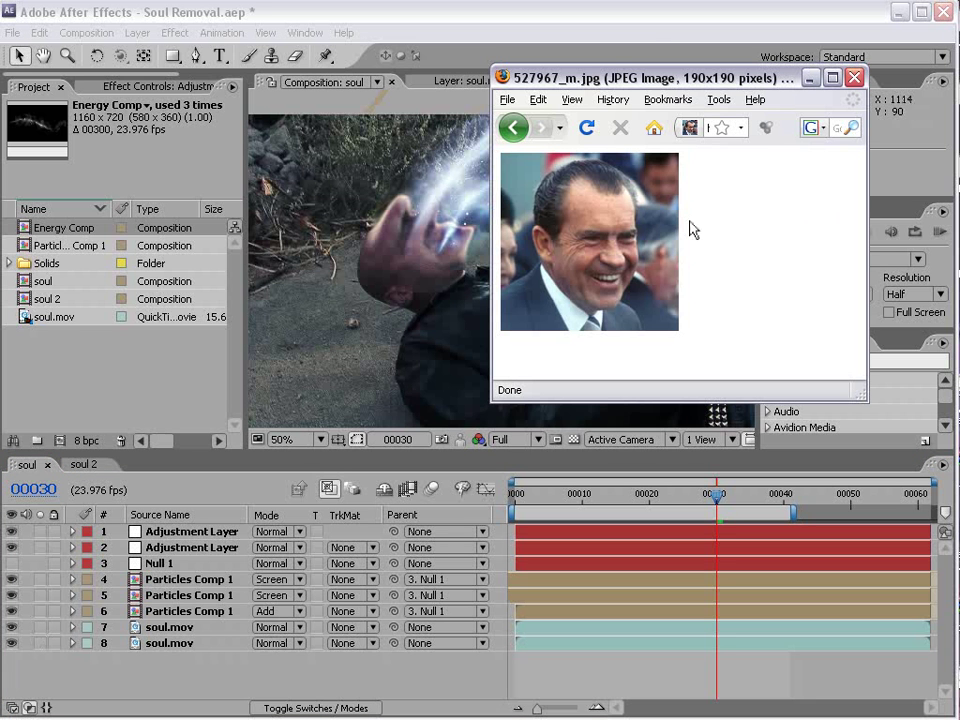
{"action": "left_click", "coordinate": [563, 12]}
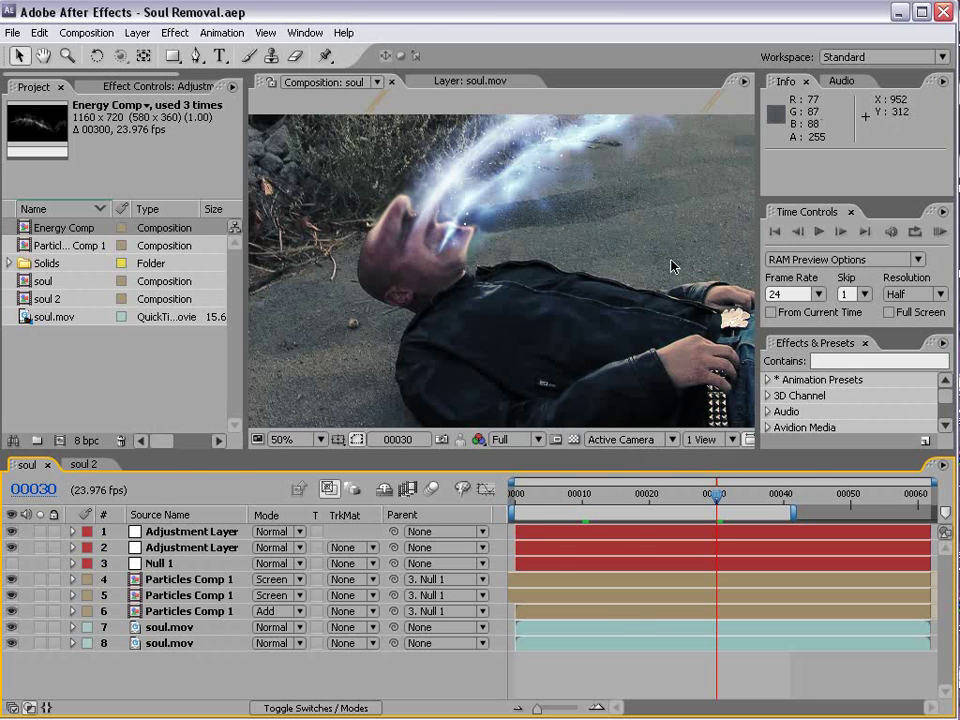
Switch to Firefox and look through the Video Copilot products page
{"action": "key", "text": "alt+Tab"}
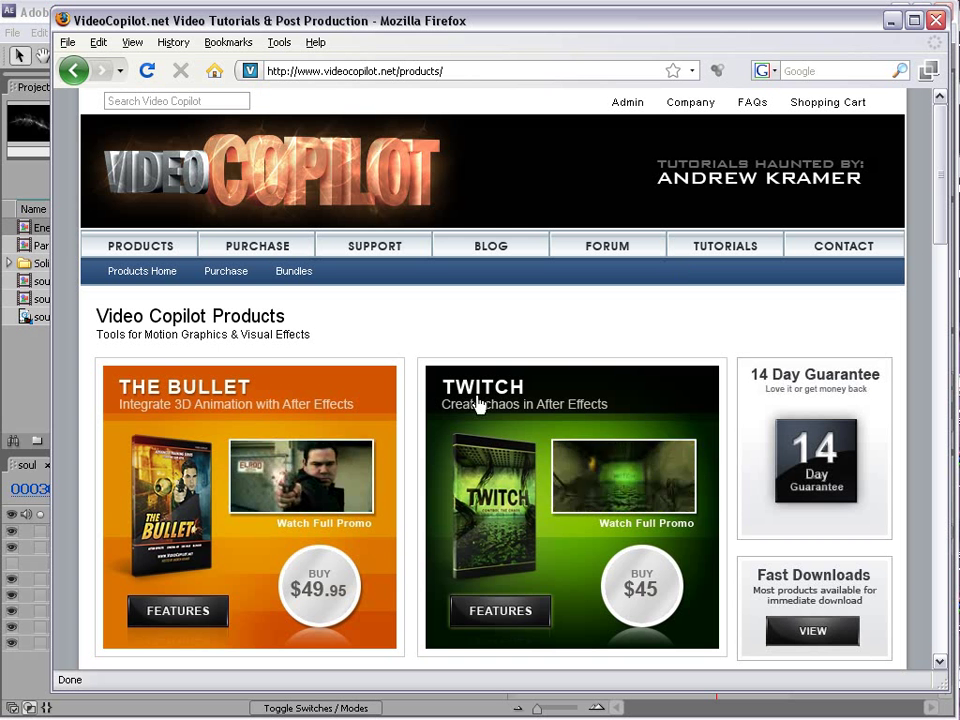
{"action": "scroll", "coordinate": [700, 428], "scroll_direction": "down", "scroll_amount": 6}
{"action": "scroll", "coordinate": [700, 428], "scroll_direction": "down", "scroll_amount": 9}
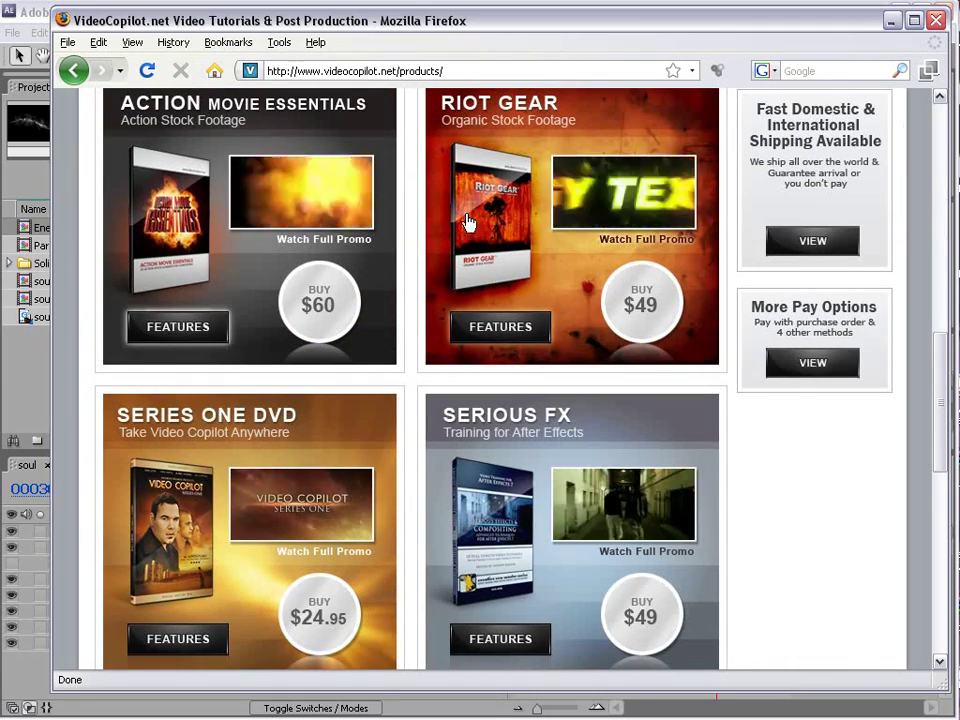
{"action": "left_click_drag", "start_coordinate": [938, 445], "coordinate": [944, 240]}
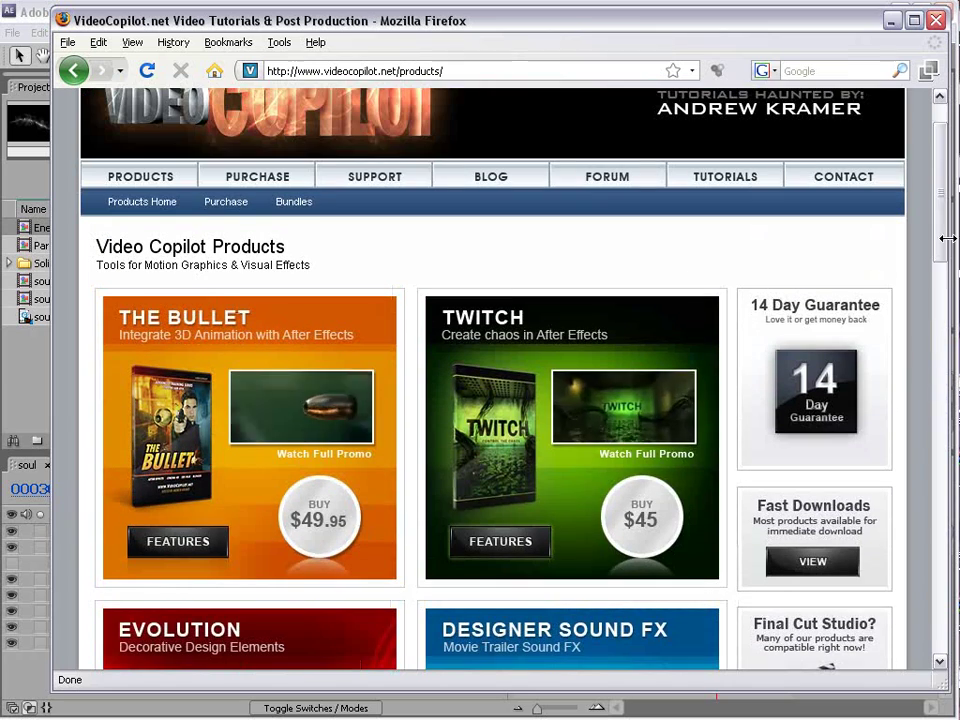
{"action": "scroll", "coordinate": [564, 289], "scroll_direction": "up", "scroll_amount": 2}
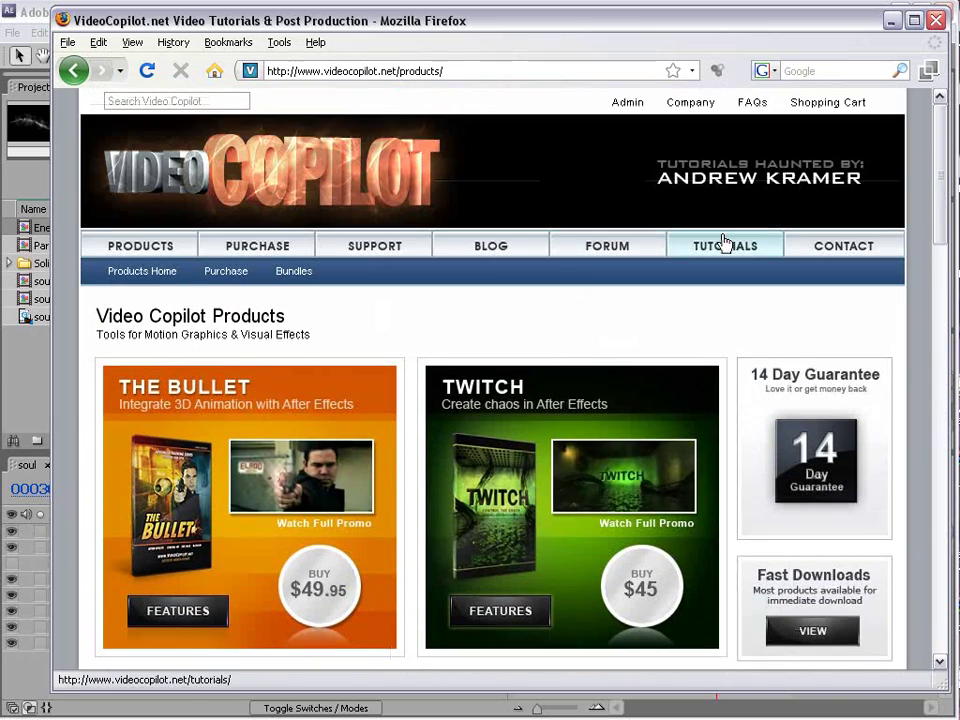
Open the Video Copilot tutorials page and browse its full list of tutorials and essential content
{"action": "left_click", "coordinate": [724, 242]}
{"action": "scroll", "coordinate": [594, 265], "scroll_direction": "down", "scroll_amount": 5}
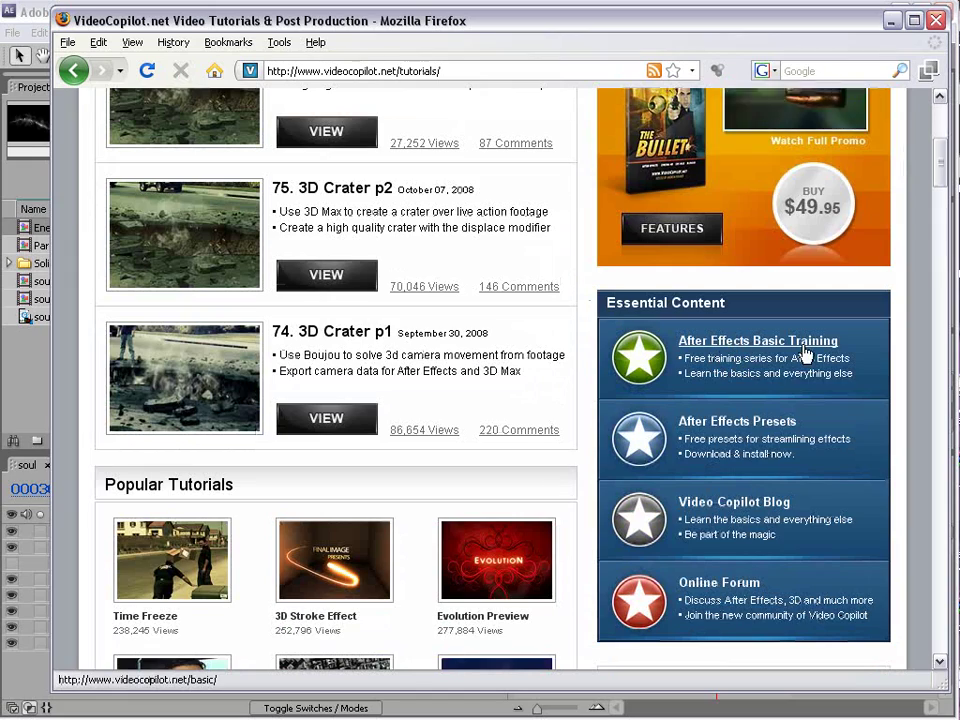
{"action": "left_click_drag", "start_coordinate": [941, 155], "coordinate": [910, 625]}
{"action": "scroll", "coordinate": [471, 343], "scroll_direction": "up", "scroll_amount": 8}
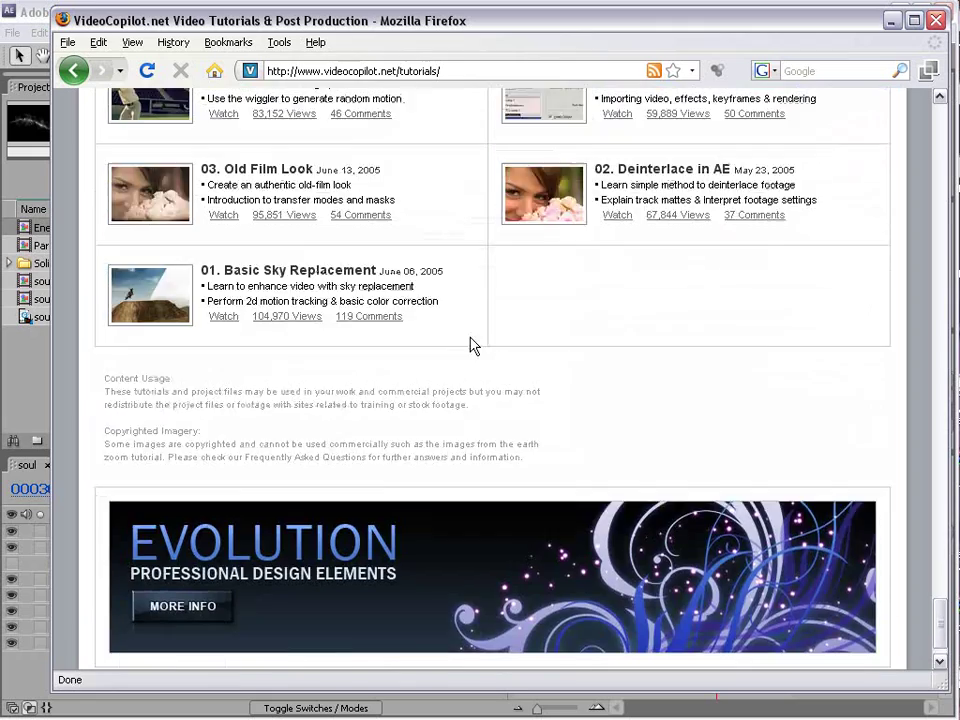
{"action": "scroll", "coordinate": [821, 476], "scroll_direction": "up", "scroll_amount": 8}
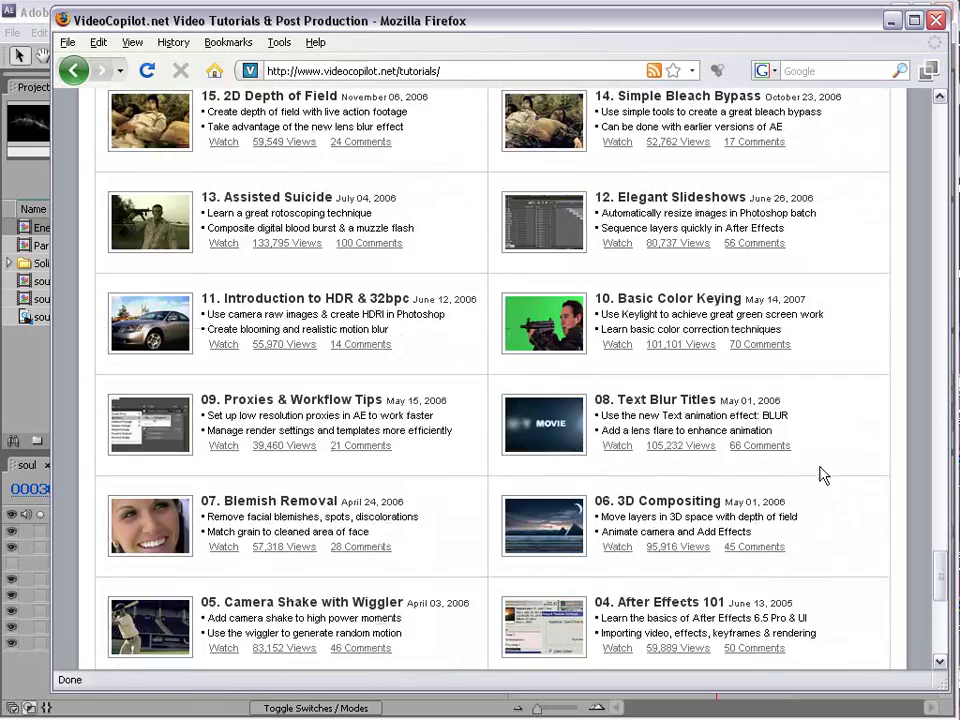
{"action": "left_click_drag", "start_coordinate": [945, 557], "coordinate": [948, 135]}
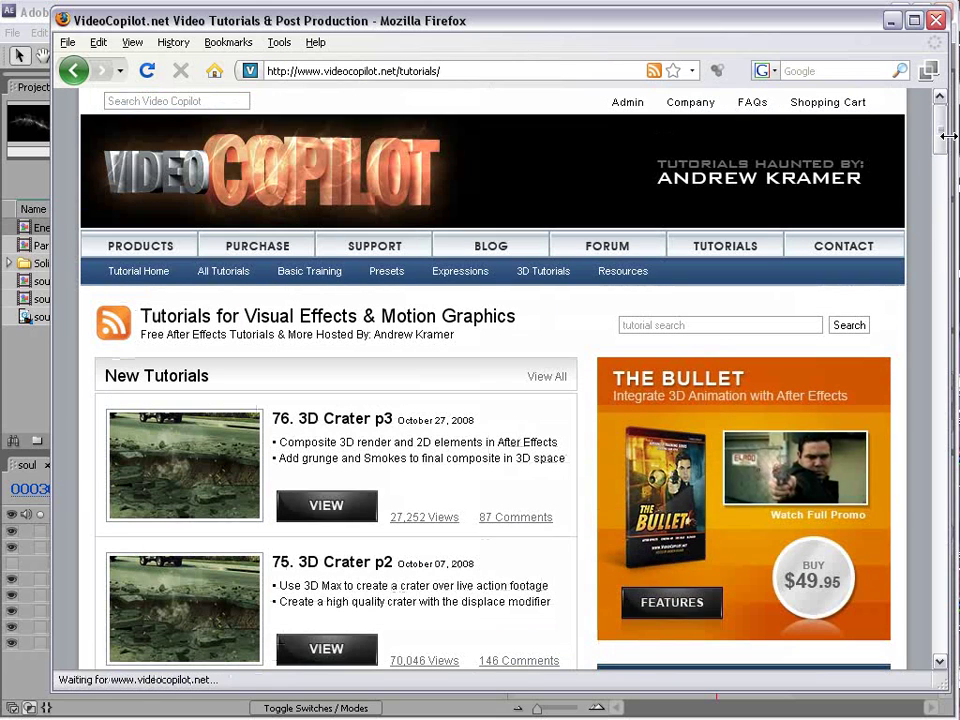